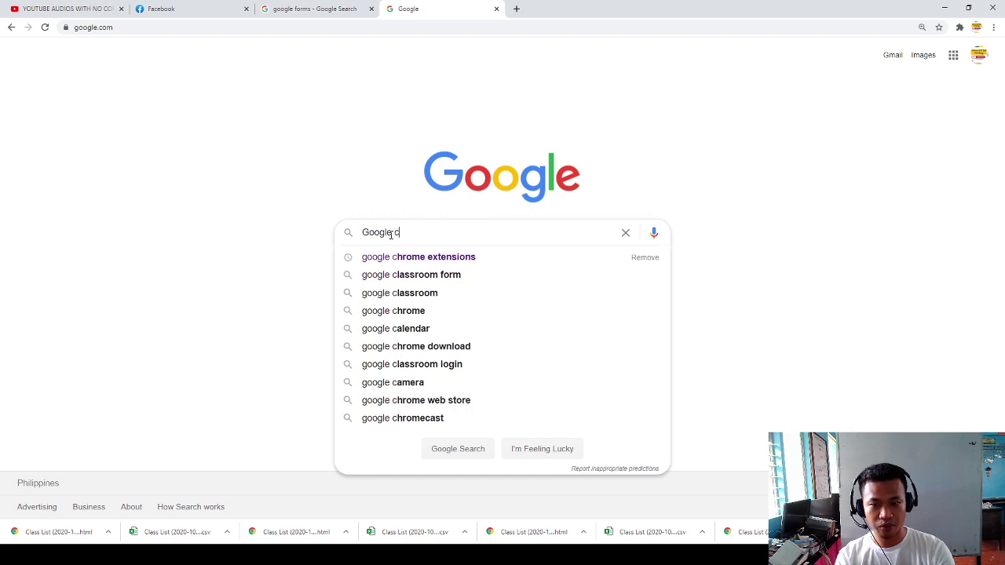
# Step: Search Google for 'google forms' and enlarge the results page
pyautogui.press('BackSpace')
pyautogui.write('for')
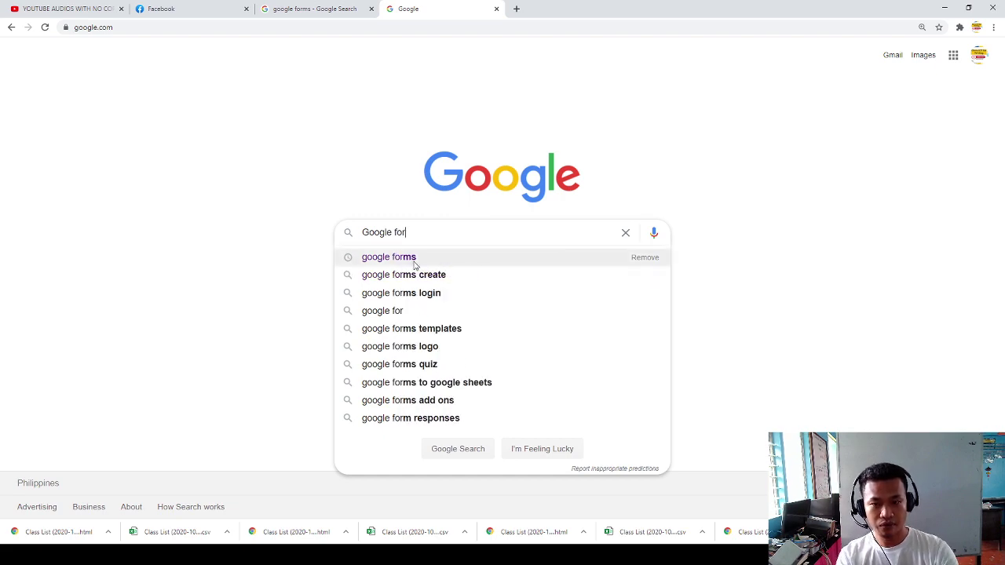
pyautogui.click(413, 259)
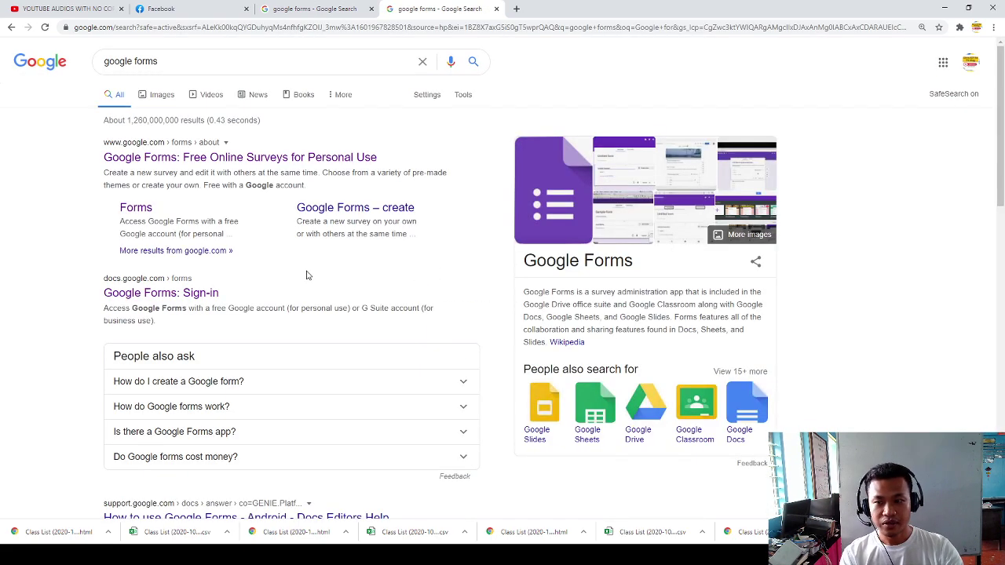
pyautogui.hotkey('ctrl', '+')
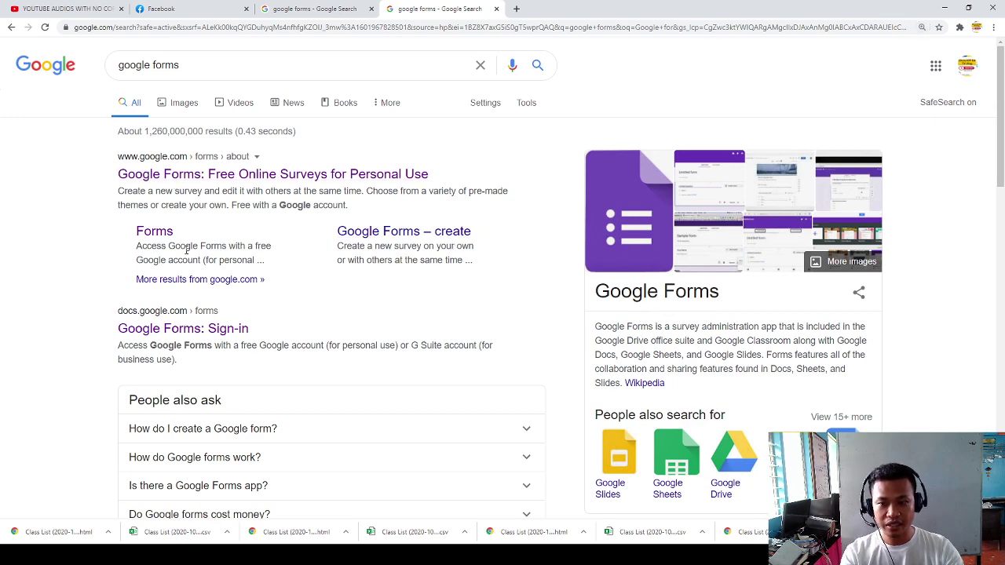
# Step: Browse the search results and open the 'Google Forms: Sign-in' link
pyautogui.scroll(-4, 193, 255)
pyautogui.scroll(-3, 235, 259)
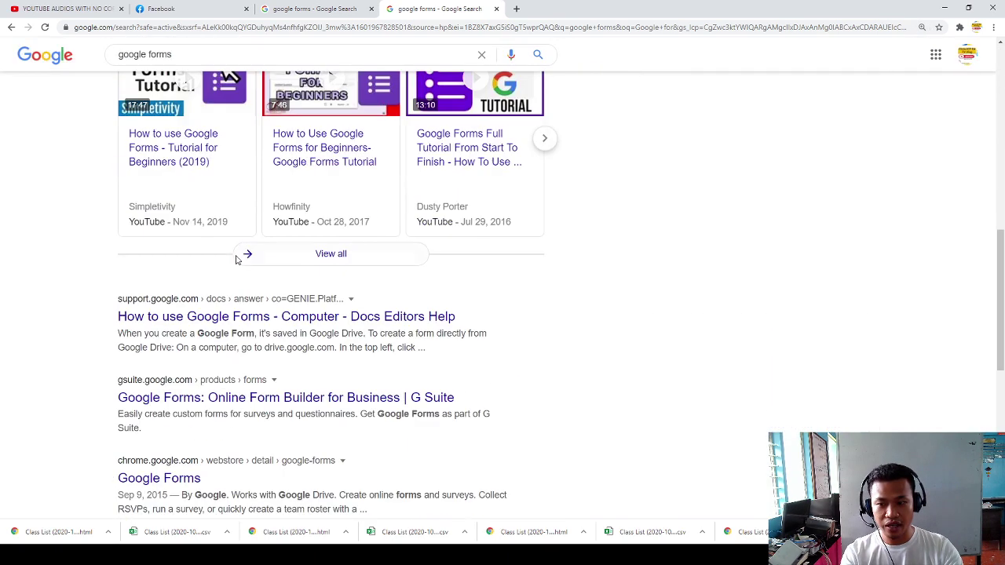
pyautogui.scroll(-5, 219, 329)
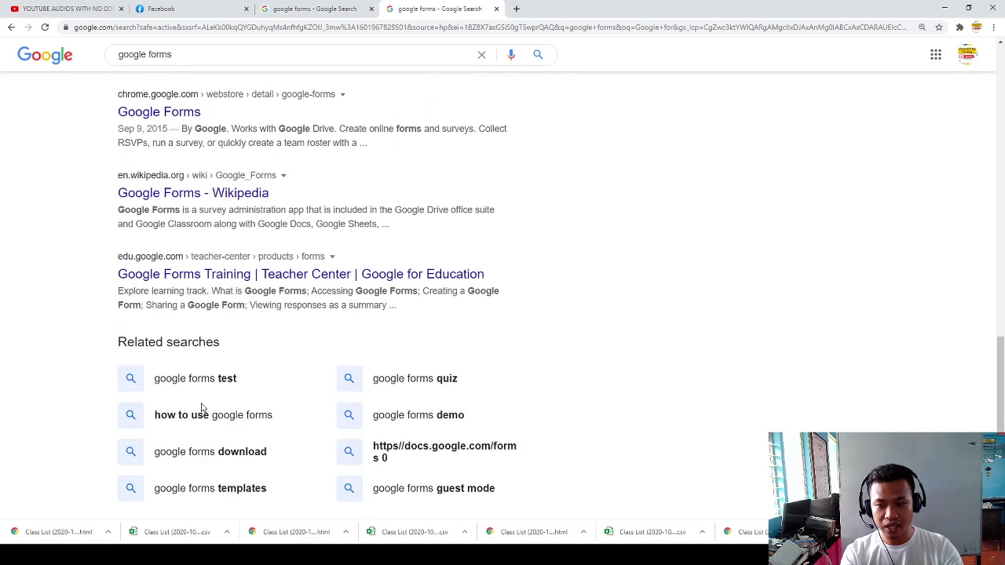
pyautogui.scroll(5, 330, 270)
pyautogui.click(544, 242)
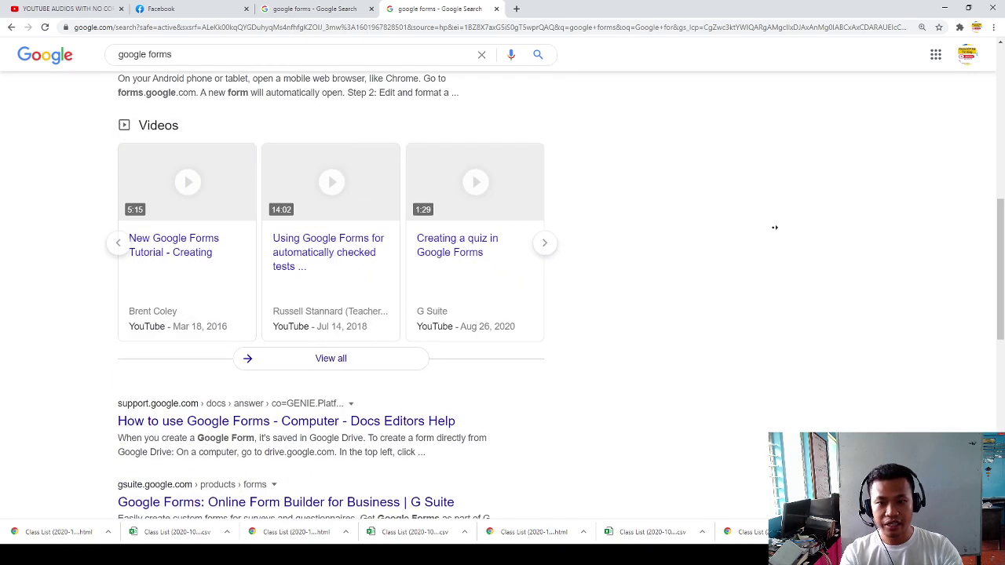
pyautogui.moveTo(1001, 230); pyautogui.dragTo(1002, 102)
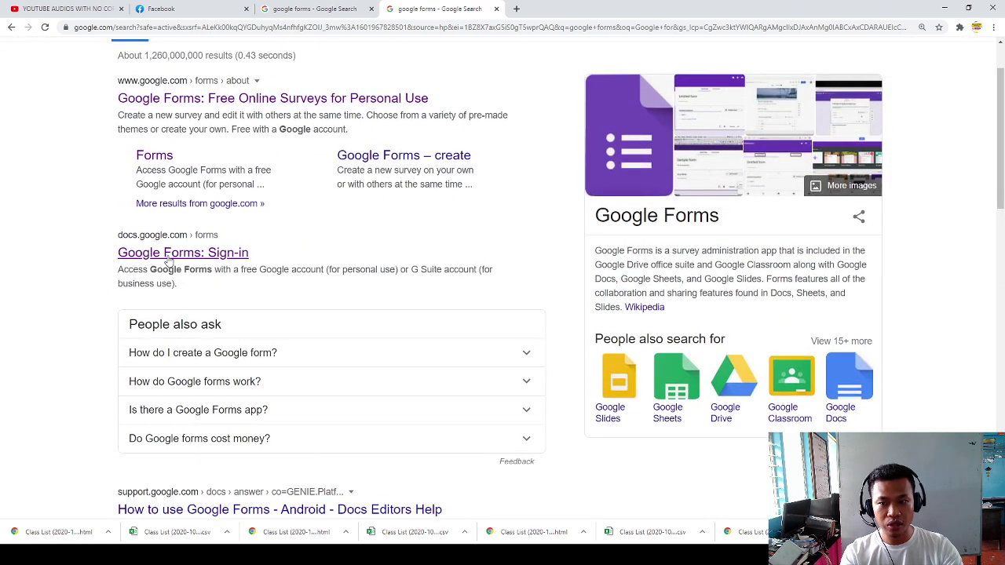
pyautogui.click(168, 259)
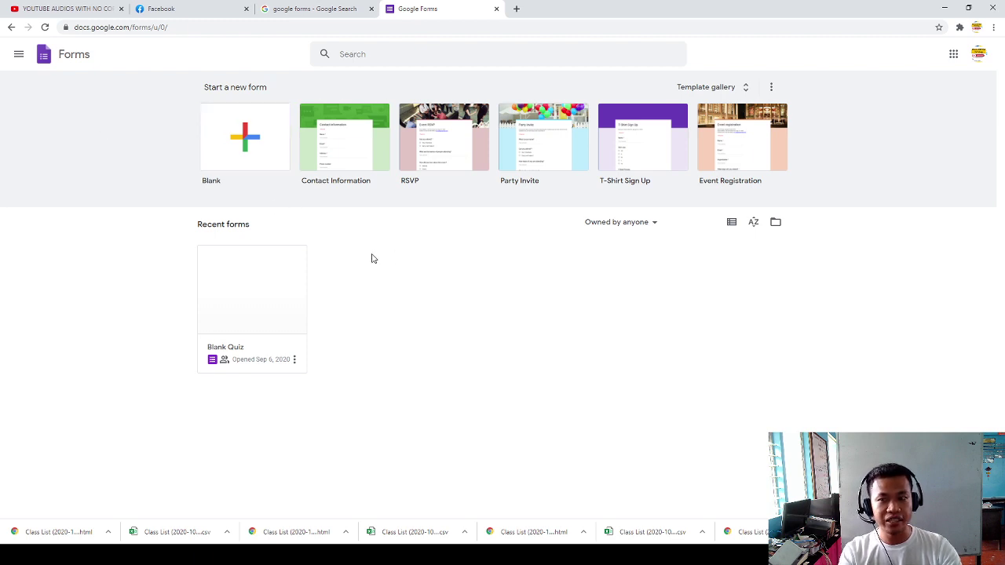
# Step: Zoom in on the Forms home page and start a new Blank form
pyautogui.hotkey('ctrl', '+')
pyautogui.hotkey('ctrl', '+')
pyautogui.hotkey('ctrl', '+')
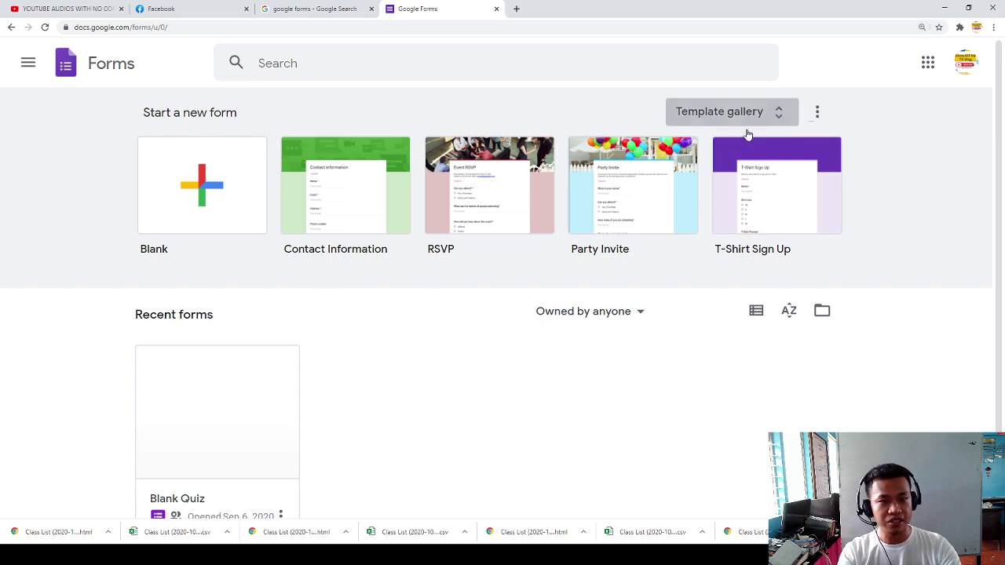
pyautogui.click(202, 217)
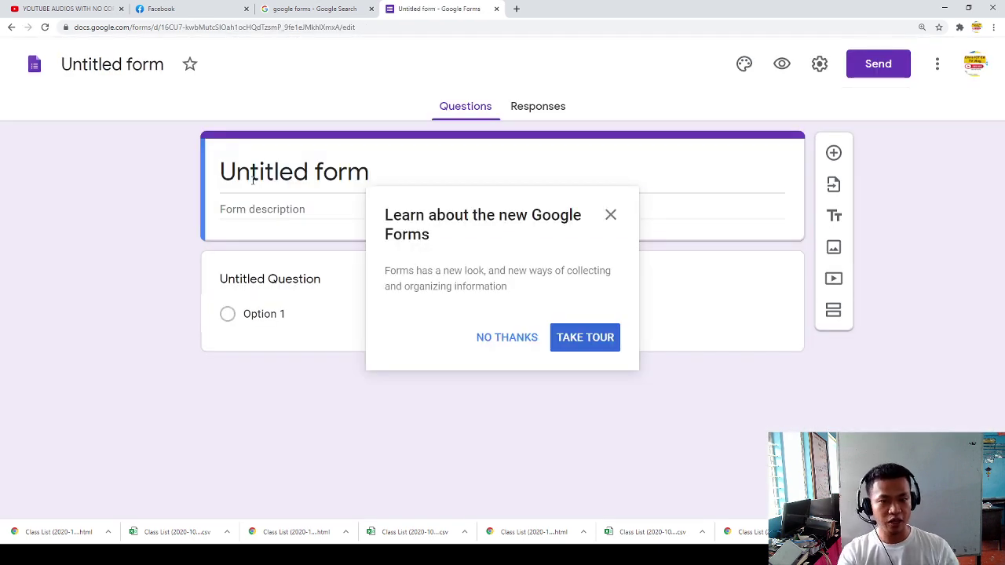
# Step: Dismiss the tour and title the form 'ST. LOUISSE ACADEMY, INC.'
pyautogui.click(612, 215)
pyautogui.click(381, 186)
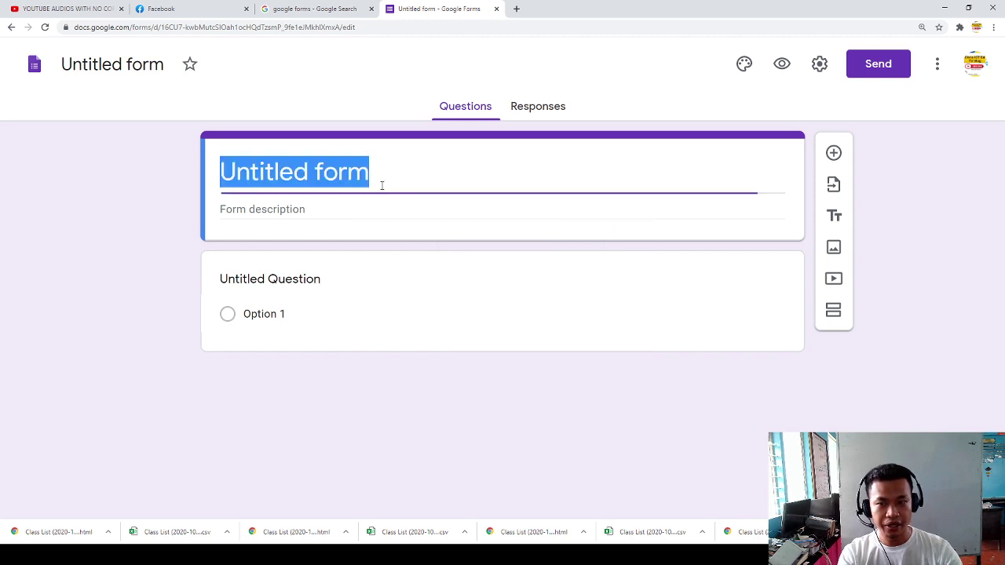
pyautogui.write('ST. ')
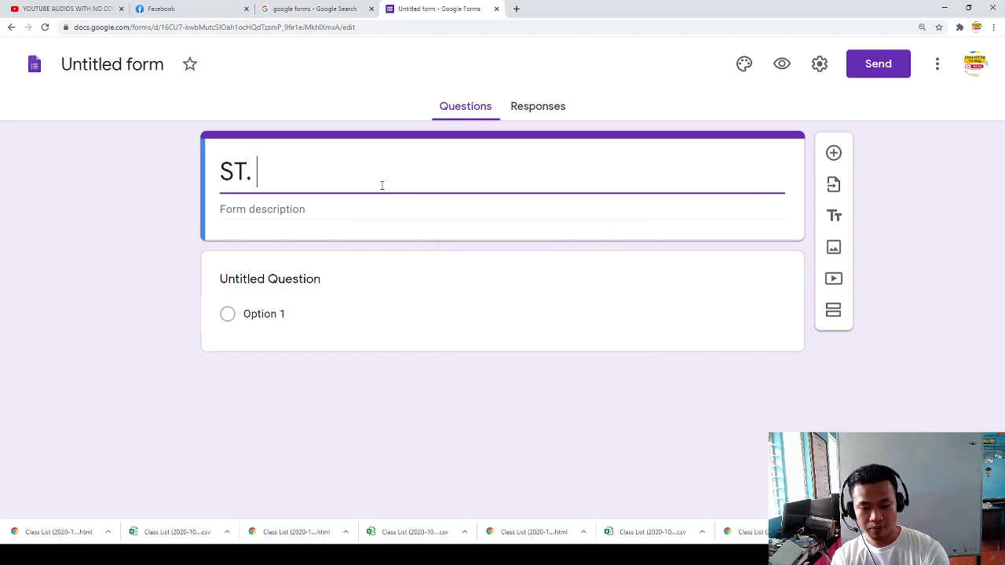
pyautogui.write('LOUISSE ACAD')
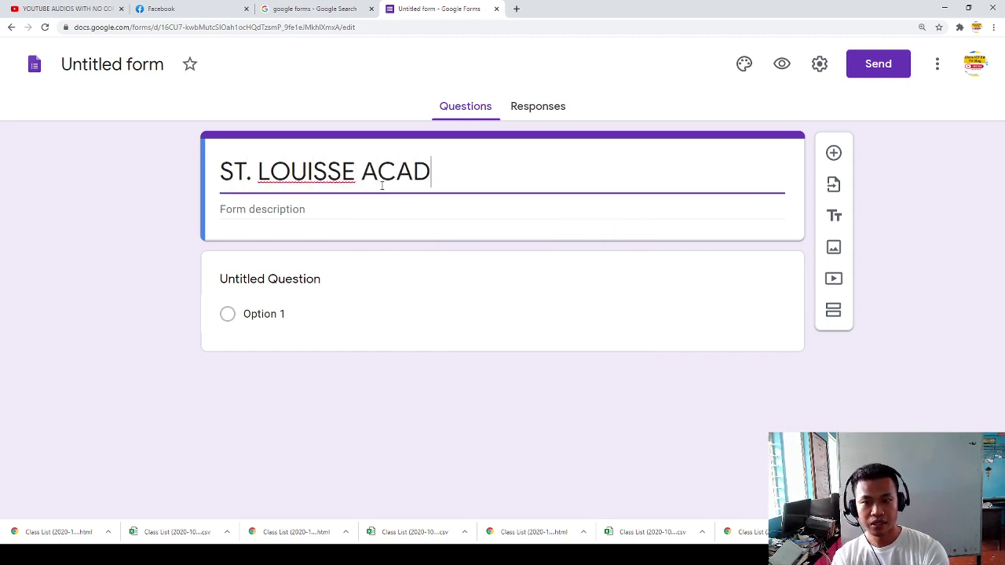
pyautogui.write('EMY, INC.')
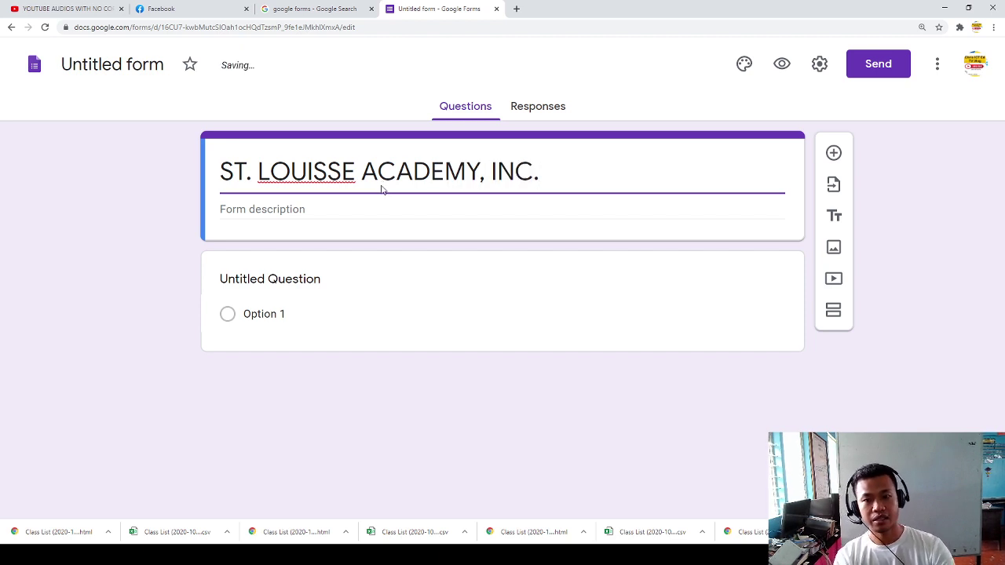
# Step: Set the form description to 'FIRST UNIT TEST IN ALL SUBJECT', replacing the word SCIENCE
pyautogui.click(384, 214)
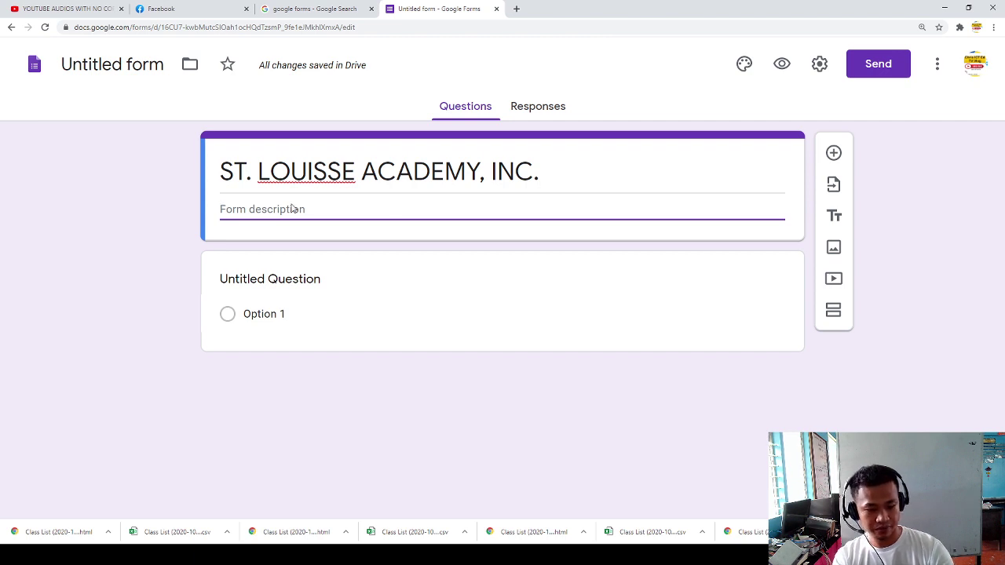
pyautogui.write('FIRST')
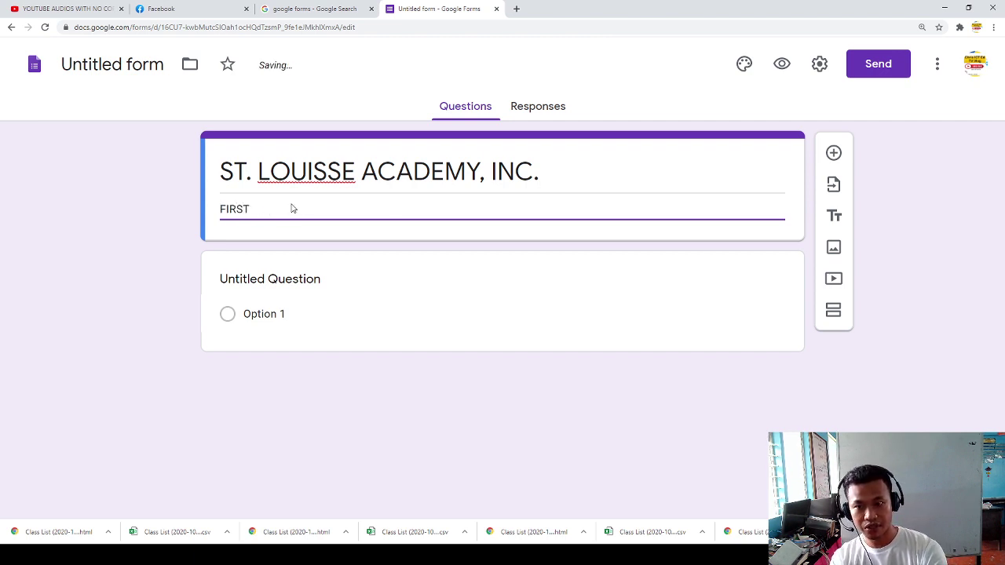
pyautogui.write(' Q')
pyautogui.press('BackSpace')
pyautogui.write('UNIT TES')
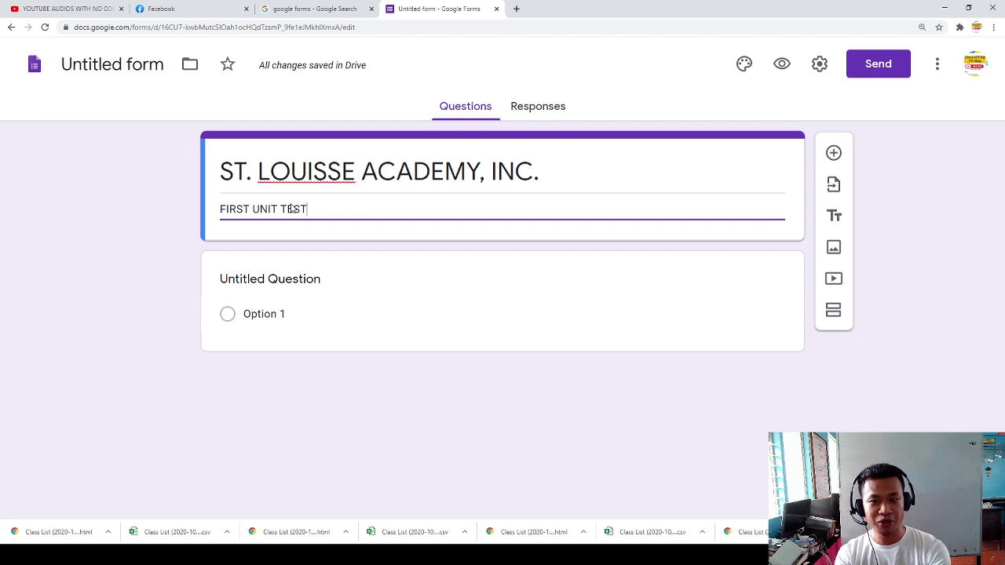
pyautogui.write('T ')
pyautogui.write('IN ')
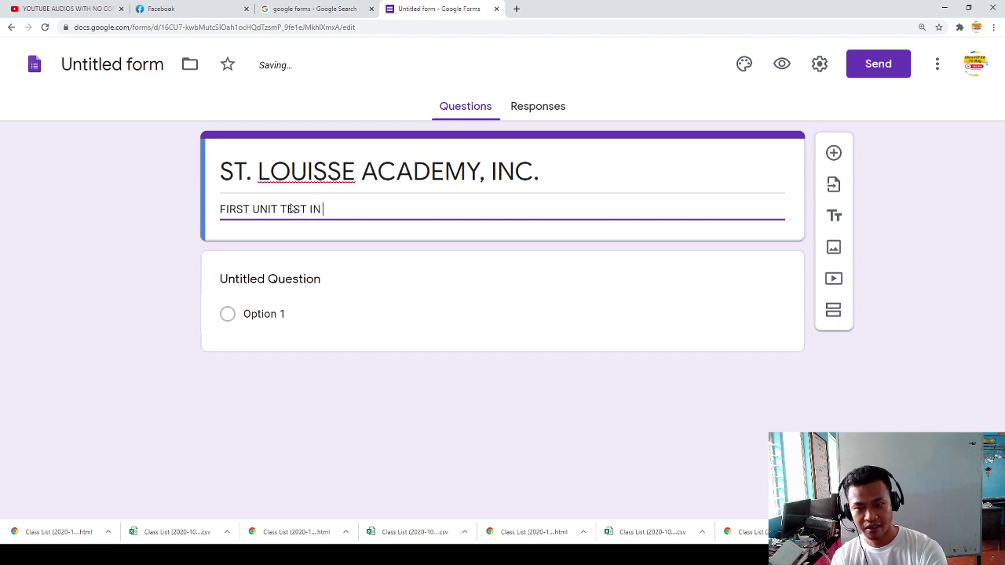
pyautogui.write('SCIENCE')
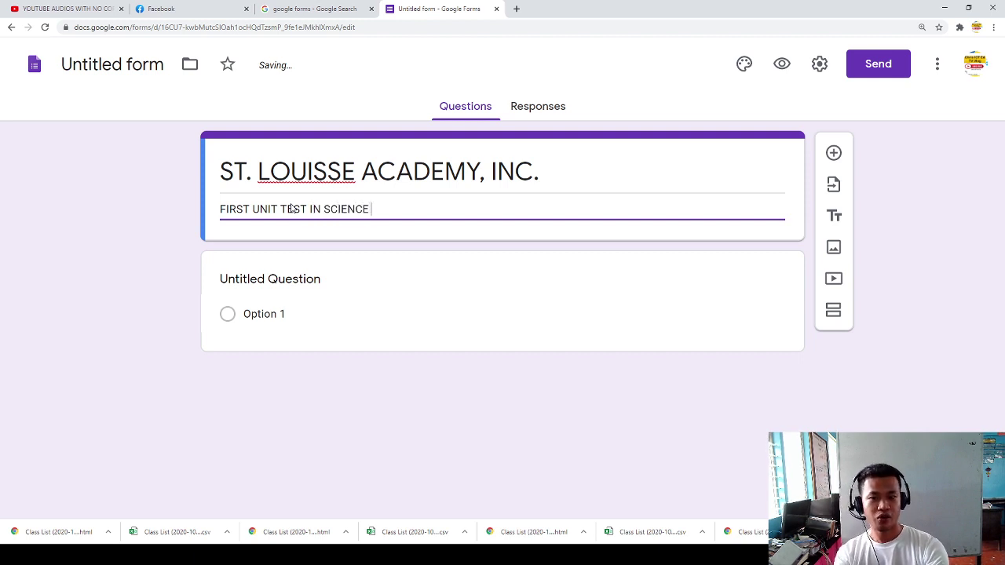
pyautogui.hotkey('ctrl', 'shift', 'Left')
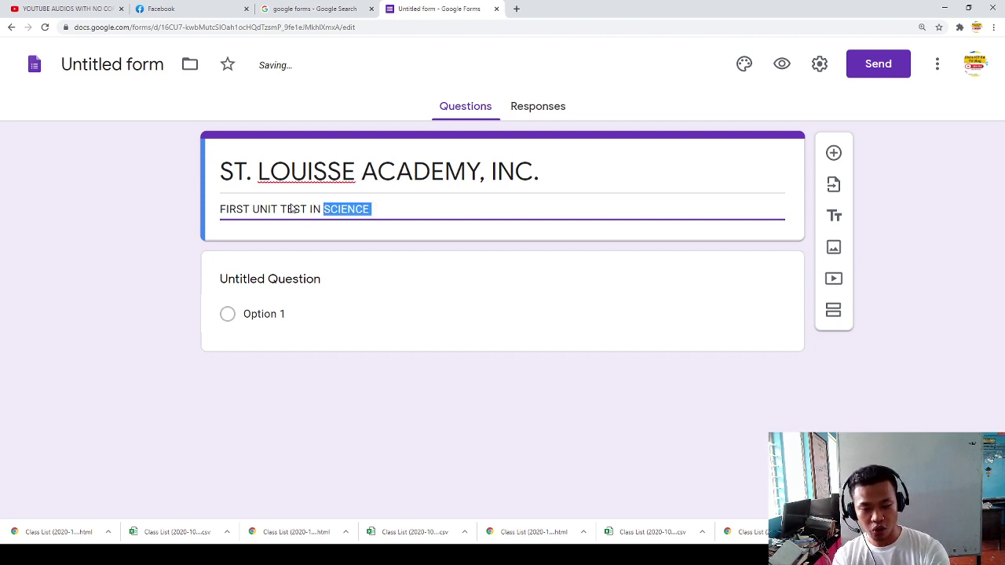
pyautogui.press('BackSpace')
pyautogui.write('ALL SUBJECTS')
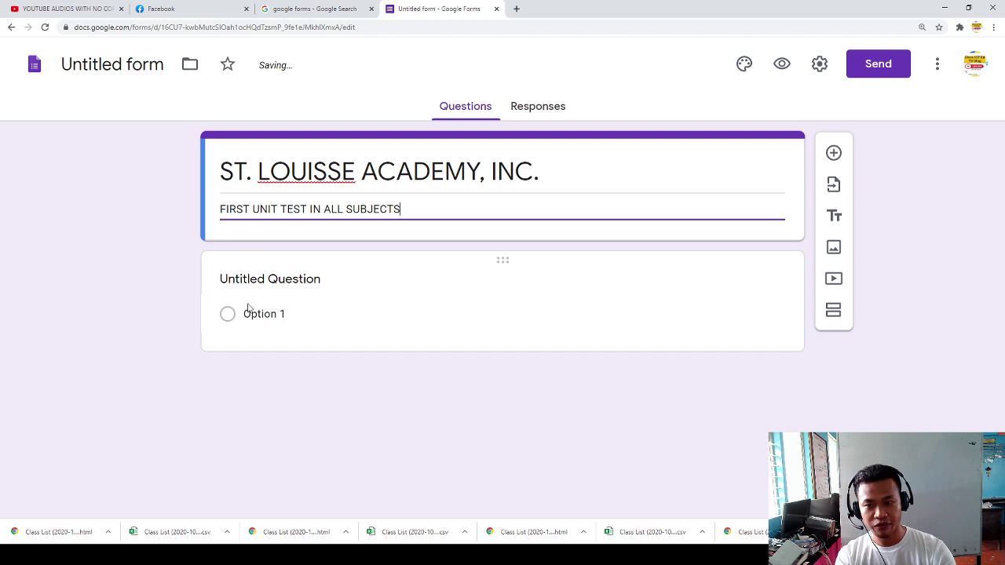
pyautogui.click(271, 282)
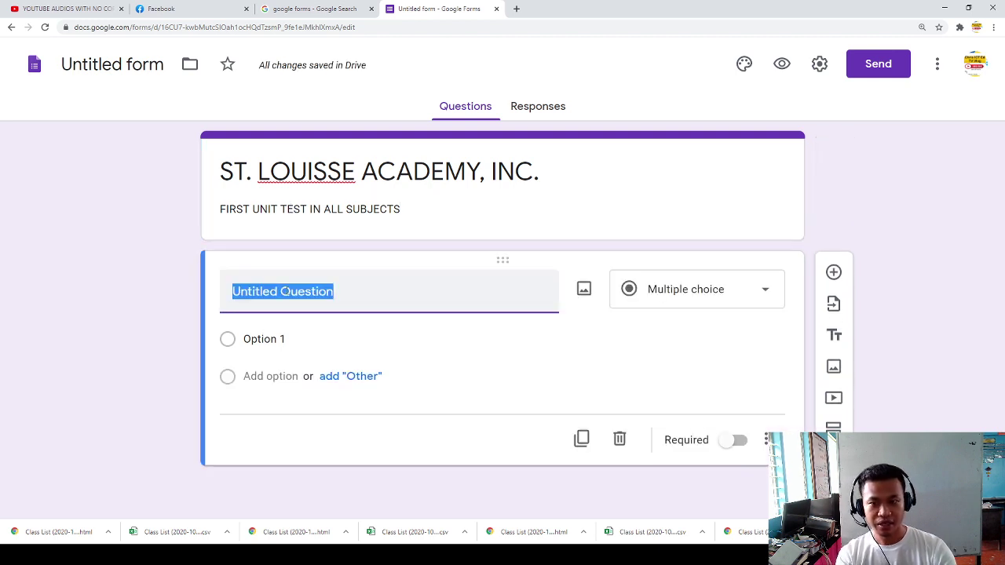
# Step: Add the description line 'I. Complete the following questions given below.'
pyautogui.click(400, 213)
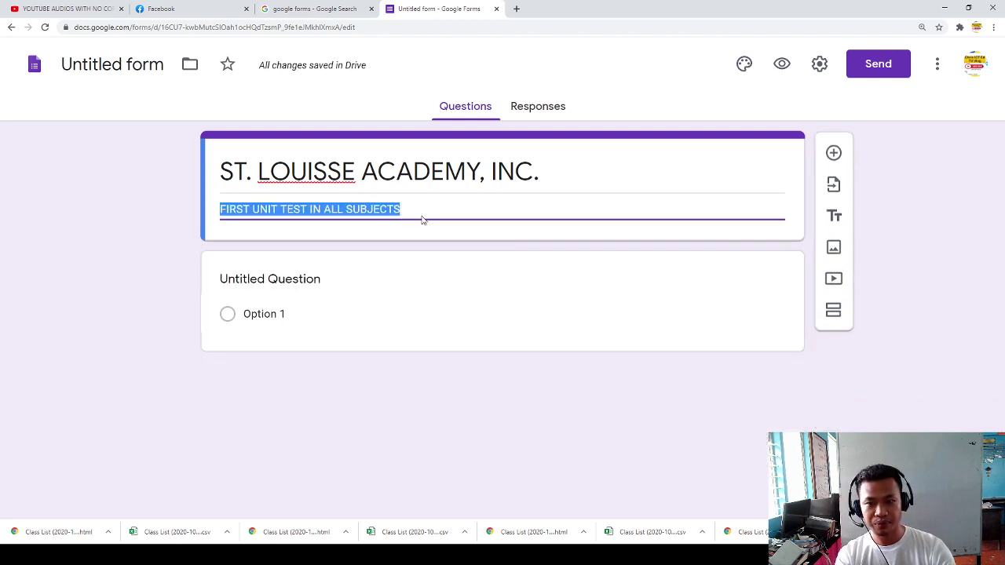
pyautogui.click(408, 213)
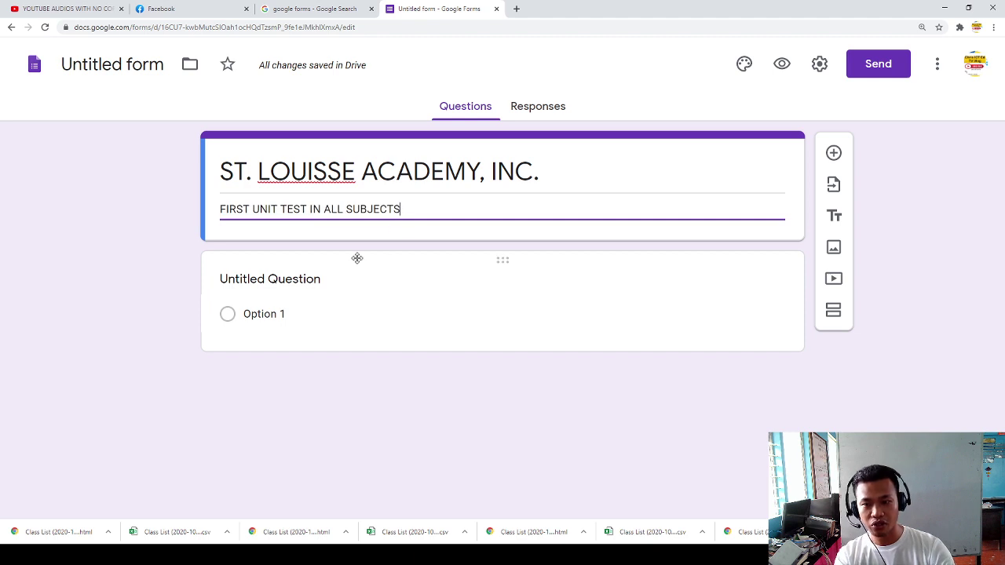
pyautogui.press('Return')
pyautogui.write('I. Complete the foll')
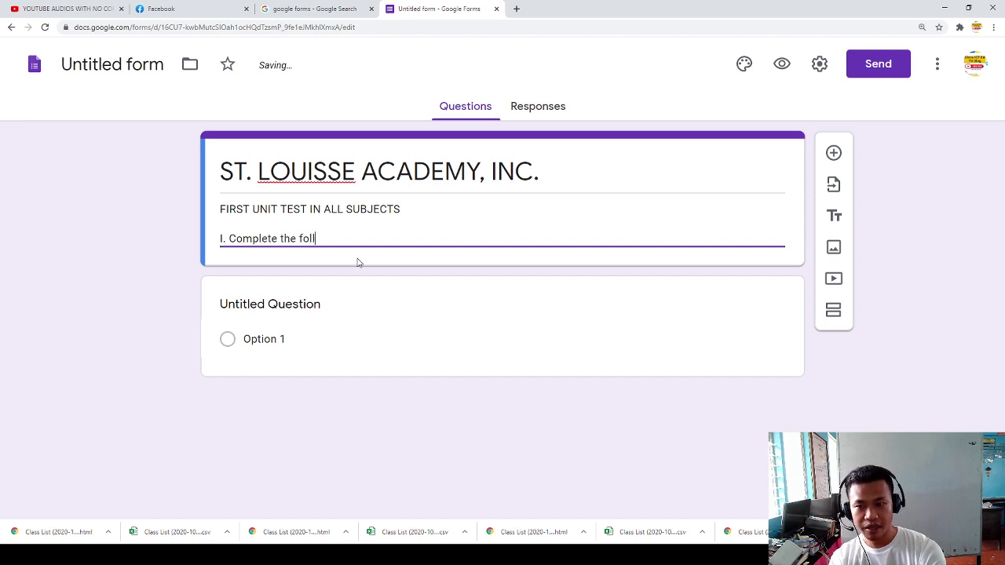
pyautogui.write('owing')
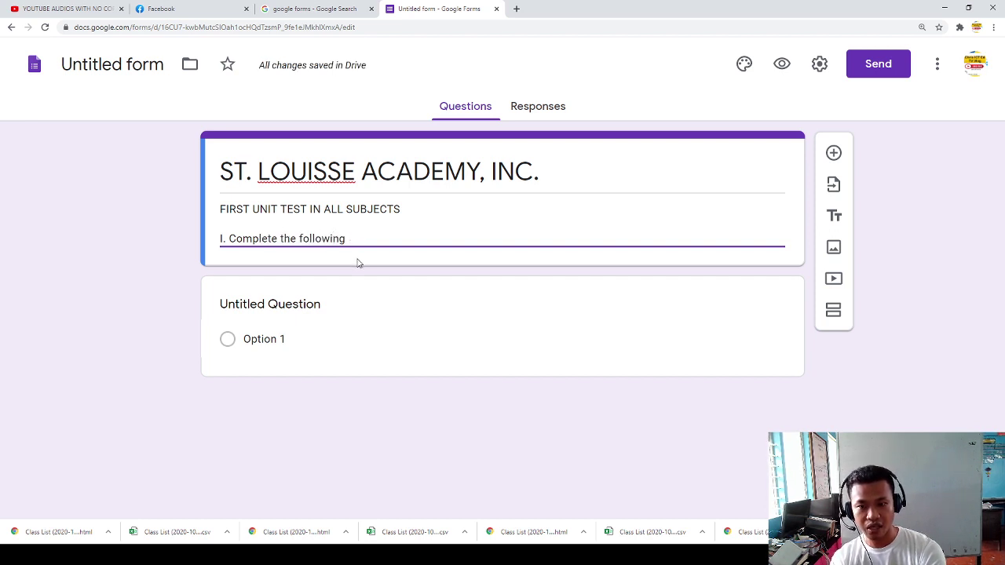
pyautogui.write(' ins questions fo')
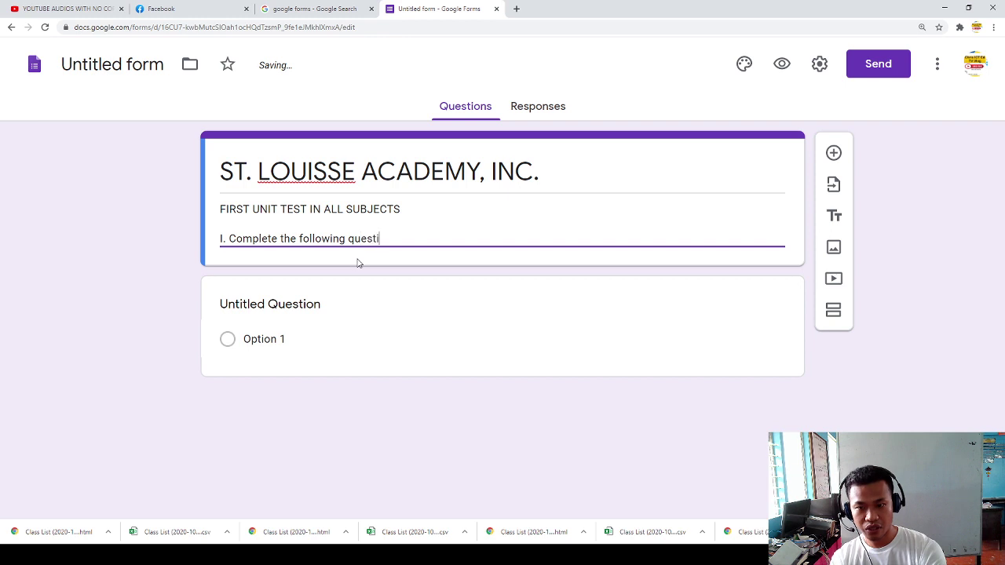
pyautogui.press('BackSpace')
pyautogui.press('BackSpace')
pyautogui.write('give')
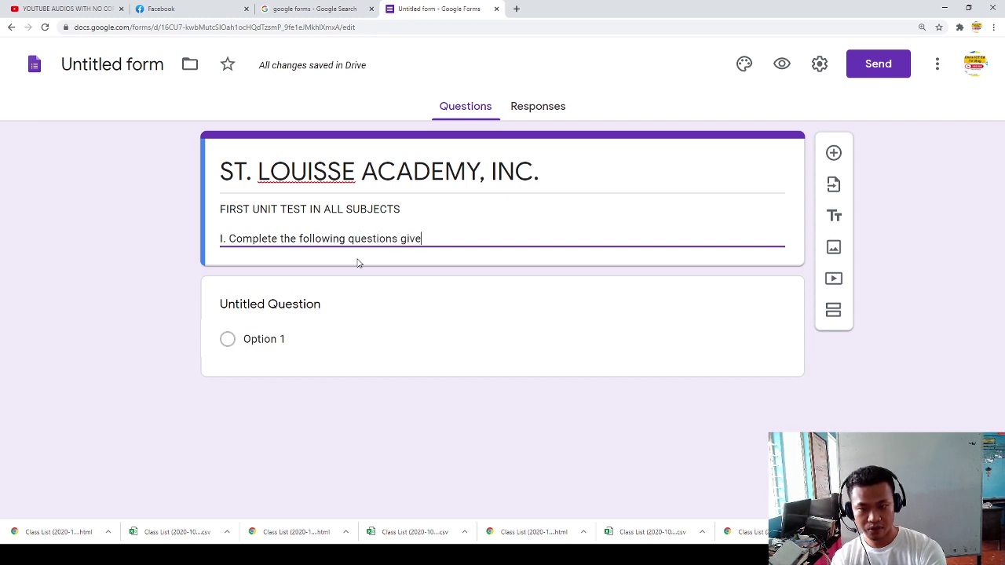
pyautogui.write('n below.')
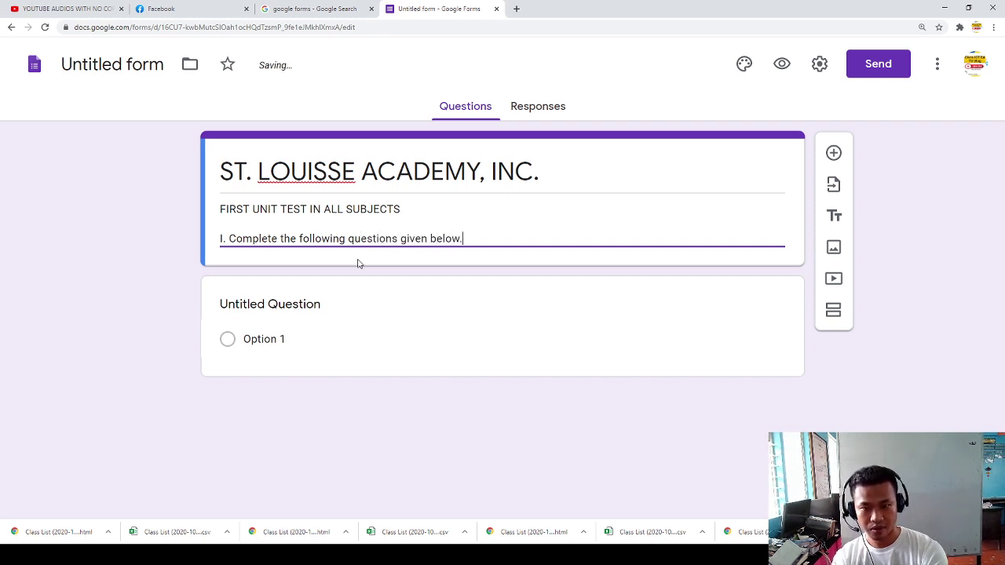
# Step: Add a second description line, 'II. Fill up the information needed'
pyautogui.press('Return')
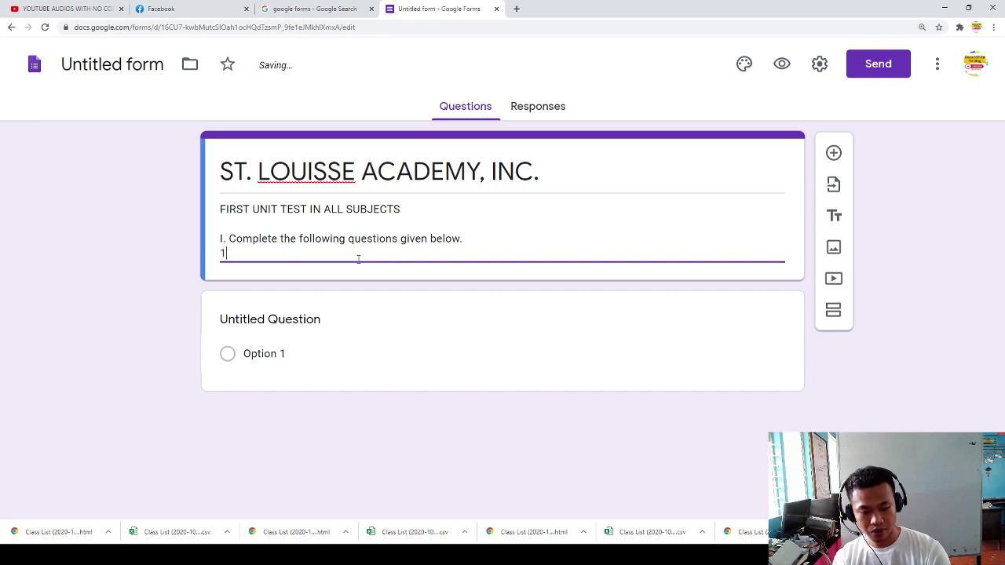
pyautogui.write('II. Fill')
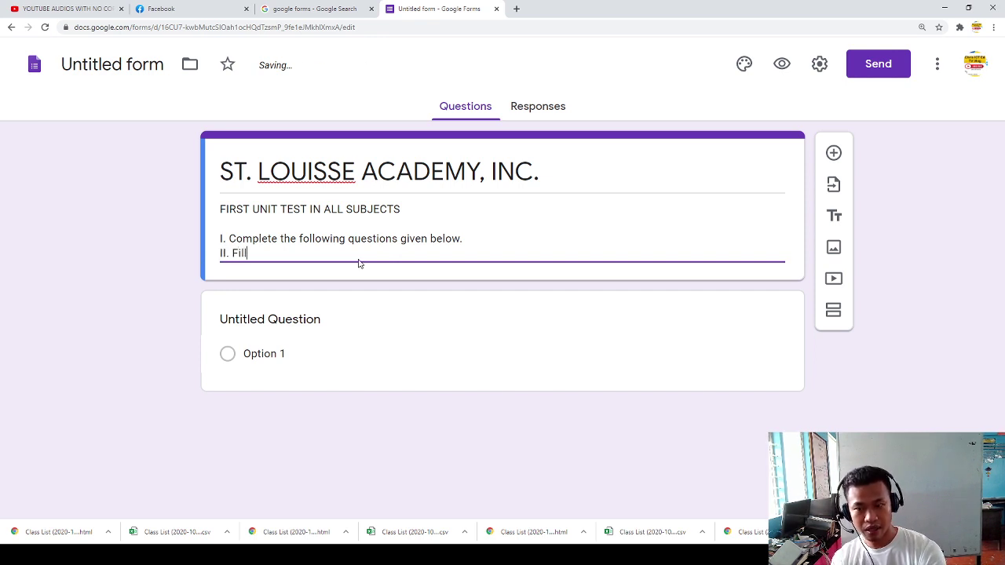
pyautogui.write(' uyp te')
pyautogui.press('BackSpace')
pyautogui.write('he infoprmat')
pyautogui.press('BackSpace')
pyautogui.press('BackSpace')
pyautogui.press('BackSpace')
pyautogui.press('BackSpace')
pyautogui.press('BackSpace')
pyautogui.write('rmation  needed.')
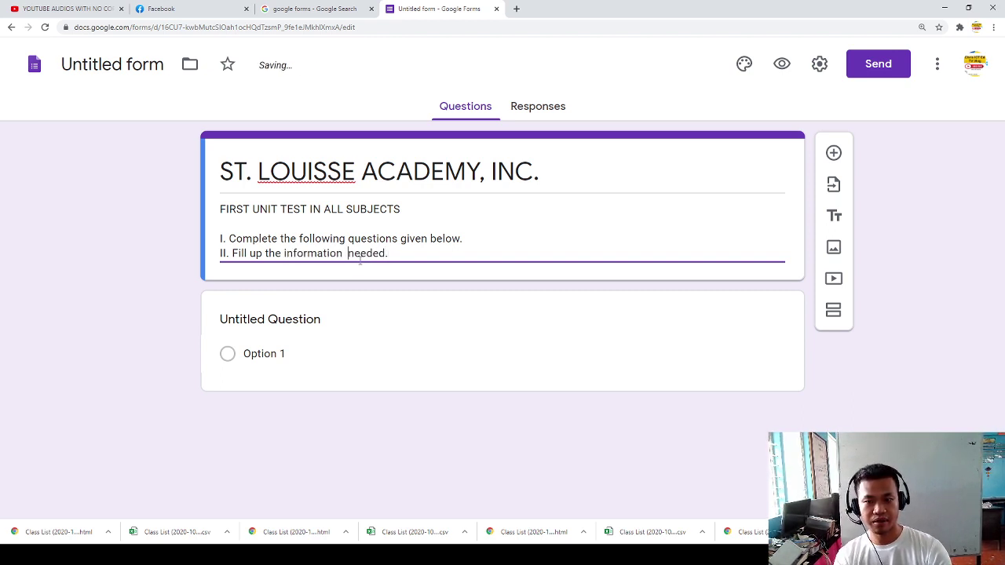
pyautogui.press('BackSpace')
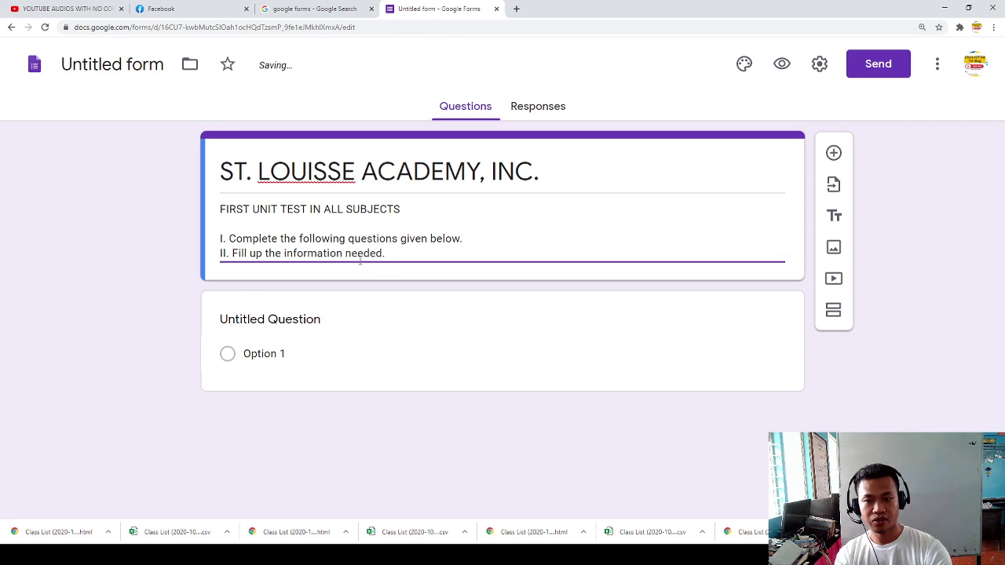
pyautogui.click(278, 318)
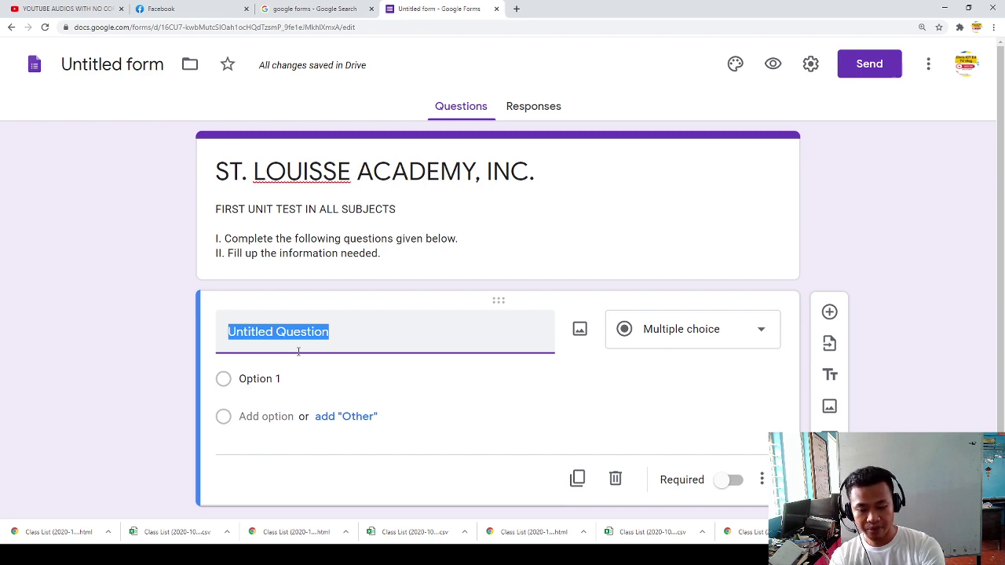
# Step: Draft the first question title as 'UNIT TEST IN SCIENCE 7', toggling Required on and off
pyautogui.write('Q')
pyautogui.press('BackSpace')
pyautogui.write('UNI')
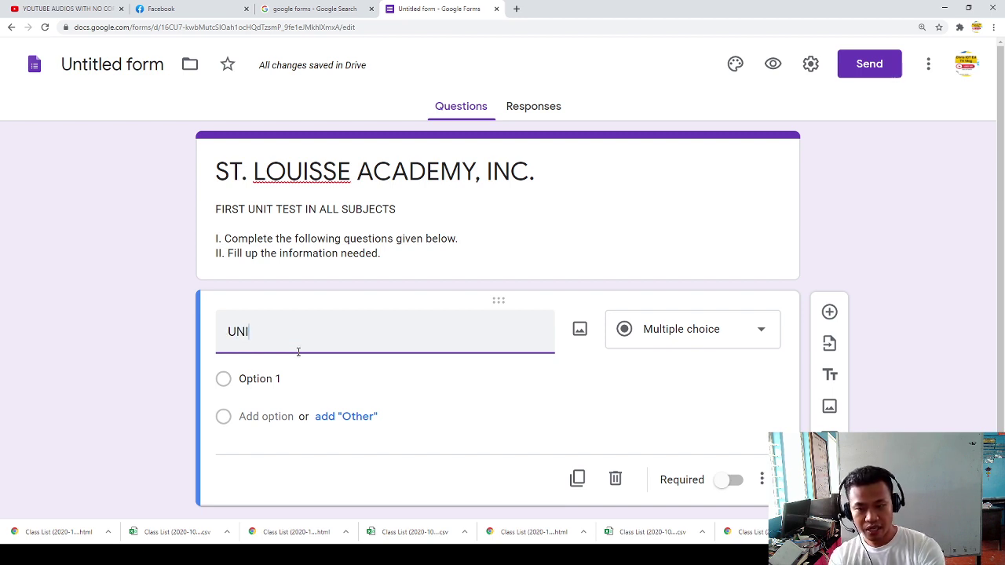
pyautogui.write('T IRES')
pyautogui.press('BackSpace')
pyautogui.press('BackSpace')
pyautogui.press('BackSpace')
pyautogui.write('TSET')
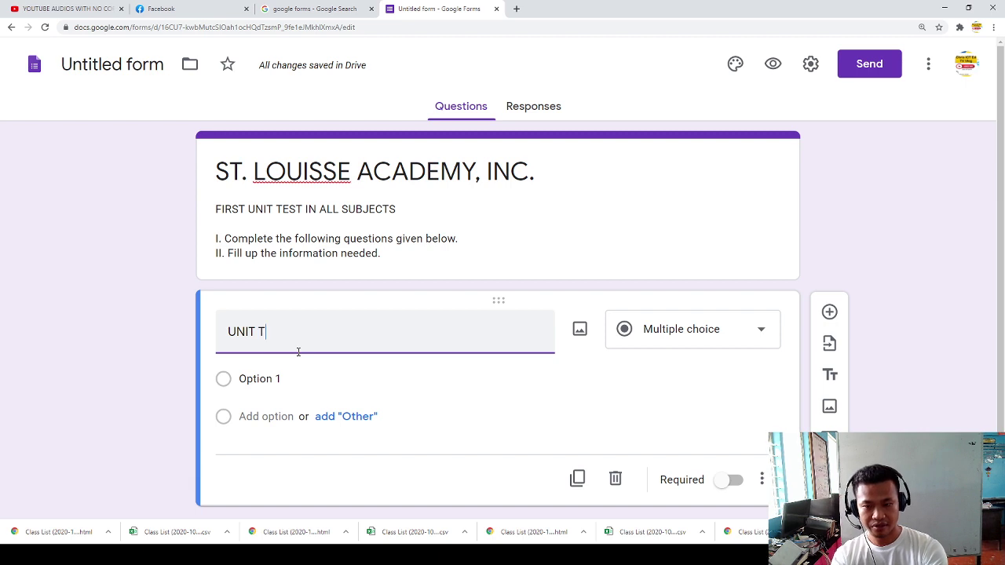
pyautogui.press('BackSpace')
pyautogui.press('BackSpace')
pyautogui.press('BackSpace')
pyautogui.write('EST IN ')
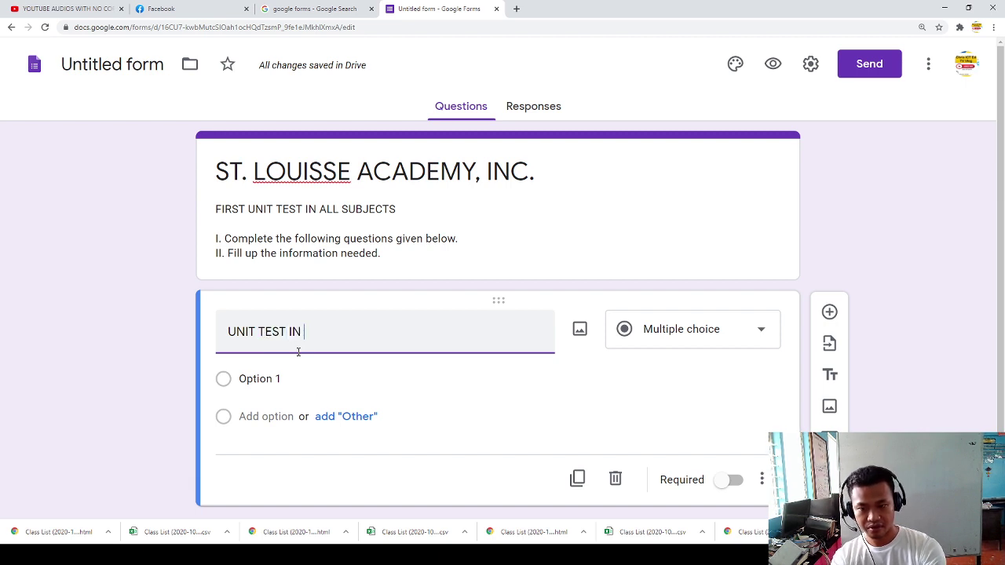
pyautogui.write('SCIENCE 7')
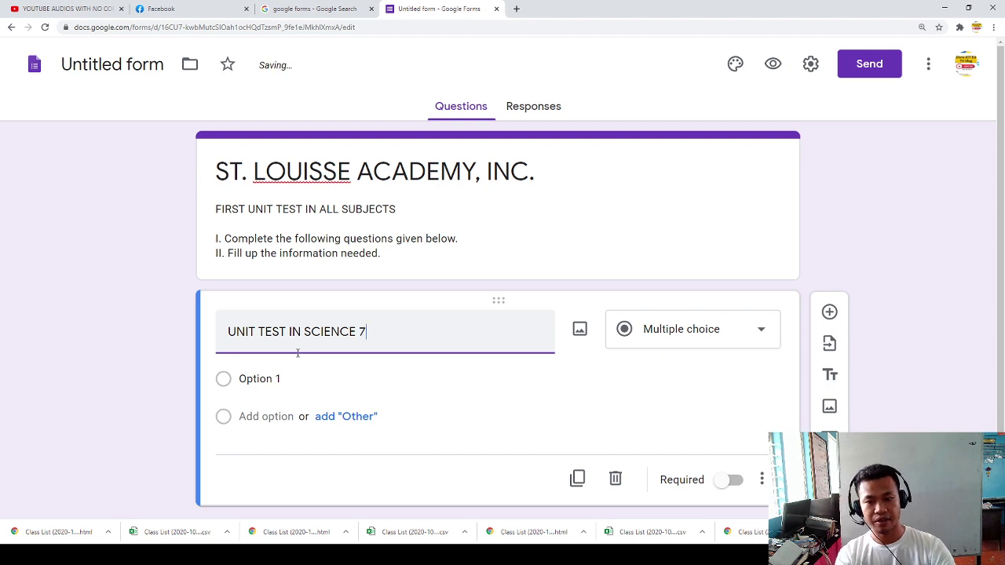
pyautogui.click(377, 380)
pyautogui.scroll(-1, 81, 220)
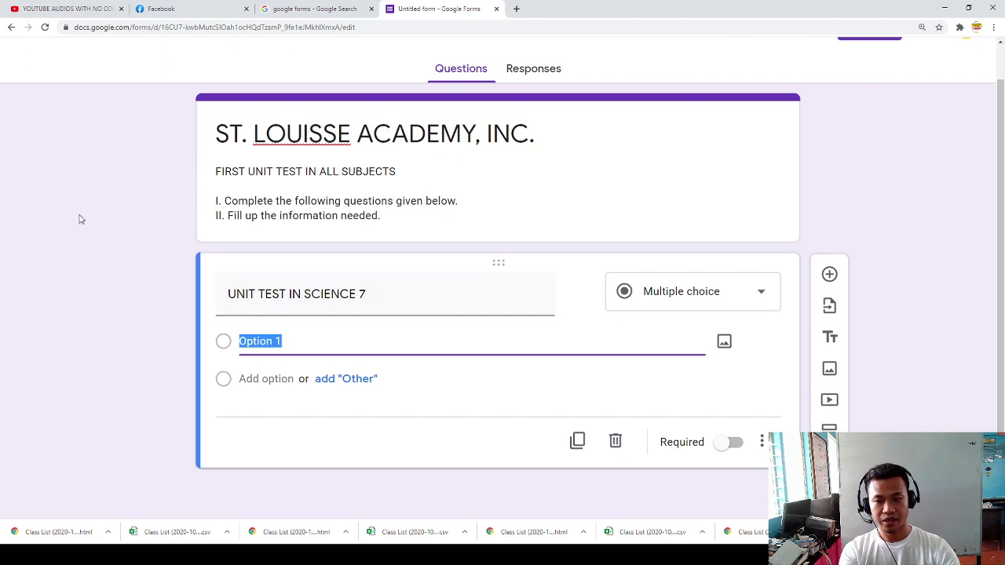
pyautogui.click(384, 458)
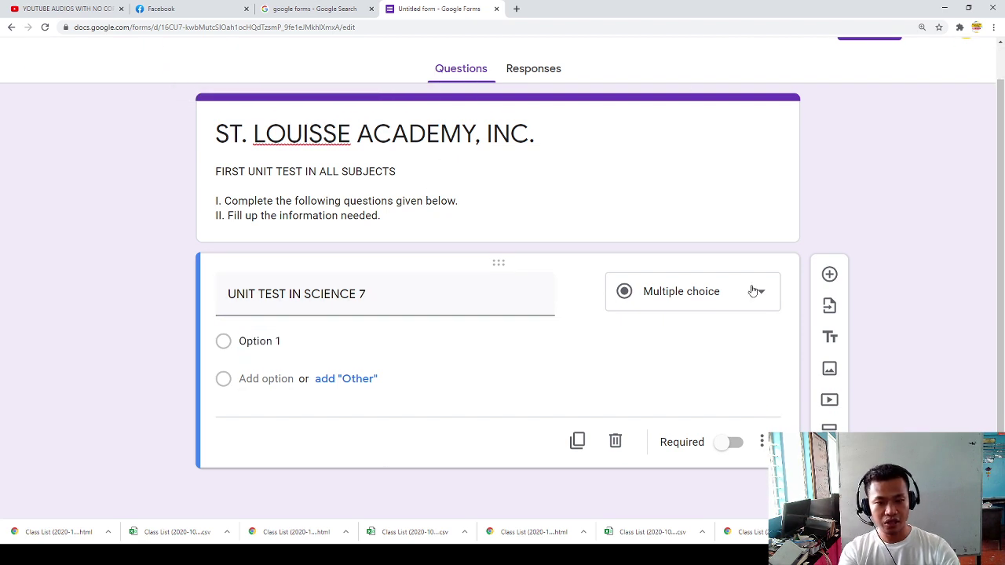
pyautogui.click(723, 446)
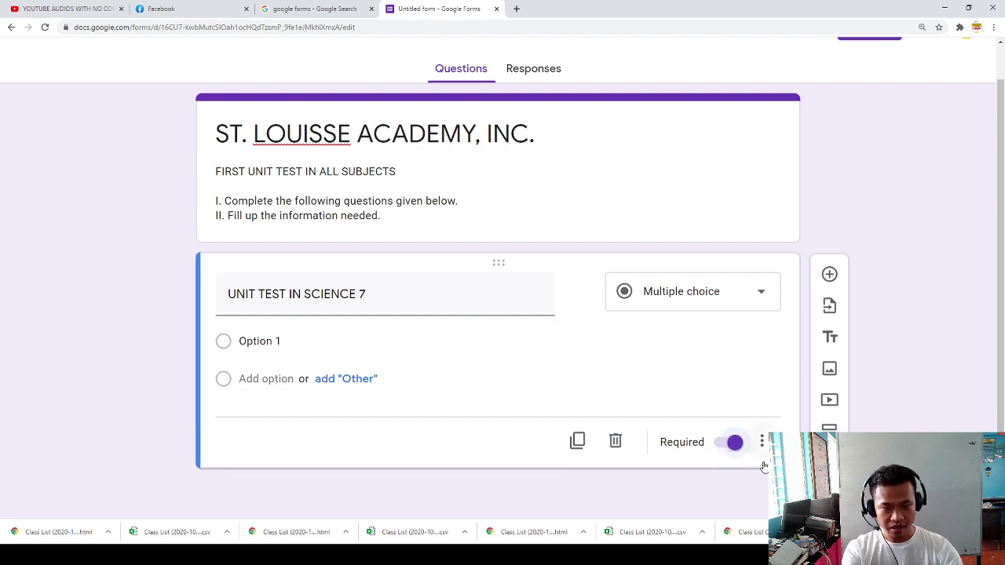
pyautogui.click(730, 447)
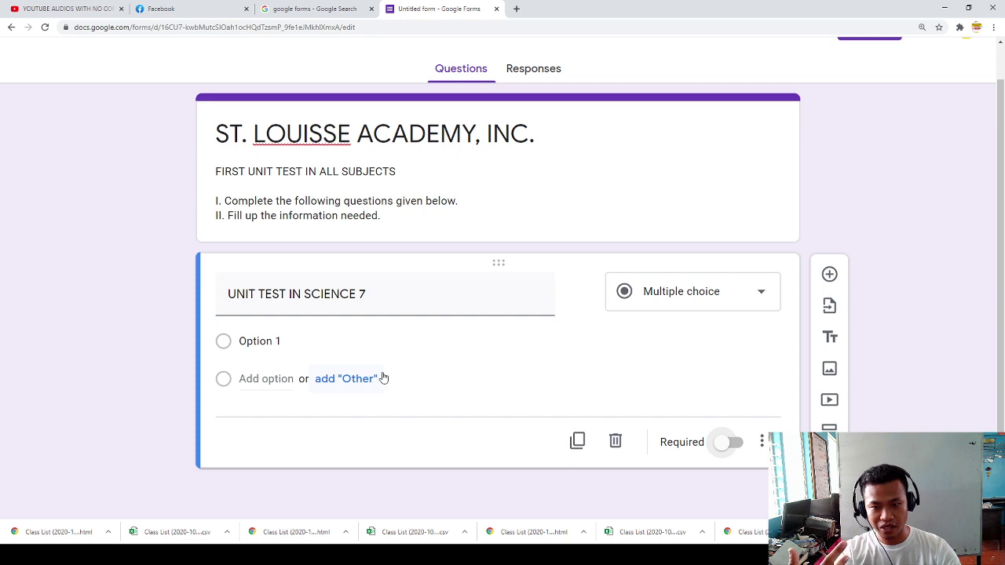
# Step: Retitle the first question 'Name' and make it required
pyautogui.click(367, 299)
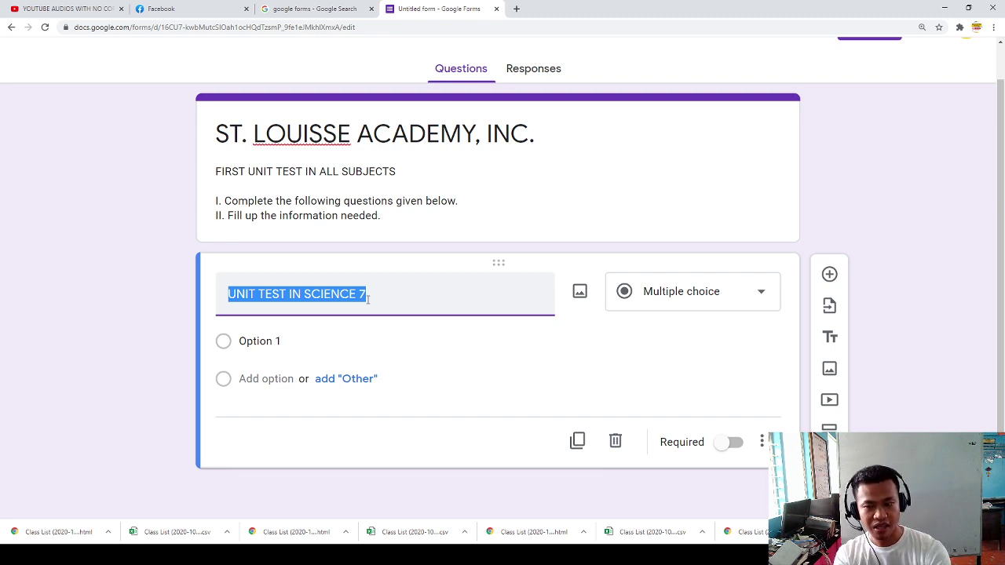
pyautogui.write('Name')
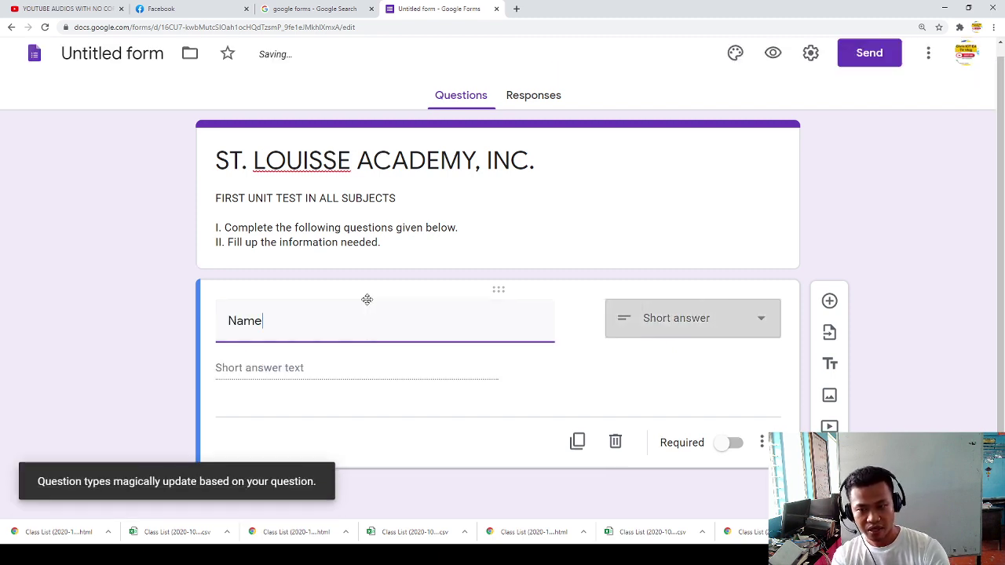
pyautogui.click(288, 365)
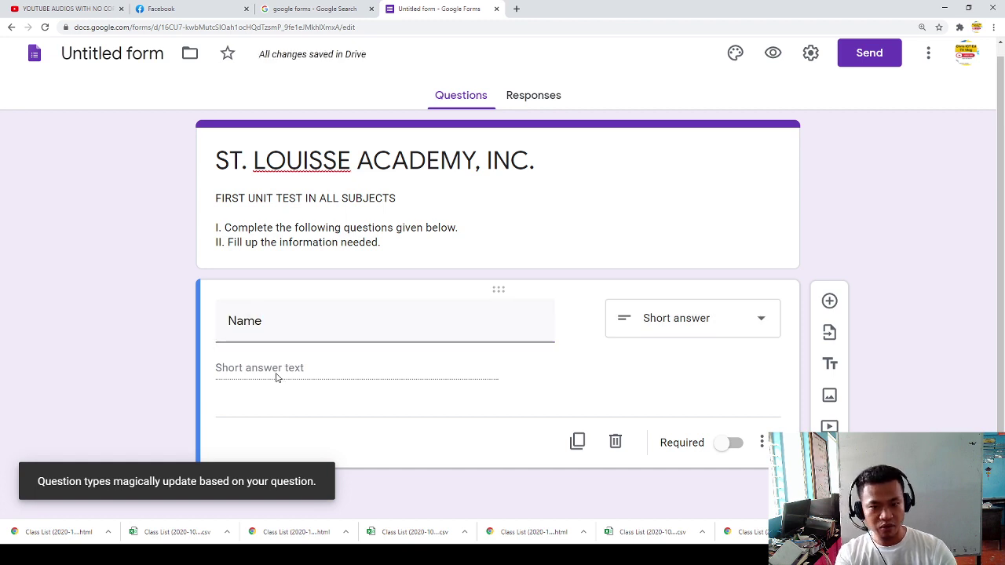
pyautogui.click(732, 443)
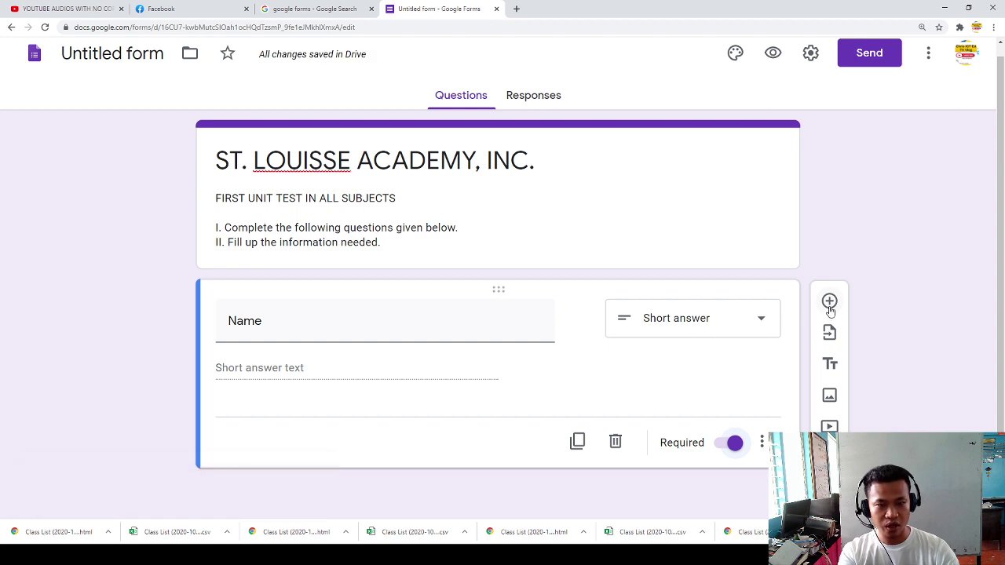
# Step: Add a new question below and extend the first title to 'Name (LN, FN, MI)'
pyautogui.click(830, 303)
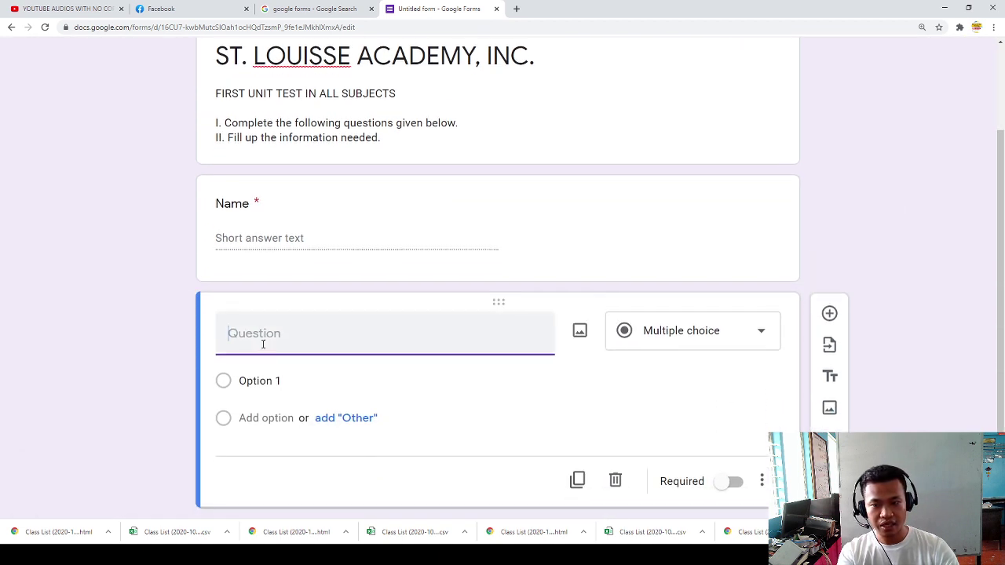
pyautogui.click(254, 209)
pyautogui.click(284, 221)
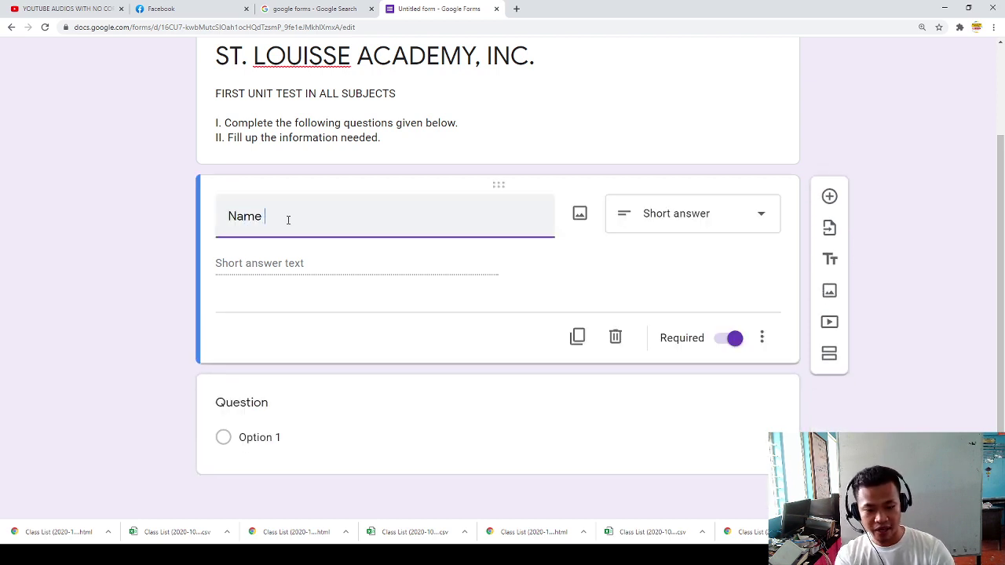
pyautogui.write('(LN, FN')
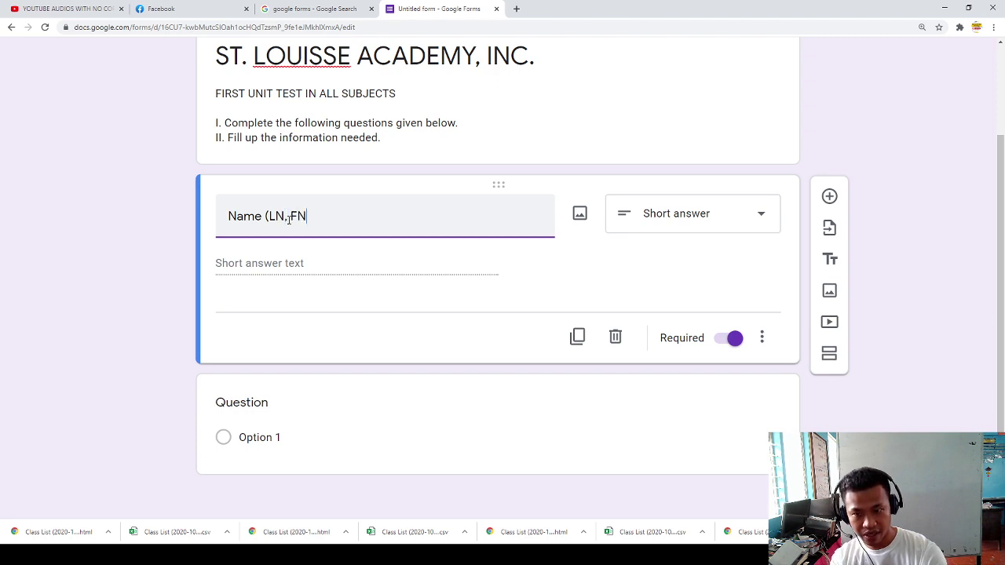
pyautogui.write(', MI')
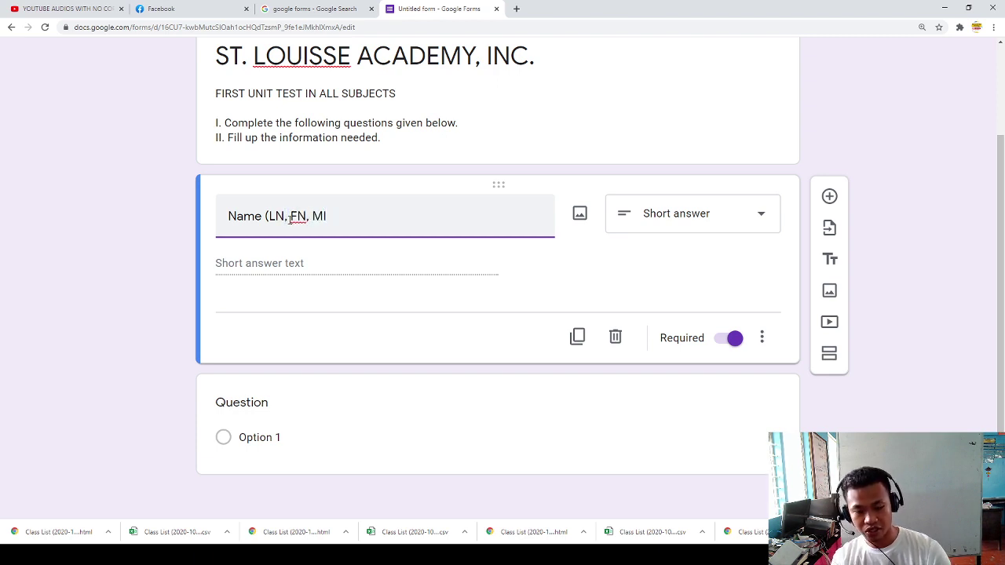
pyautogui.click(263, 404)
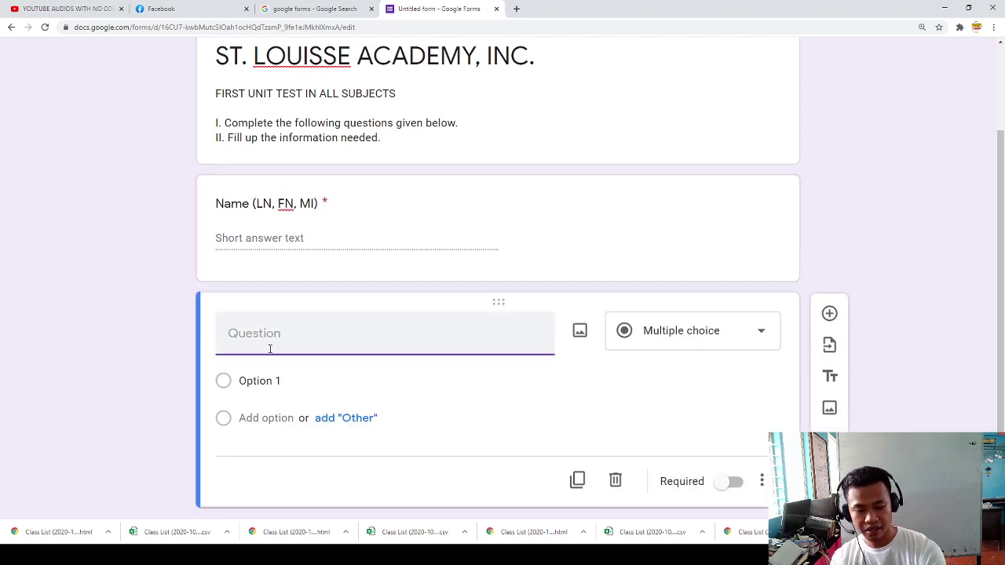
# Step: Title the second question 'GRADE LEVEL', mark it required, and add a third question
pyautogui.write('GRADE LEVEL:')
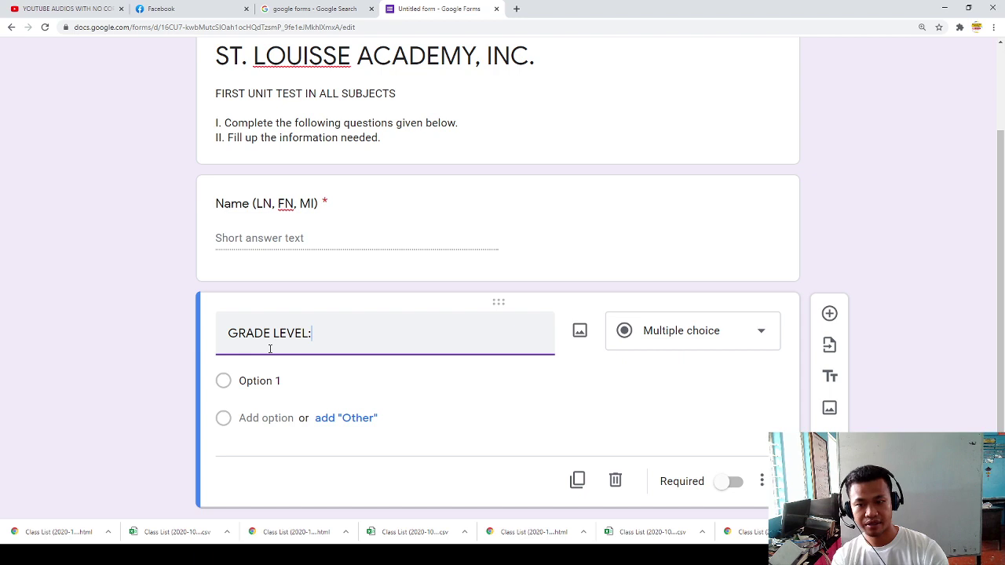
pyautogui.click(732, 482)
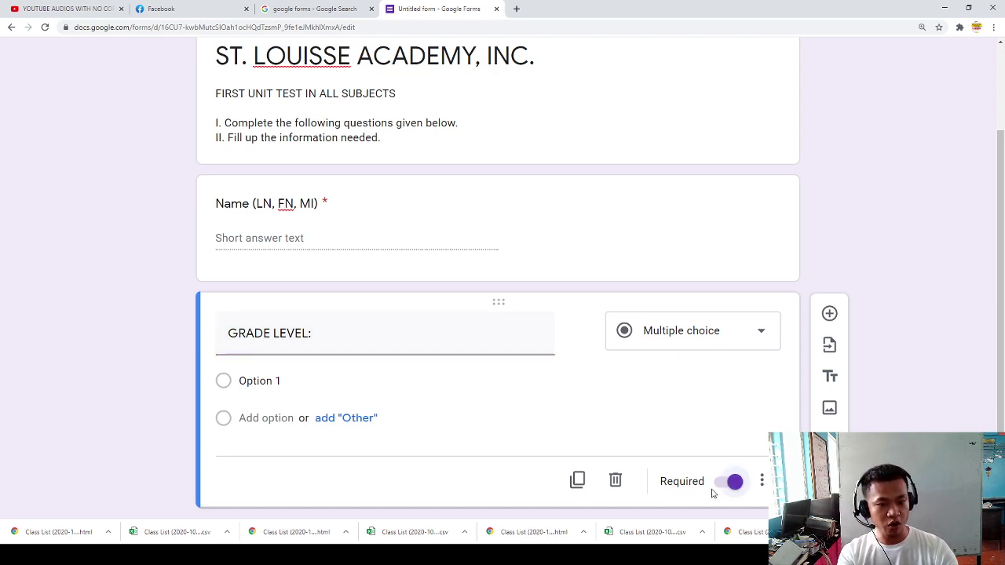
pyautogui.scroll(-1, 683, 494)
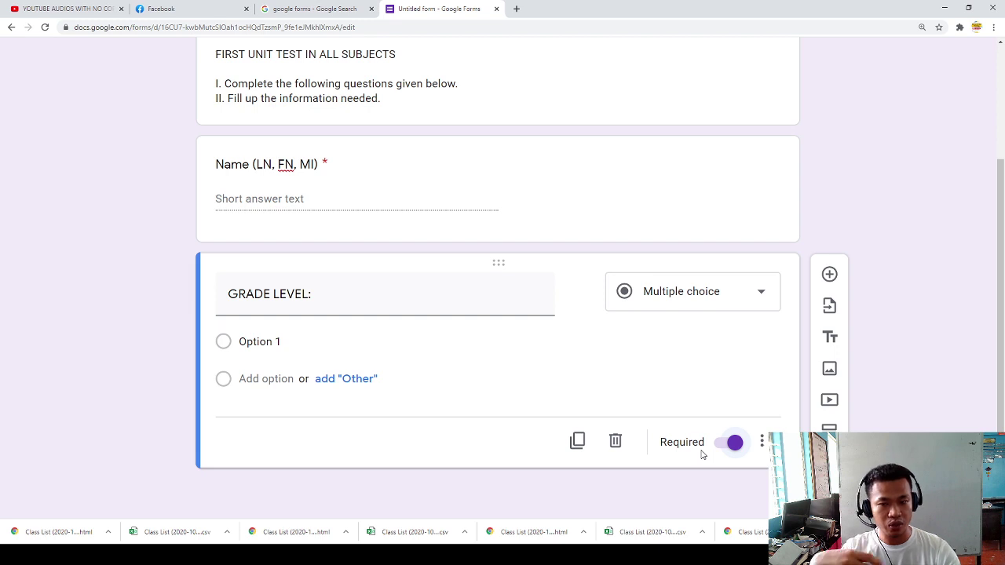
pyautogui.click(830, 274)
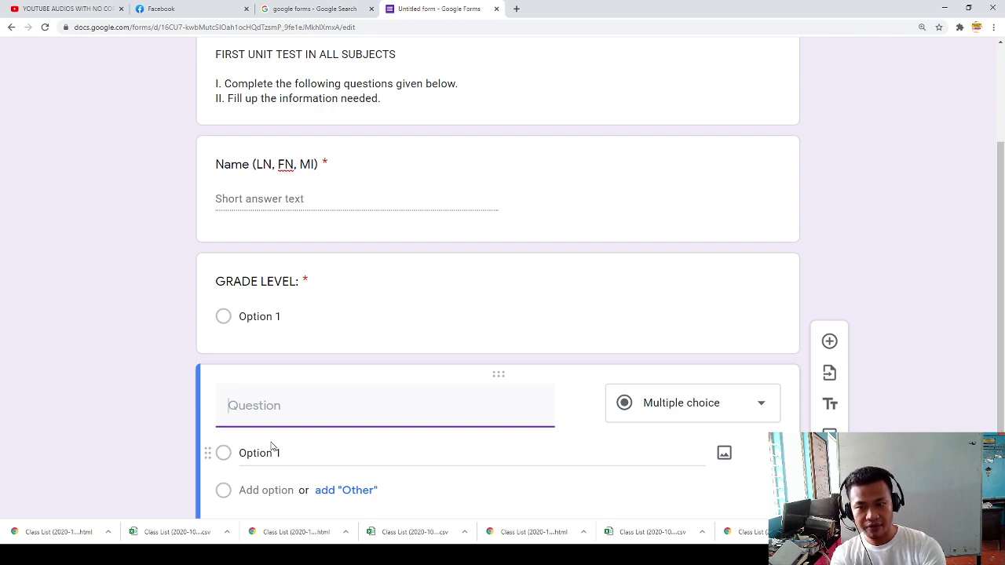
# Step: Make the third question a required Date question titled 'DATE'
pyautogui.write('DATE')
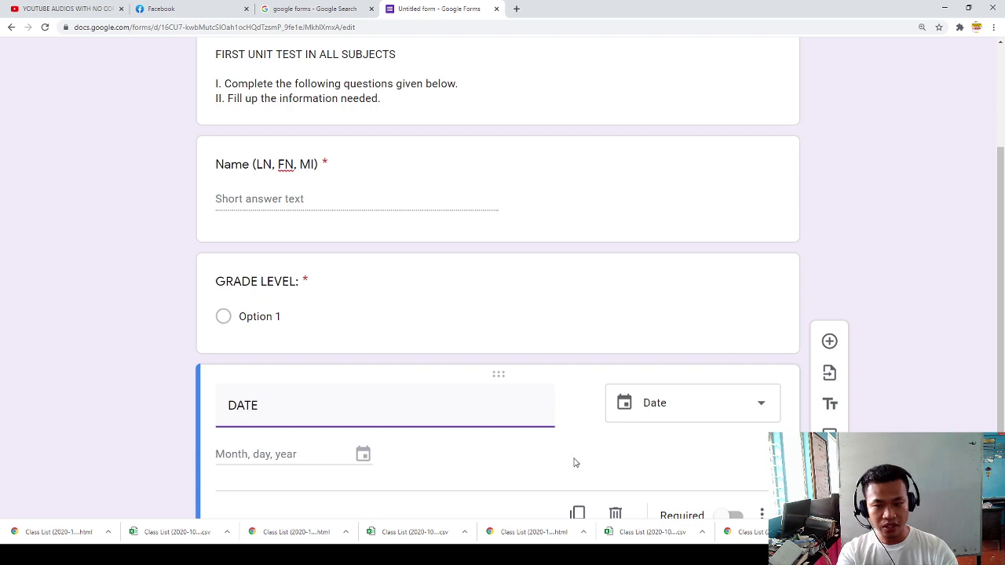
pyautogui.click(675, 412)
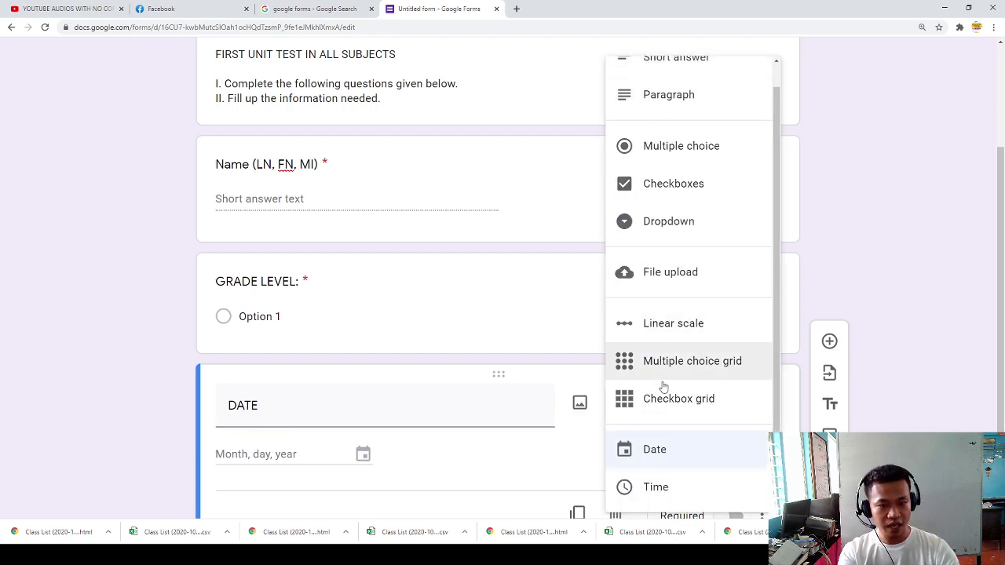
pyautogui.click(662, 460)
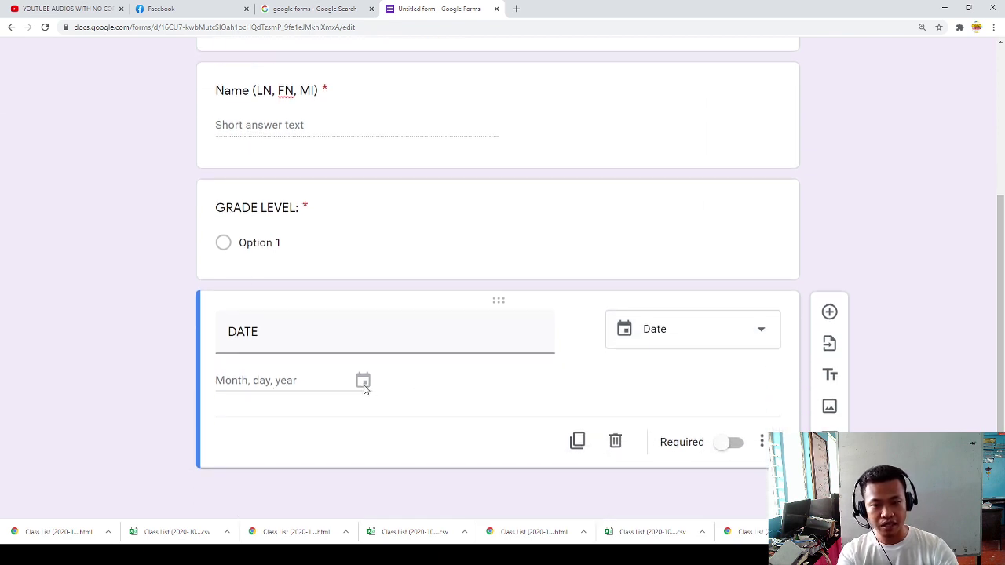
pyautogui.click(732, 443)
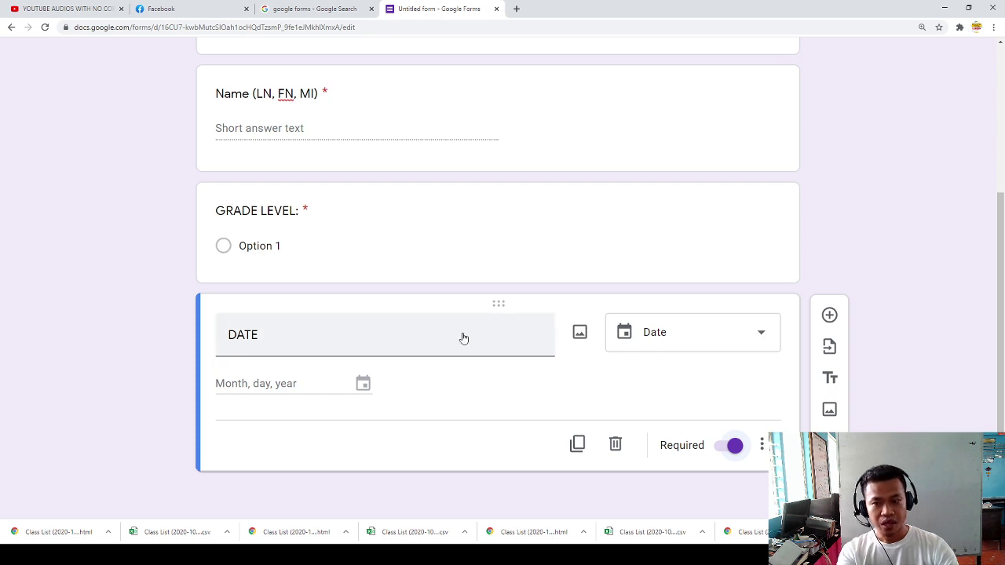
pyautogui.scroll(3, 463, 333)
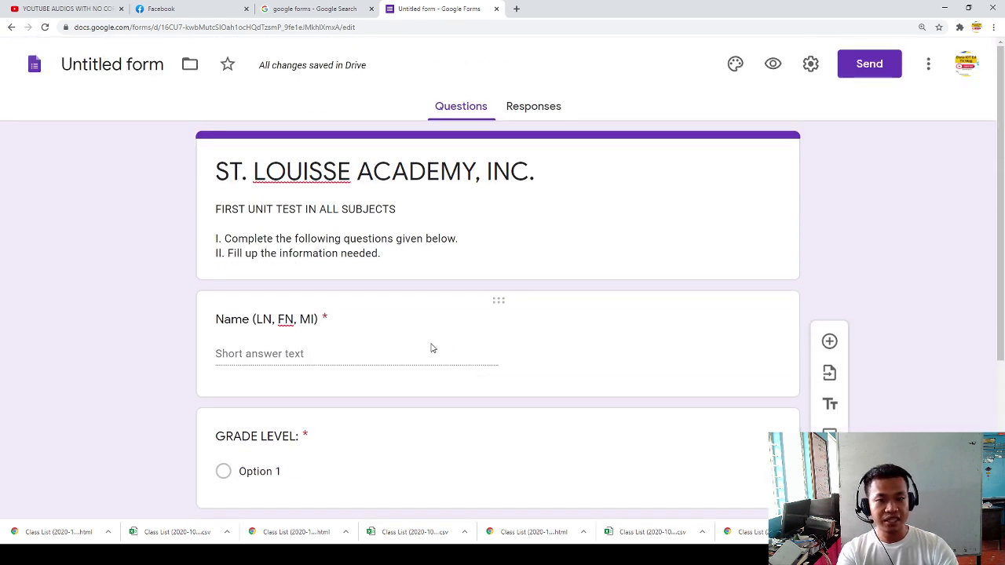
pyautogui.scroll(-2, 431, 347)
# Step: Change GRADE LEVEL to Short answer and add a new section after the DATE question
pyautogui.scroll(-1, 431, 345)
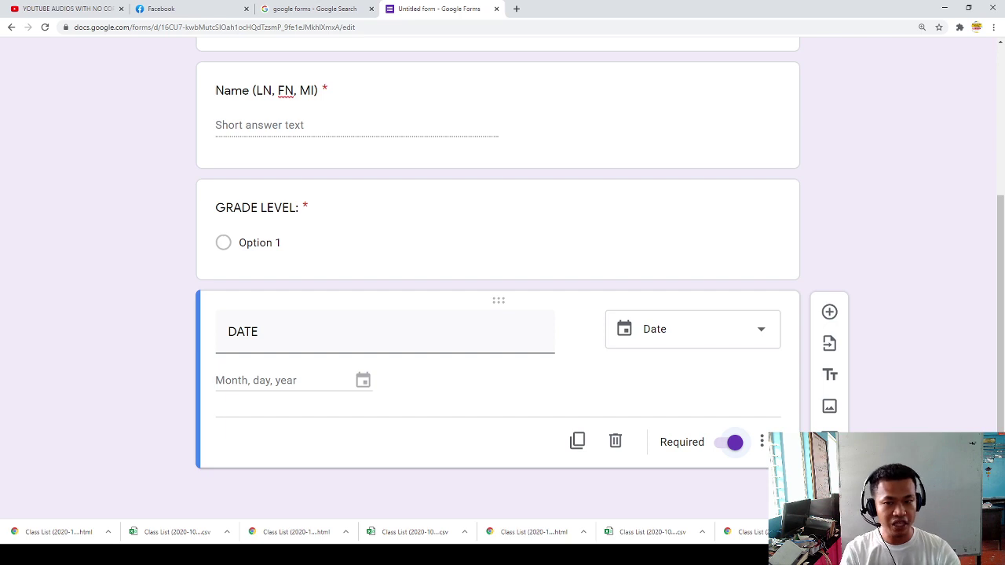
pyautogui.scroll(1, 487, 39)
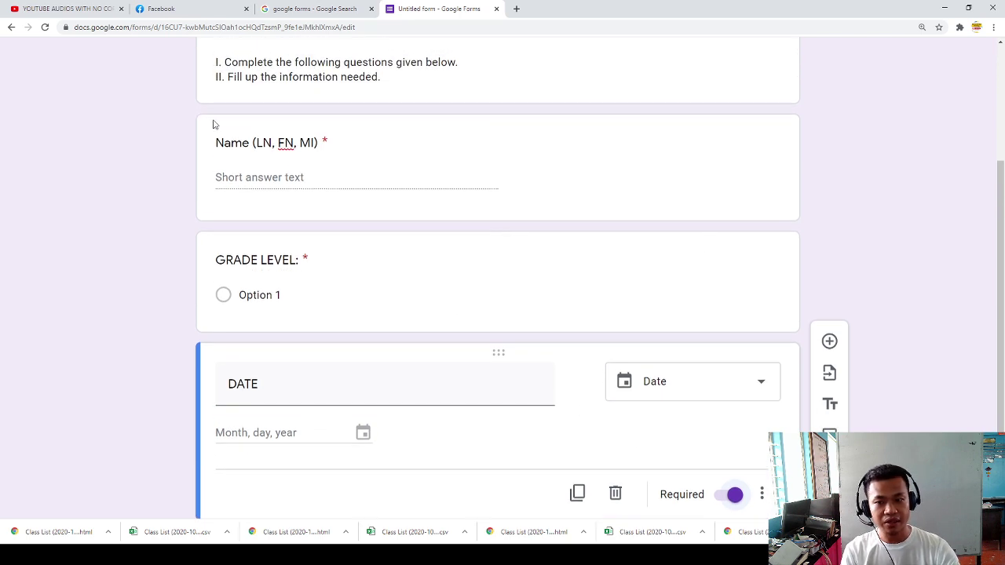
pyautogui.click(267, 294)
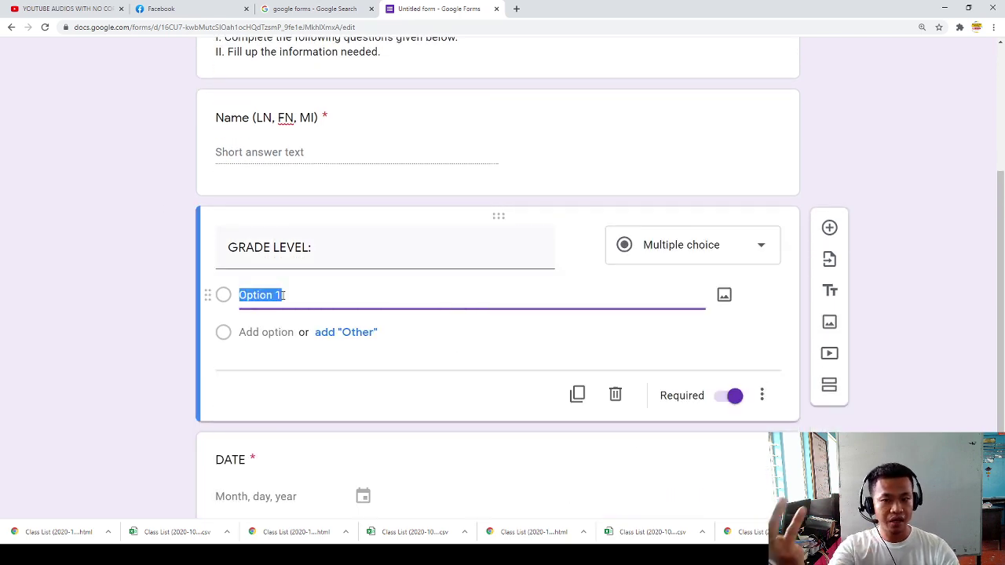
pyautogui.click(715, 249)
pyautogui.click(681, 83)
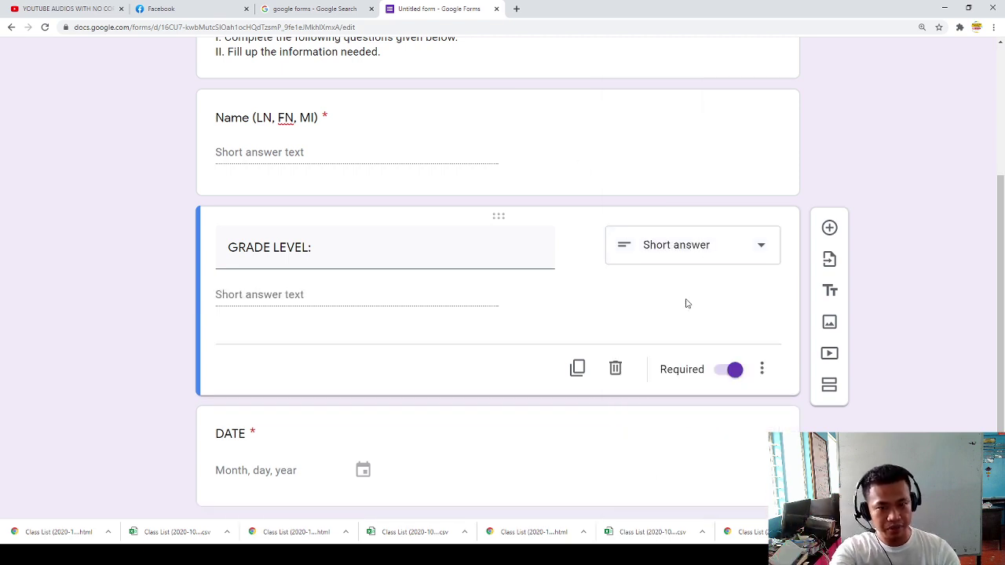
pyautogui.click(754, 437)
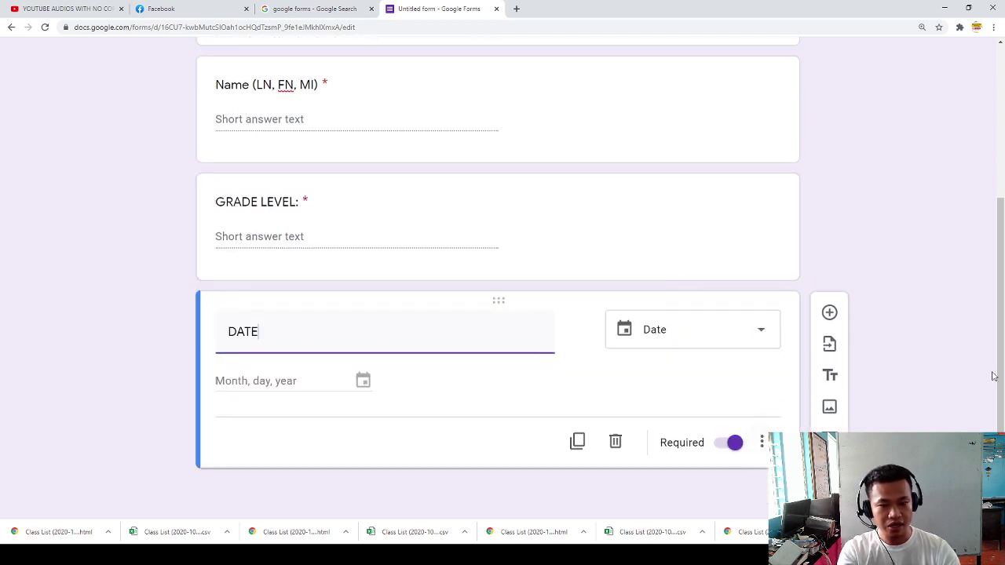
pyautogui.click(829, 470)
# Step: Title the new section 'FIRS UNIT TEST IN SCIENCE 7'
pyautogui.scroll(-3, 267, 417)
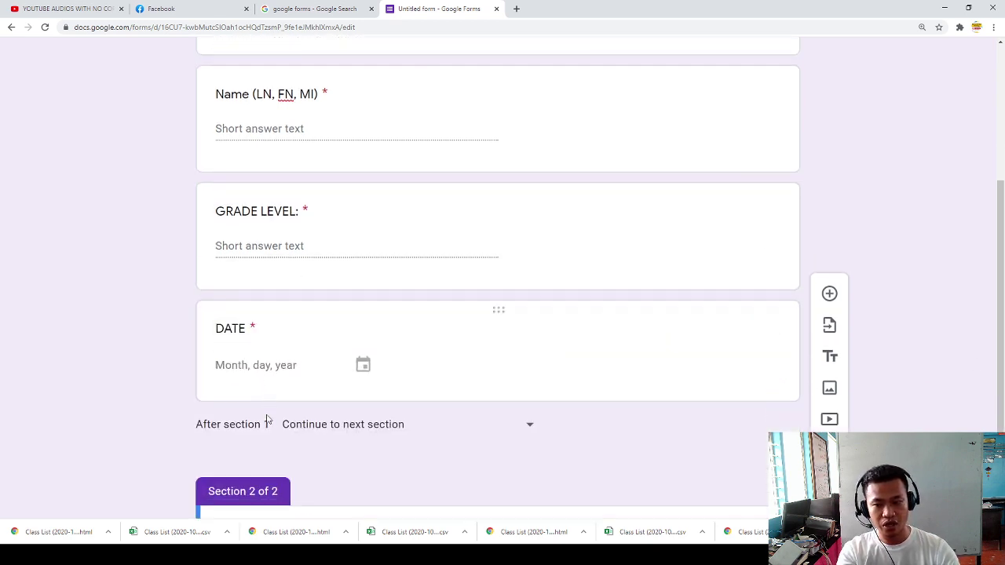
pyautogui.click(266, 406)
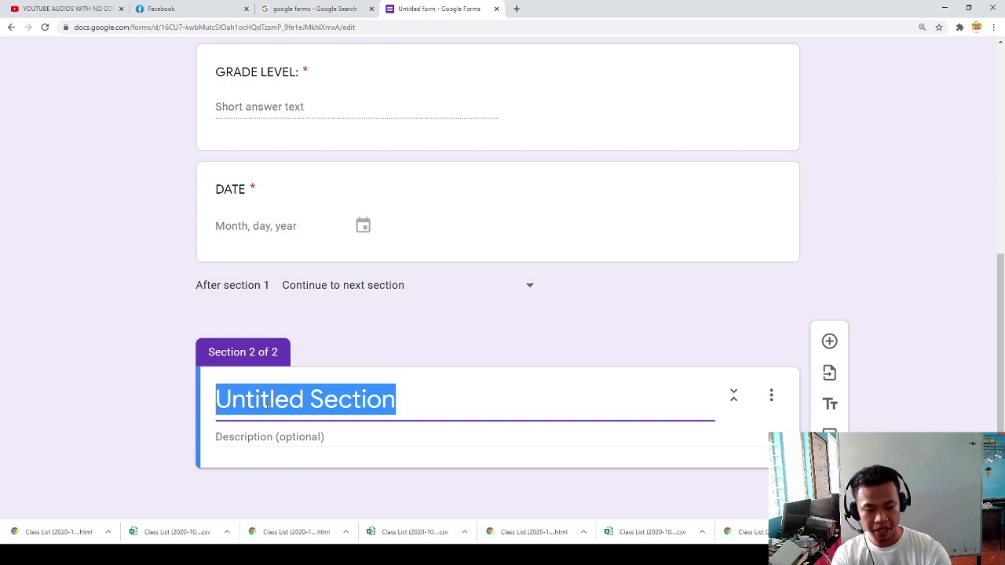
pyautogui.write('FIRS TUNI')
pyautogui.press('BackSpace')
pyautogui.press('BackSpace')
pyautogui.press('BackSpace')
pyautogui.press('BackSpace')
pyautogui.write('UNIT IN')
pyautogui.press('BackSpace')
pyautogui.write('TESA')
pyautogui.press('BackSpace')
pyautogui.press('BackSpace')
pyautogui.press('BackSpace')
pyautogui.press('BackSpace')
pyautogui.write('TES')
pyautogui.press('BackSpace')
pyautogui.press('BackSpace')
pyautogui.press('BackSpace')
pyautogui.press('BackSpace')
pyautogui.write('TSA')
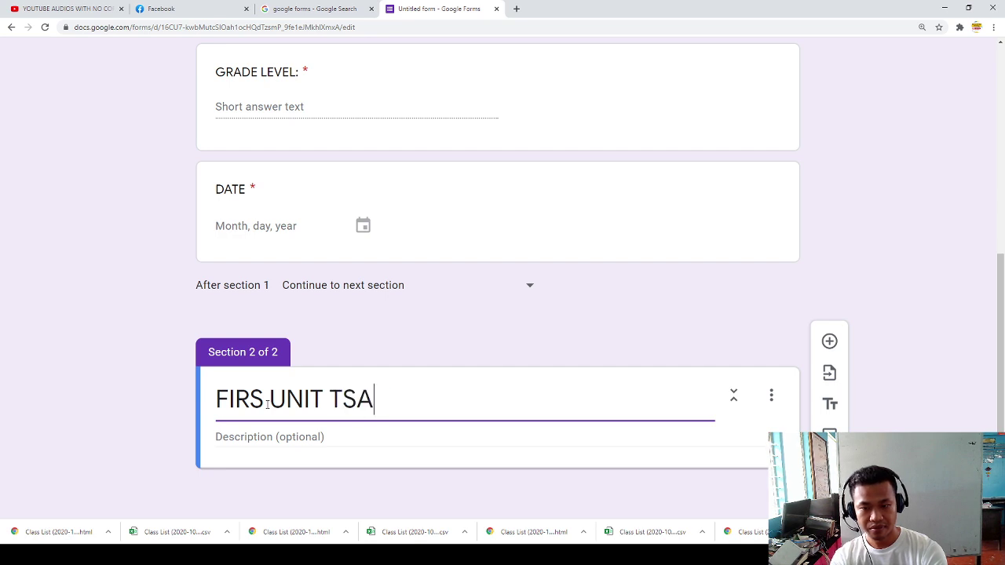
pyautogui.press('BackSpace')
pyautogui.press('BackSpace')
pyautogui.write('EST IN SCIEN')
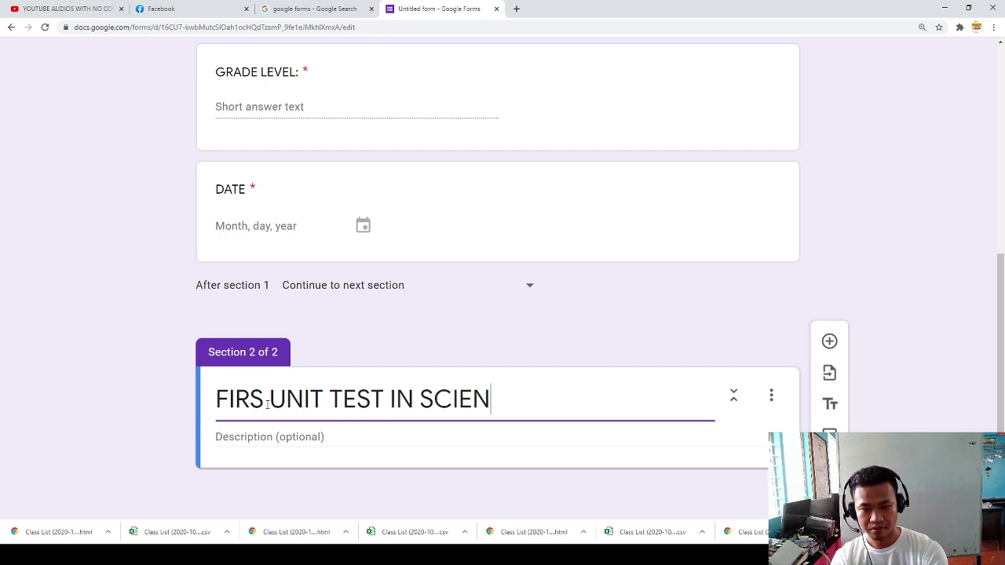
pyautogui.write('CE 7')
pyautogui.click(232, 436)
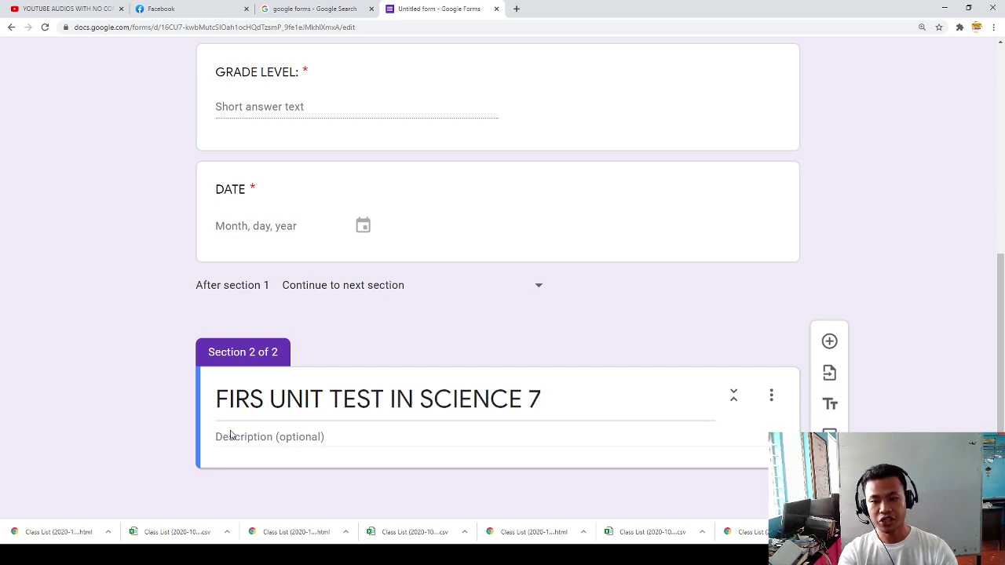
# Step: Describe the section as 'I. Answer the following questions given below.'
pyautogui.click(281, 446)
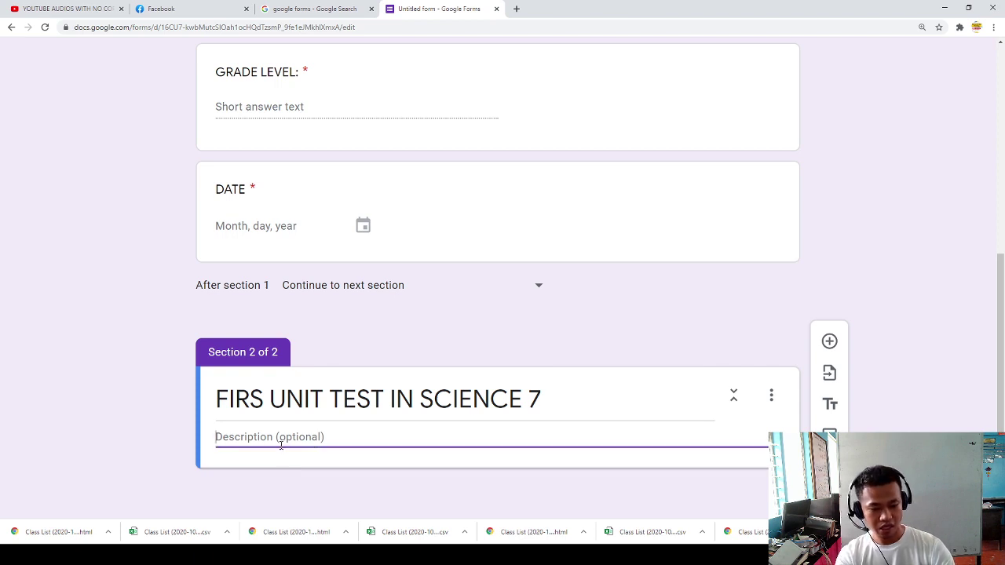
pyautogui.write('I.')
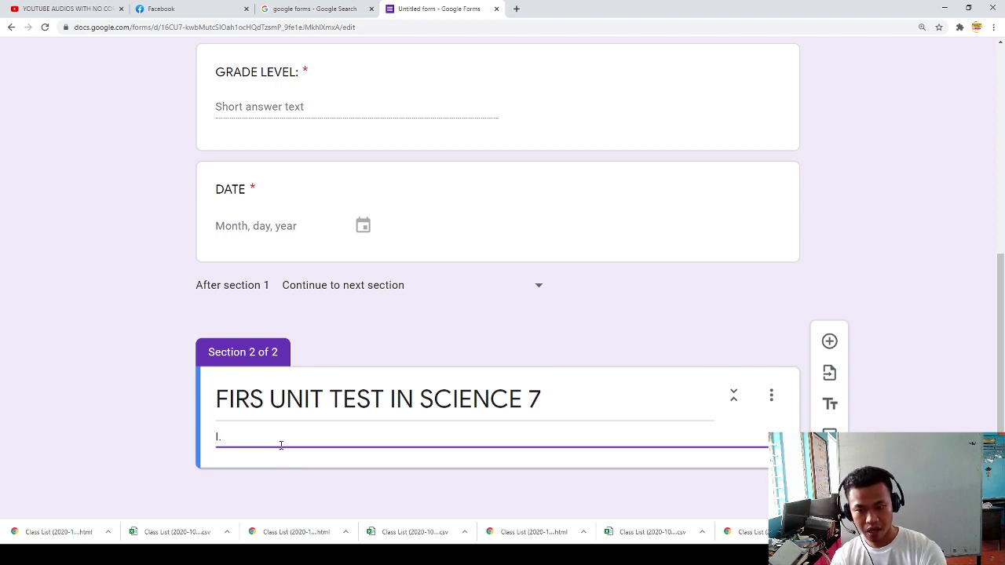
pyautogui.write(' Andswe')
pyautogui.press('BackSpace')
pyautogui.press('BackSpace')
pyautogui.press('BackSpace')
pyautogui.press('BackSpace')
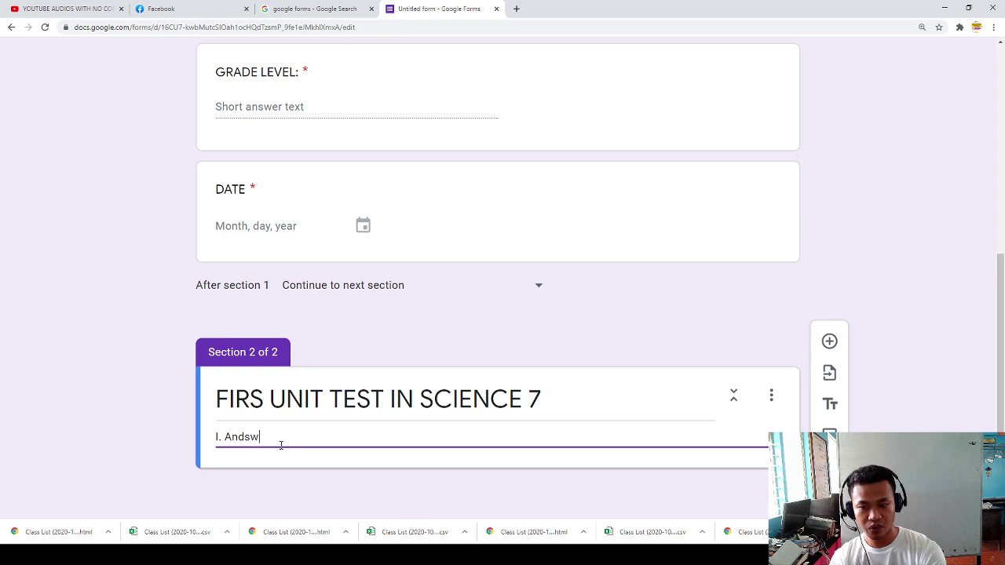
pyautogui.write('swer the f')
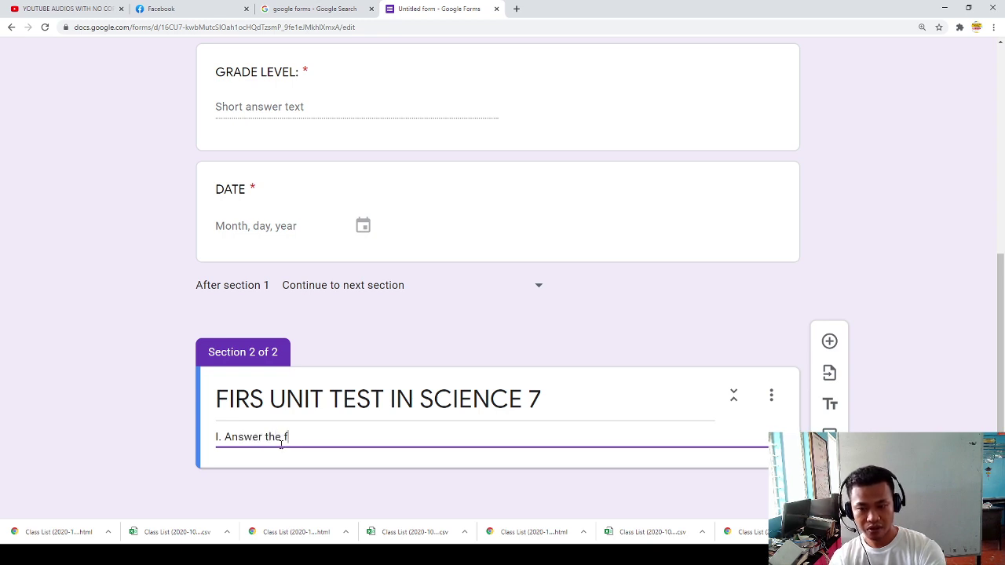
pyautogui.write('ollowing questio')
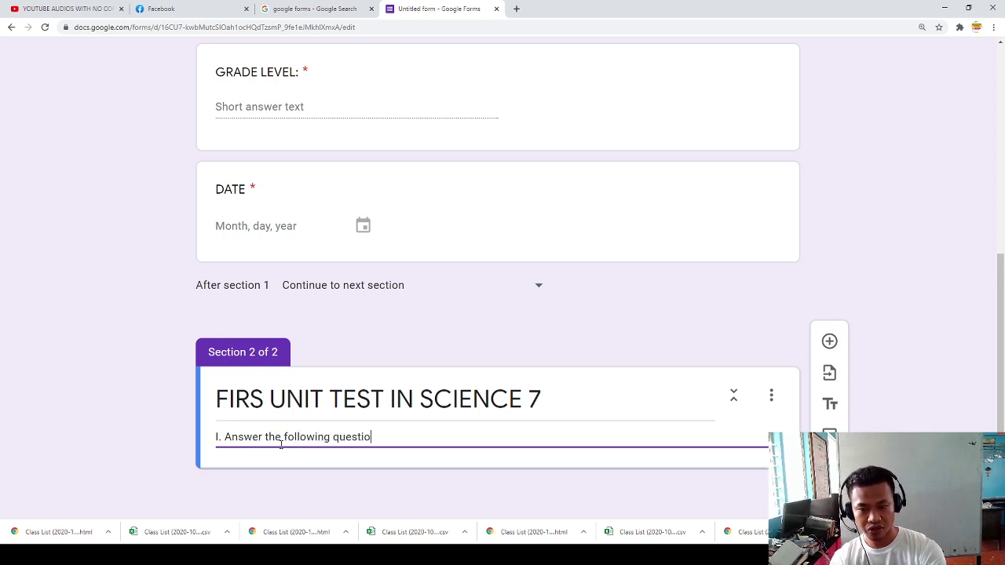
pyautogui.write('ns gfiv')
pyautogui.press('BackSpace')
pyautogui.press('BackSpace')
pyautogui.press('BackSpace')
pyautogui.write('iv')
pyautogui.press('BackSpace')
pyautogui.press('BackSpace')
pyautogui.write('ivebn below.')
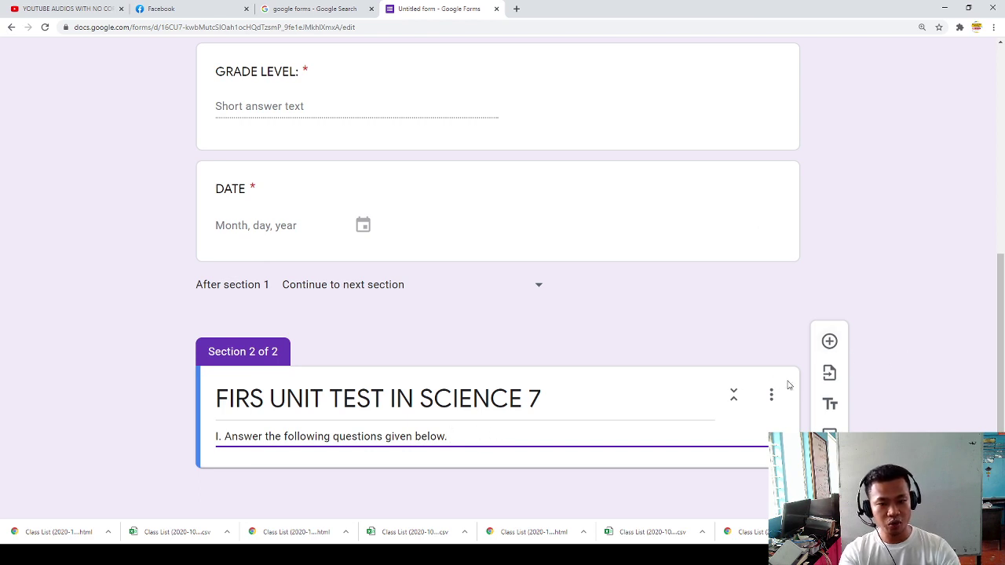
# Step: Add a question to section 2 titled 'I. MULTIPLE CHOICE'
pyautogui.click(826, 345)
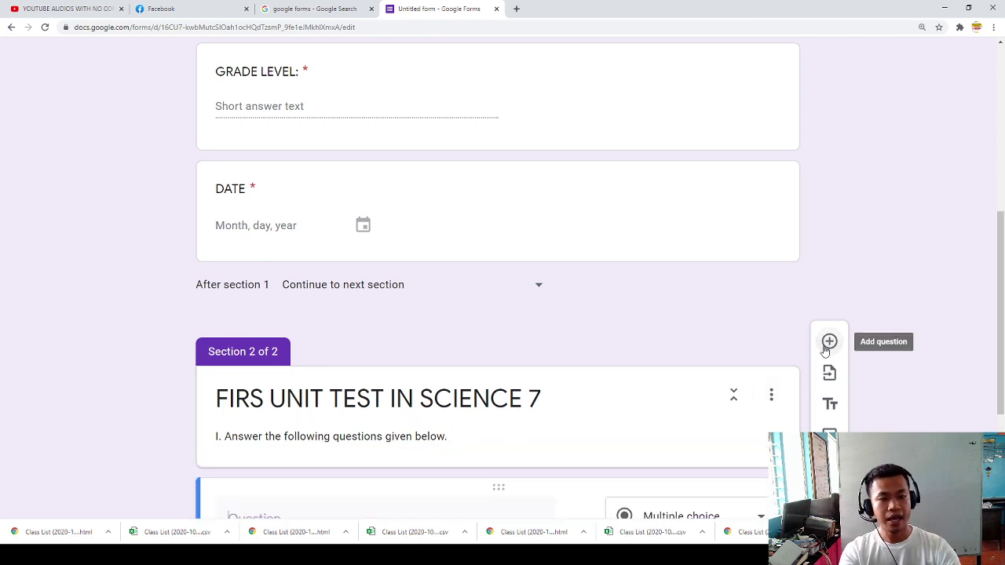
pyautogui.write('I')
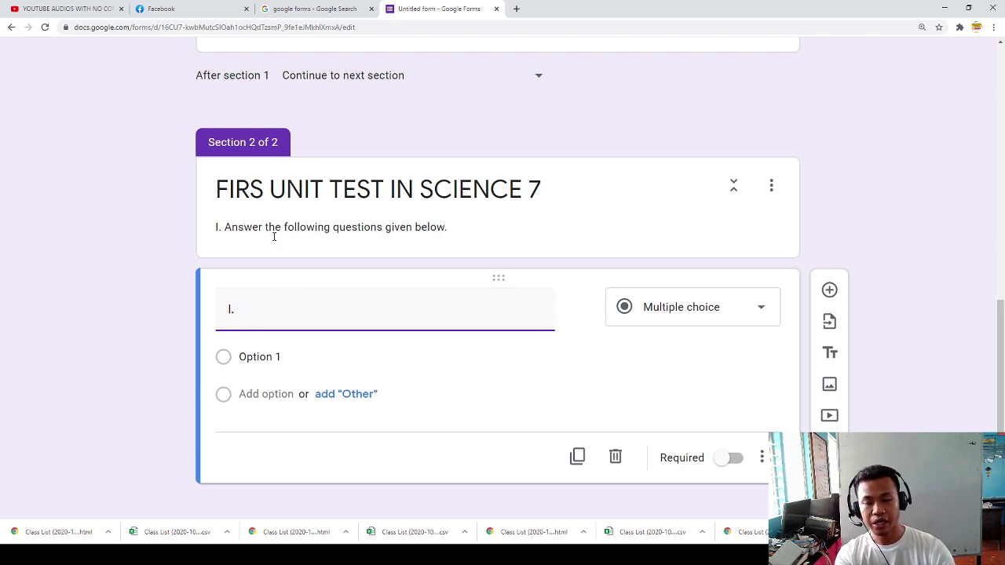
pyautogui.write('. MULTIPLE CHPO')
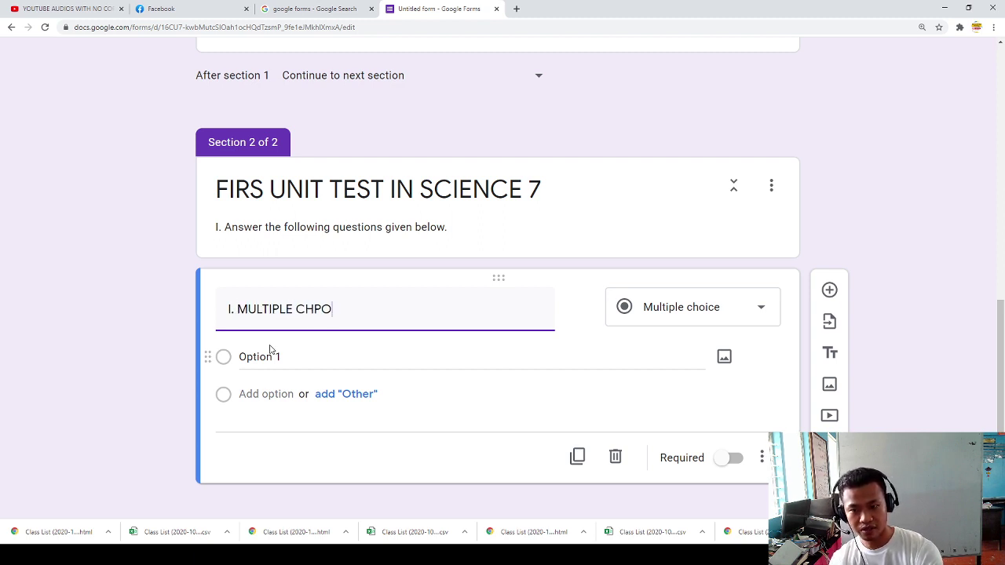
pyautogui.press('BackSpace')
pyautogui.press('BackSpace')
pyautogui.write('OICE')
pyautogui.click(274, 365)
# Step: Switch the question type to Short answer, then back to Multiple choice
pyautogui.click(722, 307)
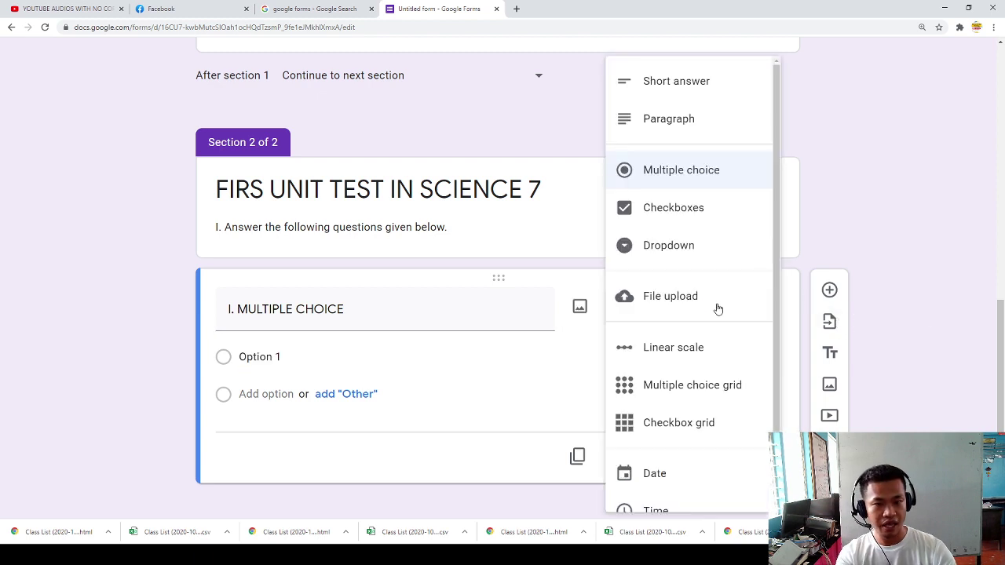
pyautogui.click(664, 94)
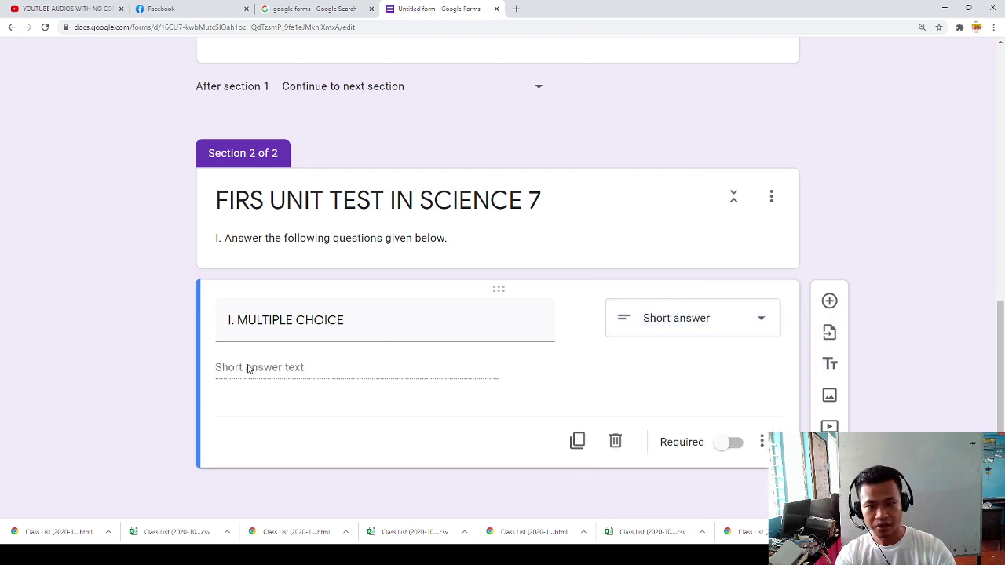
pyautogui.click(646, 312)
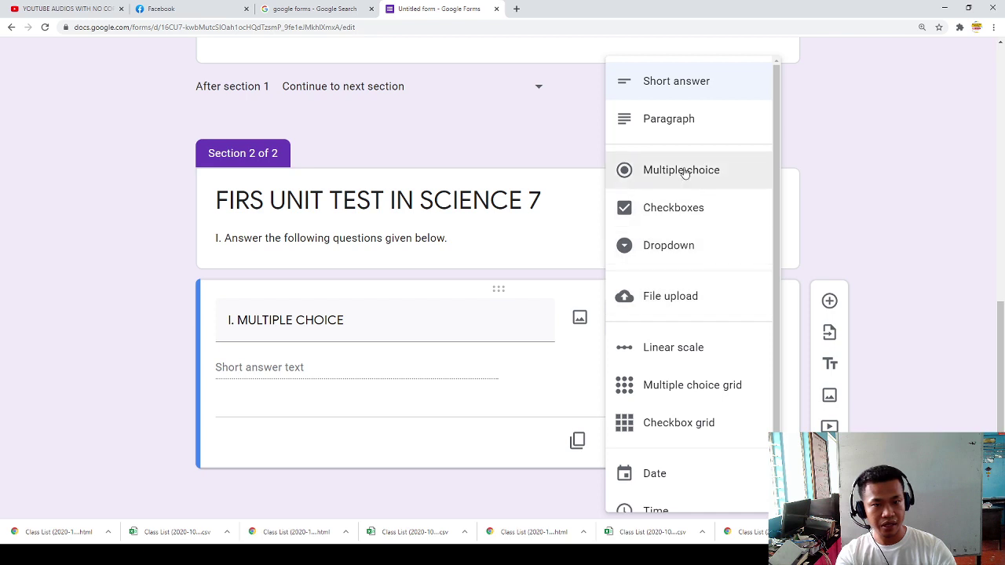
pyautogui.click(676, 134)
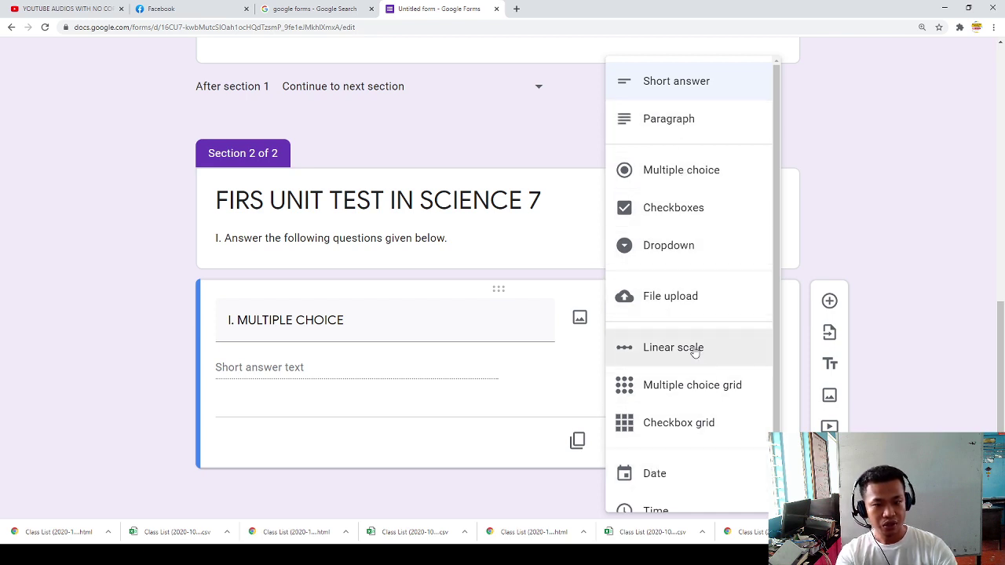
pyautogui.click(306, 383)
pyautogui.tripleClick(395, 328)
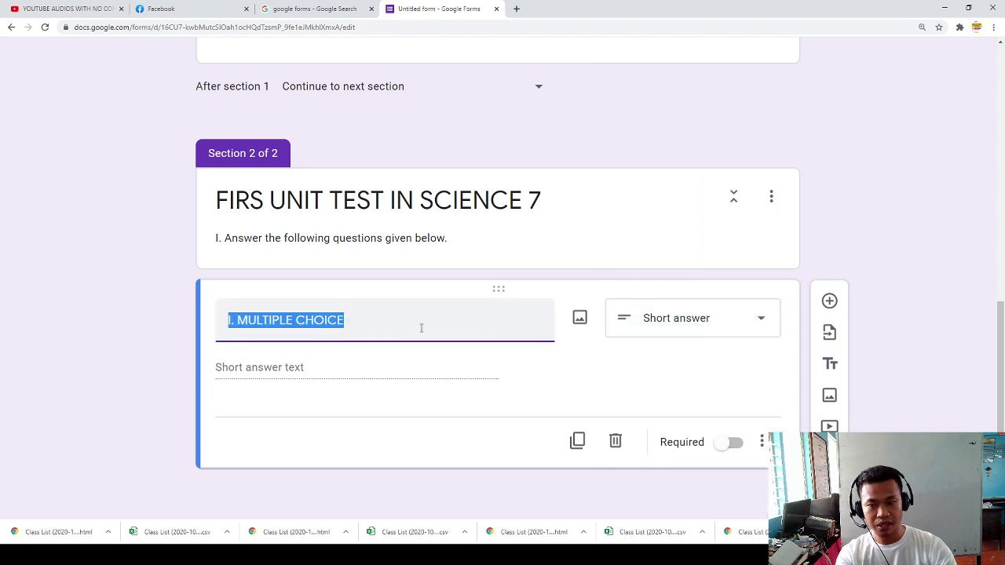
pyautogui.click(690, 331)
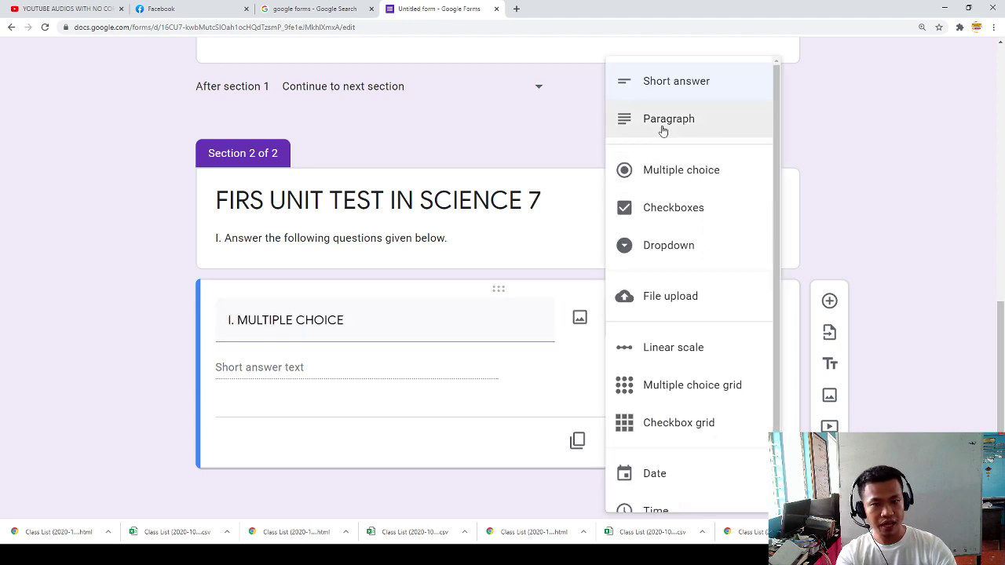
pyautogui.click(673, 181)
pyautogui.click(305, 409)
# Step: Append a colon to the 'I. MULTIPLE CHOICE' title
pyautogui.click(352, 359)
pyautogui.click(352, 361)
pyautogui.write(':')
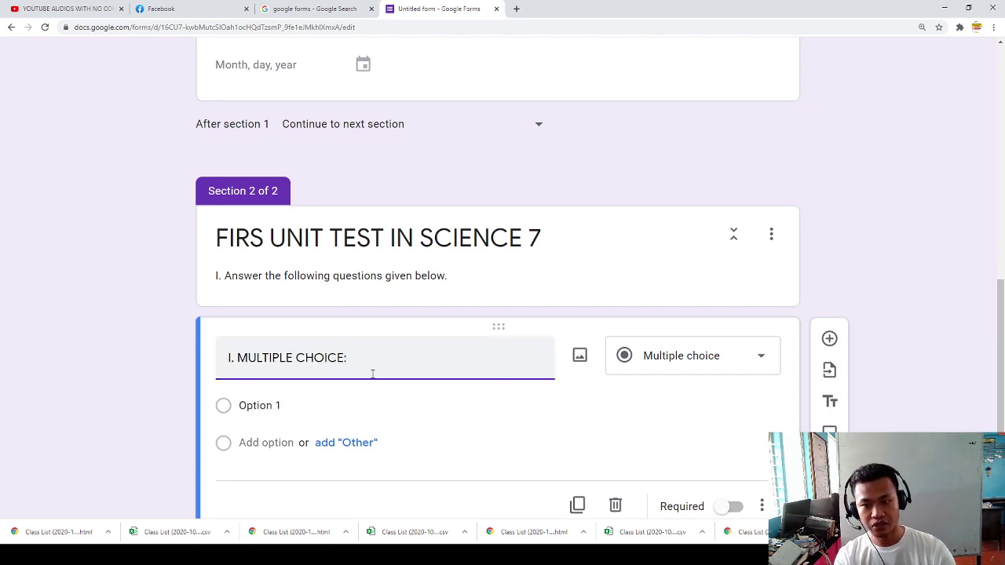
pyautogui.scroll(-1, 361, 392)
pyautogui.click(390, 456)
# Step: Continue the title with 'Click the button of the correct answer.'
pyautogui.click(375, 298)
pyautogui.click(375, 299)
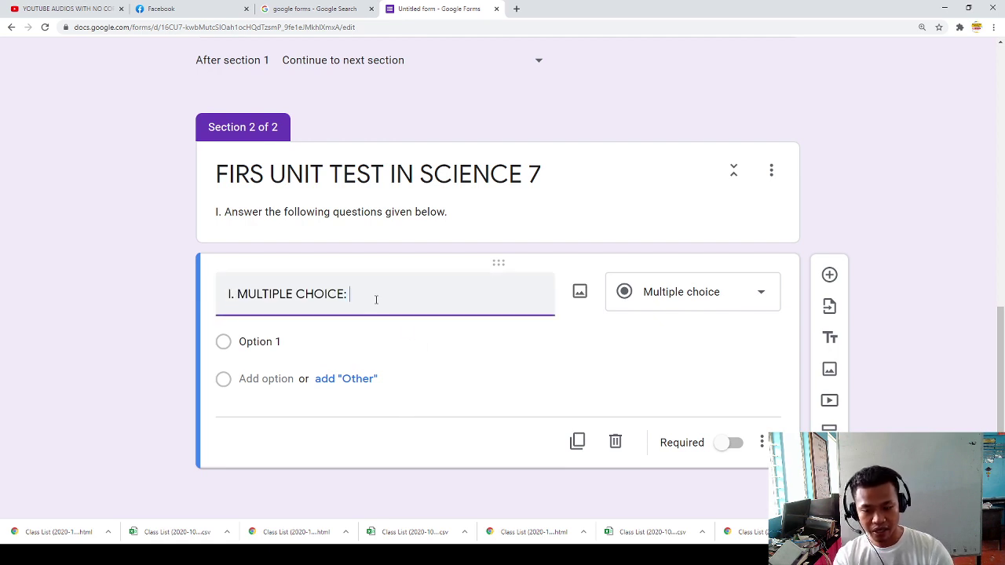
pyautogui.write('Clik the')
pyautogui.press('BackSpace')
pyautogui.press('BackSpace')
pyautogui.press('BackSpace')
pyautogui.press('BackSpace')
pyautogui.write('the button of hte')
pyautogui.press('BackSpace')
pyautogui.press('BackSpace')
pyautogui.press('BackSpace')
pyautogui.write('the co')
pyautogui.write('rrrec')
pyautogui.press('BackSpace')
pyautogui.press('BackSpace')
pyautogui.press('BackSpace')
pyautogui.write('e')
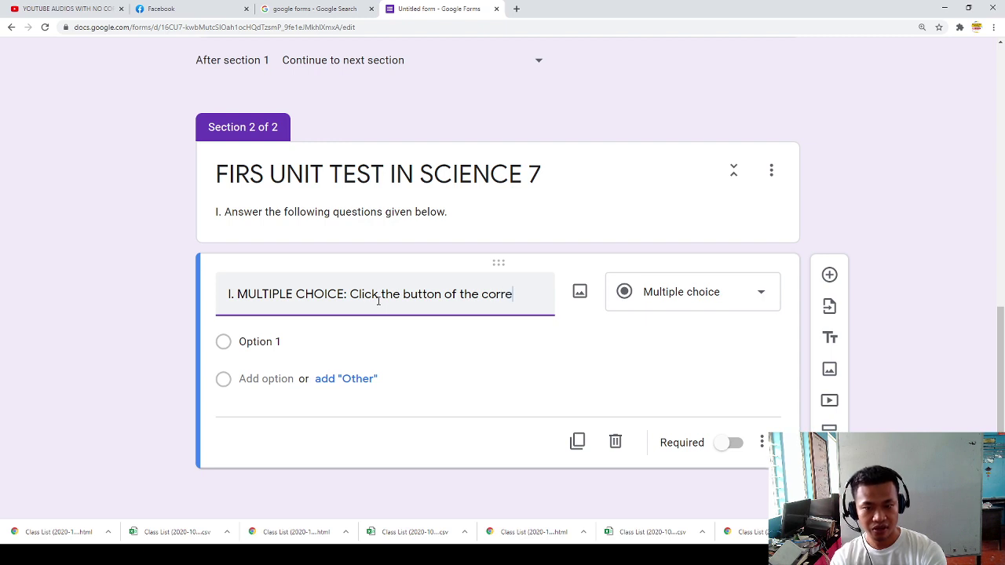
pyautogui.write('ct abns')
pyautogui.press('BackSpace')
pyautogui.press('BackSpace')
pyautogui.write('nswer.')
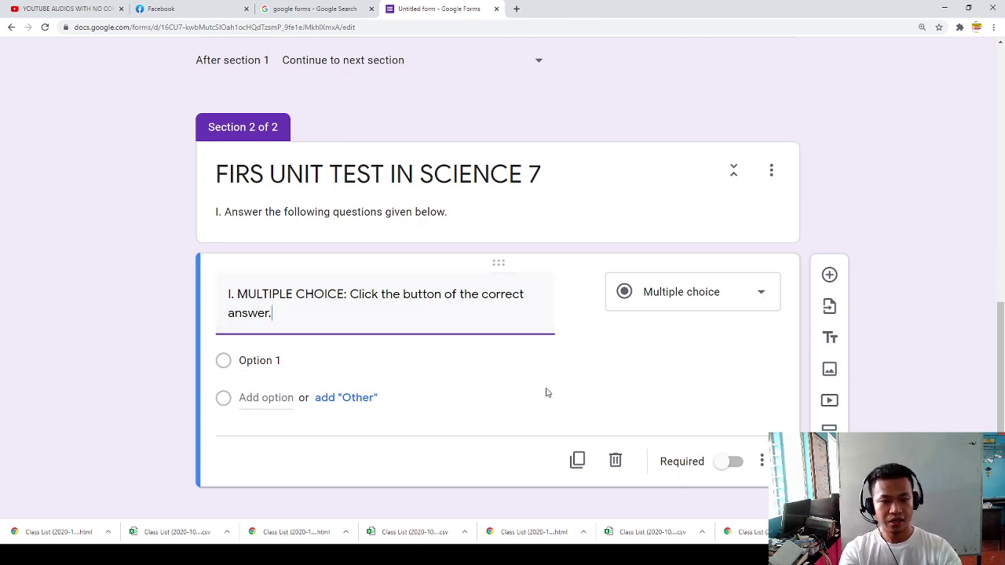
# Step: Make the instruction item required
pyautogui.click(730, 467)
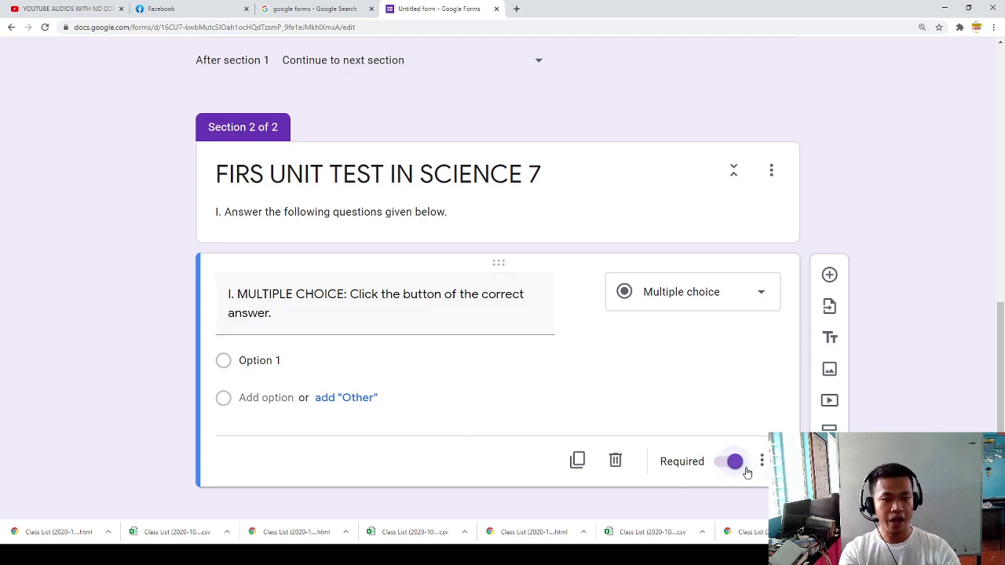
pyautogui.click(761, 463)
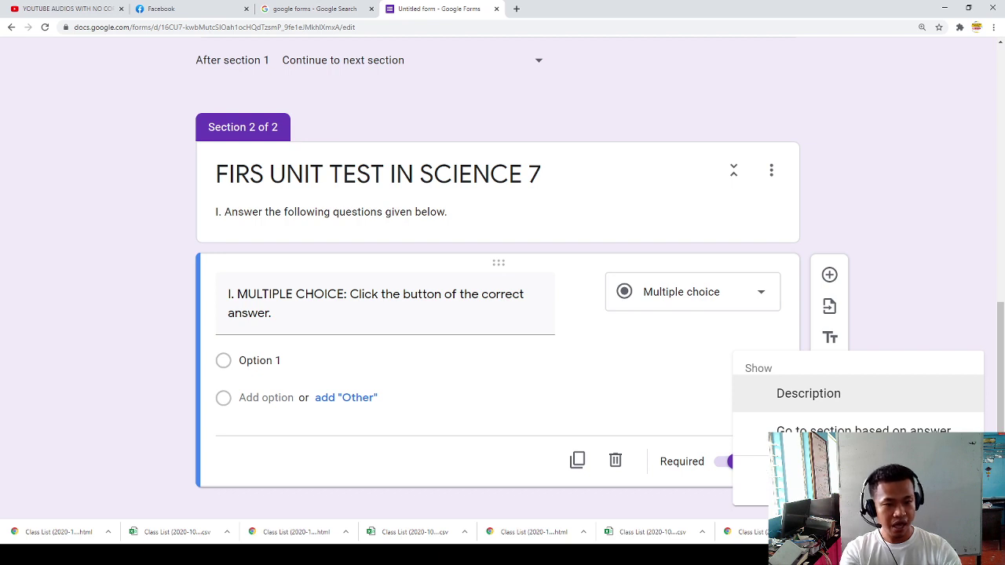
pyautogui.click(900, 292)
pyautogui.scroll(-1, 631, 338)
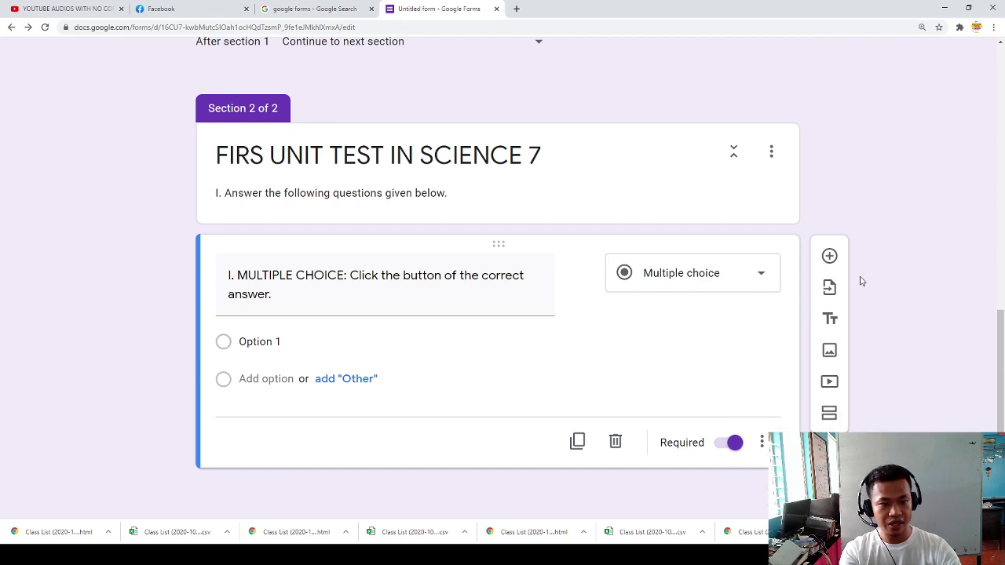
# Step: Add a new question reading '1. It is a scientific body of knowledge.'
pyautogui.click(829, 256)
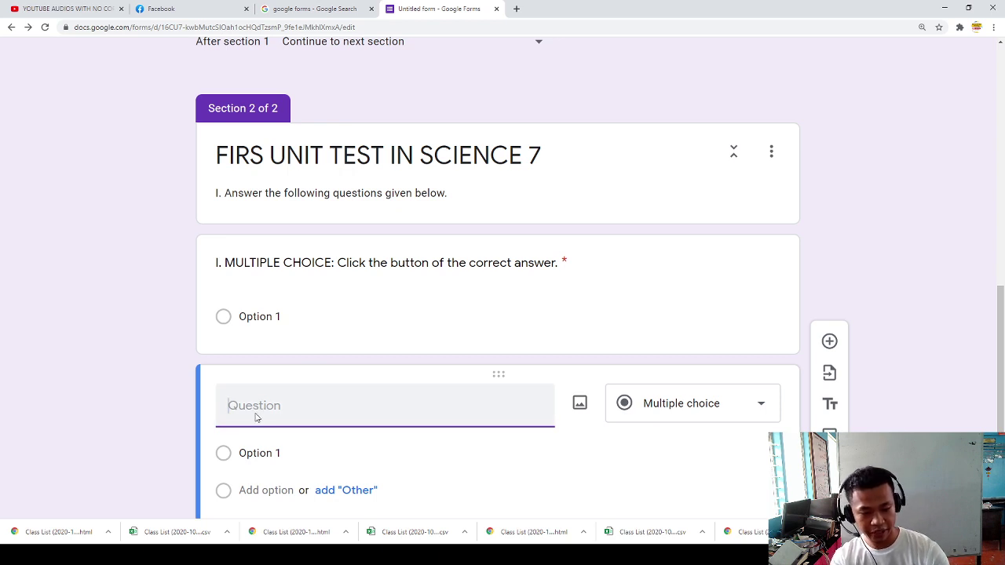
pyautogui.write('Wh')
pyautogui.press('BackSpace')
pyautogui.press('BackSpace')
pyautogui.write('Ity')
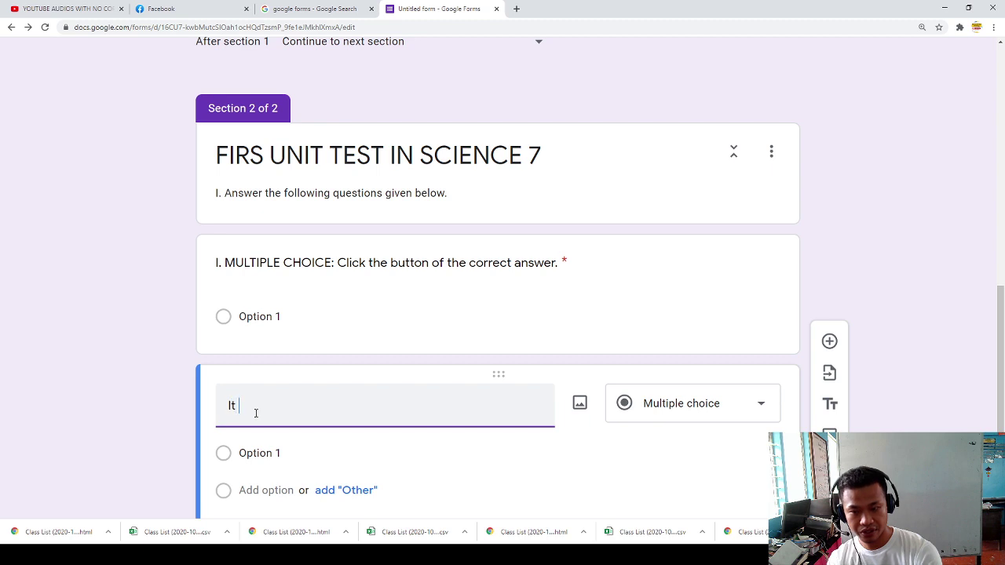
pyautogui.press('BackSpace')
pyautogui.press('BackSpace')
pyautogui.write('1.It is')
pyautogui.press('BackSpace')
pyautogui.press('BackSpace')
pyautogui.press('BackSpace')
pyautogui.write('is a scientific body of knowledge')
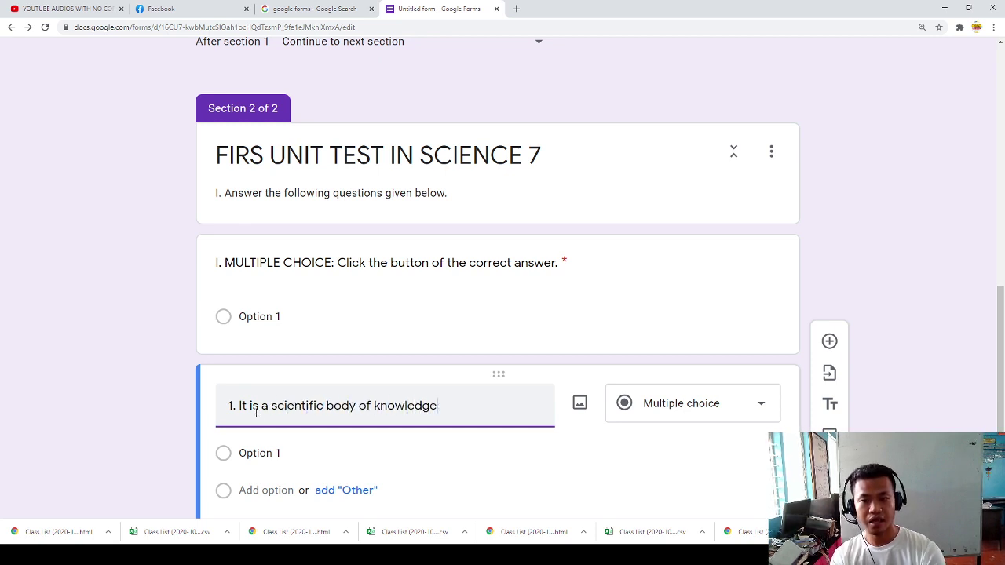
pyautogui.scroll(2, 399, 388)
pyautogui.scroll(-5, 399, 386)
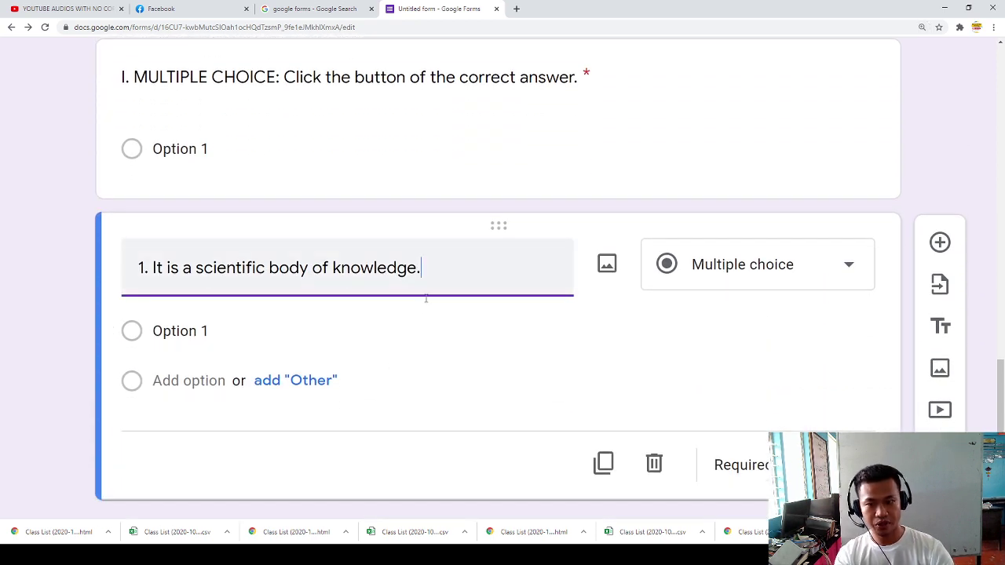
pyautogui.click(730, 268)
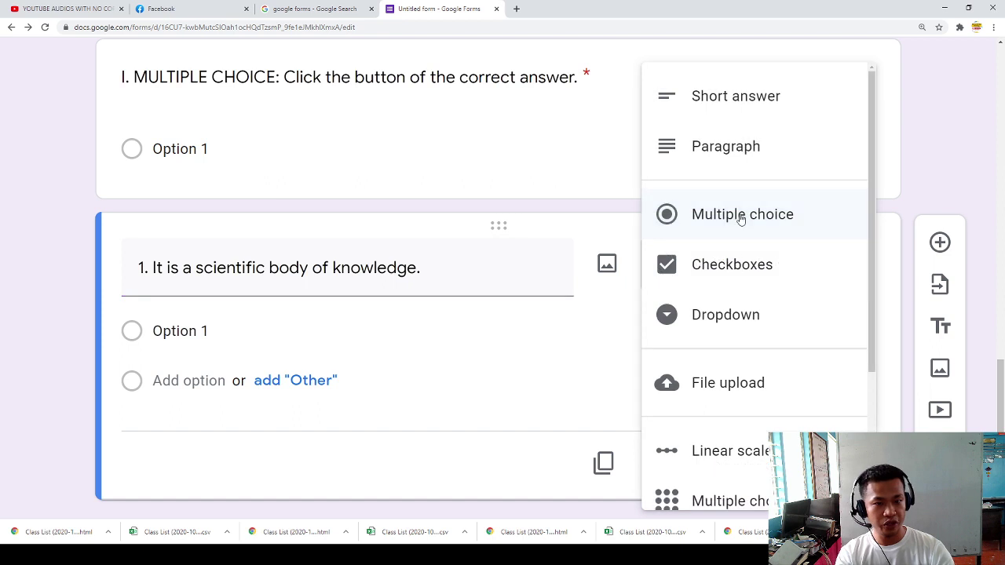
# Step: Keep the question as Multiple choice and set the first choice to Science
pyautogui.click(730, 229)
pyautogui.click(234, 338)
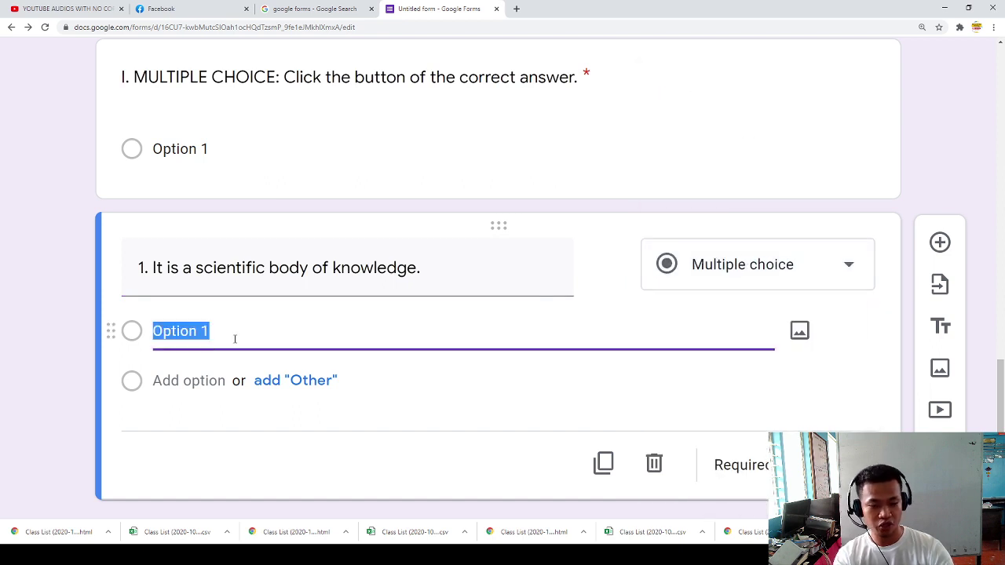
pyautogui.write('Sci')
pyautogui.press('BackSpace')
pyautogui.write('cie ce')
pyautogui.press('BackSpace')
pyautogui.press('BackSpace')
pyautogui.press('BackSpace')
pyautogui.write('ntia')
pyautogui.press('BackSpace')
pyautogui.press('BackSpace')
pyautogui.press('BackSpace')
pyautogui.write('ce')
# Step: Add a second choice, 'Scientific method'
pyautogui.click(197, 380)
pyautogui.write('Scr')
pyautogui.press('BackSpace')
pyautogui.write('in')
pyautogui.press('BackSpace')
pyautogui.write('entific method')
pyautogui.press('BackSpace')
pyautogui.press('BackSpace')
pyautogui.write('od')
# Step: Add 'Technology' and 'Science and Health' as the third and fourth choices
pyautogui.click(193, 430)
pyautogui.write('T')
pyautogui.write('nology')
pyautogui.click(191, 481)
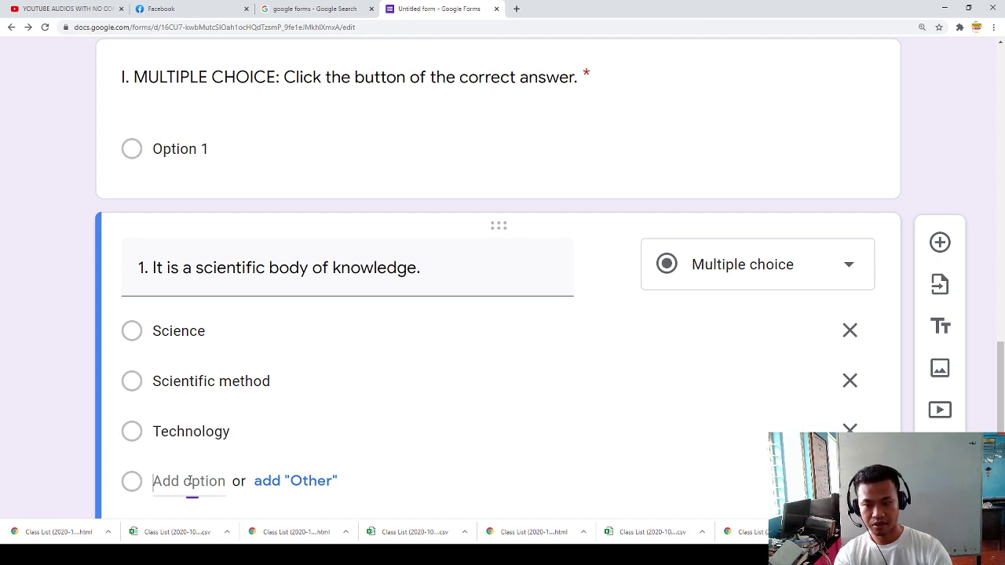
pyautogui.write('Science and')
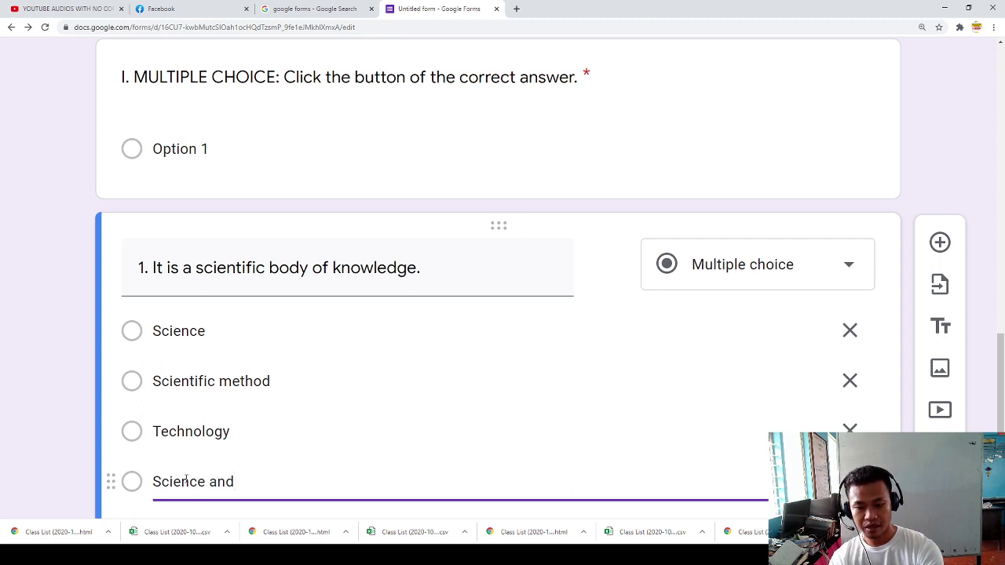
pyautogui.write(' Hwa')
pyautogui.press('BackSpace')
pyautogui.write('ealt')
pyautogui.press('BackSpace')
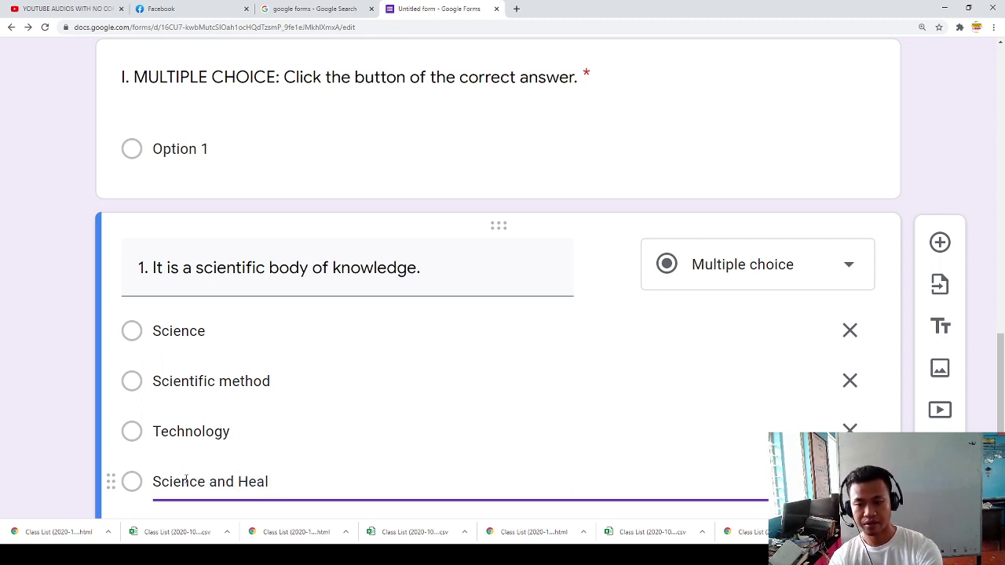
pyautogui.write('th')
pyautogui.scroll(-2, 231, 492)
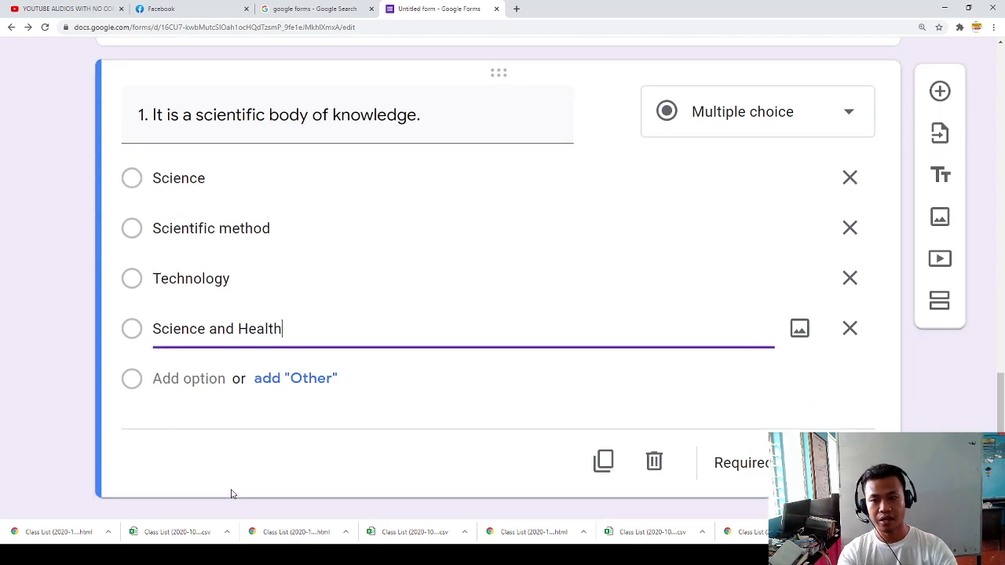
pyautogui.click(439, 401)
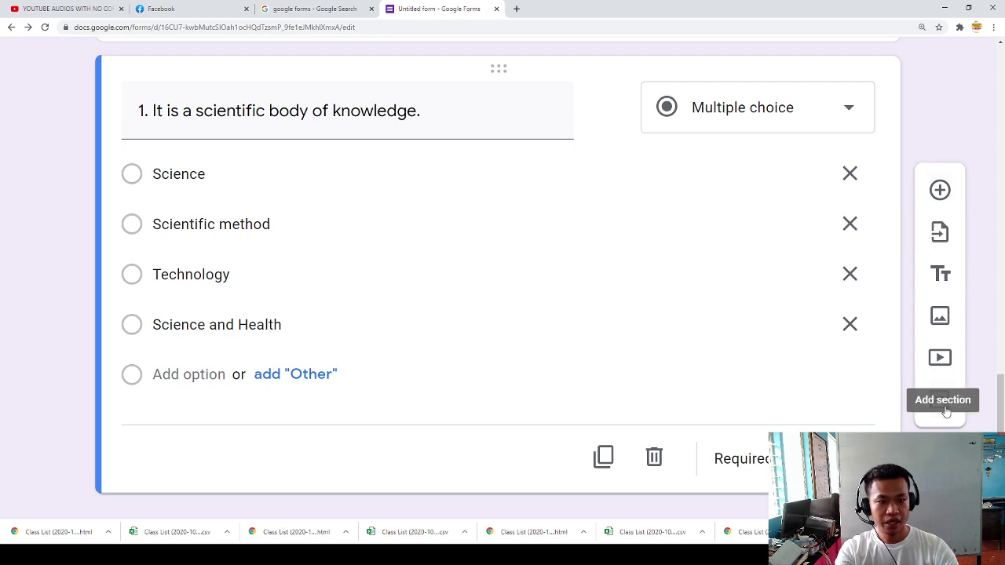
# Step: Add a new section after question 1
pyautogui.scroll(1, 589, 325)
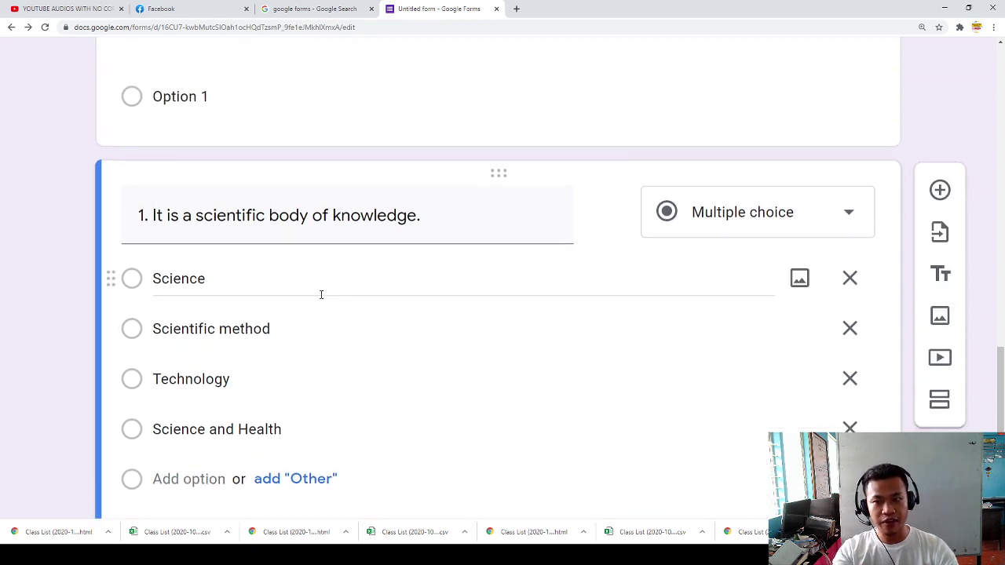
pyautogui.scroll(2, 321, 296)
pyautogui.scroll(-2, 336, 300)
pyautogui.scroll(-1, 336, 301)
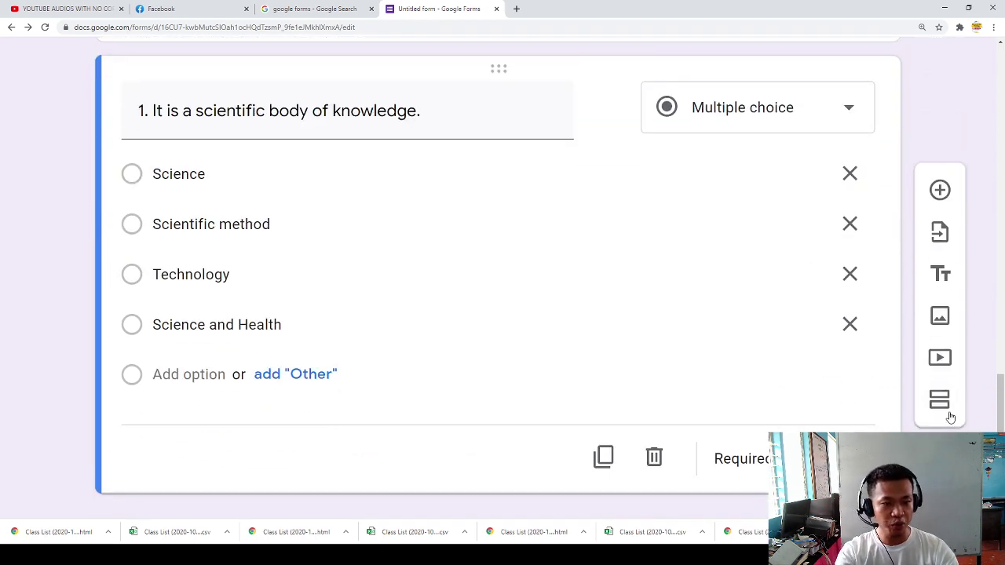
pyautogui.click(946, 408)
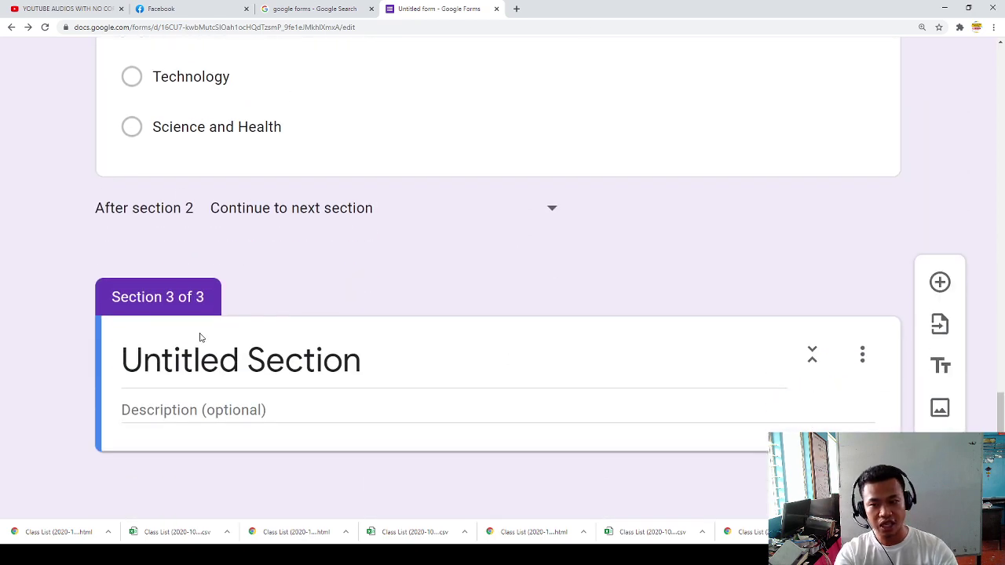
# Step: Correct the Section 2 title to read 'FIRST UNIT TEST IN SCIENCE 7'
pyautogui.tripleClick(201, 337)
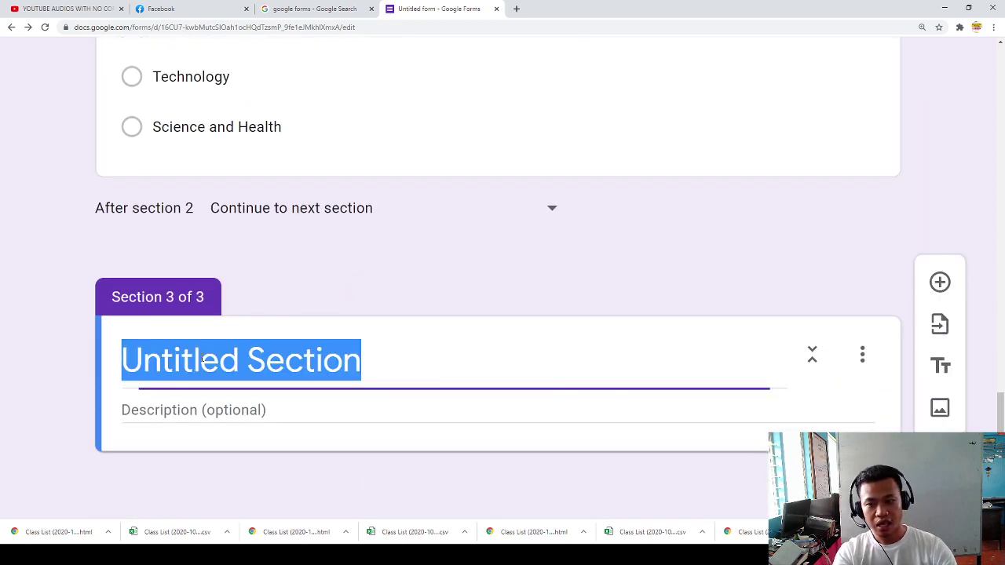
pyautogui.scroll(4, 201, 361)
pyautogui.scroll(5, 202, 353)
pyautogui.scroll(-9, 208, 389)
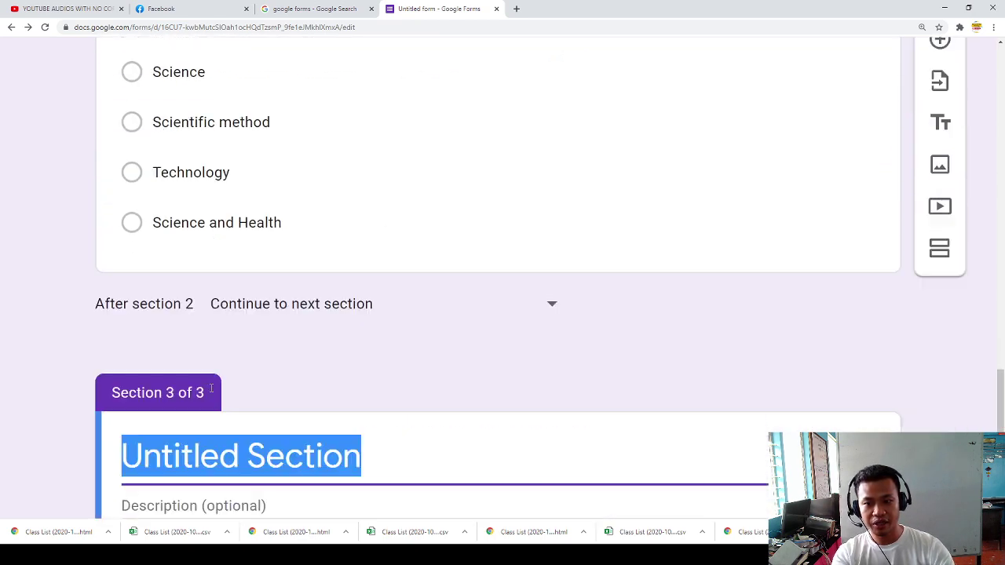
pyautogui.scroll(7, 199, 382)
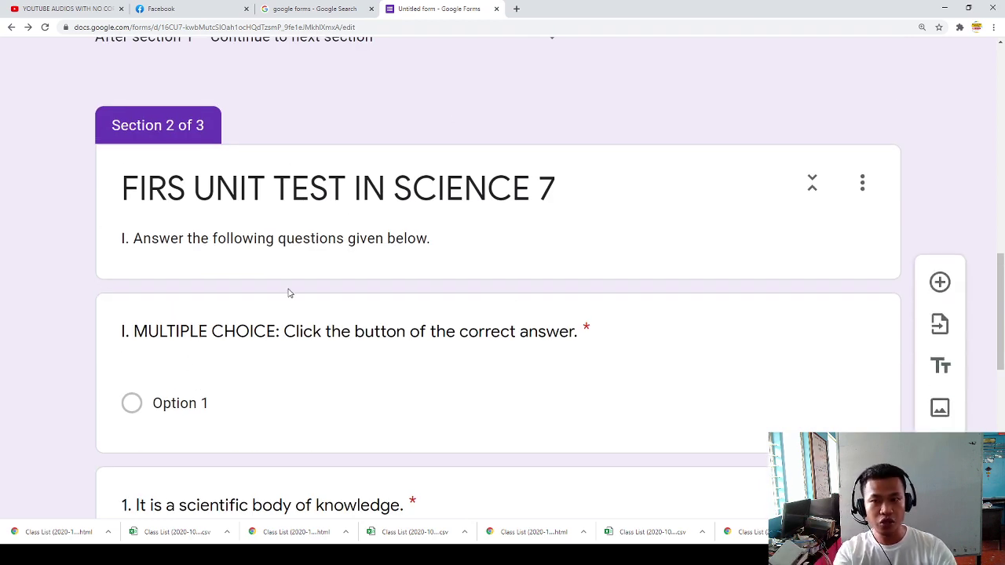
pyautogui.click(862, 182)
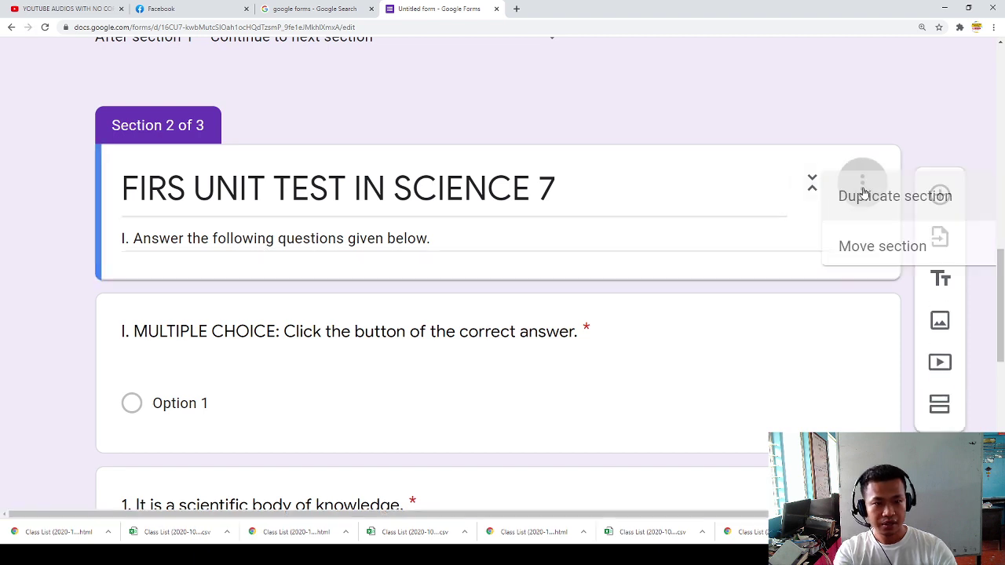
pyautogui.click(180, 194)
pyautogui.click(181, 194)
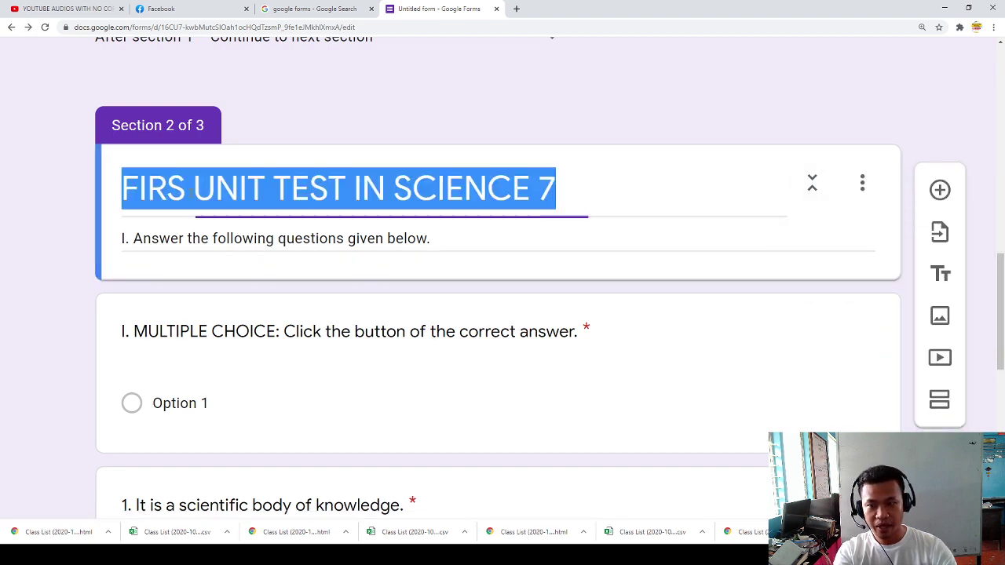
pyautogui.click(190, 193)
pyautogui.write('t')
pyautogui.press('BackSpace')
pyautogui.write('T')
# Step: Title Section 3 'FIRST UNIT IN EsP 8'
pyautogui.scroll(-6, 343, 262)
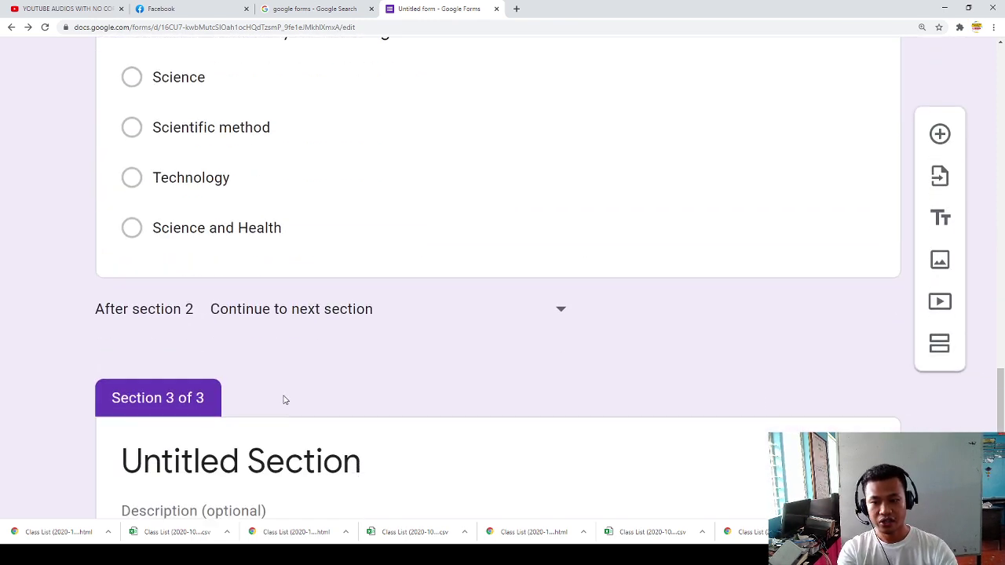
pyautogui.scroll(-2, 285, 400)
pyautogui.click(235, 358)
pyautogui.scroll(8, 262, 319)
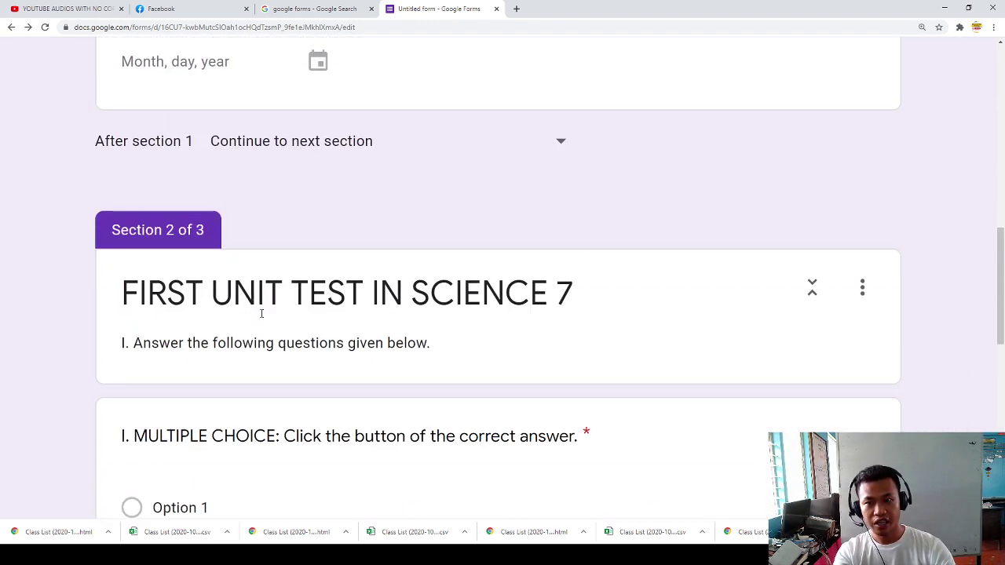
pyautogui.scroll(-9, 267, 337)
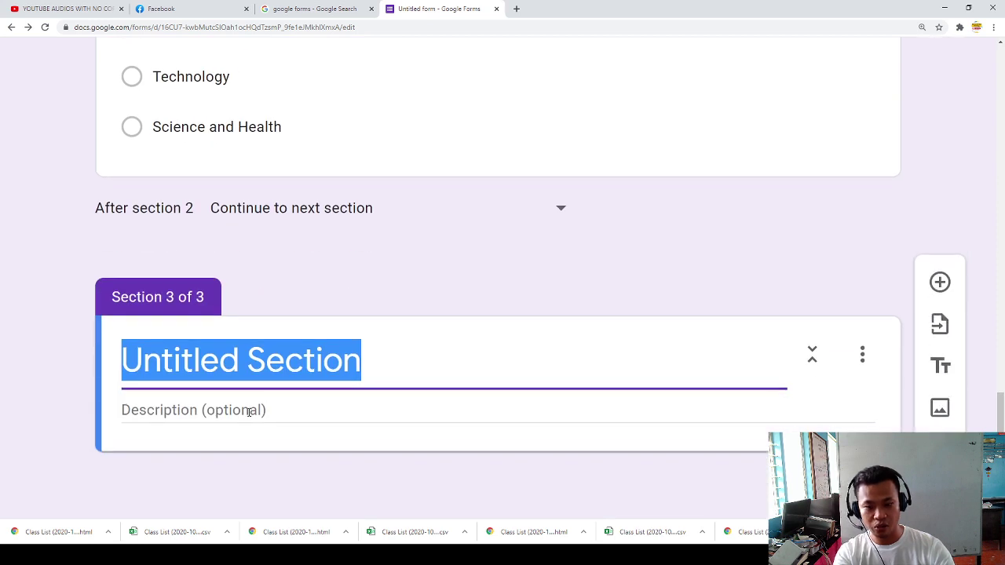
pyautogui.write('ESP')
pyautogui.press('BackSpace')
pyautogui.press('BackSpace')
pyautogui.press('BackSpace')
pyautogui.write('FIRST UI')
pyautogui.press('BackSpace')
pyautogui.write('NIT IN ES')
pyautogui.press('BackSpace')
pyautogui.write('sP ')
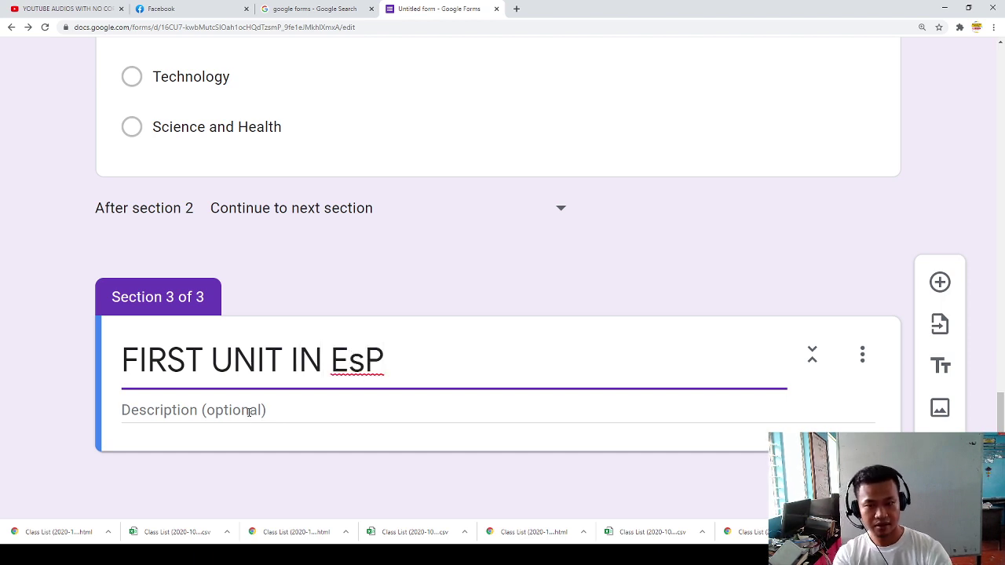
pyautogui.write('7')
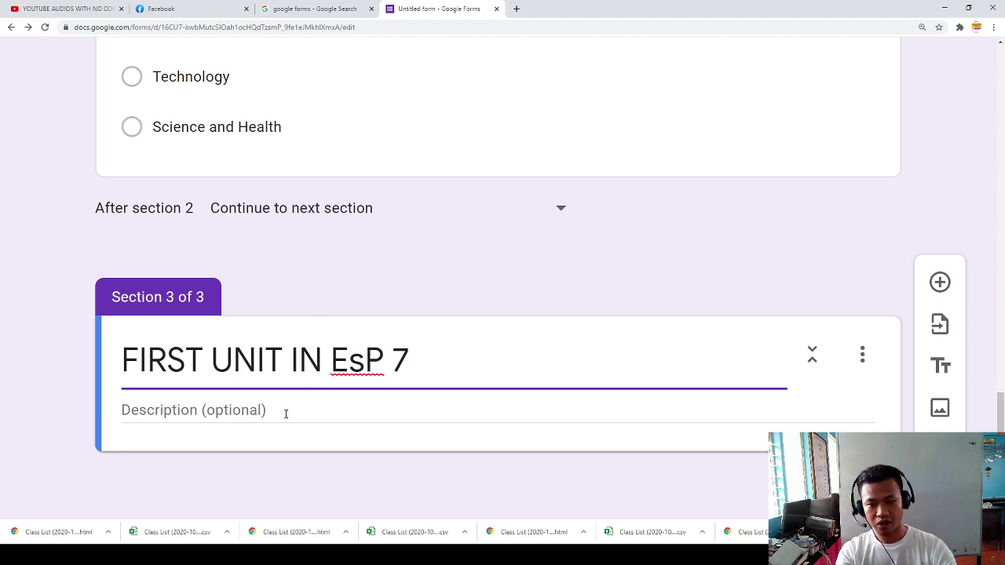
pyautogui.press('BackSpace')
pyautogui.write('8')
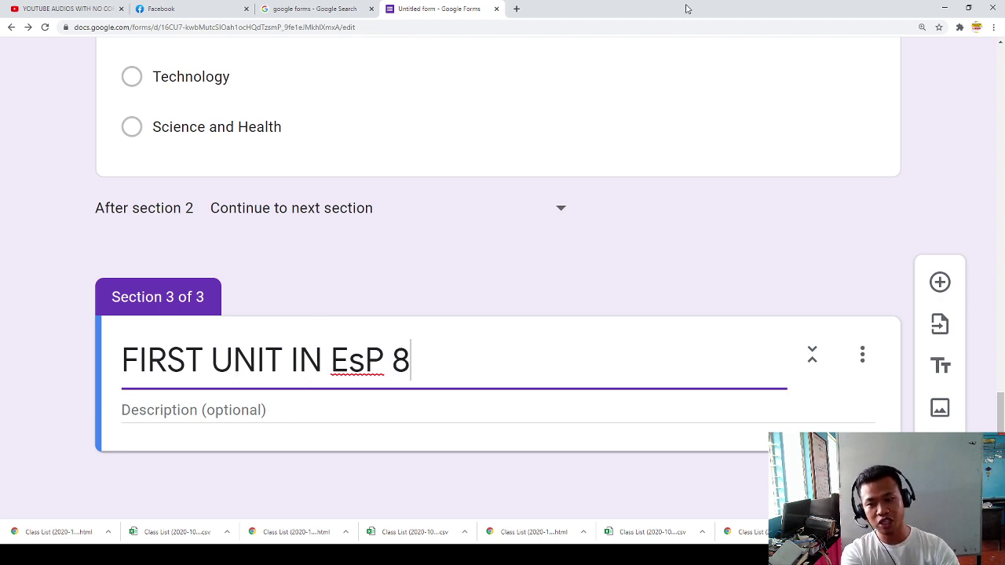
pyautogui.click(202, 417)
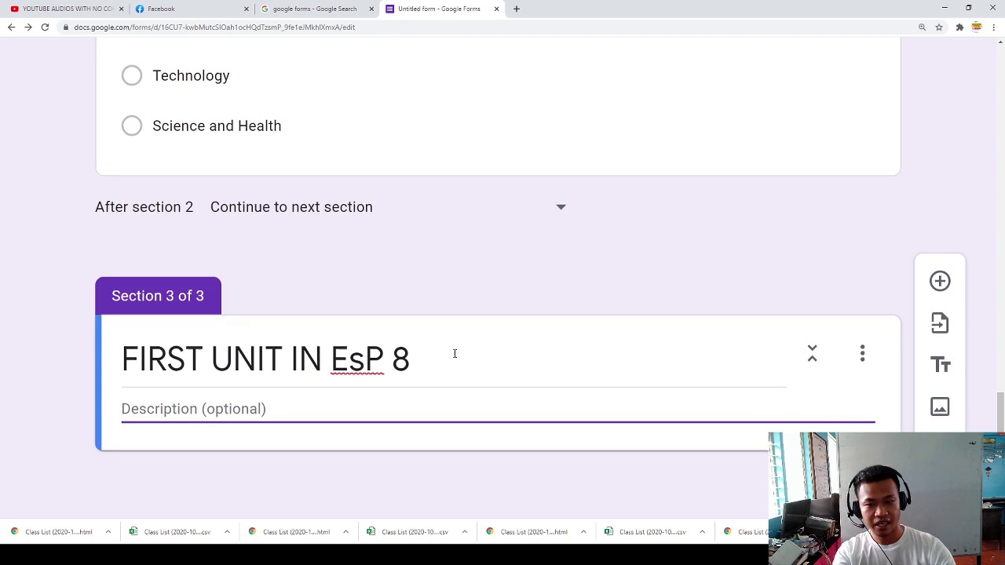
# Step: Add a Section 3 question titled 'I. ESSAY: Explain briefly yet comprehensively.'
pyautogui.click(939, 287)
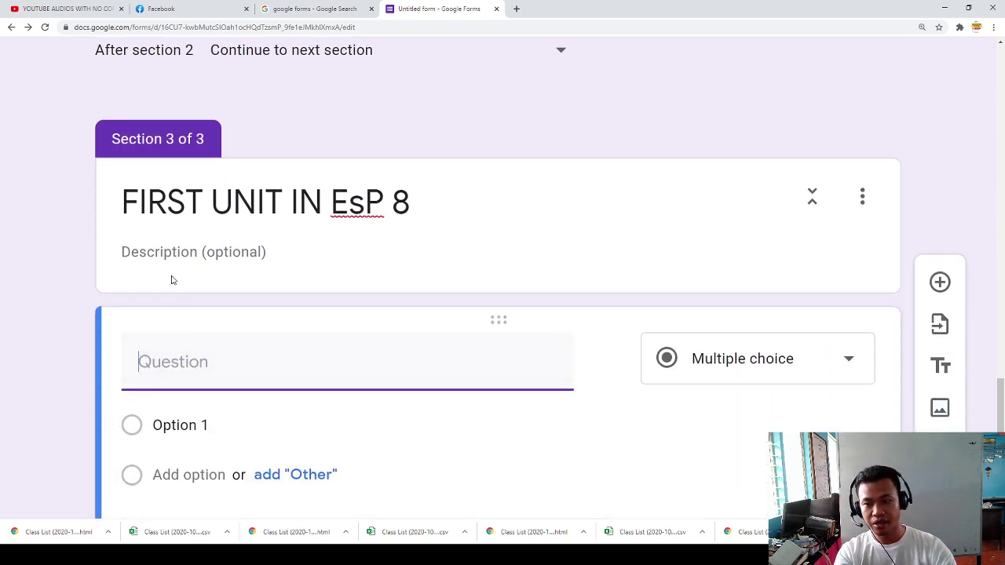
pyautogui.click(161, 289)
pyautogui.click(175, 366)
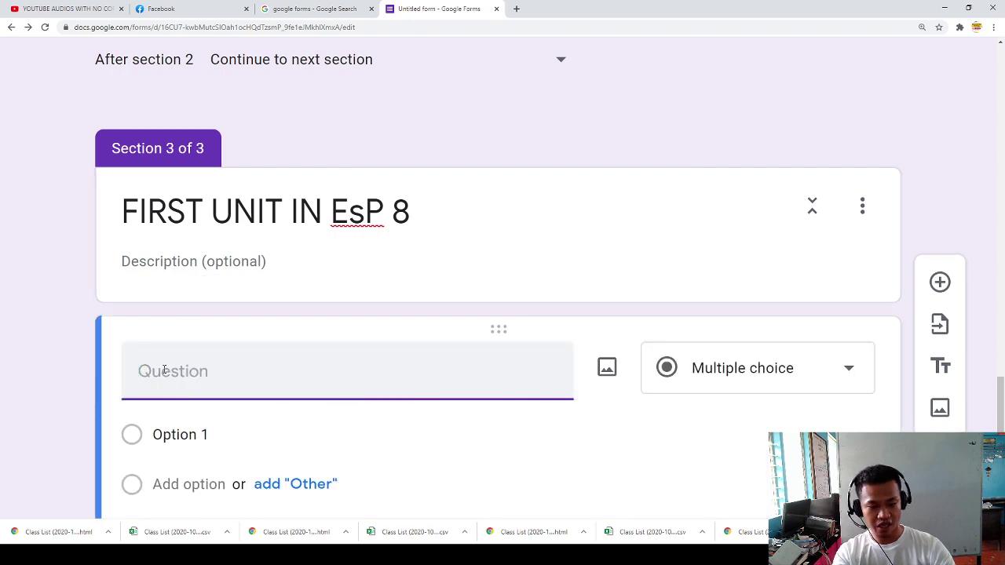
pyautogui.write('I./ ESS')
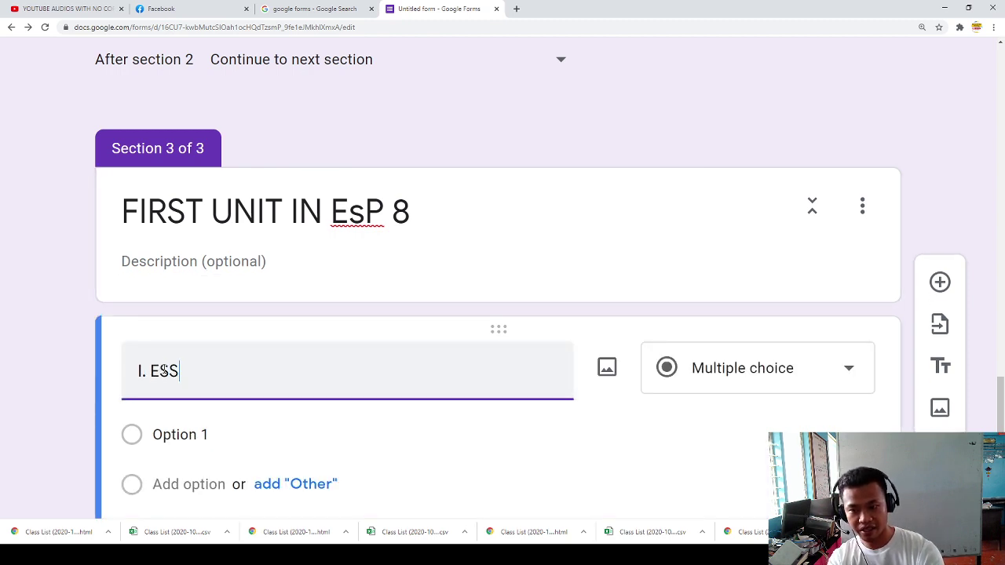
pyautogui.write('AT: Exo')
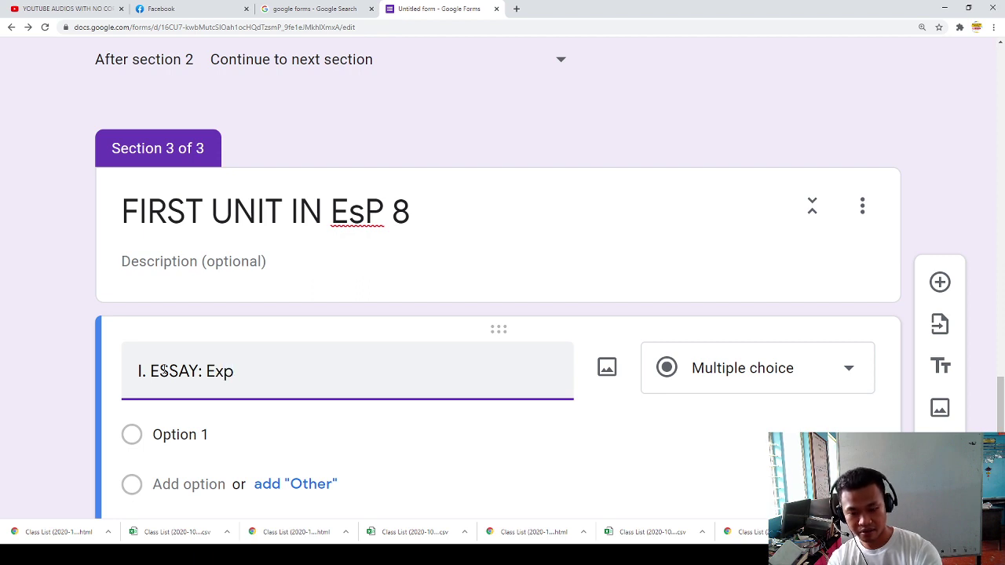
pyautogui.write('lain be')
pyautogui.press('BackSpace')
pyautogui.write('riefly yet comphr')
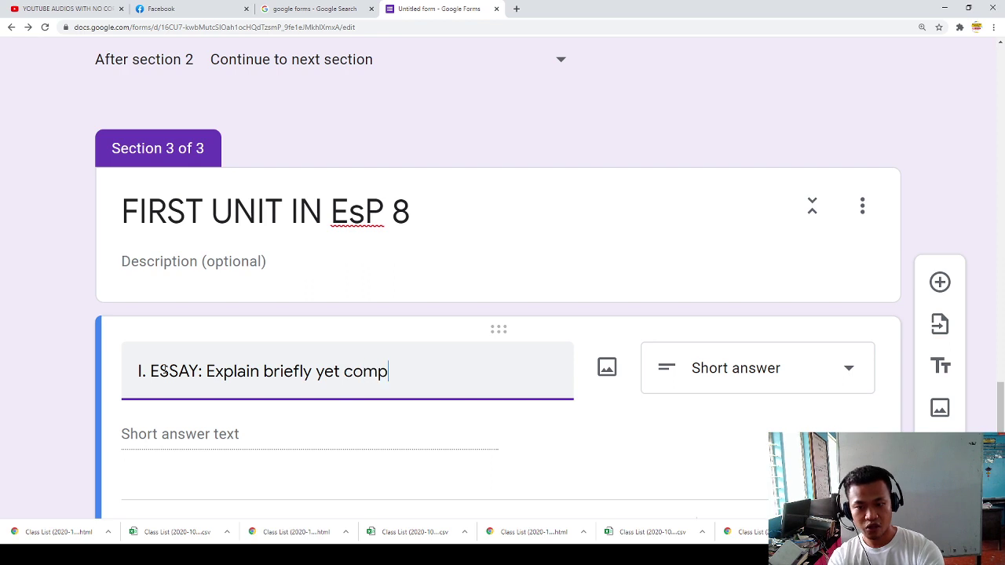
pyautogui.press('BackSpace')
pyautogui.press('BackSpace')
pyautogui.write('rehensively.')
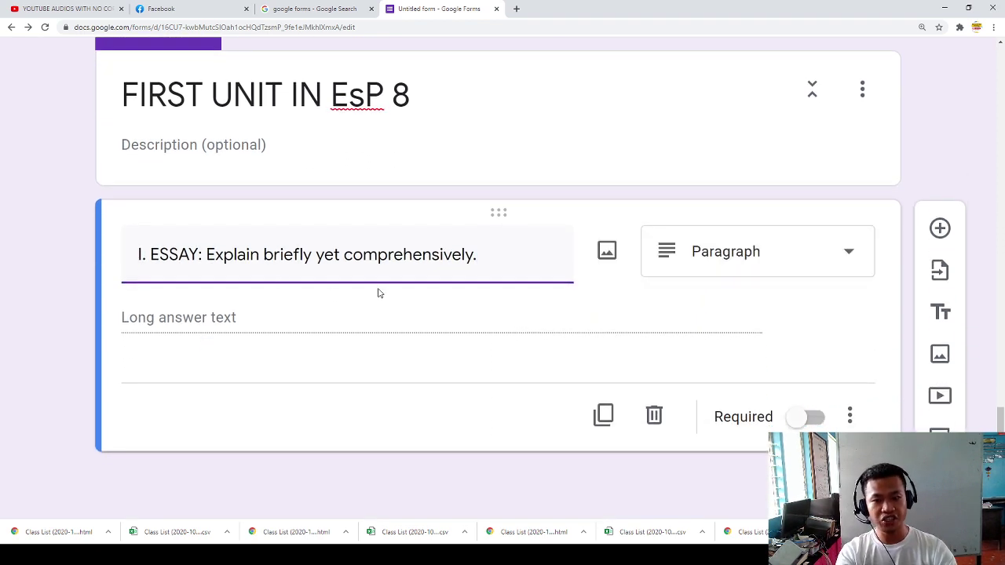
pyautogui.click(206, 335)
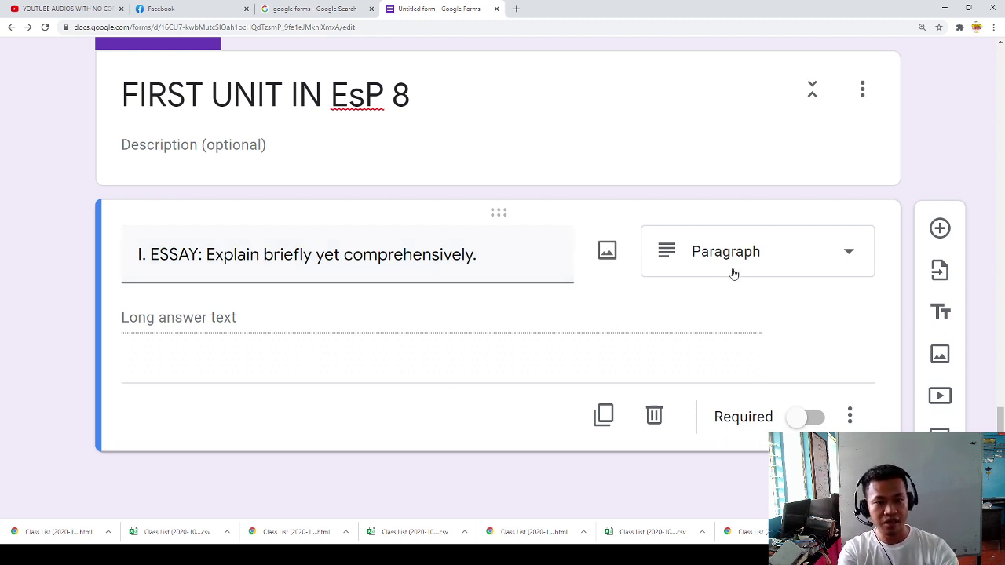
# Step: Extend the essay instruction with 'Write your answer in two to three sentences for 10 points.'
pyautogui.click(514, 270)
pyautogui.click(489, 265)
pyautogui.write('Wr')
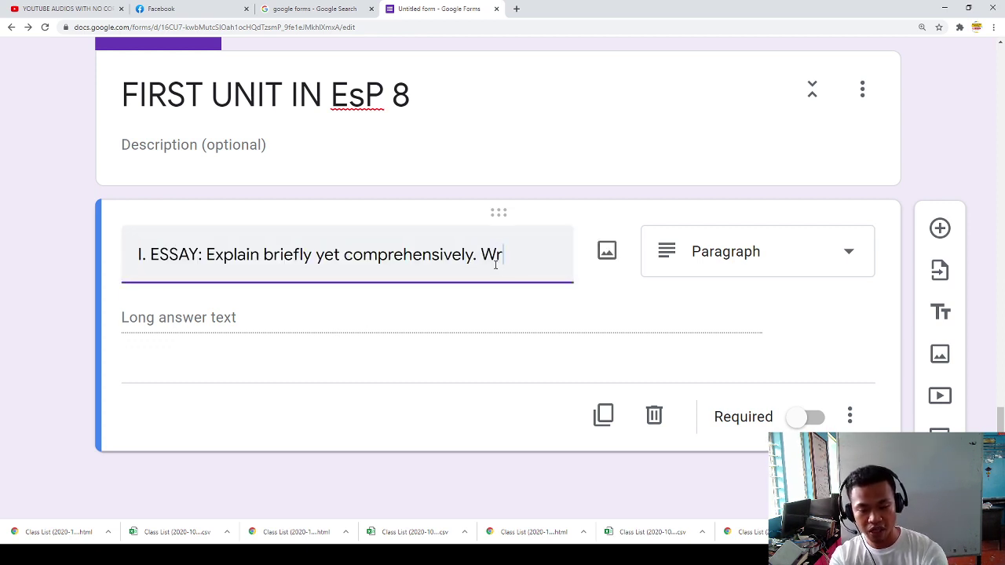
pyautogui.write('ite you')
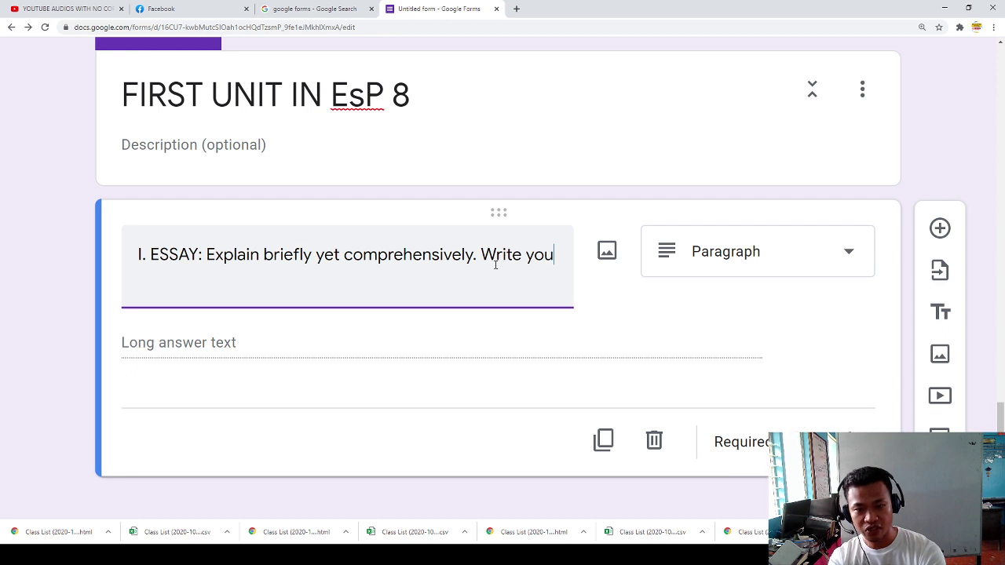
pyautogui.write('r anqw')
pyautogui.press('BackSpace')
pyautogui.press('BackSpace')
pyautogui.write('s')
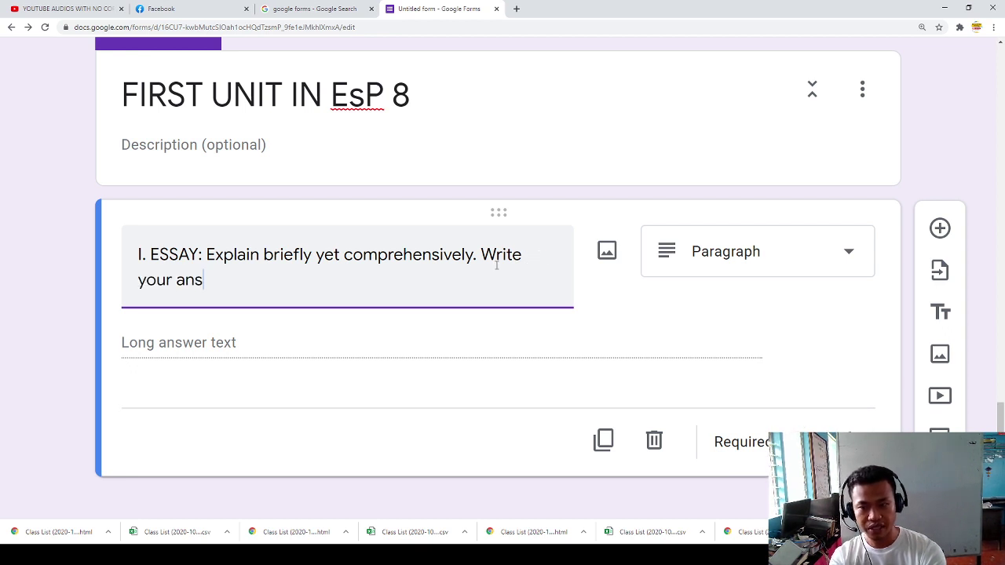
pyautogui.write('wer in two ')
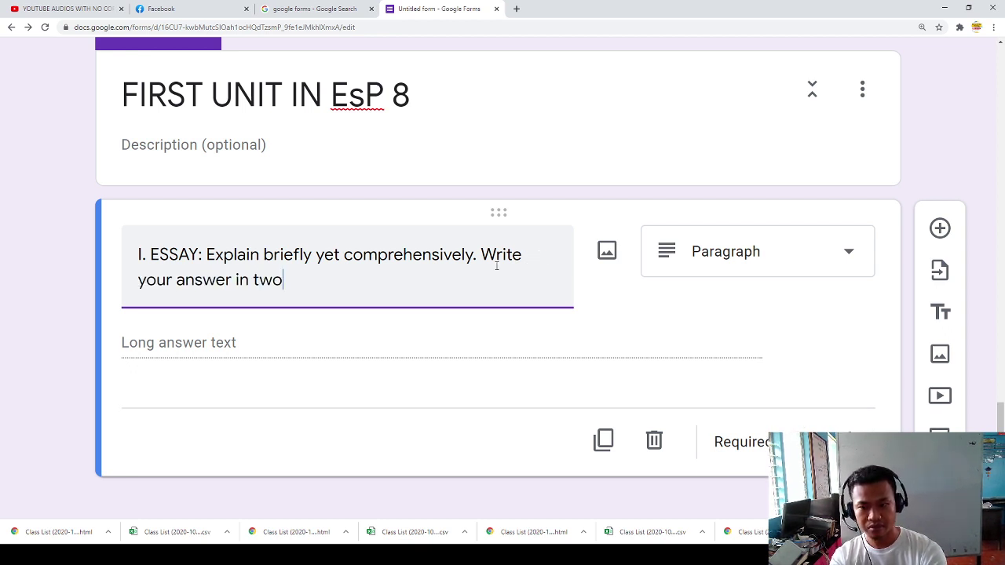
pyautogui.write('to three sen')
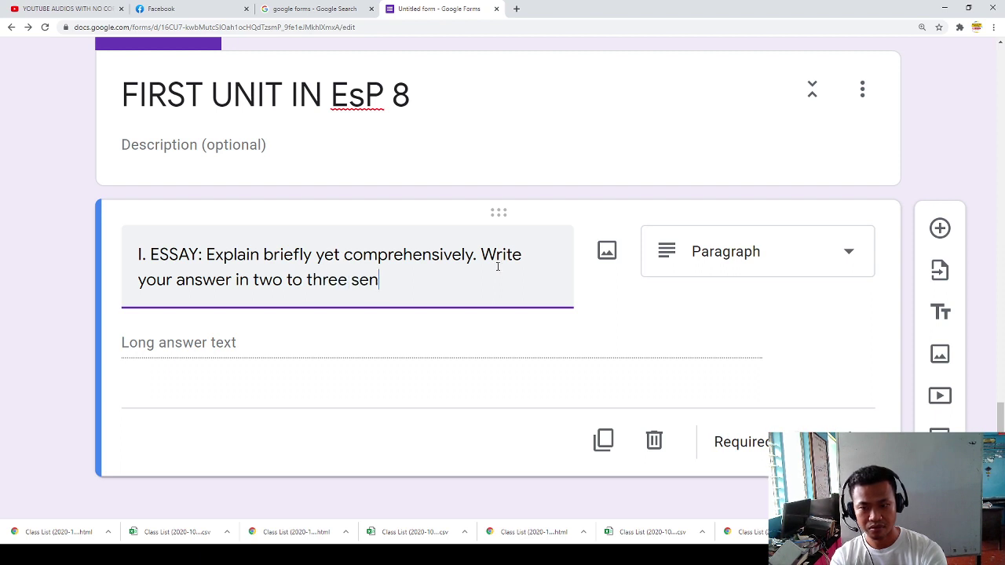
pyautogui.write('cences for 10 points')
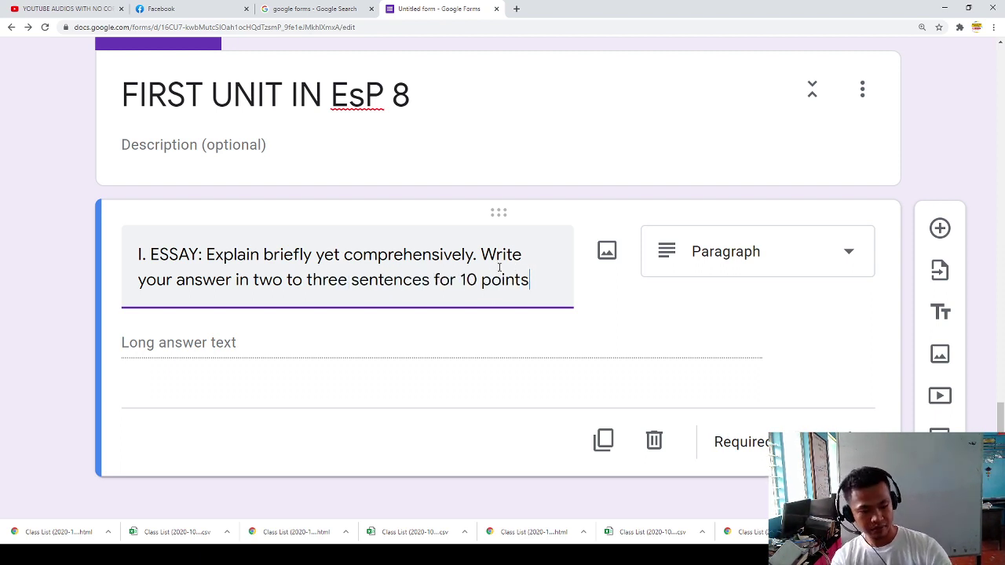
pyautogui.write('.')
# Step: Make the essay item a Short answer question and add a new question below it
pyautogui.scroll(-1, 379, 390)
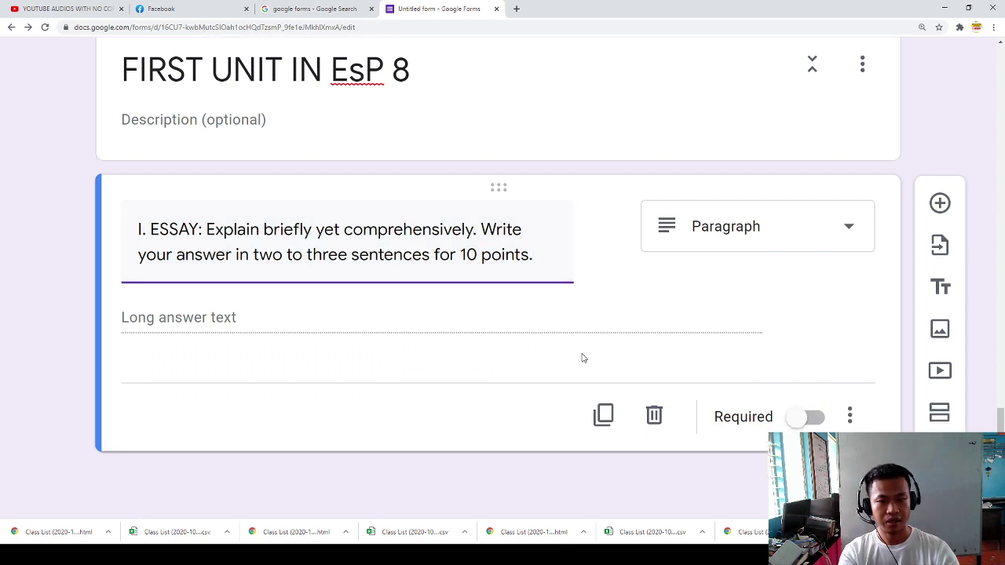
pyautogui.click(940, 208)
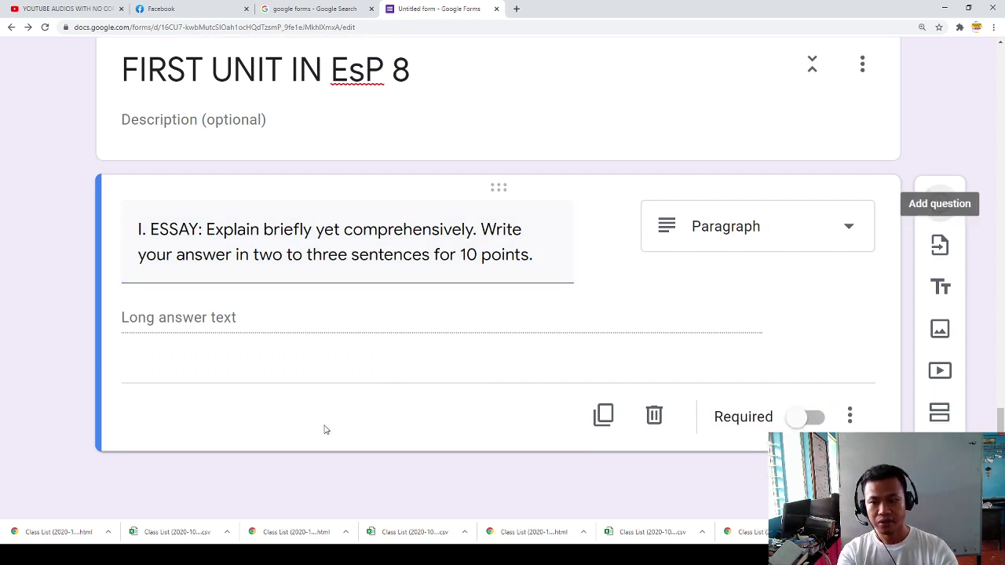
pyautogui.click(726, 228)
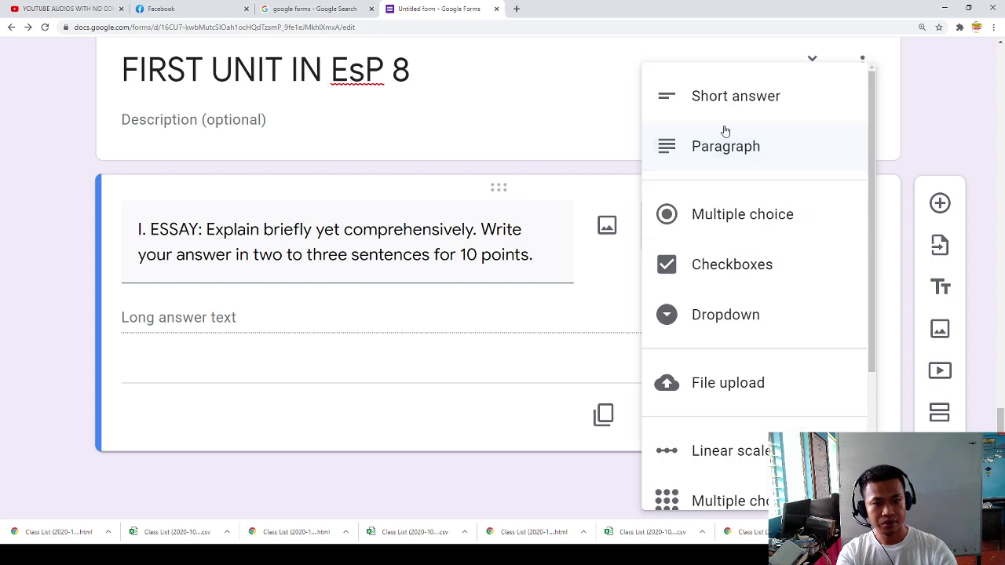
pyautogui.click(723, 108)
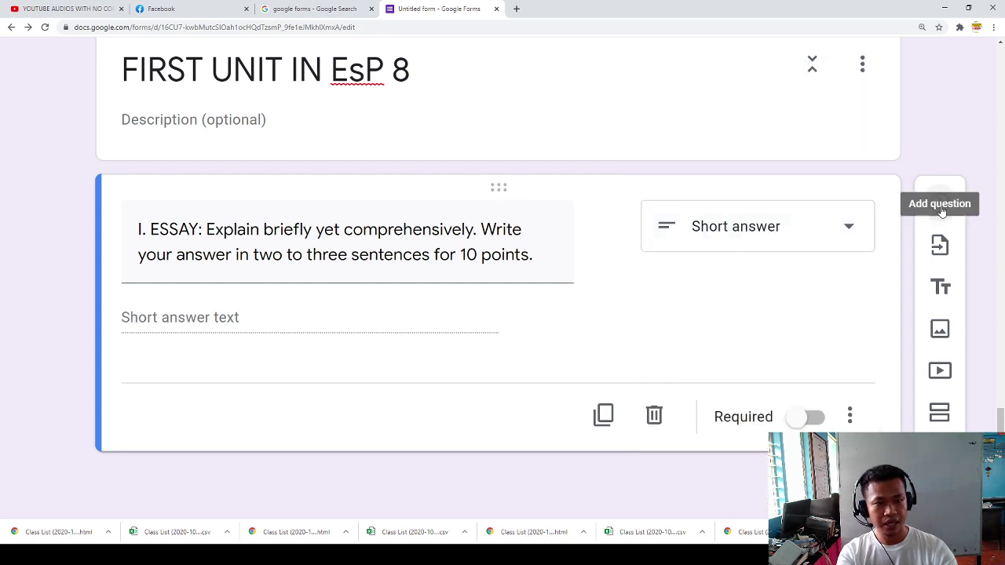
pyautogui.click(939, 204)
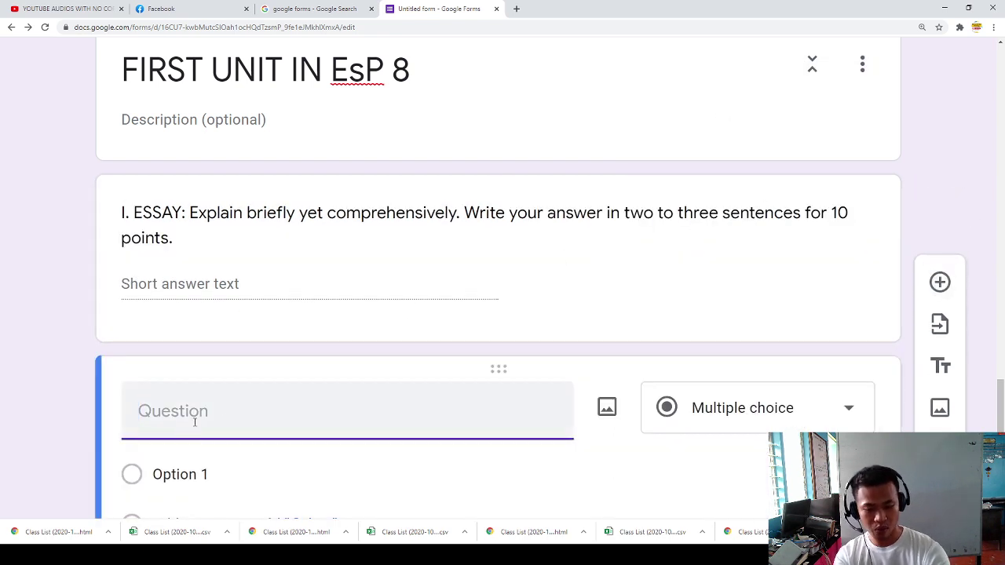
# Step: Enter the question 'I. How do you give importance on the role of family in society?'
pyautogui.write('I. How do you val')
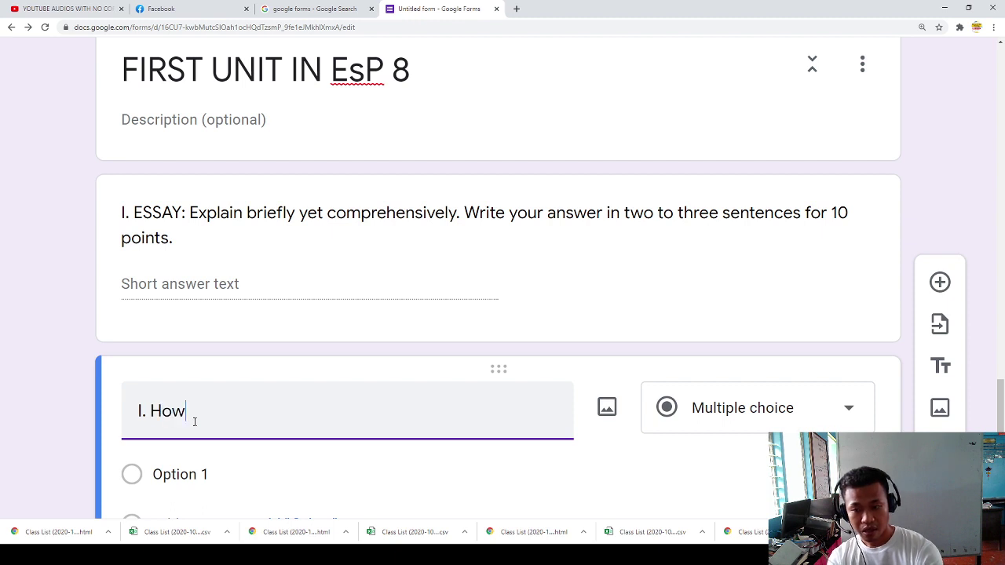
pyautogui.press('BackSpace')
pyautogui.press('BackSpace')
pyautogui.write('give uim')
pyautogui.press('BackSpace')
pyautogui.press('BackSpace')
pyautogui.press('BackSpace')
pyautogui.write('imp')
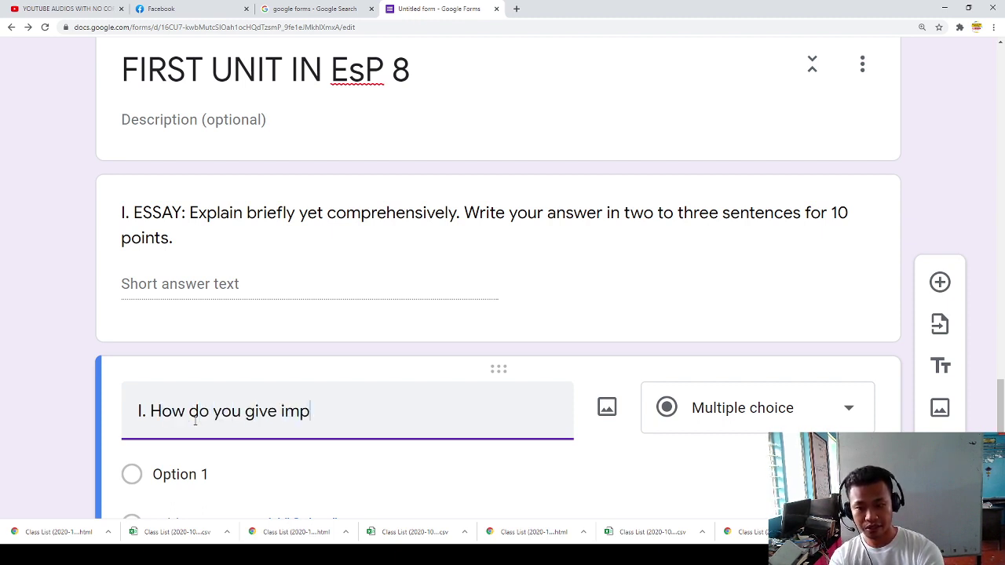
pyautogui.write('ortanb')
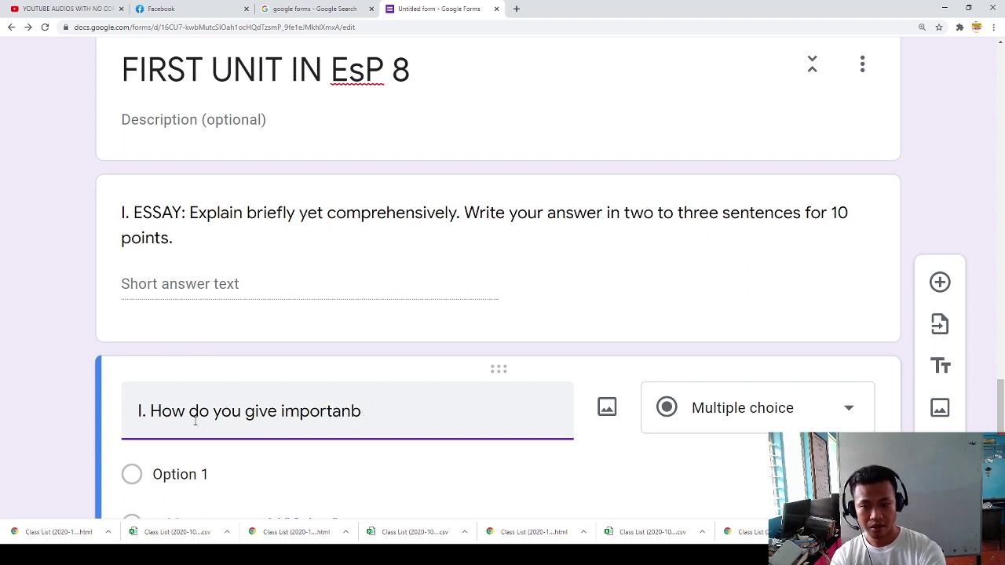
pyautogui.write('e')
pyautogui.press('BackSpace')
pyautogui.press('BackSpace')
pyautogui.press('BackSpace')
pyautogui.write('ce on the fol')
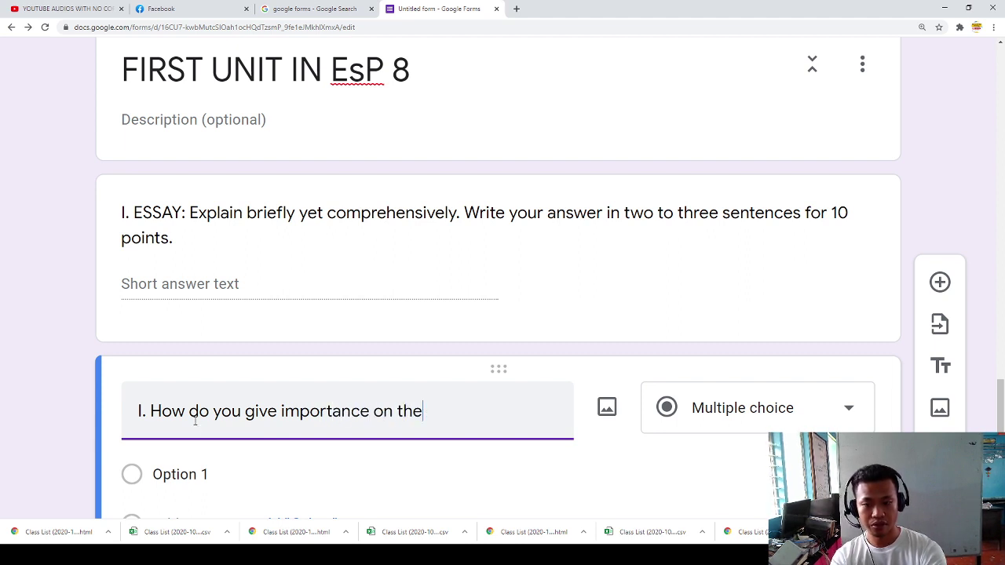
pyautogui.press('BackSpace')
pyautogui.press('BackSpace')
pyautogui.press('BackSpace')
pyautogui.write('role of fg')
pyautogui.press('BackSpace')
pyautogui.write('amily in society?')
# Step: Make the family question a required Paragraph question, then add a new section
pyautogui.scroll(-2, 588, 350)
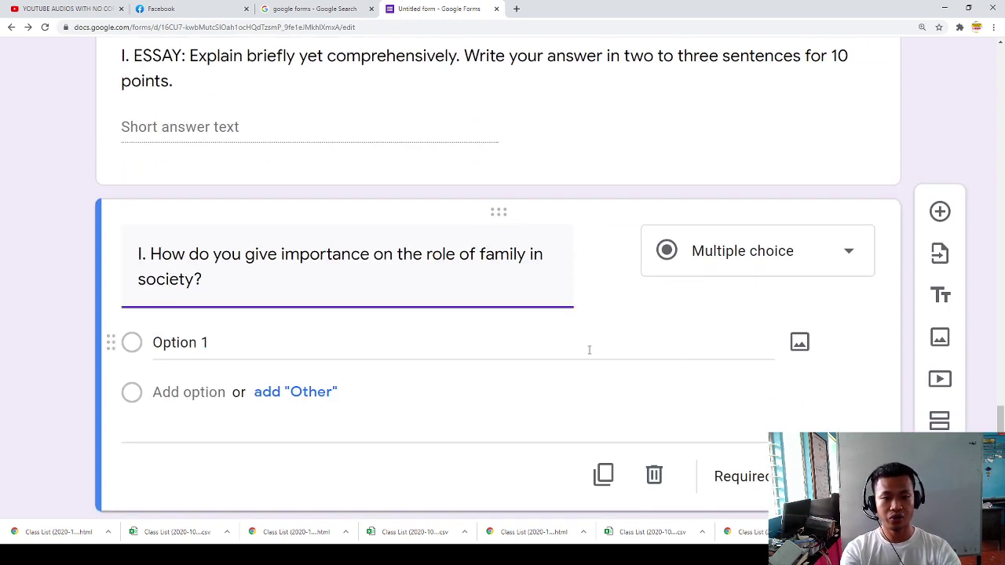
pyautogui.click(774, 267)
pyautogui.click(721, 147)
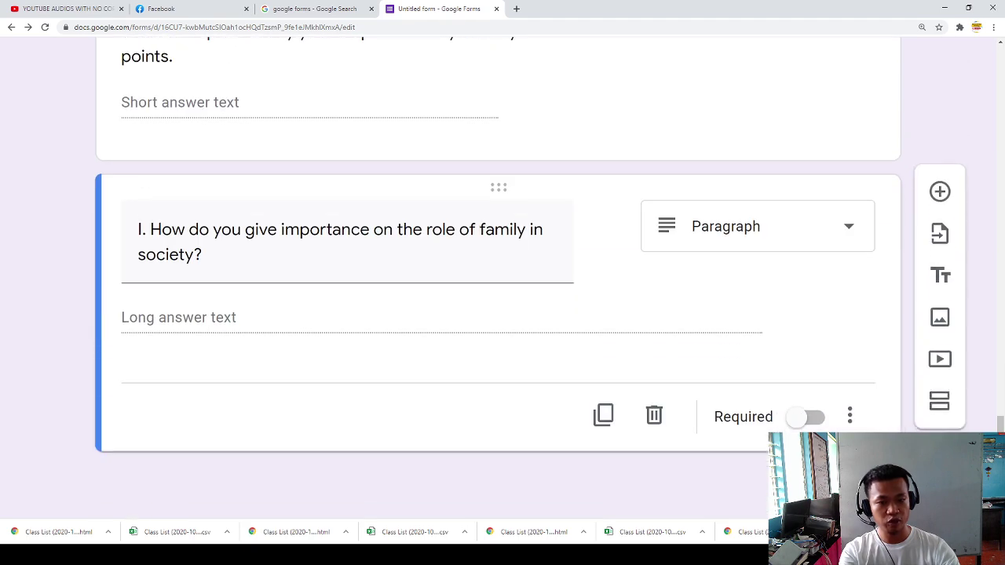
pyautogui.click(799, 418)
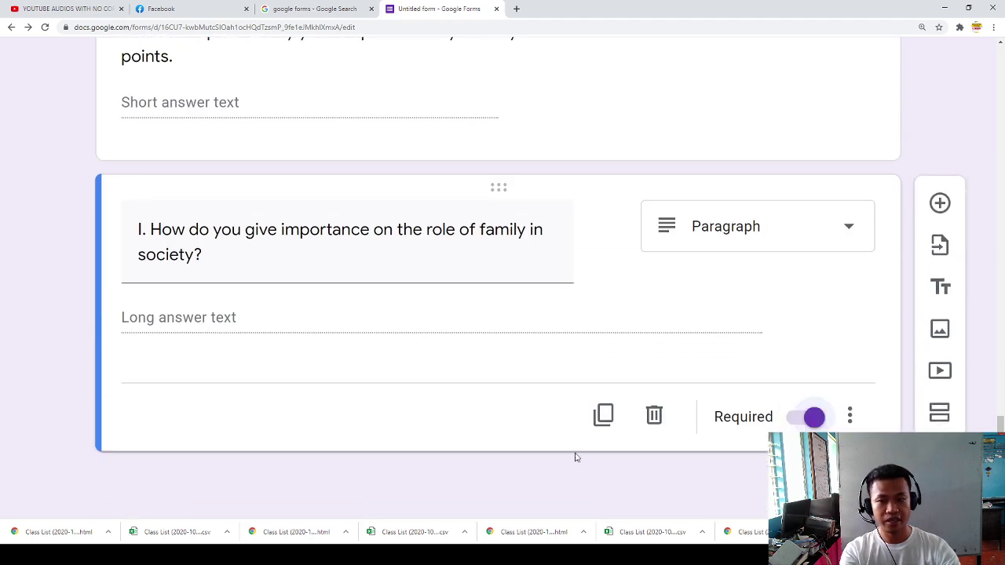
pyautogui.scroll(2, 259, 320)
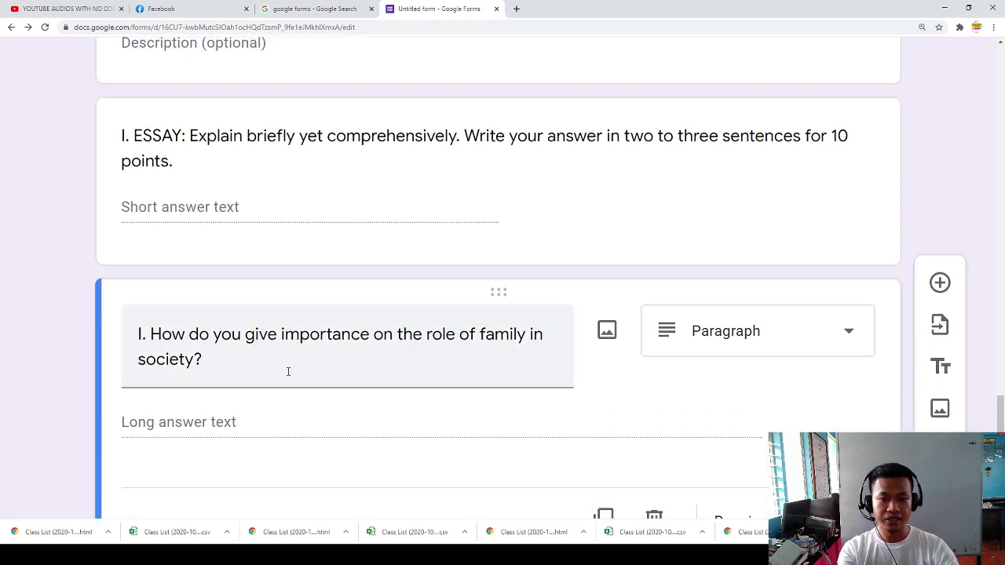
pyautogui.scroll(-2, 293, 375)
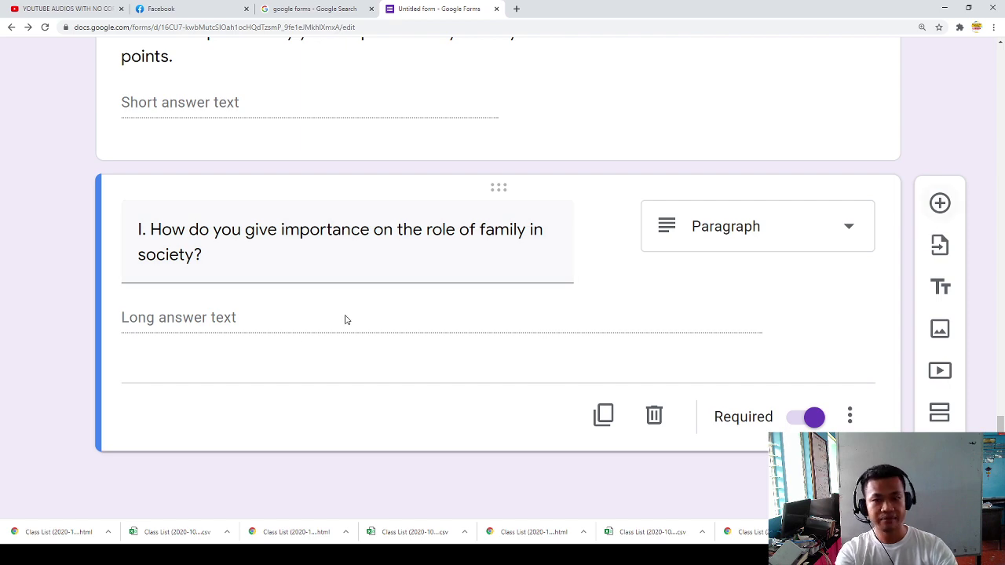
pyautogui.scroll(2, 343, 322)
pyautogui.scroll(-2, 612, 288)
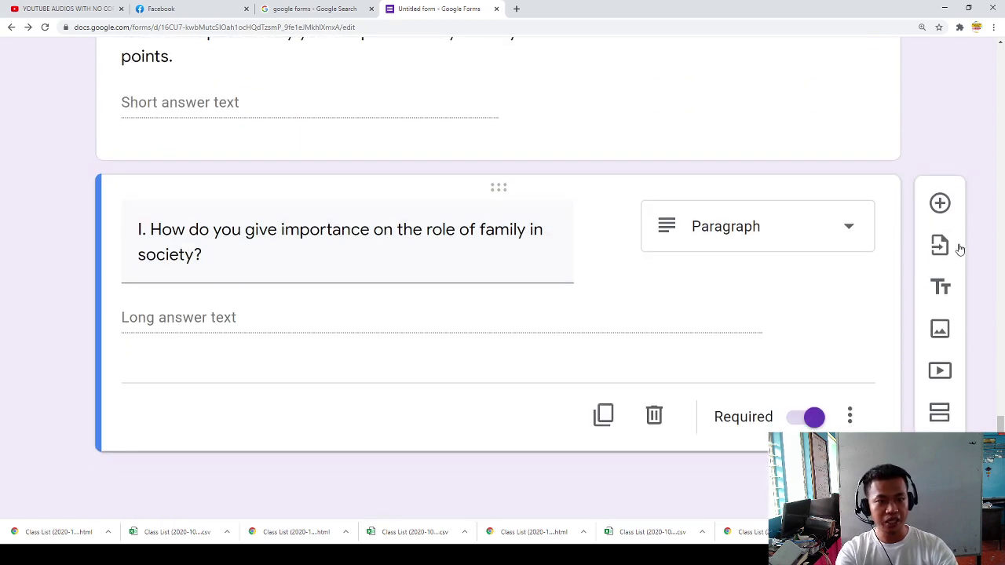
pyautogui.scroll(2, 298, 381)
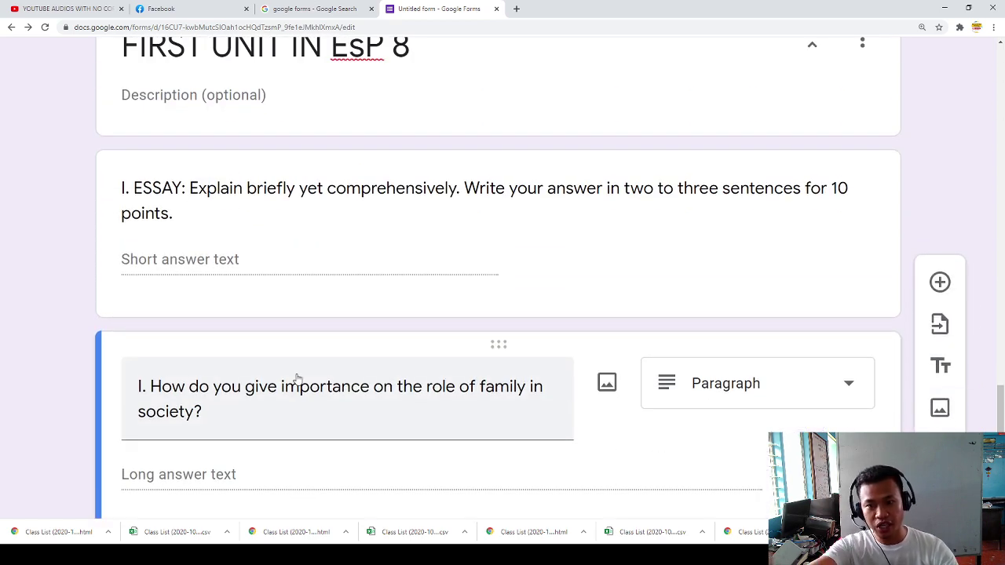
pyautogui.scroll(1, 298, 378)
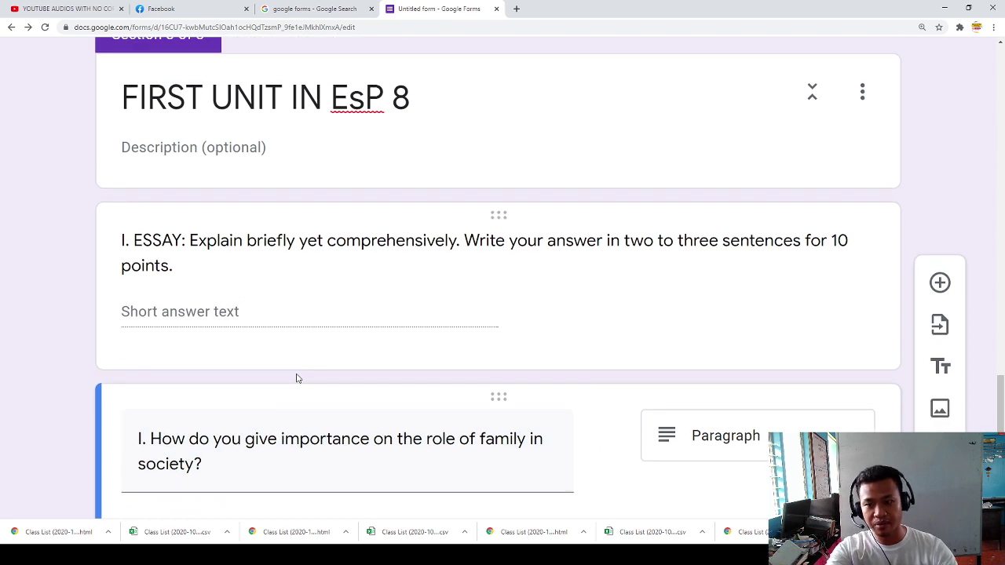
pyautogui.scroll(-3, 298, 382)
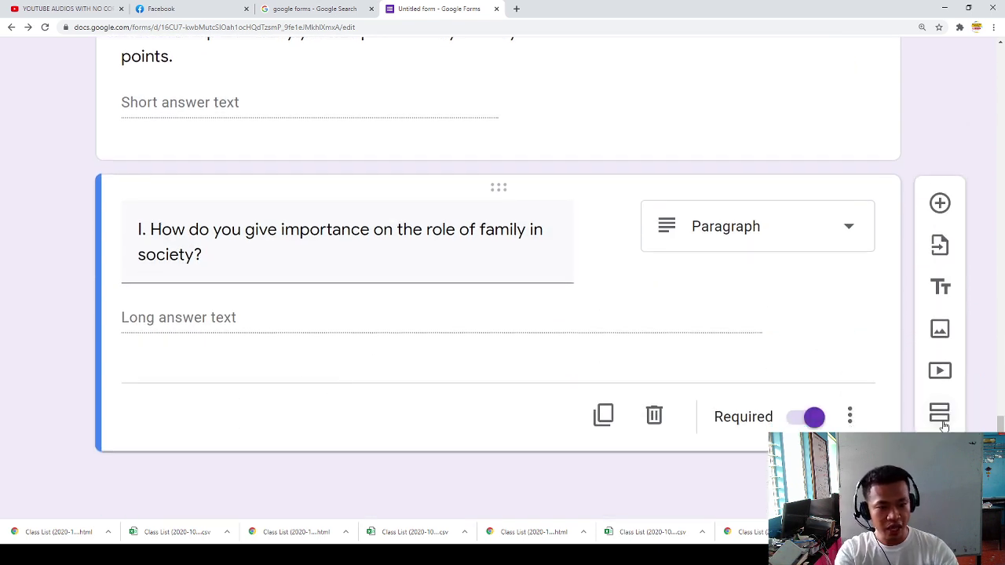
pyautogui.click(944, 422)
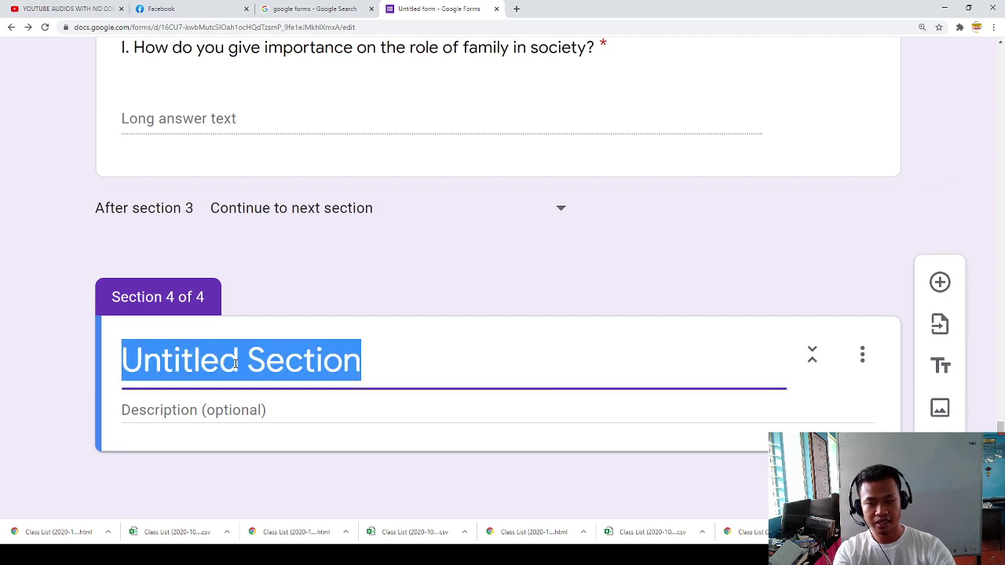
# Step: Title Section 4 'FIRST UNIT TEST IN ENGLISH 2'
pyautogui.write('FIRTS TU')
pyautogui.press('BackSpace')
pyautogui.press('BackSpace')
pyautogui.press('BackSpace')
pyautogui.press('BackSpace')
pyautogui.press('BackSpace')
pyautogui.write('ST UNIT ')
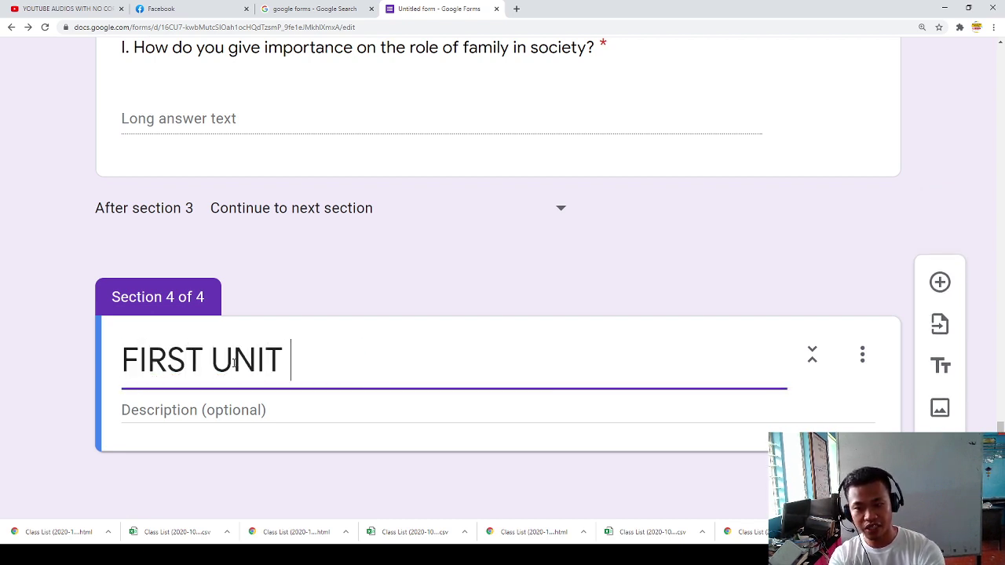
pyautogui.write('TEST I')
pyautogui.press('BackSpace')
pyautogui.write('IN')
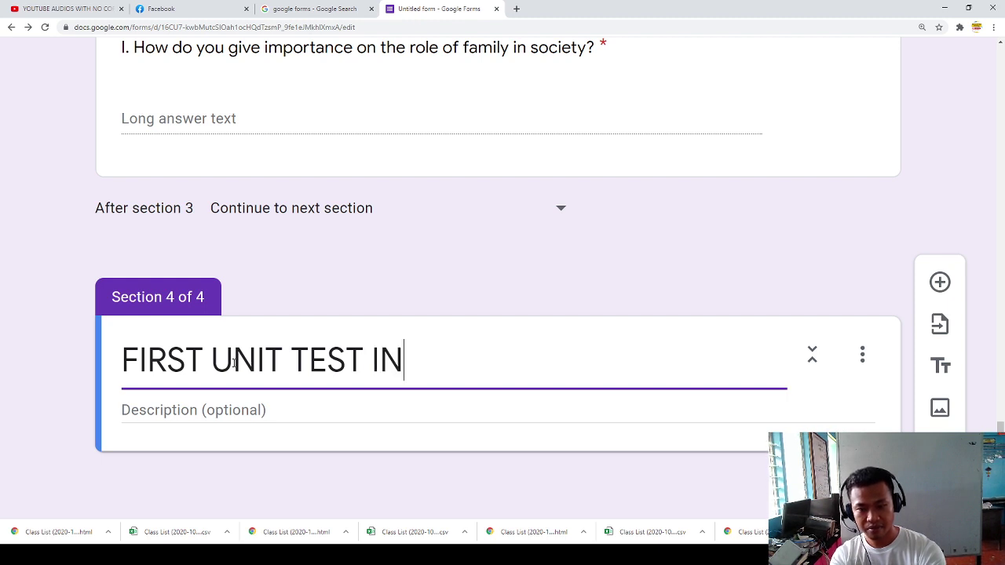
pyautogui.write(' NE')
pyautogui.press('BackSpace')
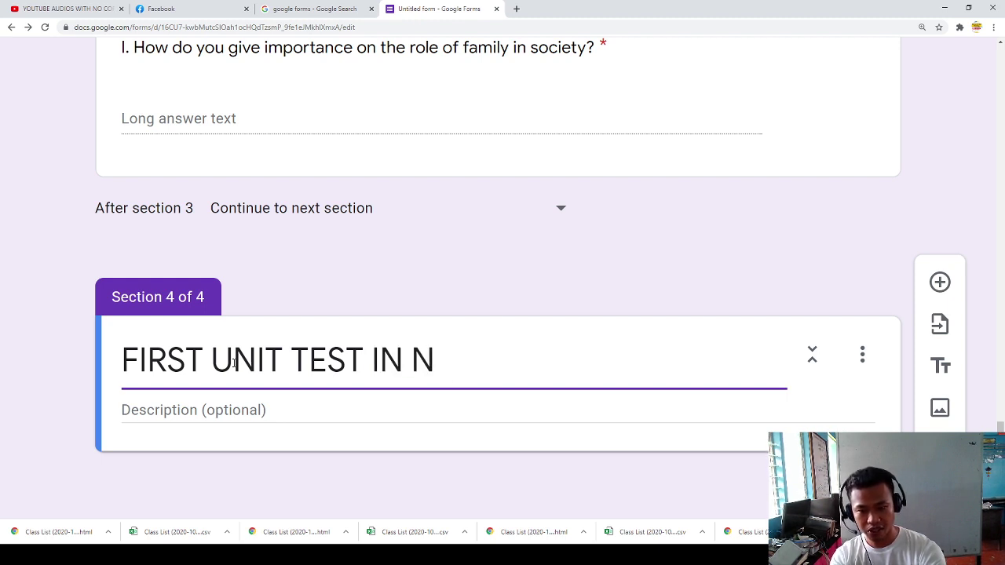
pyautogui.press('BackSpace')
pyautogui.write('ENGFL')
pyautogui.press('BackSpace')
pyautogui.press('BackSpace')
pyautogui.write('LISH')
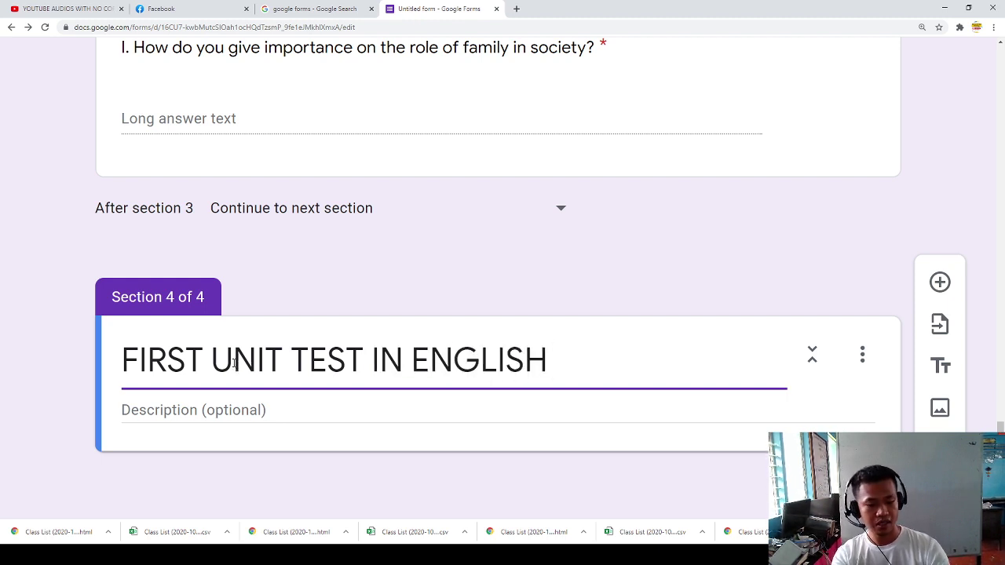
pyautogui.write(' 2')
# Step: Leave the Section 4 description empty and add a new question beneath it
pyautogui.click(226, 409)
pyautogui.write('I.')
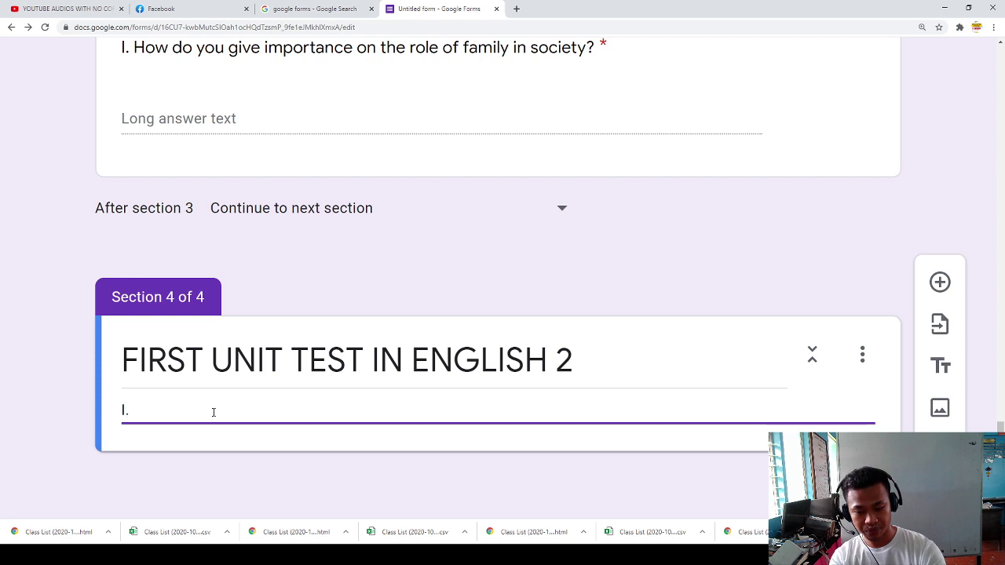
pyautogui.press('BackSpace')
pyautogui.press('BackSpace')
pyautogui.press('BackSpace')
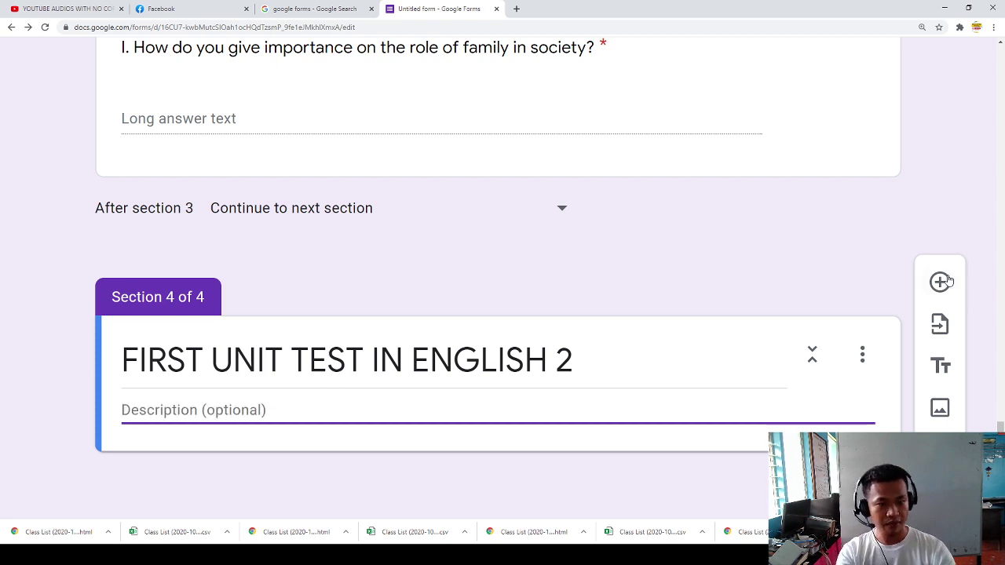
pyautogui.click(939, 282)
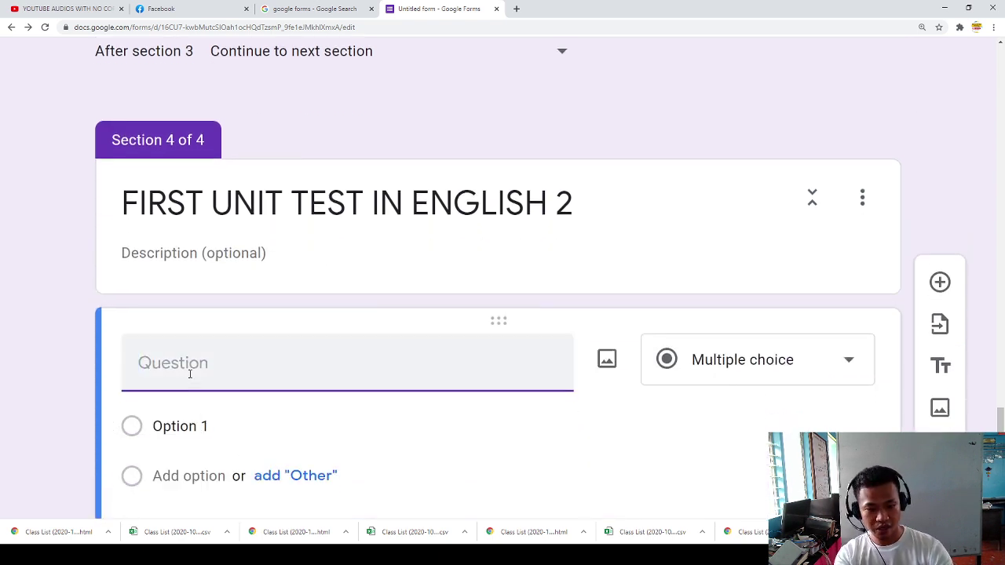
# Step: Title the question 'I. PICTURE ANALYSIS: Analyze the given picture below.'
pyautogui.write('I. PCU')
pyautogui.press('BackSpace')
pyautogui.press('BackSpace')
pyautogui.write('lCTURE ANAL')
pyautogui.write('YSU')
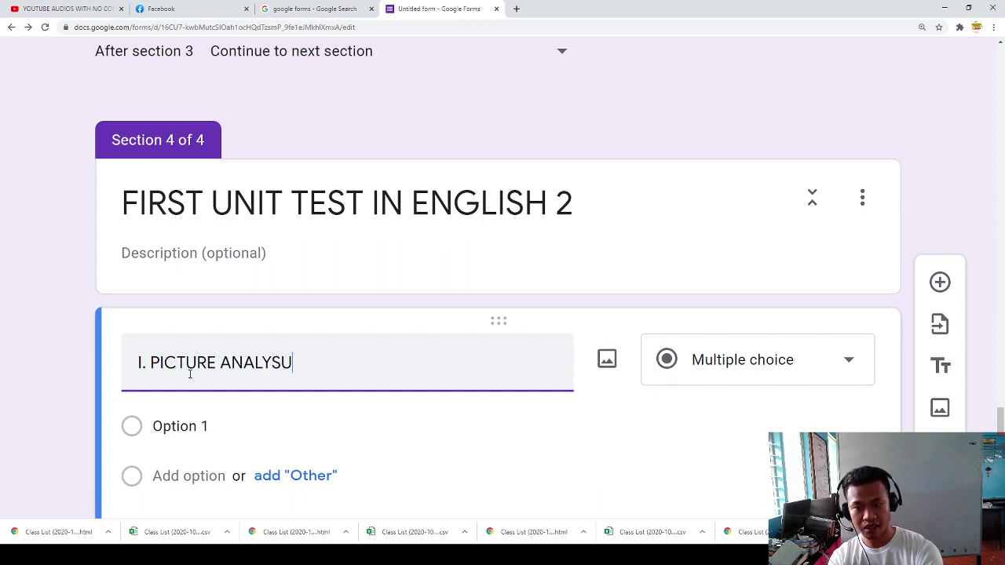
pyautogui.press('BackSpace')
pyautogui.write('IS: An')
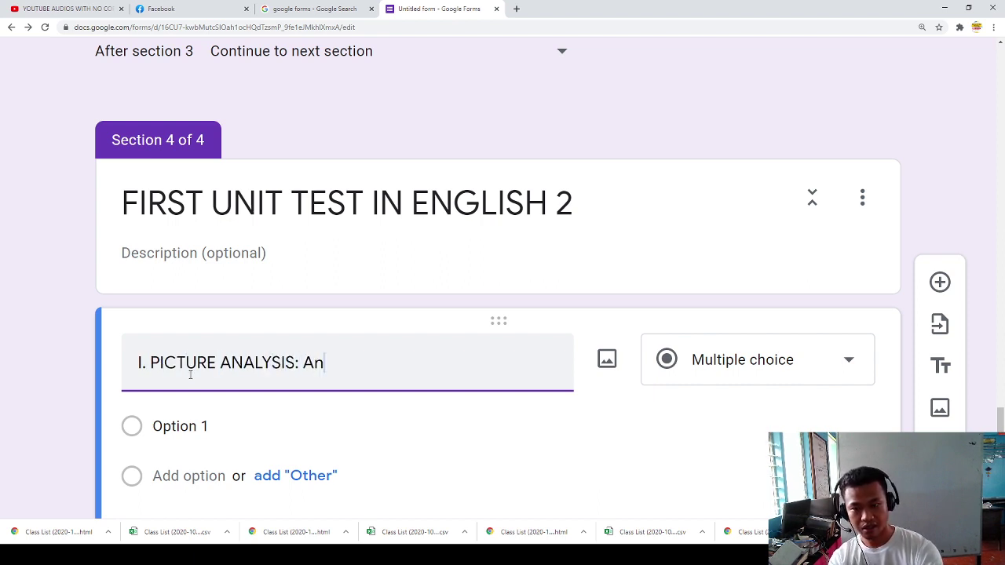
pyautogui.write('alyze the give')
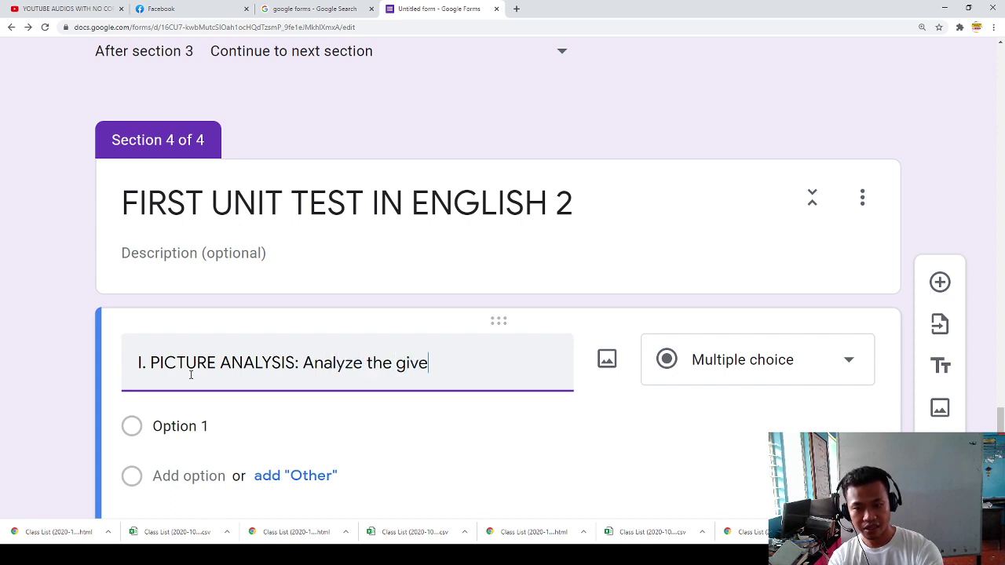
pyautogui.write('n picture below.')
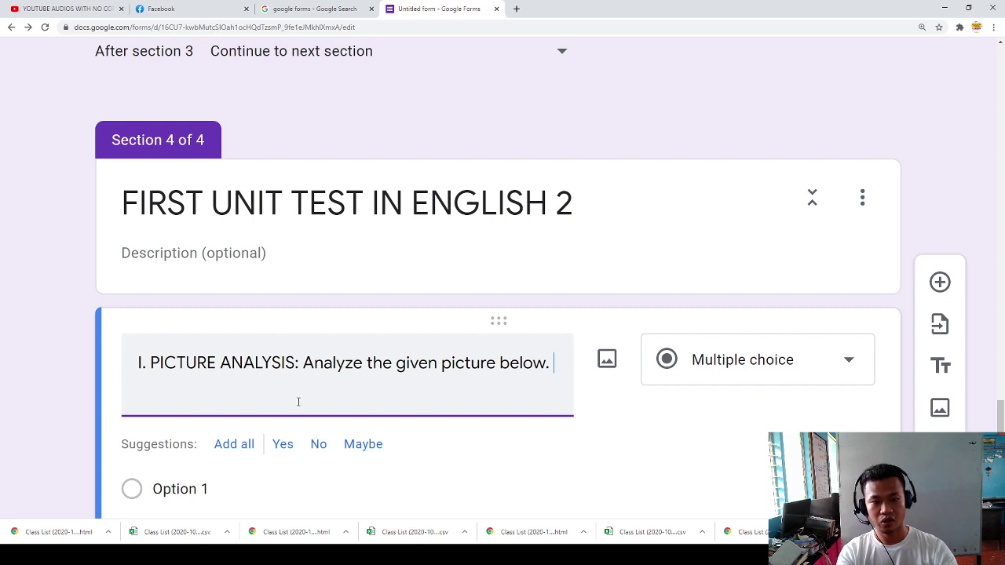
pyautogui.scroll(-2, 294, 385)
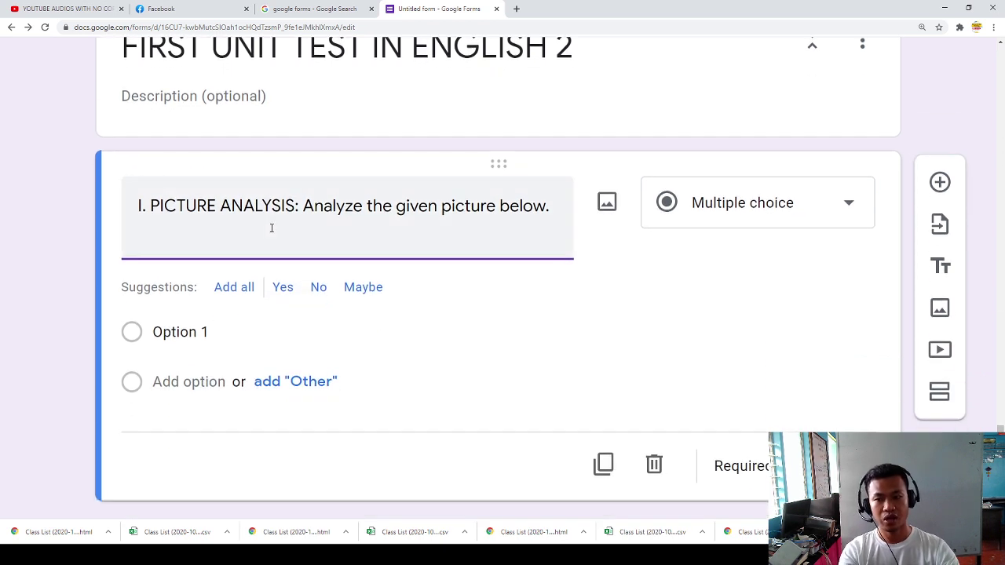
# Step: Add a question reading '1. What do you observe based on the picture shown?'
pyautogui.click(940, 190)
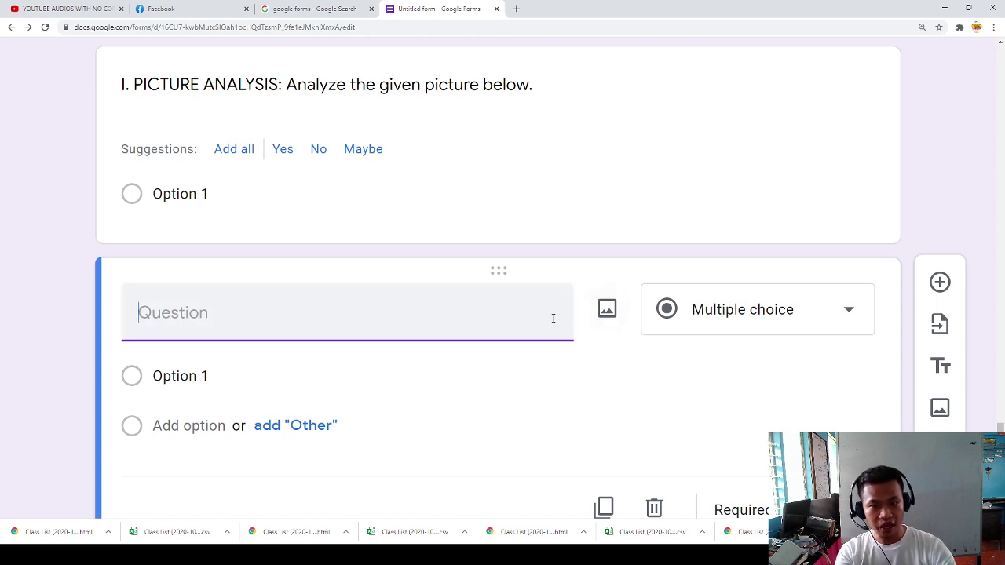
pyautogui.write('1.')
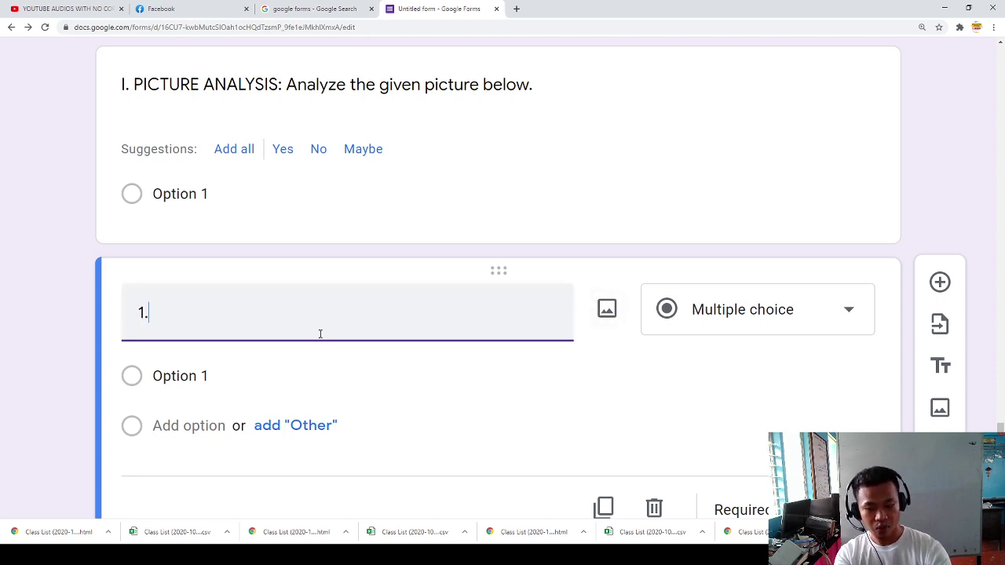
pyautogui.write(' What is ')
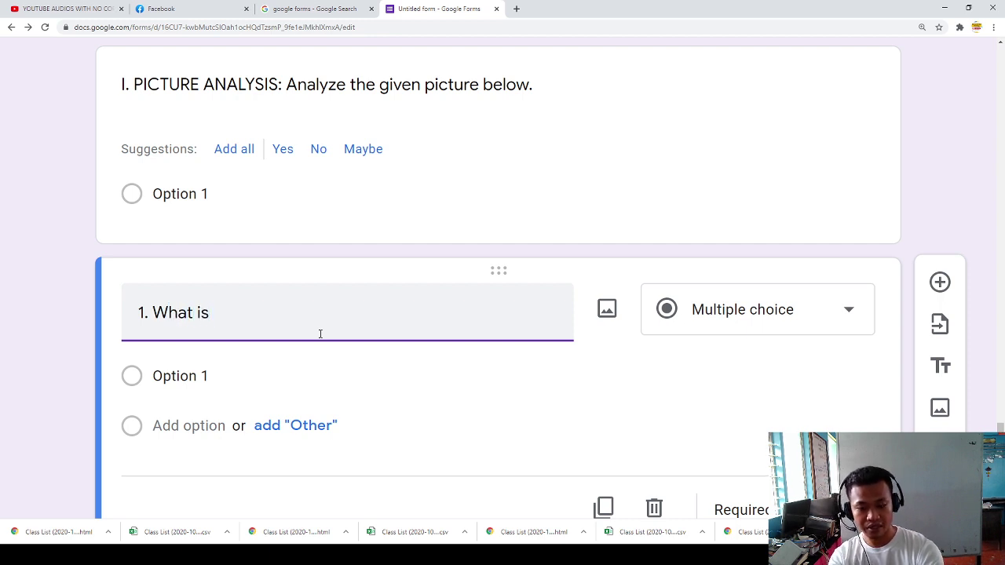
pyautogui.write('shown in hte po')
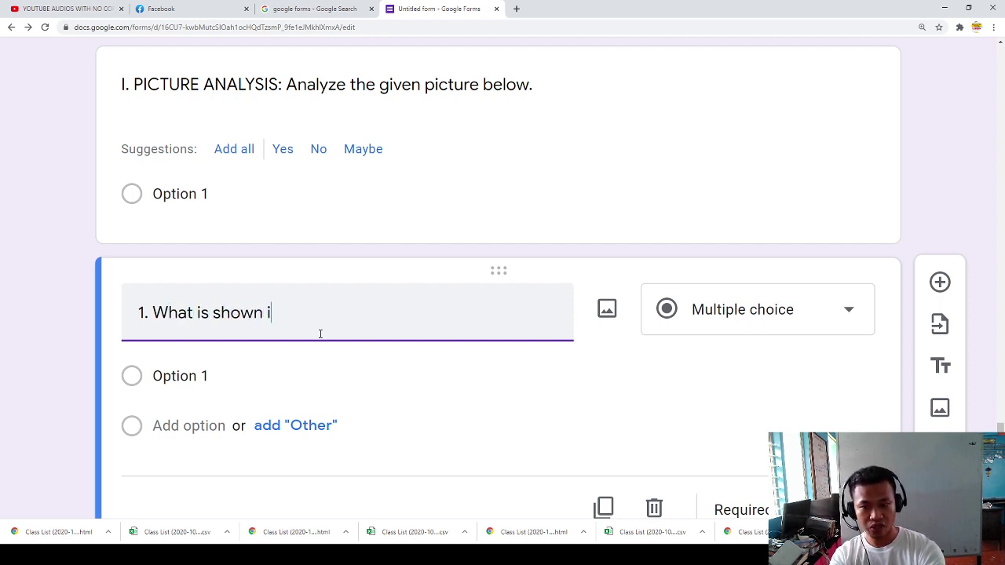
pyautogui.press('BackSpace')
pyautogui.press('BackSpace')
pyautogui.press('BackSpace')
pyautogui.press('BackSpace')
pyautogui.write('h')
pyautogui.press('BackSpace')
pyautogui.press('BackSpace')
pyautogui.press('BackSpace')
pyautogui.write('the pocut')
pyautogui.press('BackSpace')
pyautogui.press('BackSpace')
pyautogui.press('BackSpace')
pyautogui.hotkey('shift', 'Home')
pyautogui.hotkey('shift', 'Right')
pyautogui.hotkey('shift', 'Right')
pyautogui.hotkey('shift', 'Right')
pyautogui.write('WQhat')
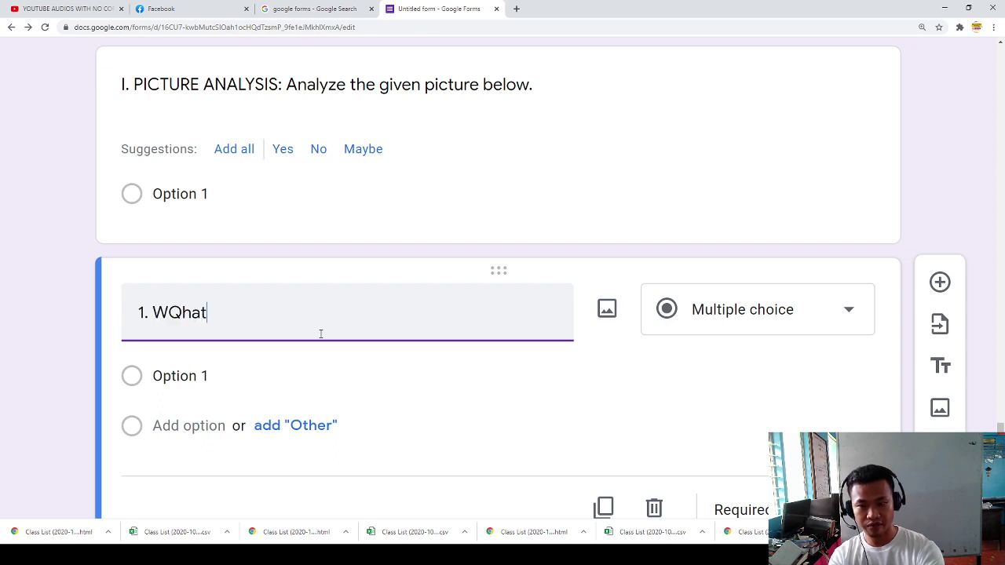
pyautogui.press('BackSpace')
pyautogui.press('BackSpace')
pyautogui.press('BackSpace')
pyautogui.press('BackSpace')
pyautogui.write('hat do ')
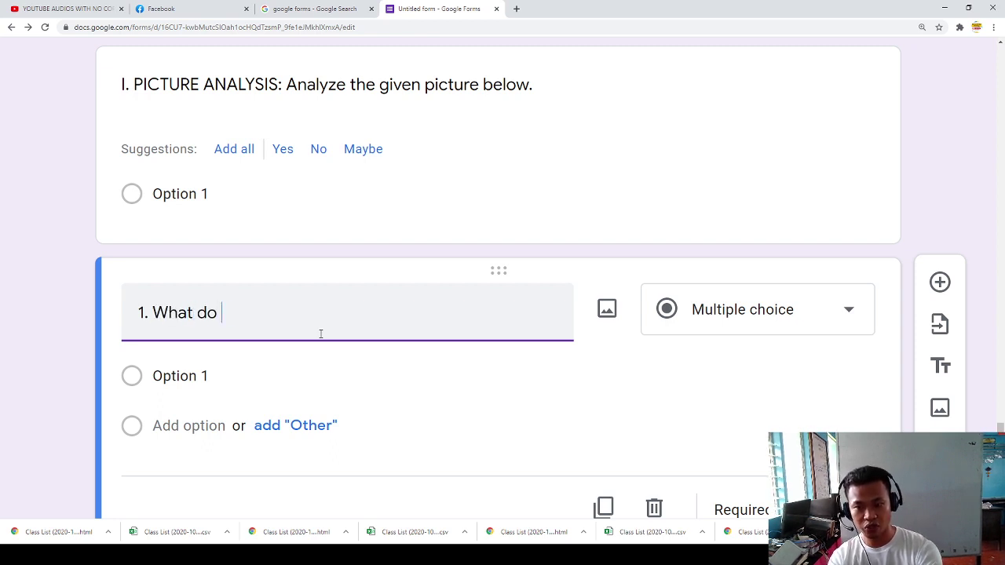
pyautogui.write('you observe based ion')
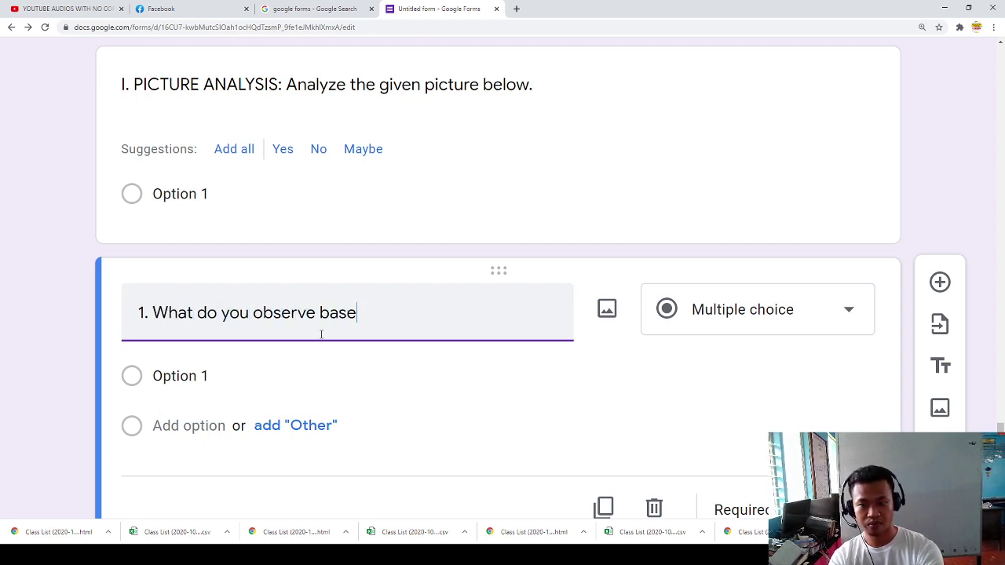
pyautogui.press('BackSpace')
pyautogui.press('BackSpace')
pyautogui.press('BackSpace')
pyautogui.write('on the picture shopw')
pyautogui.press('BackSpace')
pyautogui.press('BackSpace')
pyautogui.write('wn')
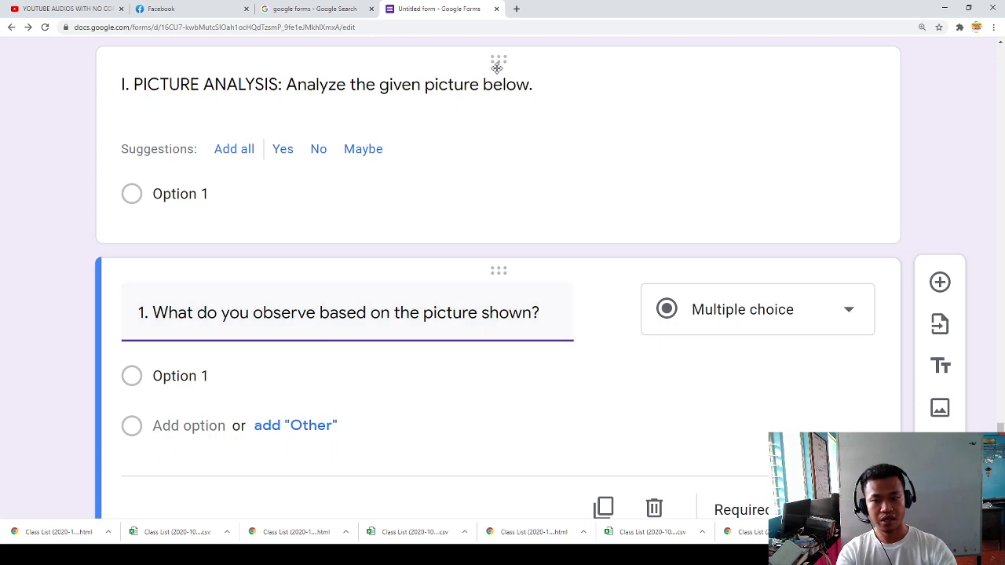
pyautogui.scroll(-1, 567, 332)
pyautogui.click(605, 226)
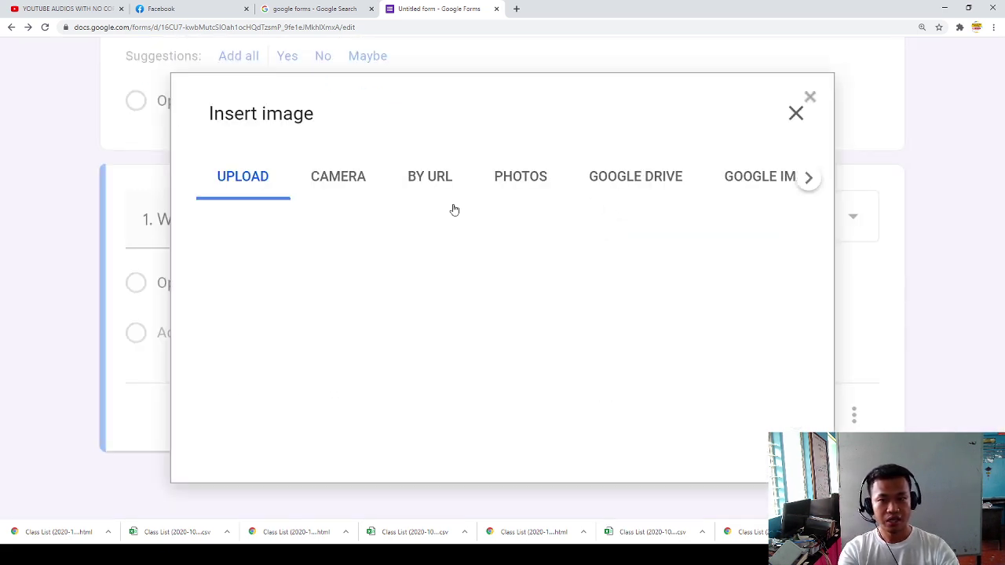
# Step: Upload a banner picture from a file into question 1
pyautogui.click(338, 188)
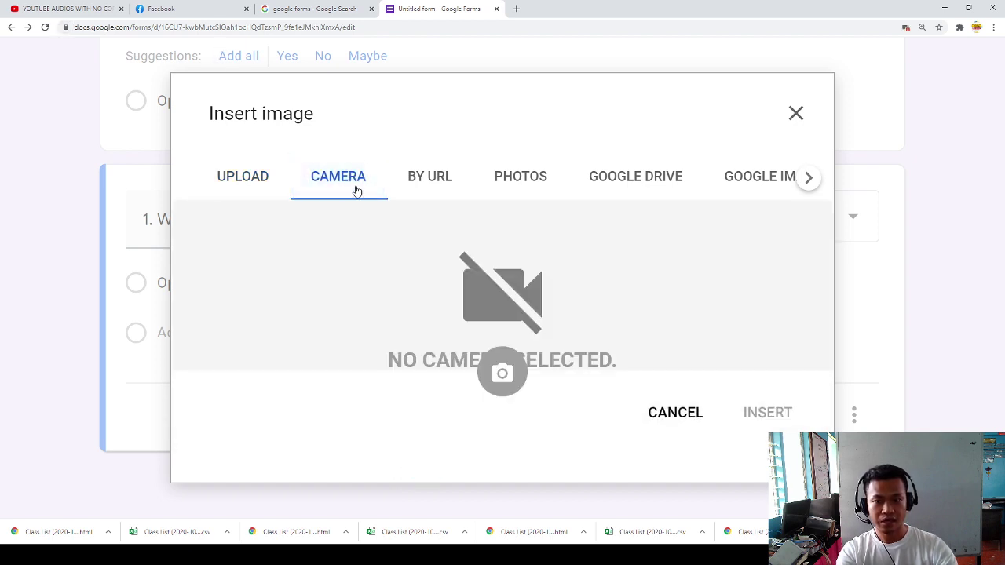
pyautogui.click(246, 175)
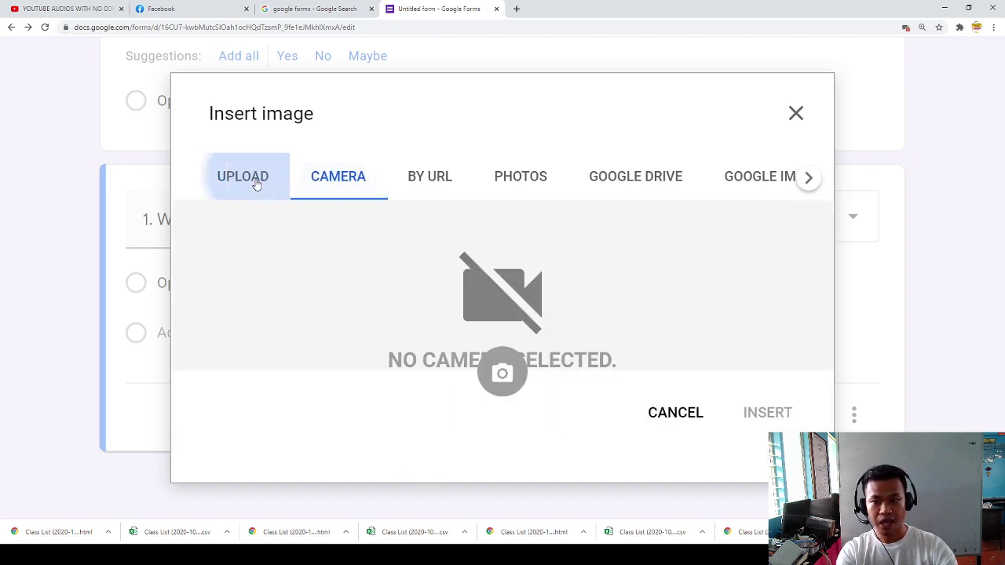
pyautogui.click(496, 419)
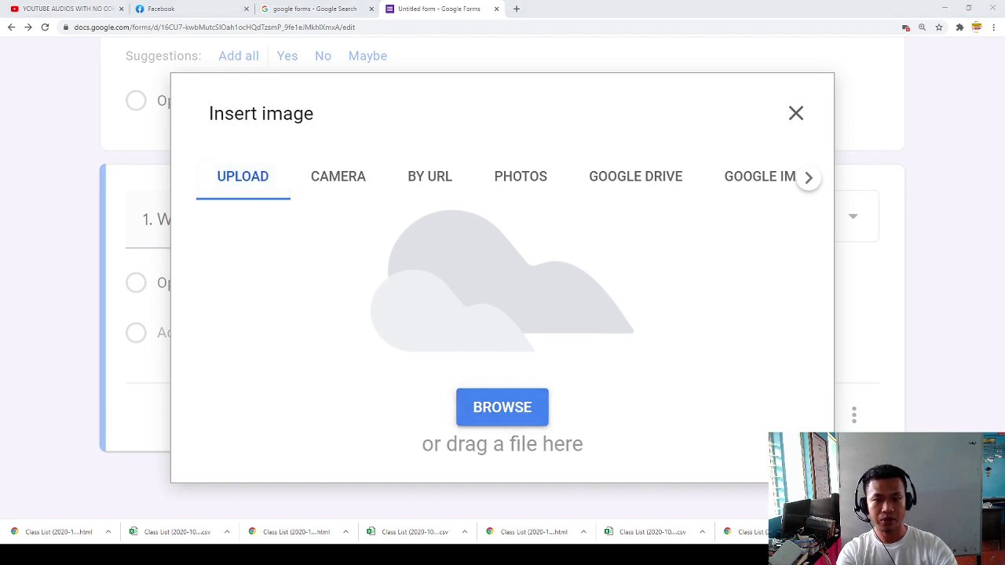
pyautogui.click(518, 131)
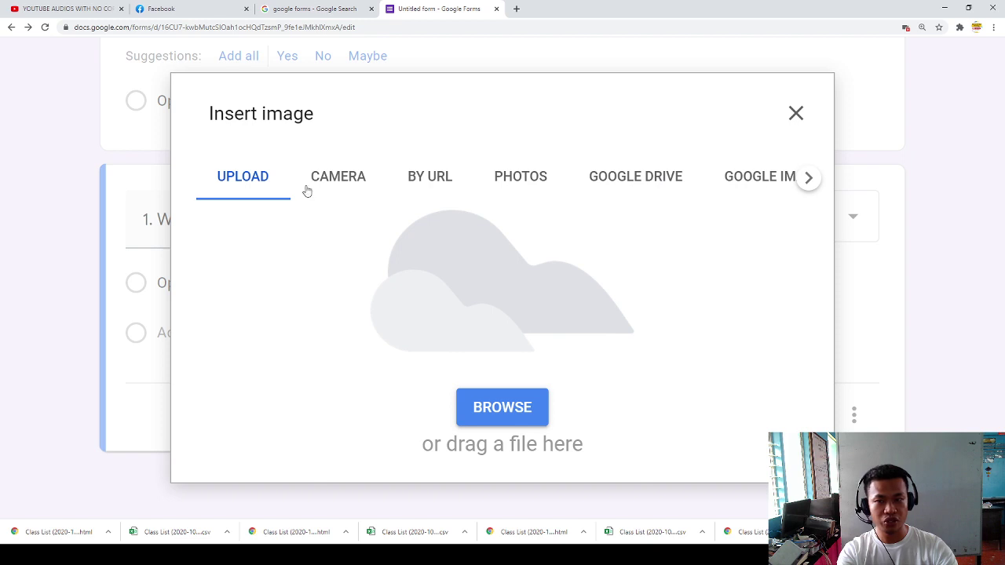
pyautogui.click(501, 413)
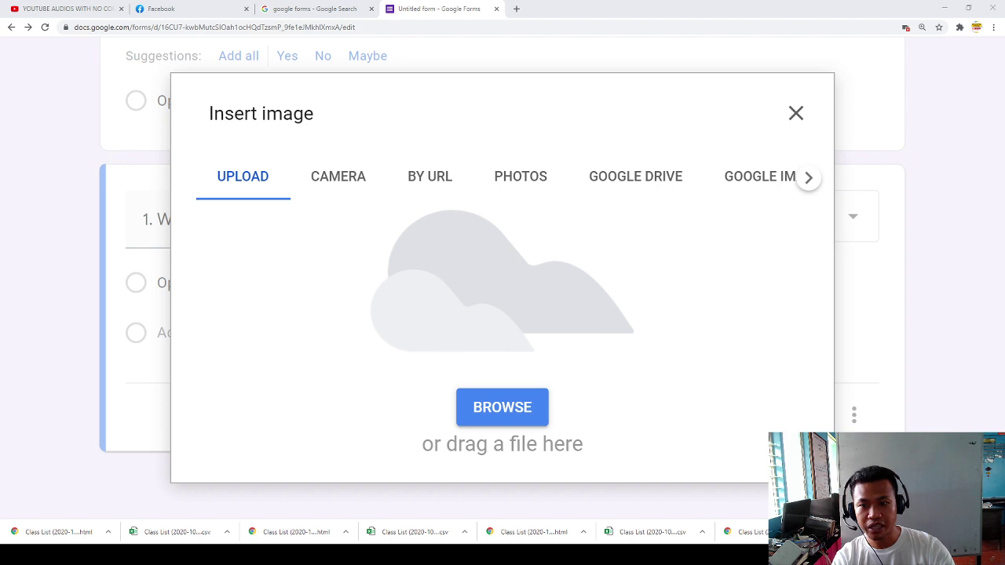
pyautogui.click(536, 323)
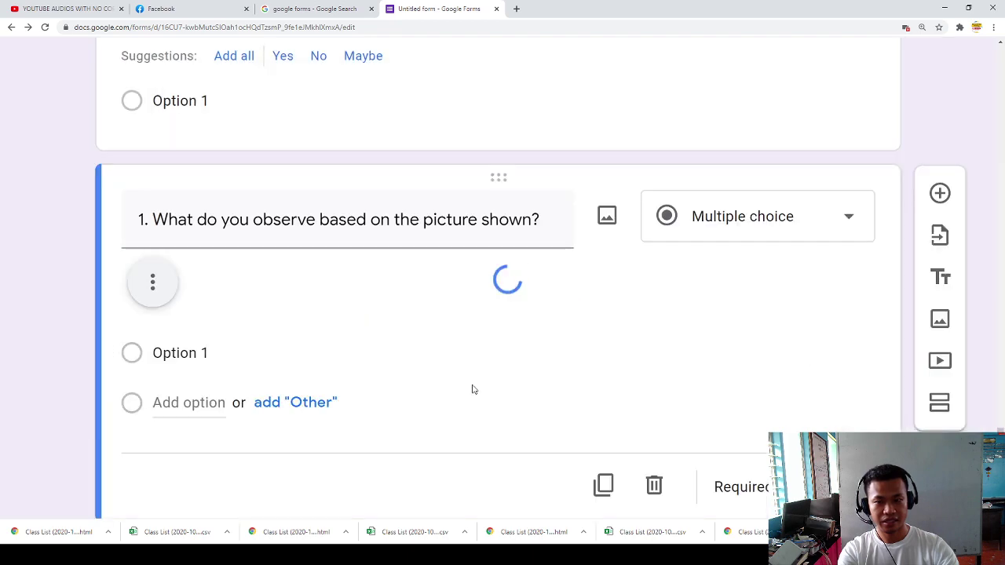
# Step: Center-align the uploaded picture within question 1
pyautogui.scroll(-2, 382, 360)
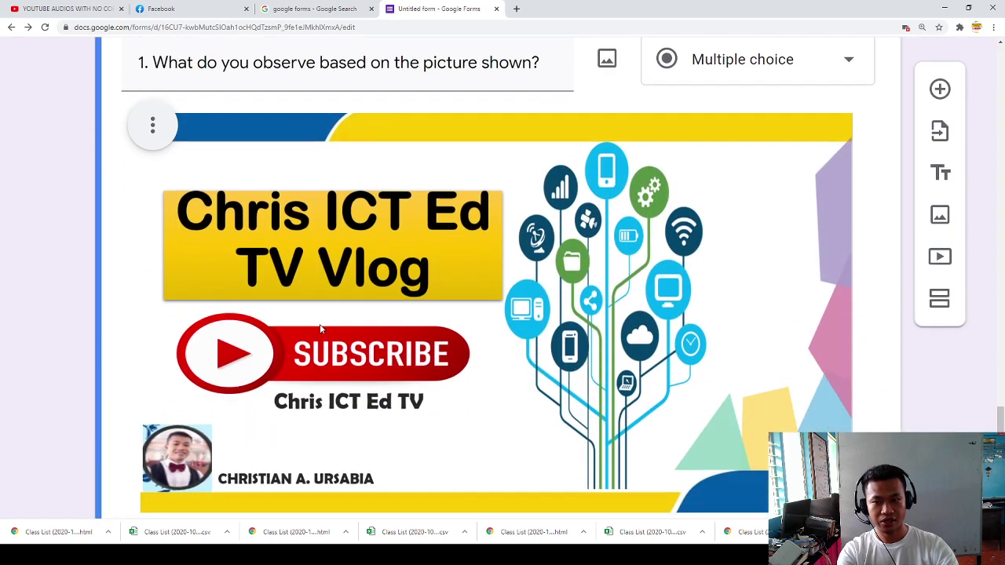
pyautogui.click(151, 126)
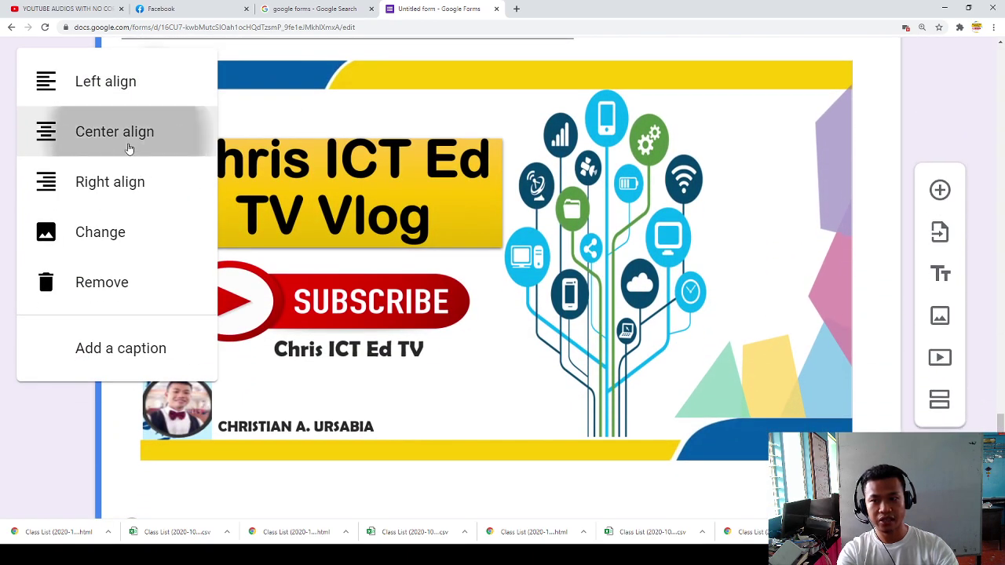
pyautogui.click(68, 146)
pyautogui.scroll(-4, 450, 199)
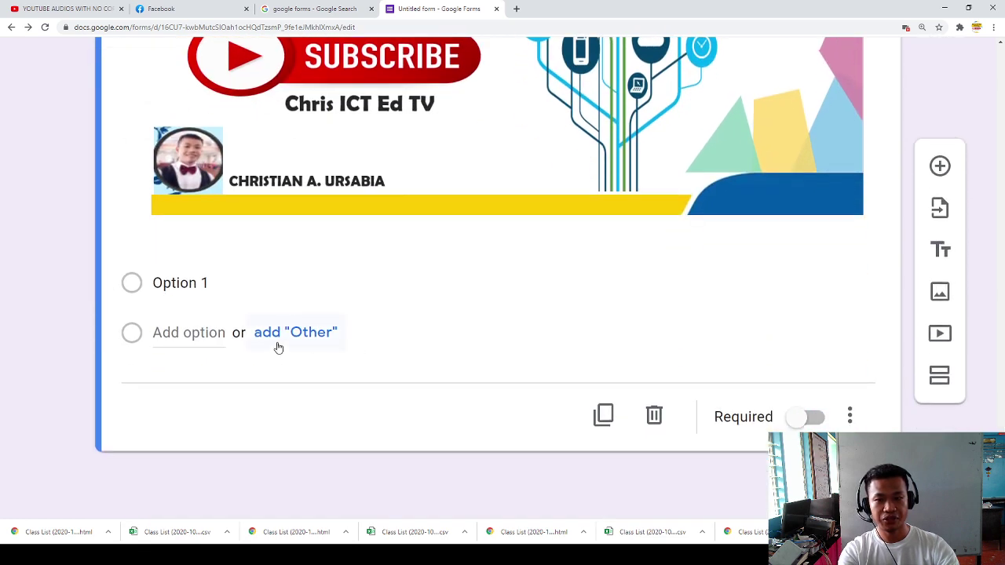
pyautogui.click(747, 199)
# Step: Shrink the inserted picture to a smaller size by dragging its corner
pyautogui.moveTo(865, 219); pyautogui.dragTo(790, 213)
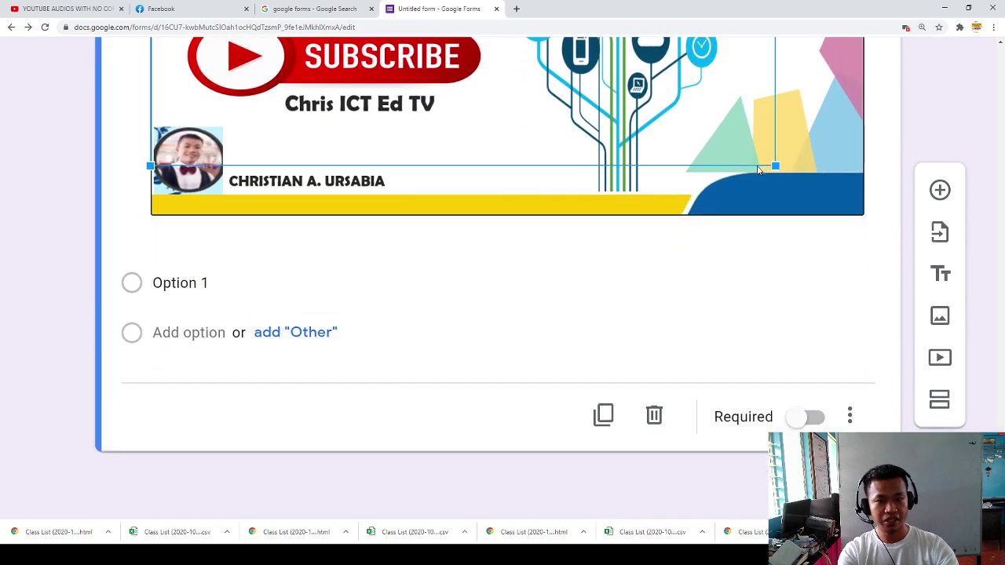
pyautogui.scroll(3, 798, 426)
pyautogui.moveTo(788, 477); pyautogui.dragTo(608, 376)
pyautogui.scroll(-2, 196, 495)
pyautogui.scroll(2, 197, 494)
# Step: Make the picture question a required Paragraph question
pyautogui.click(752, 108)
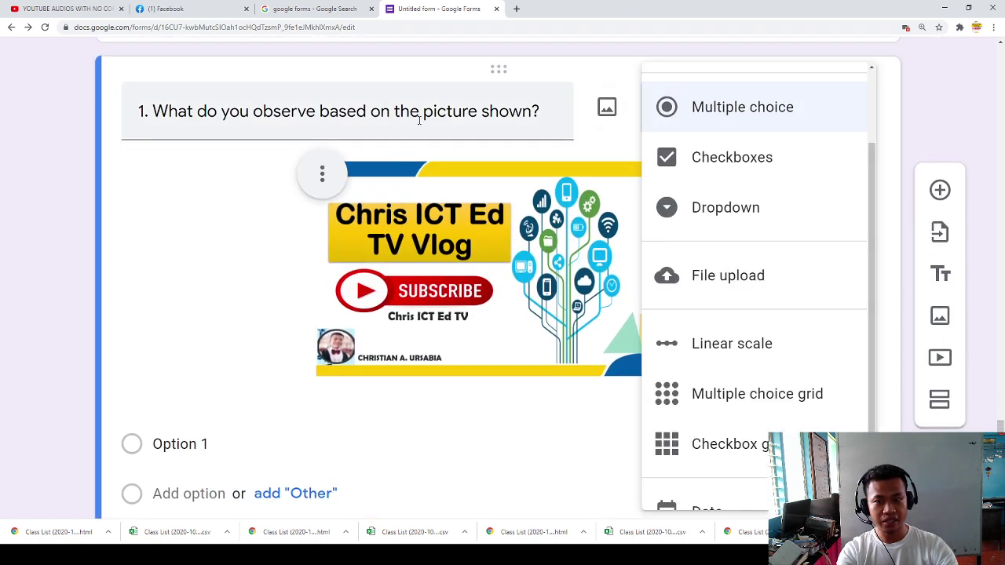
pyautogui.scroll(5, 395, 122)
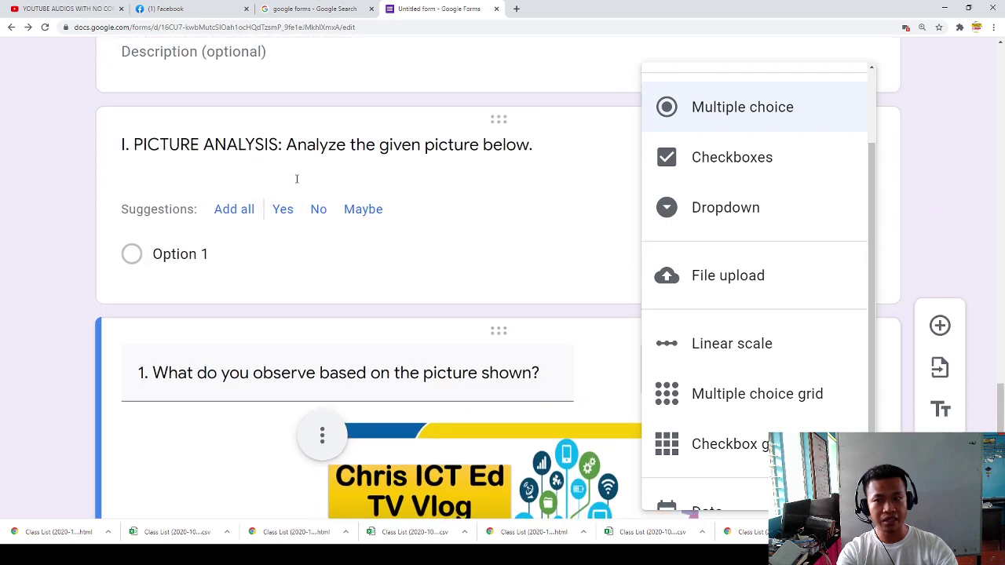
pyautogui.scroll(4, 744, 170)
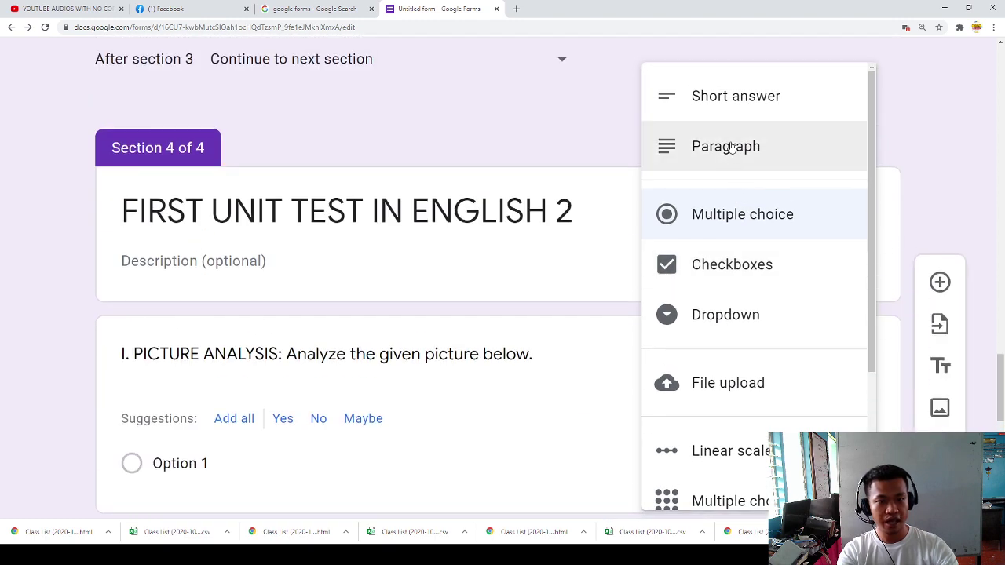
pyautogui.click(724, 157)
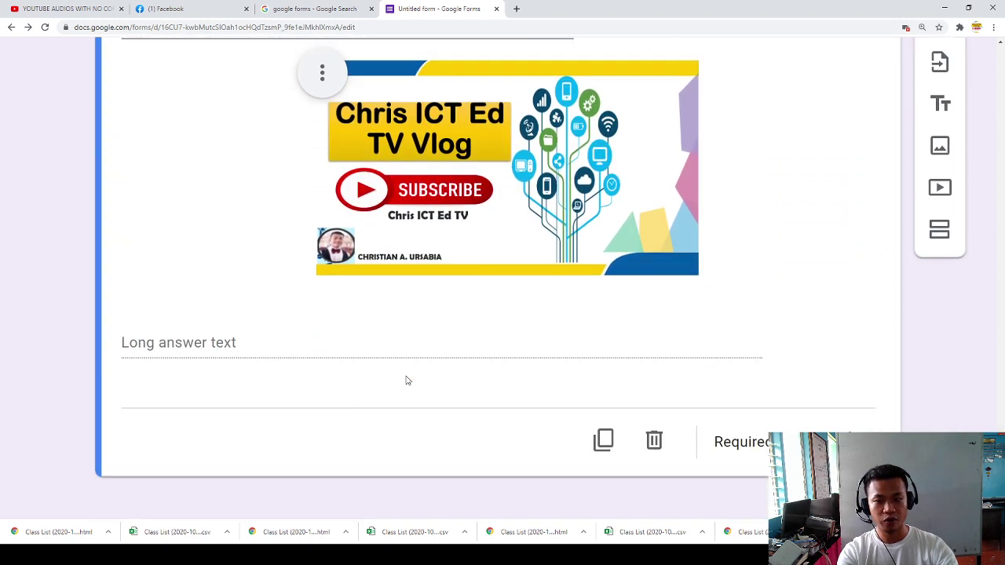
pyautogui.click(804, 417)
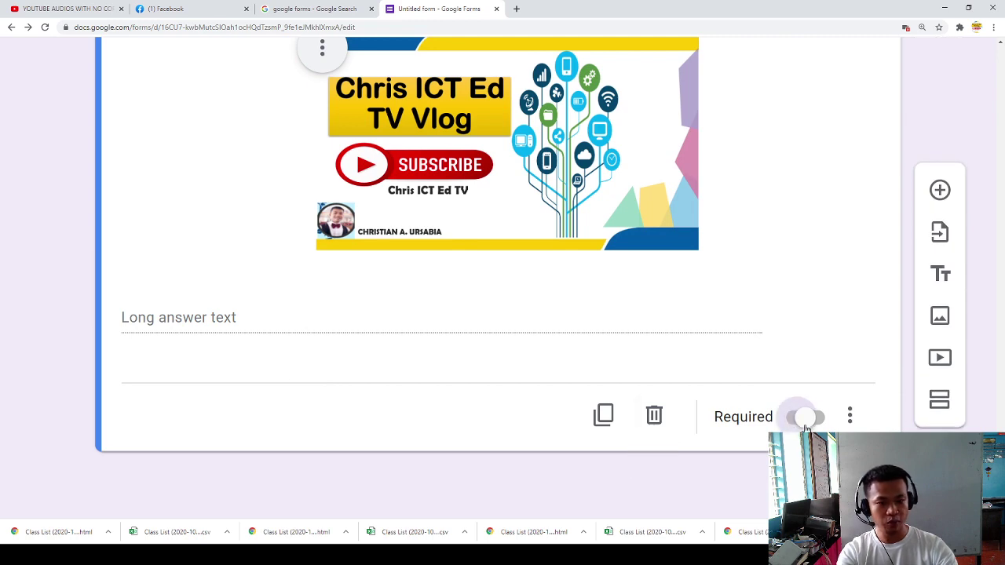
# Step: Add a new empty Section 5 after Section 4
pyautogui.scroll(9, 289, 408)
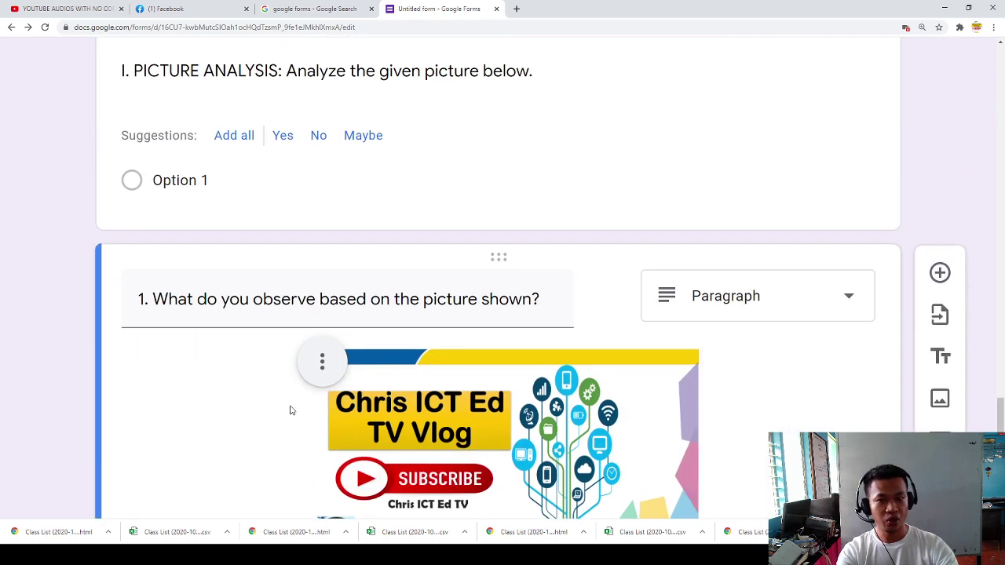
pyautogui.scroll(-6, 306, 412)
pyautogui.scroll(-2, 377, 418)
pyautogui.scroll(4, 431, 420)
pyautogui.scroll(-4, 432, 419)
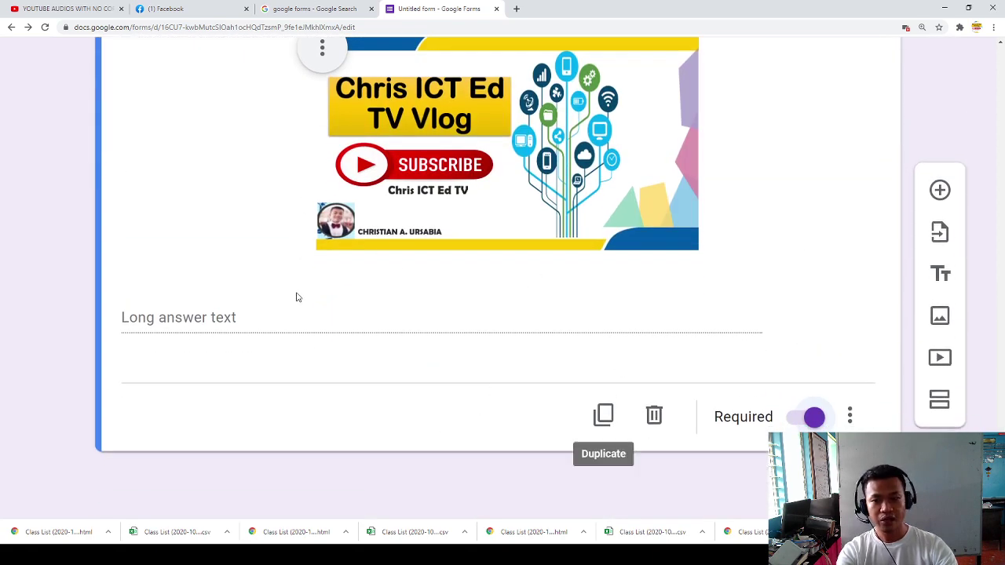
pyautogui.click(944, 407)
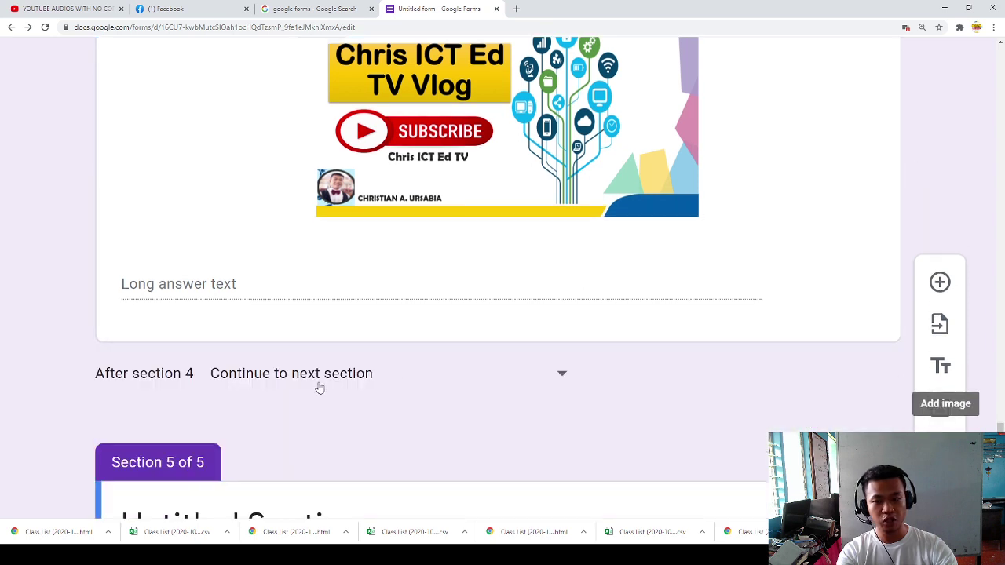
# Step: Title Section 5 'MATHEMATICS 3' and add the question '1. What is 2+3'
pyautogui.write('MATHEMATICS')
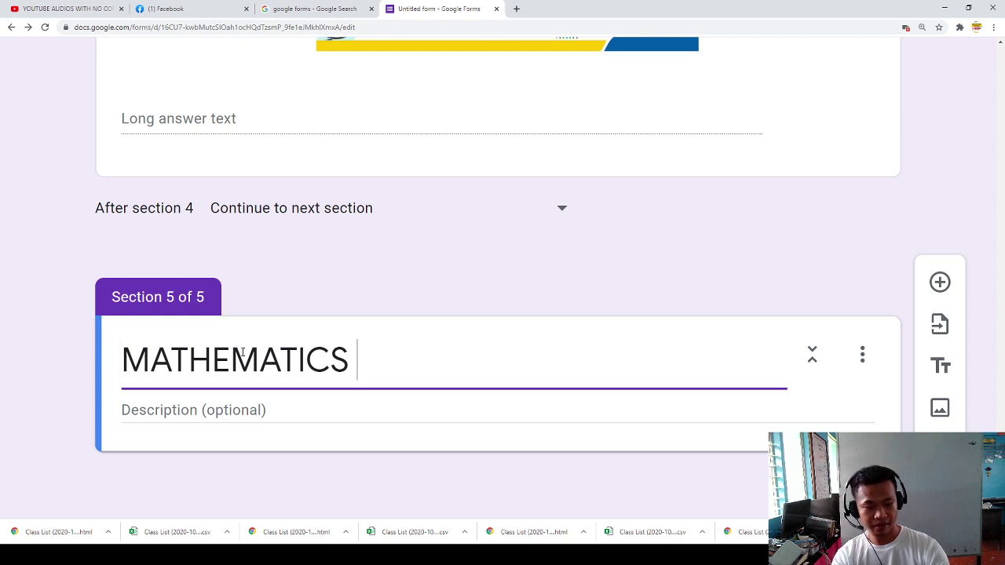
pyautogui.write(' 3')
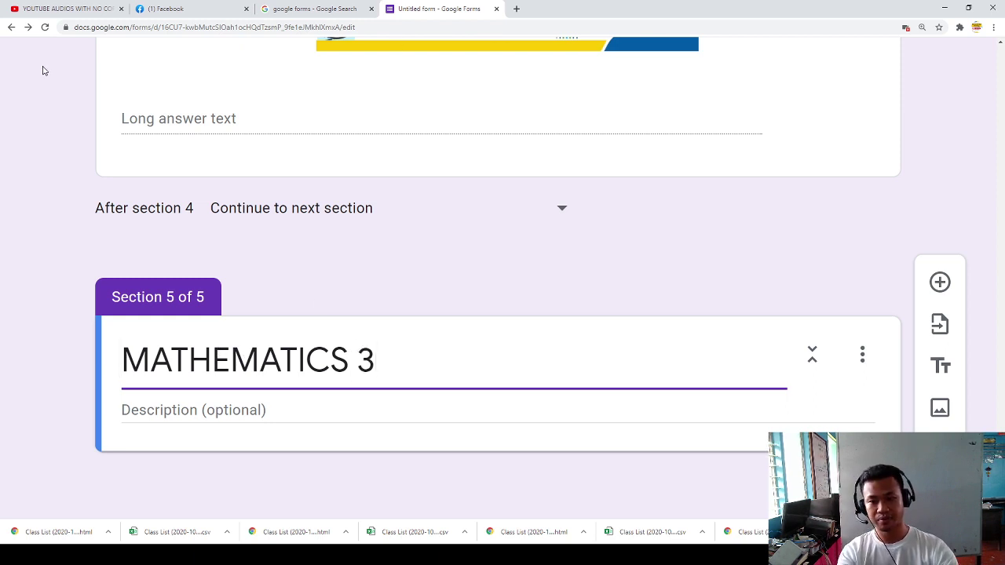
pyautogui.click(928, 289)
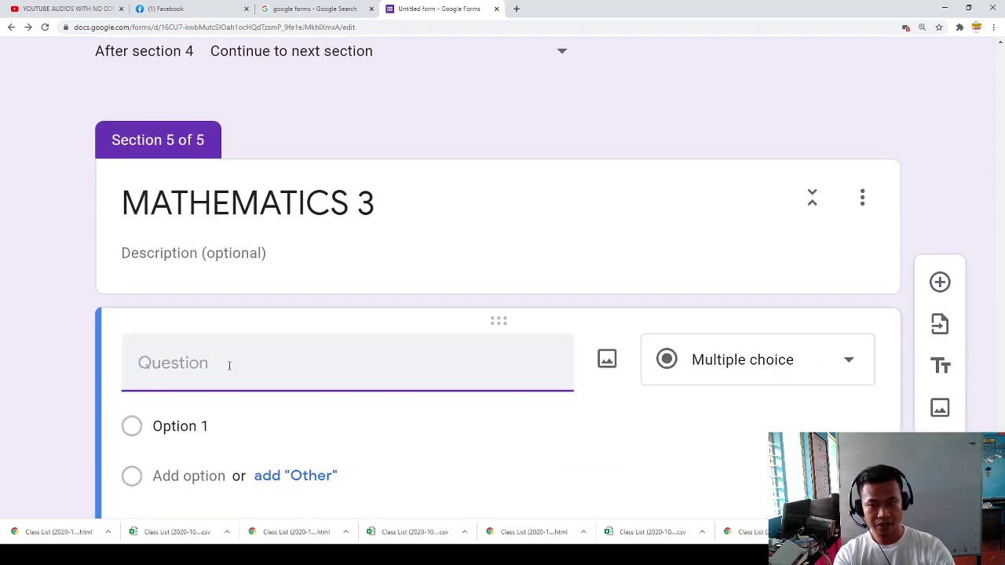
pyautogui.write('What')
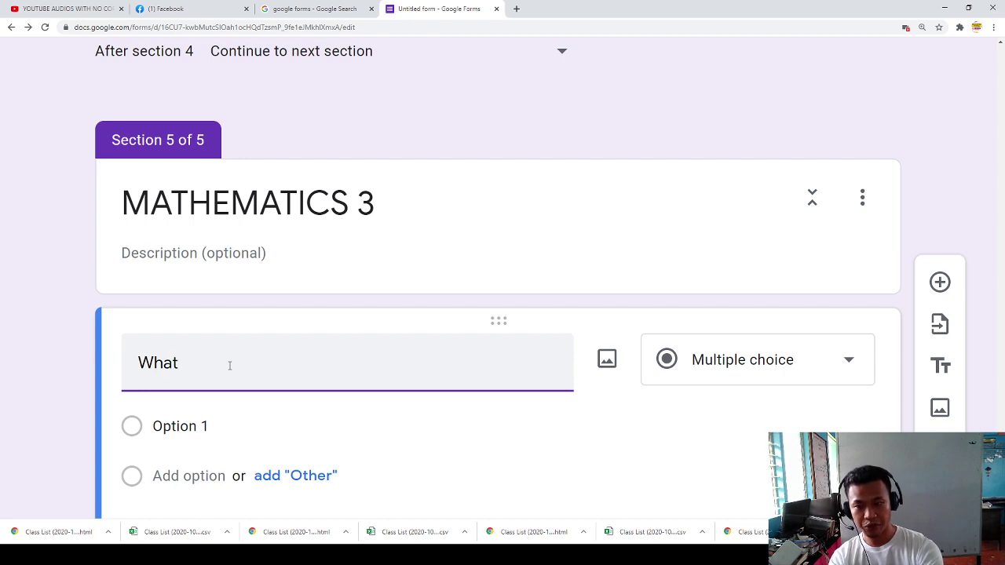
pyautogui.press('BackSpace')
pyautogui.press('BackSpace')
pyautogui.press('BackSpace')
pyautogui.press('BackSpace')
pyautogui.write('I.')
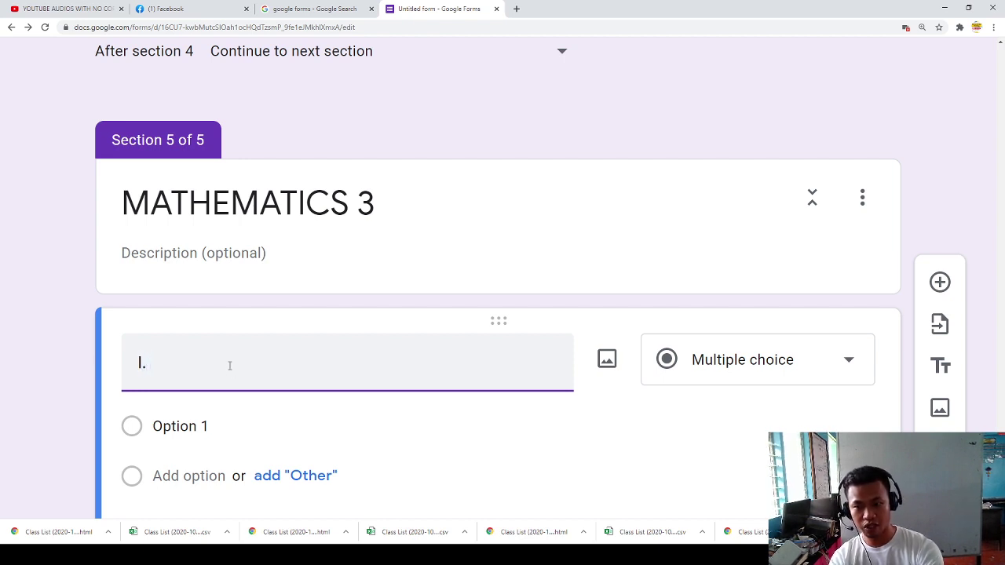
pyautogui.press('BackSpace')
pyautogui.press('BackSpace')
pyautogui.write('What')
pyautogui.press('BackSpace')
pyautogui.press('BackSpace')
pyautogui.press('BackSpace')
pyautogui.press('BackSpace')
pyautogui.write('1. wHAT')
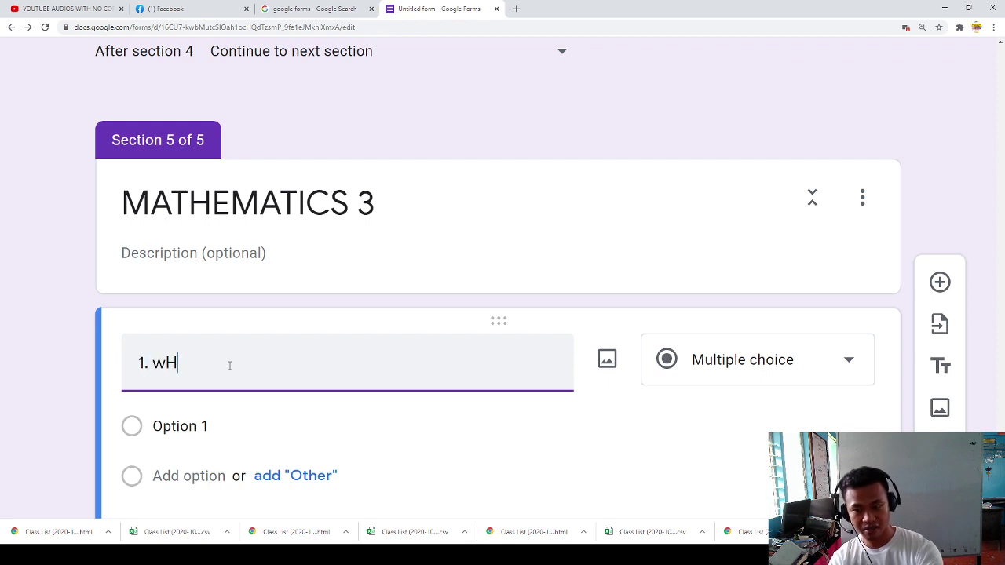
pyautogui.press('BackSpace')
pyautogui.press('BackSpace')
pyautogui.press('BackSpace')
pyautogui.write('Wha')
pyautogui.press('BackSpace')
pyautogui.press('BackSpace')
pyautogui.press('BackSpace')
pyautogui.press('BackSpace')
pyautogui.write('What is ')
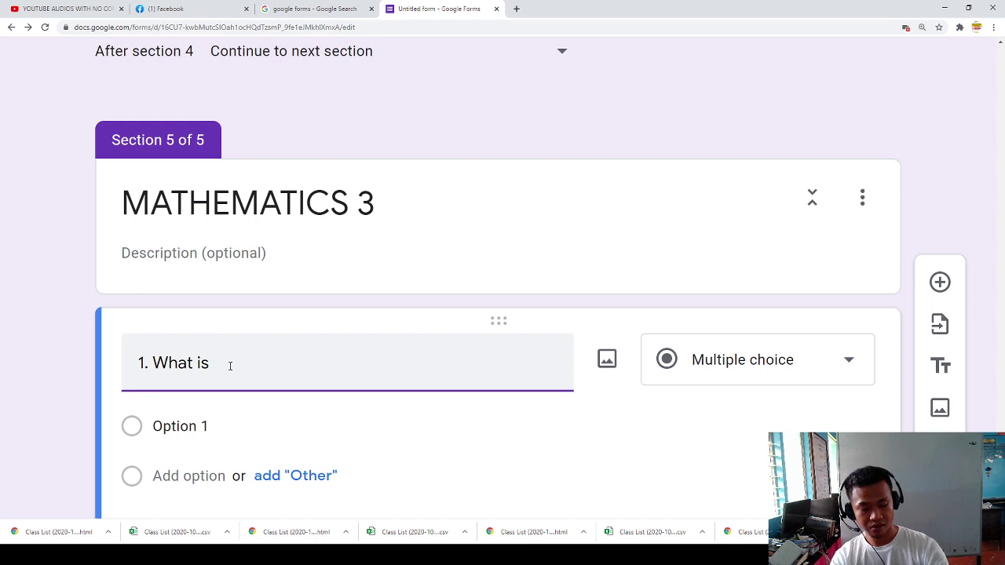
pyautogui.write('2+3?')
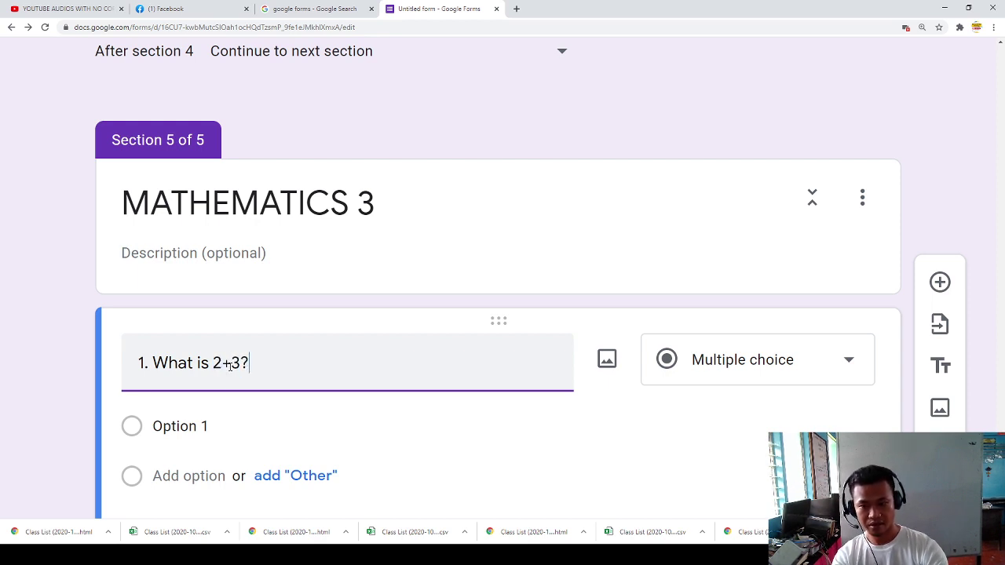
# Step: Give the question the answer choices 5, 4, 7 and 10
pyautogui.click(197, 429)
pyautogui.write('5')
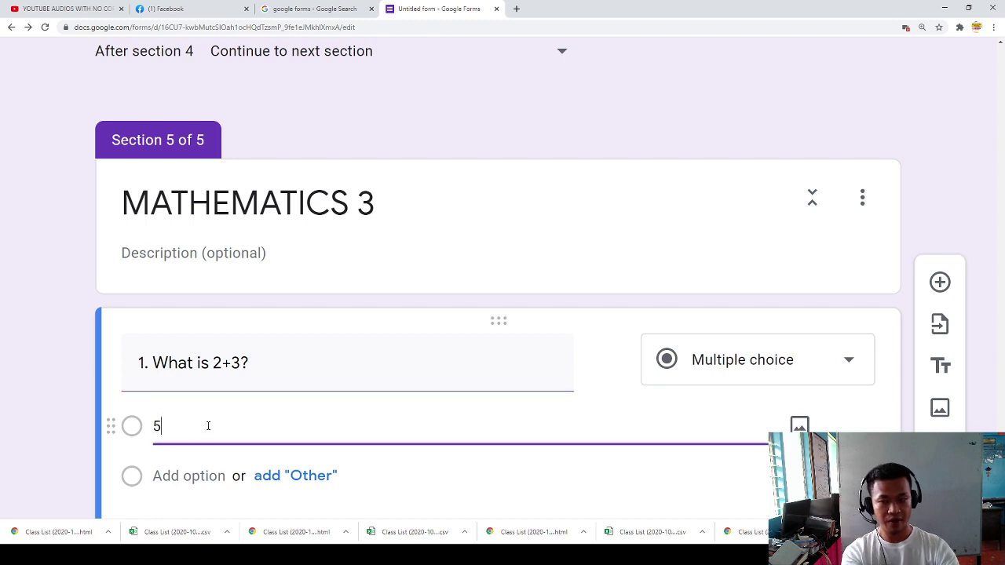
pyautogui.scroll(-1, 210, 426)
pyautogui.click(191, 426)
pyautogui.write('4')
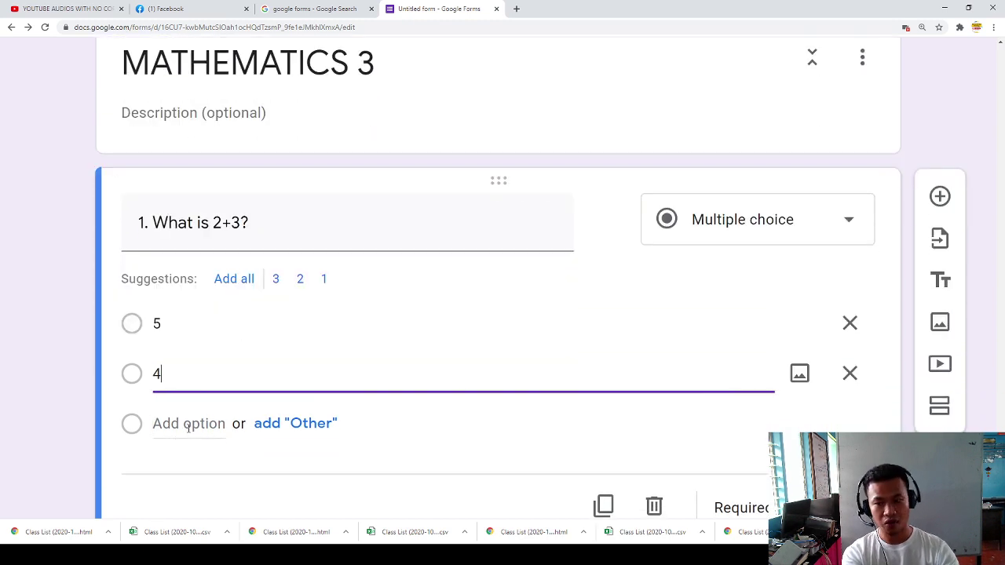
pyautogui.click(188, 424)
pyautogui.write('7')
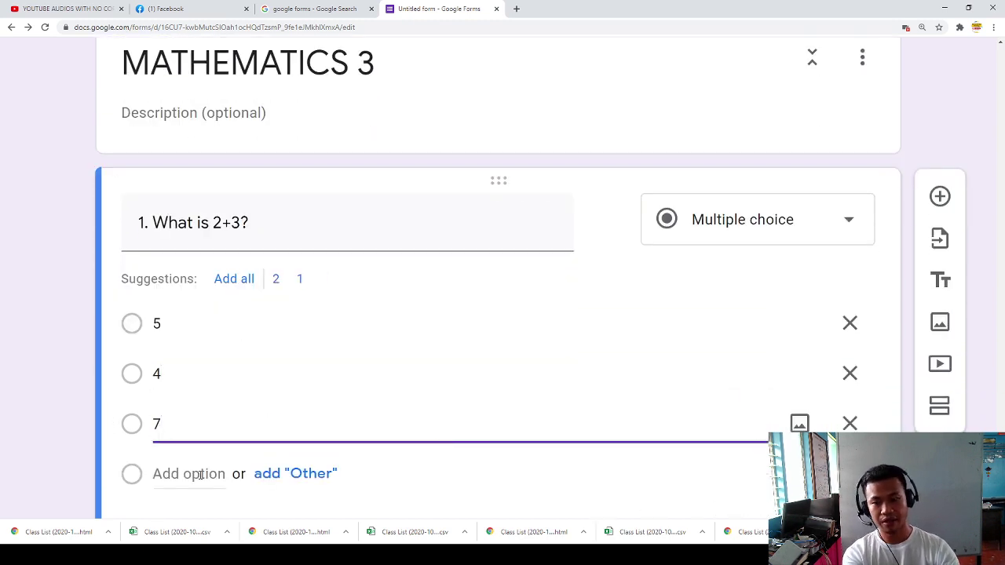
pyautogui.click(209, 468)
pyautogui.write('1')
pyautogui.scroll(-2, 202, 489)
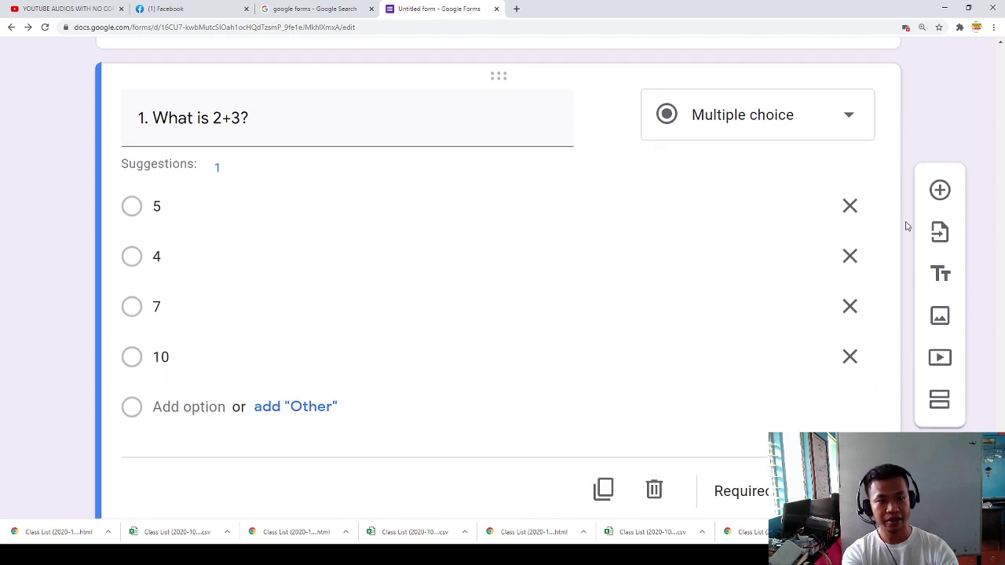
pyautogui.click(929, 195)
# Step: Title the new multiple-choice question '2. Convert 1/4 to decimal.'
pyautogui.scroll(-1, 212, 400)
pyautogui.scroll(3, 206, 381)
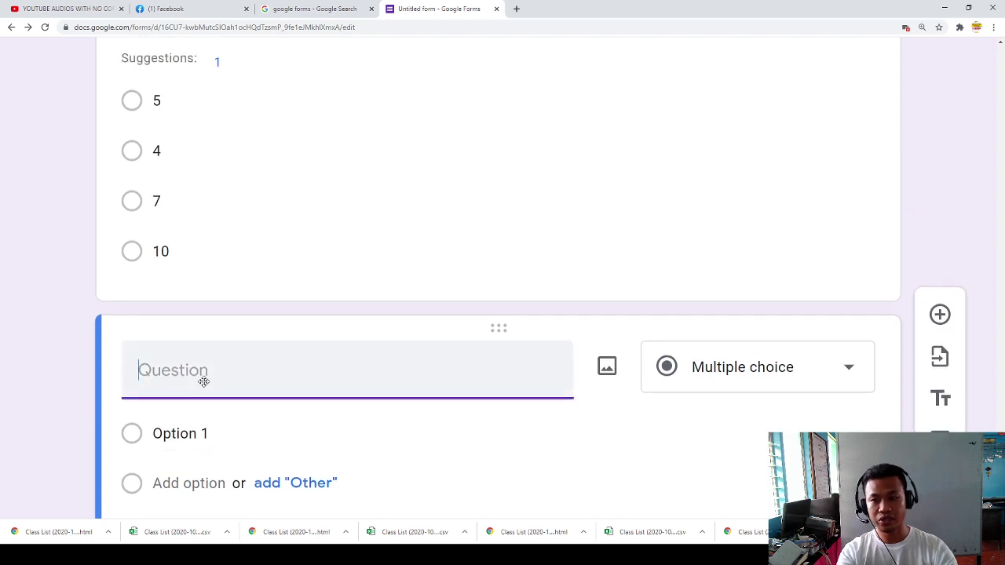
pyautogui.scroll(-1, 233, 401)
pyautogui.write('2. Whta u')
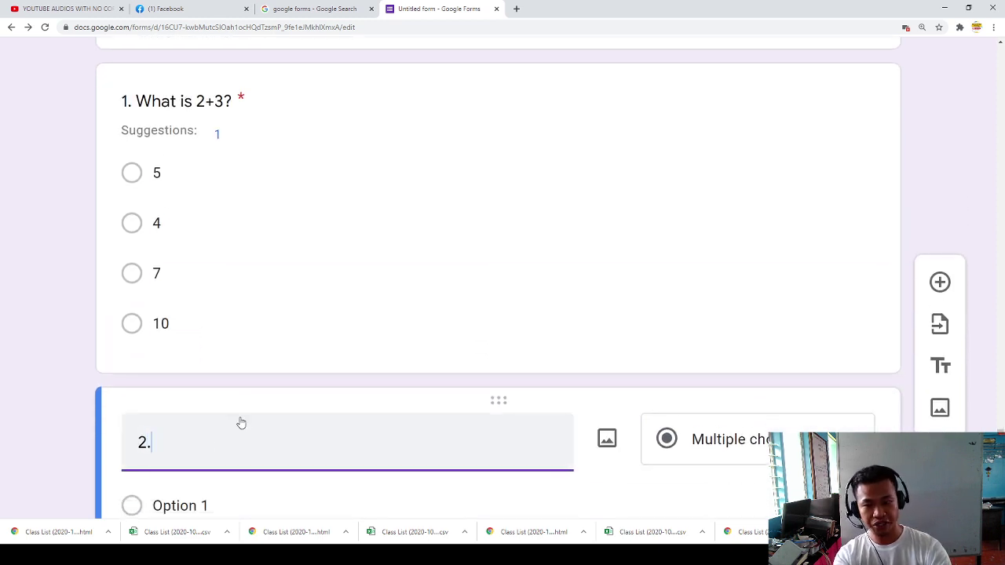
pyautogui.press('BackSpace')
pyautogui.press('BackSpace')
pyautogui.press('BackSpace')
pyautogui.press('BackSpace')
pyautogui.write('at uis')
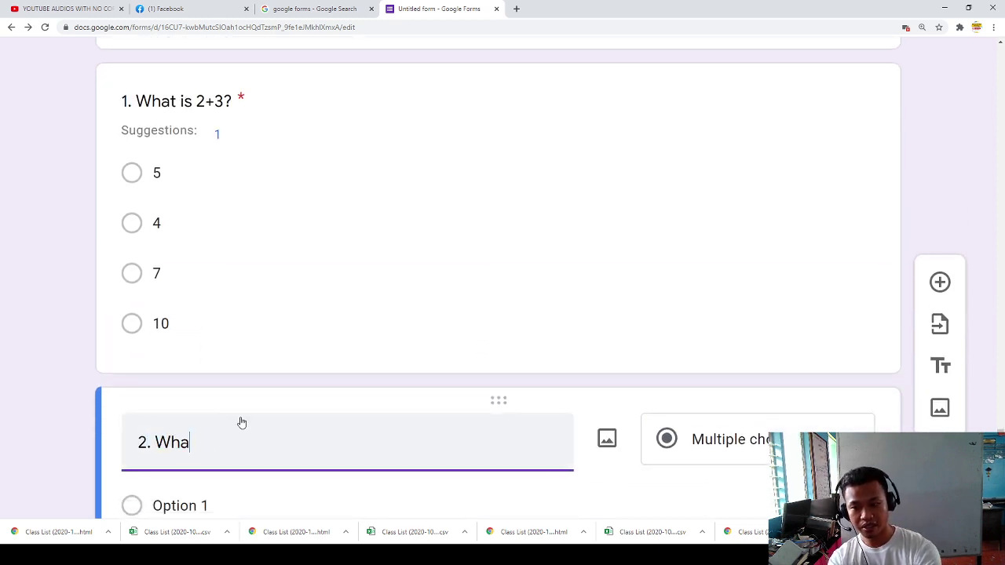
pyautogui.press('BackSpace')
pyautogui.press('BackSpace')
pyautogui.press('BackSpace')
pyautogui.press('BackSpace')
pyautogui.write('ui')
pyautogui.press('BackSpace')
pyautogui.press('BackSpace')
pyautogui.write('is ')
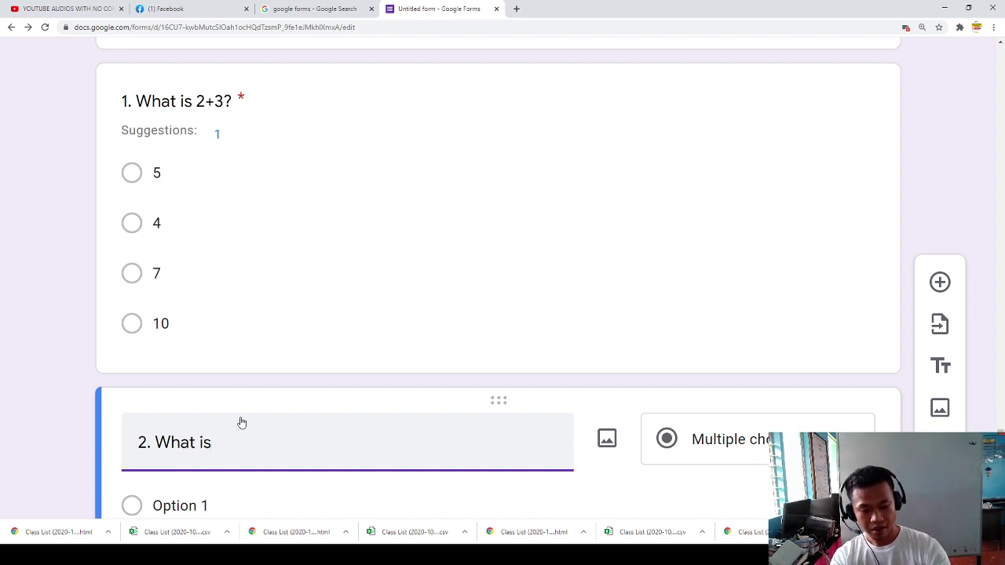
pyautogui.write('teh d')
pyautogui.press('BackSpace')
pyautogui.press('BackSpace')
pyautogui.press('BackSpace')
pyautogui.press('BackSpace')
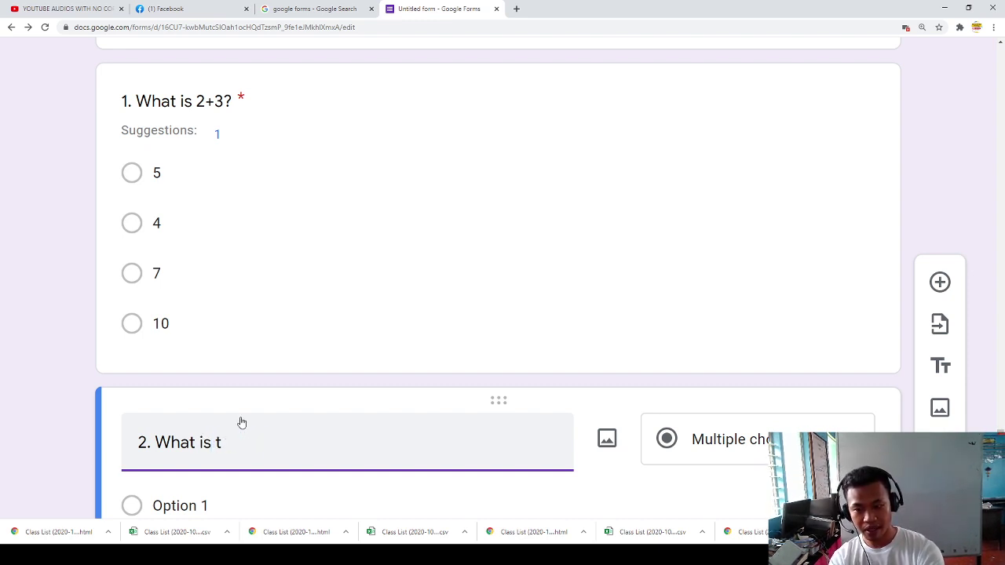
pyautogui.write('he')
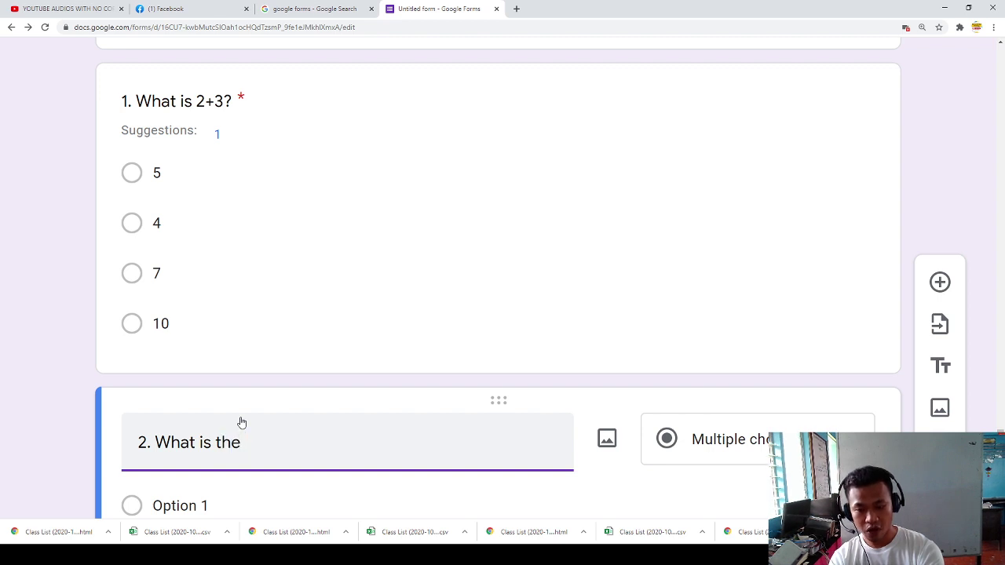
pyautogui.hotkey('ctrl', 'shift', 'Left')
pyautogui.hotkey('ctrl', 'shift', 'Left')
pyautogui.hotkey('ctrl', 'shift', 'Left')
pyautogui.write('Convert')
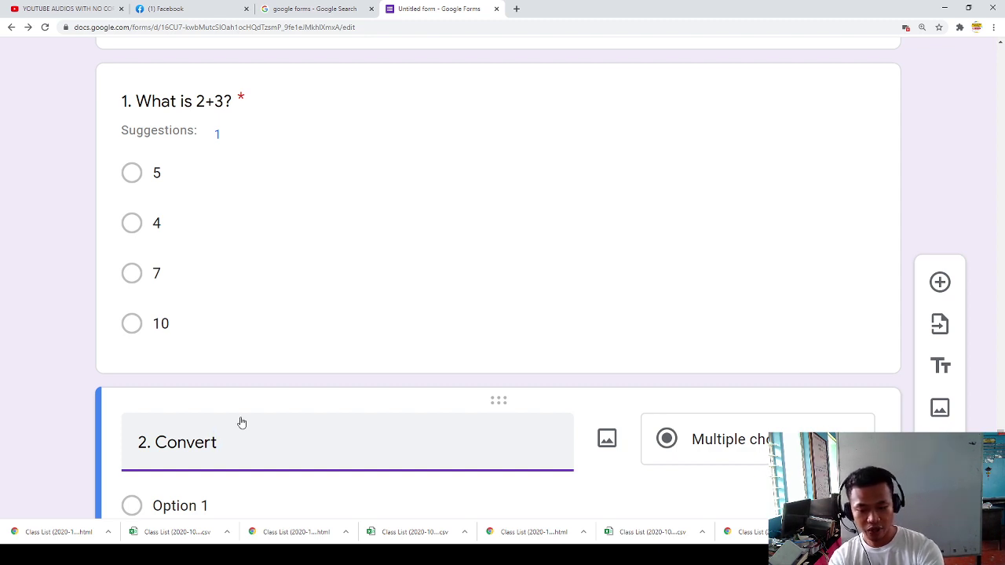
pyautogui.write('1/4')
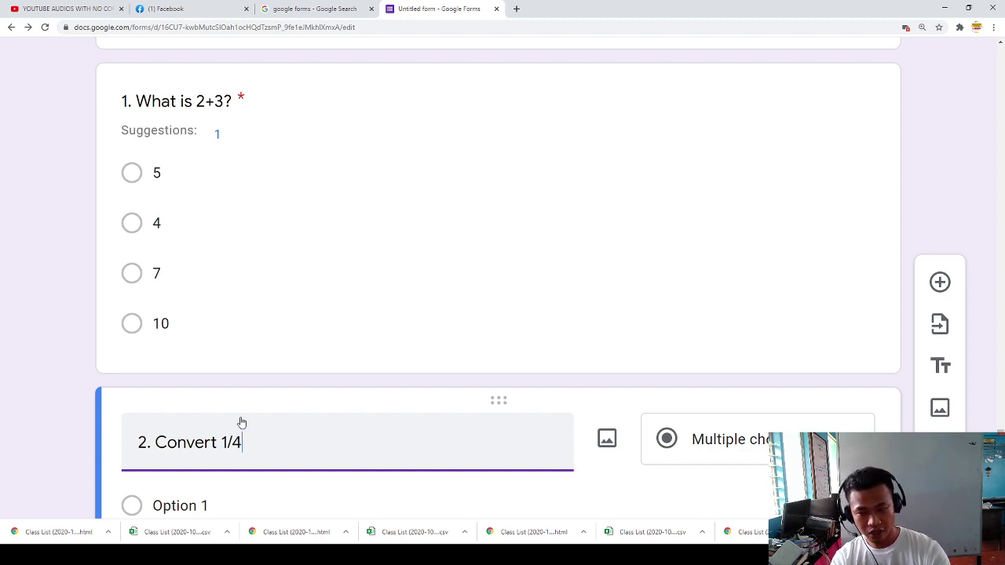
pyautogui.write('/4 to decimal.')
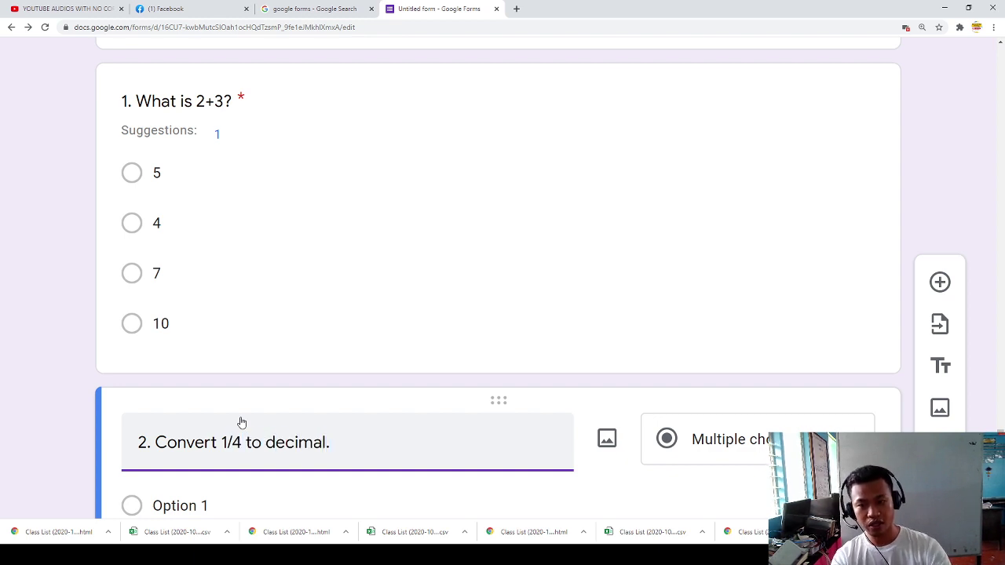
pyautogui.scroll(-2, 240, 419)
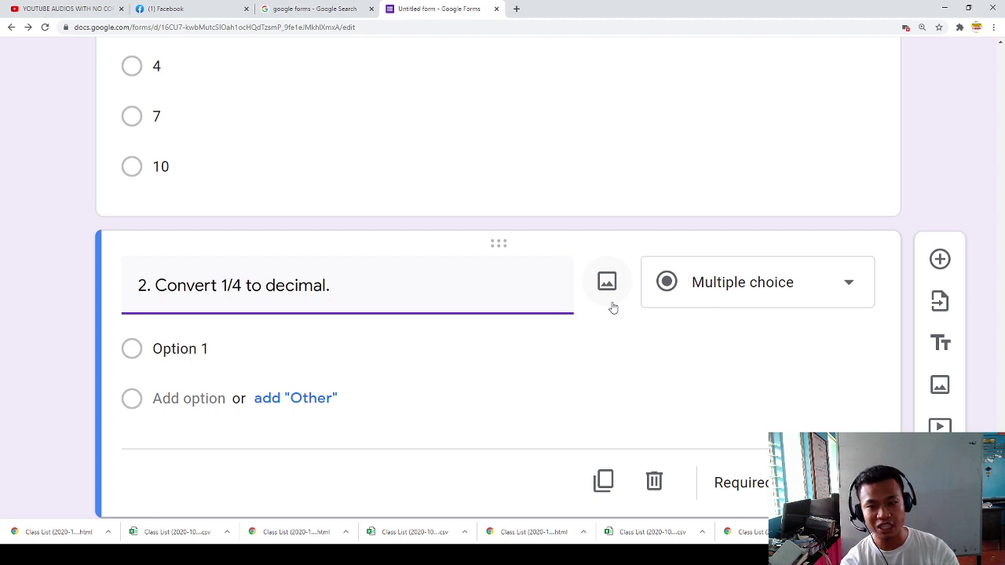
# Step: Change question 2 to a File upload question and accept the Drive notice
pyautogui.click(780, 290)
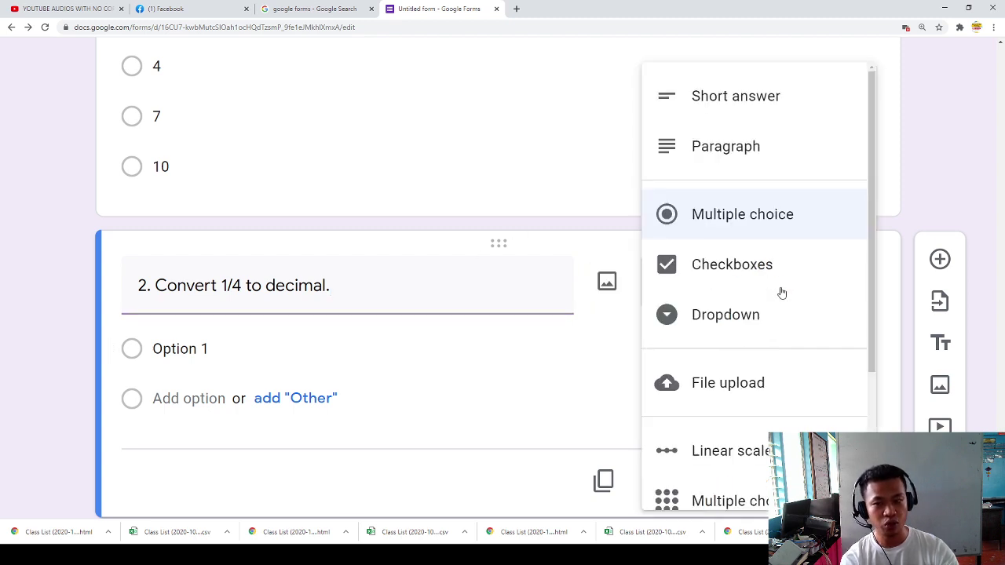
pyautogui.click(713, 392)
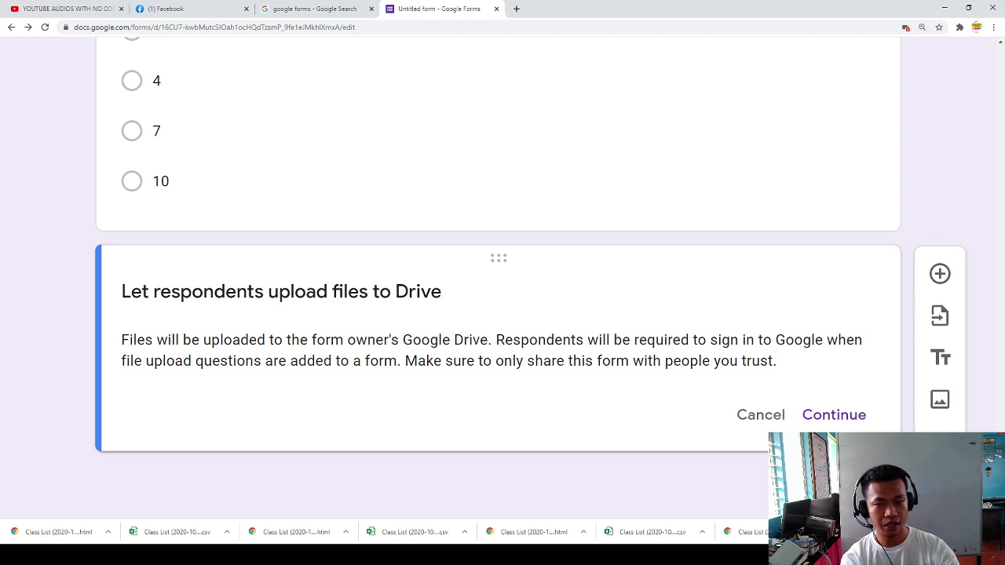
pyautogui.click(825, 418)
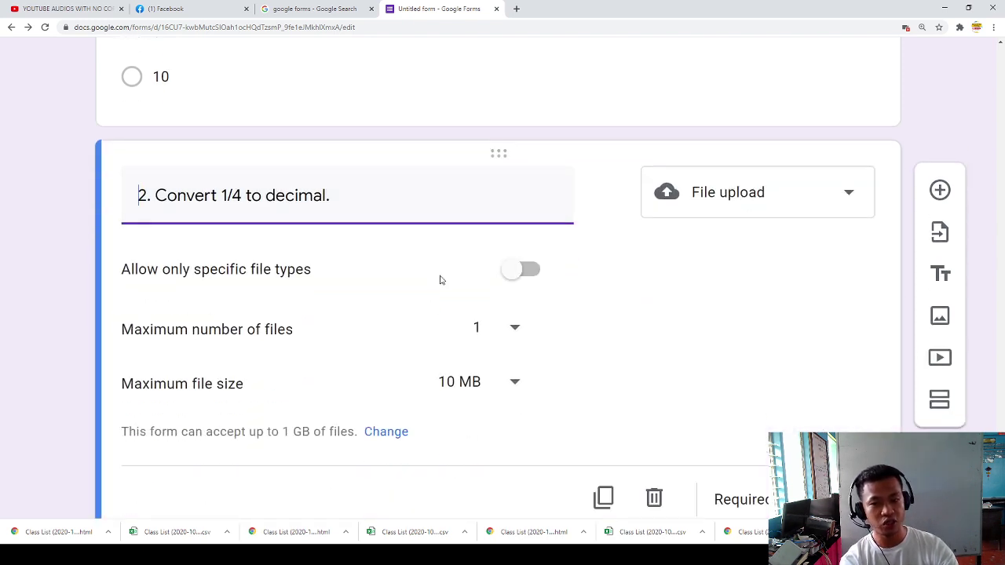
pyautogui.scroll(-1, 526, 381)
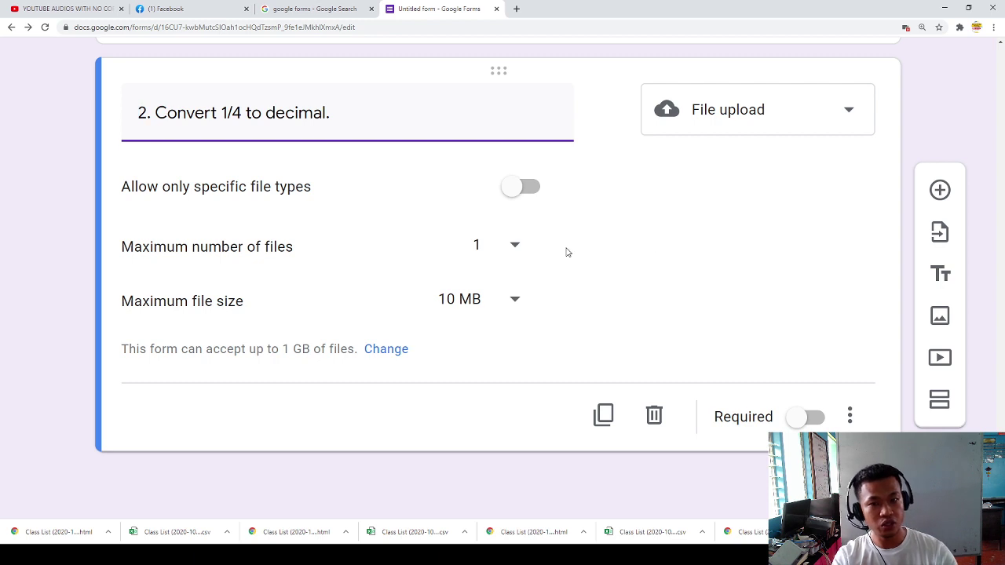
pyautogui.scroll(1, 474, 291)
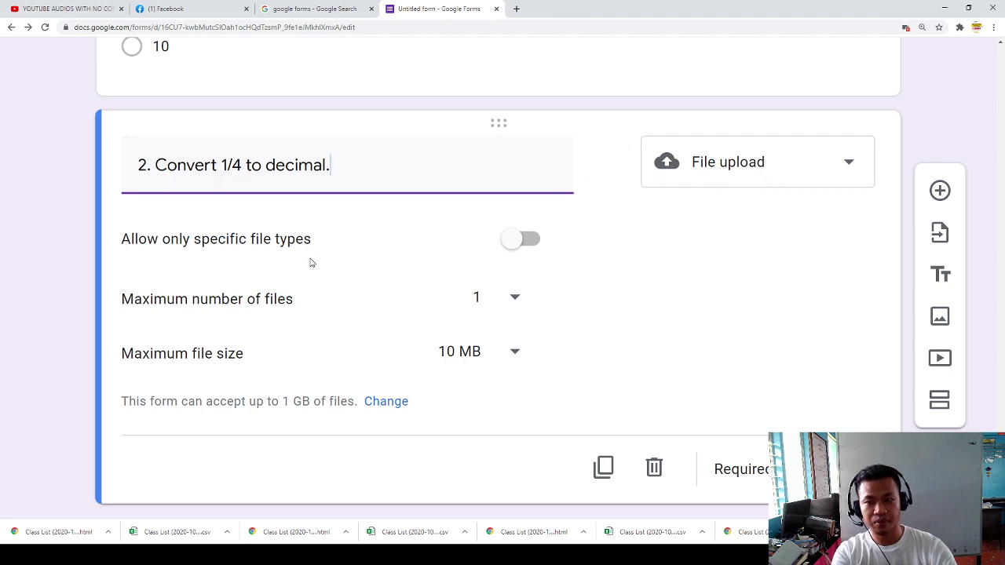
# Step: Restrict uploads to Document and Image file types only
pyautogui.click(515, 240)
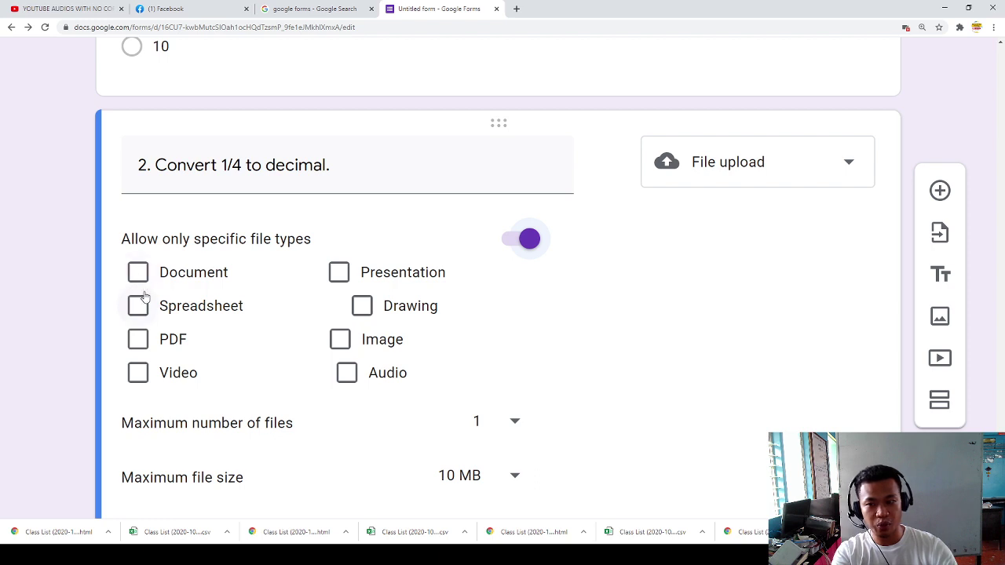
pyautogui.click(348, 372)
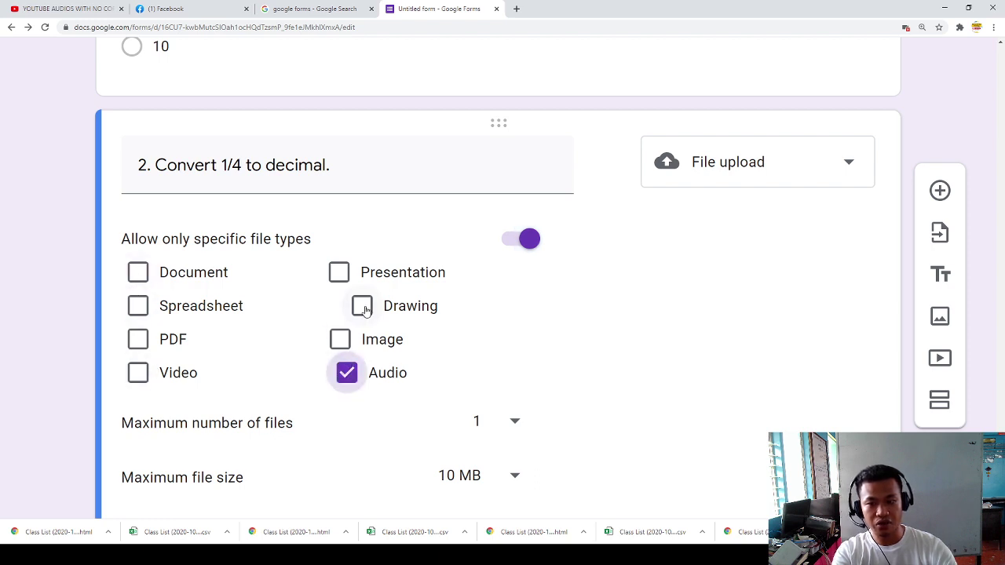
pyautogui.click(340, 339)
pyautogui.click(347, 372)
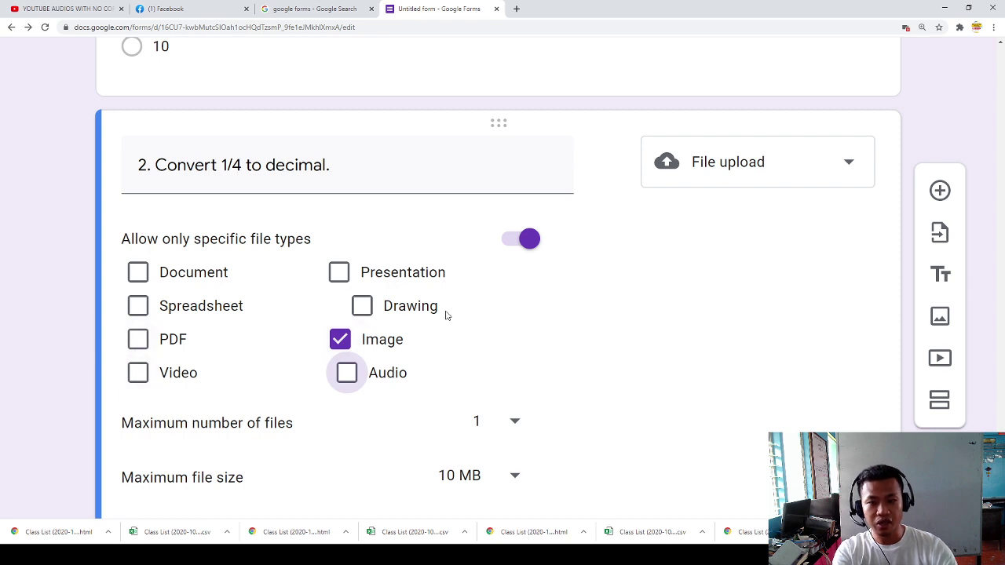
pyautogui.click(137, 272)
# Step: Allow up to 5 files of 10 MB and make question 2 required
pyautogui.scroll(-2, 345, 369)
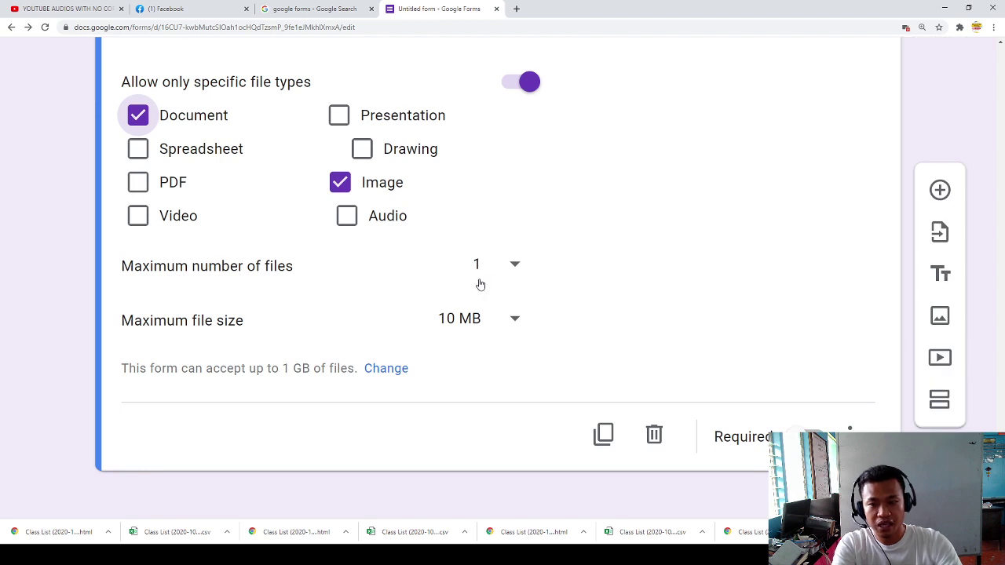
pyautogui.click(517, 275)
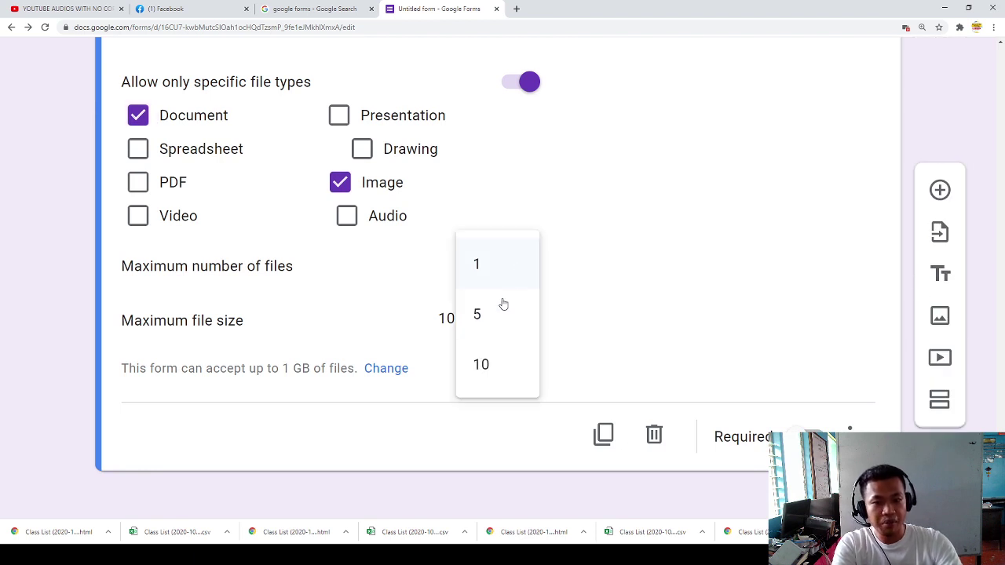
pyautogui.click(488, 322)
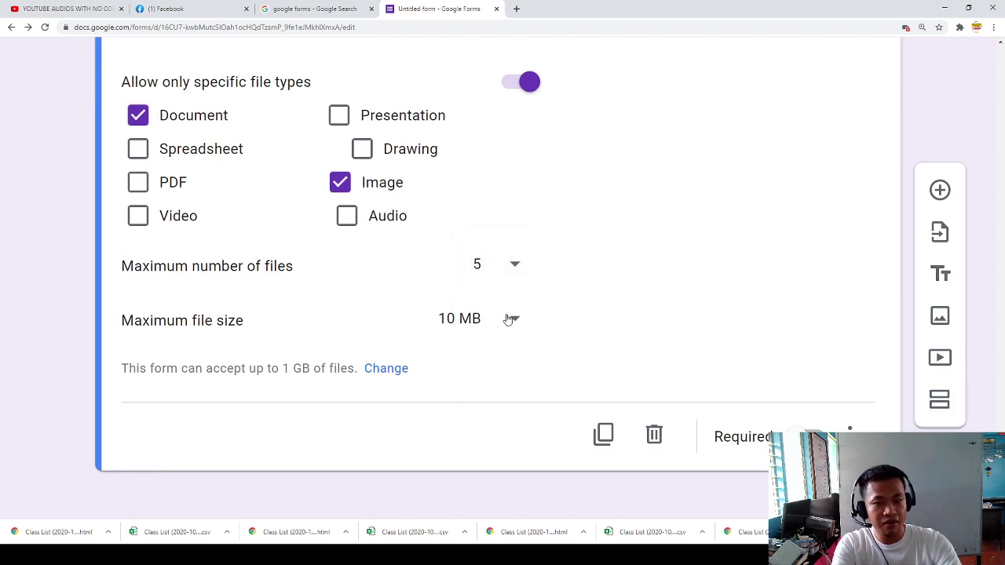
pyautogui.scroll(1, 501, 317)
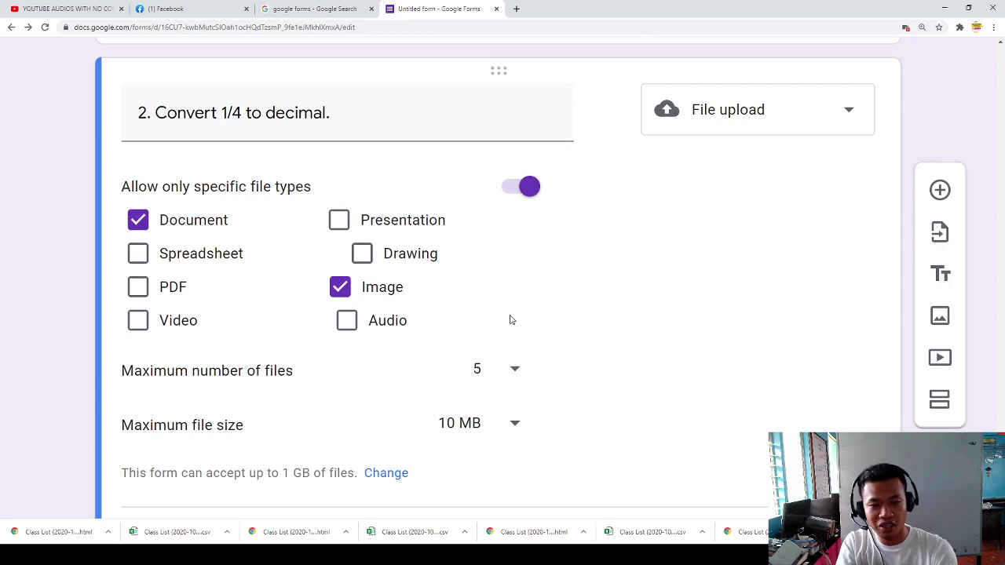
pyautogui.scroll(-1, 469, 438)
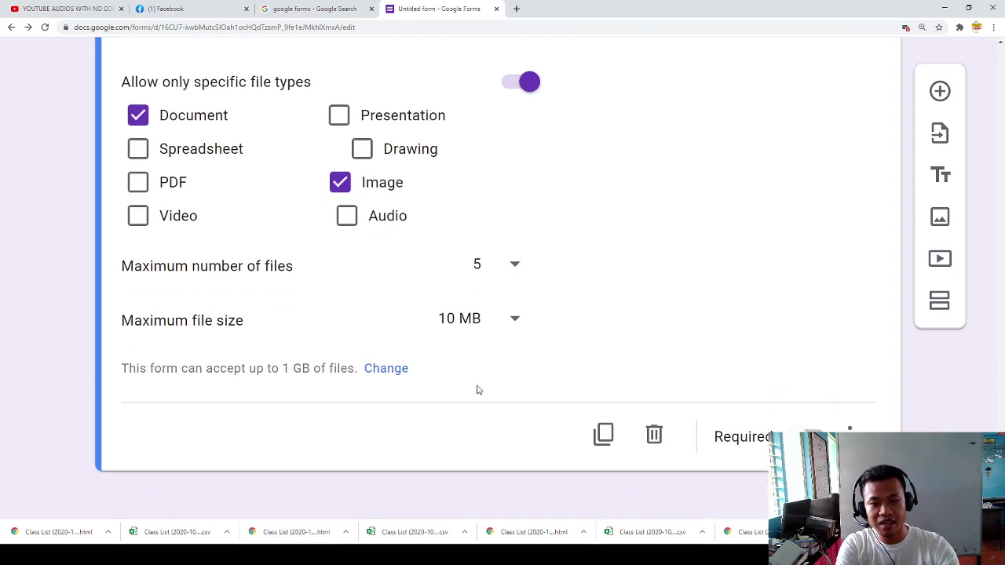
pyautogui.click(488, 322)
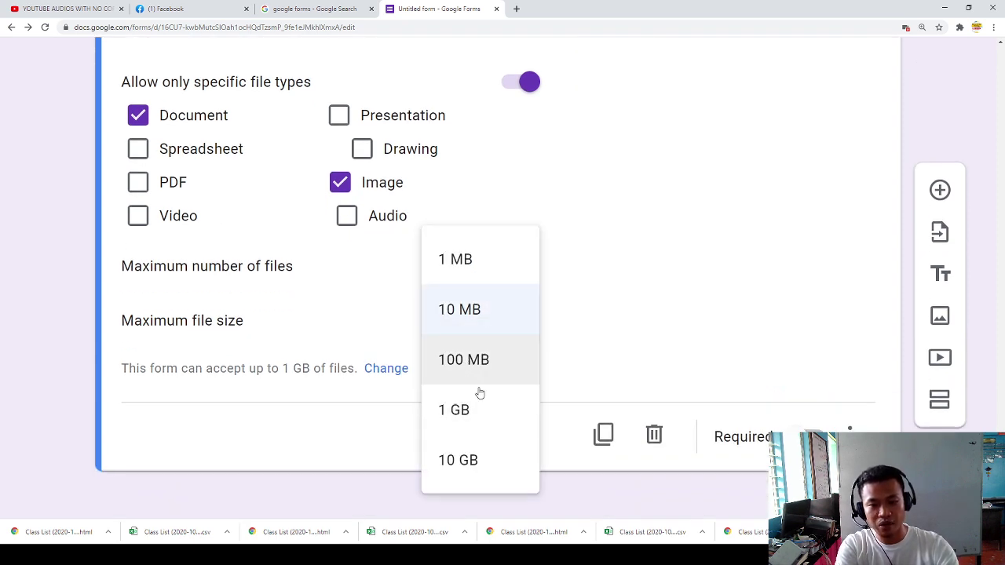
pyautogui.click(472, 314)
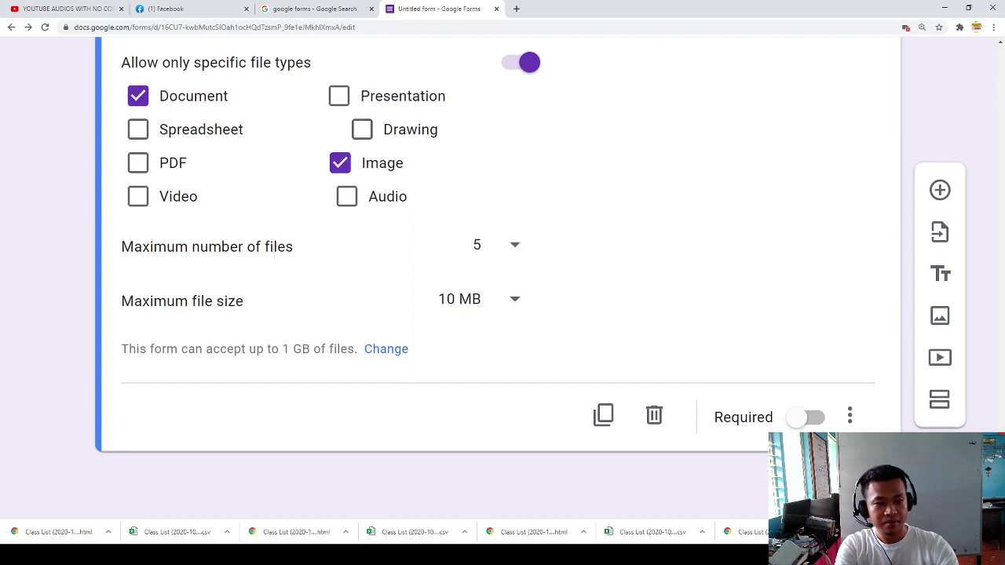
pyautogui.click(802, 419)
pyautogui.scroll(3, 639, 285)
pyautogui.scroll(-3, 639, 285)
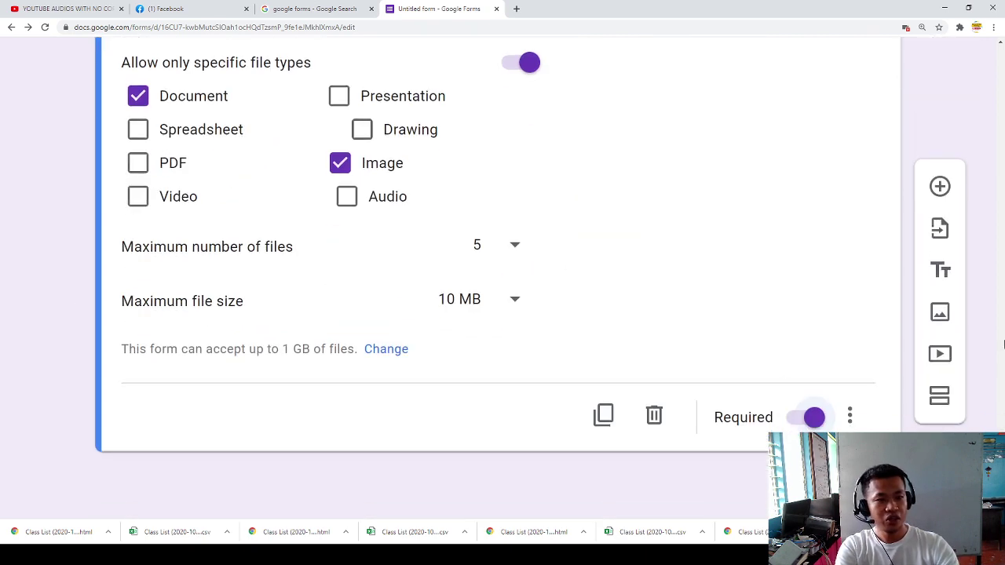
pyautogui.click(939, 399)
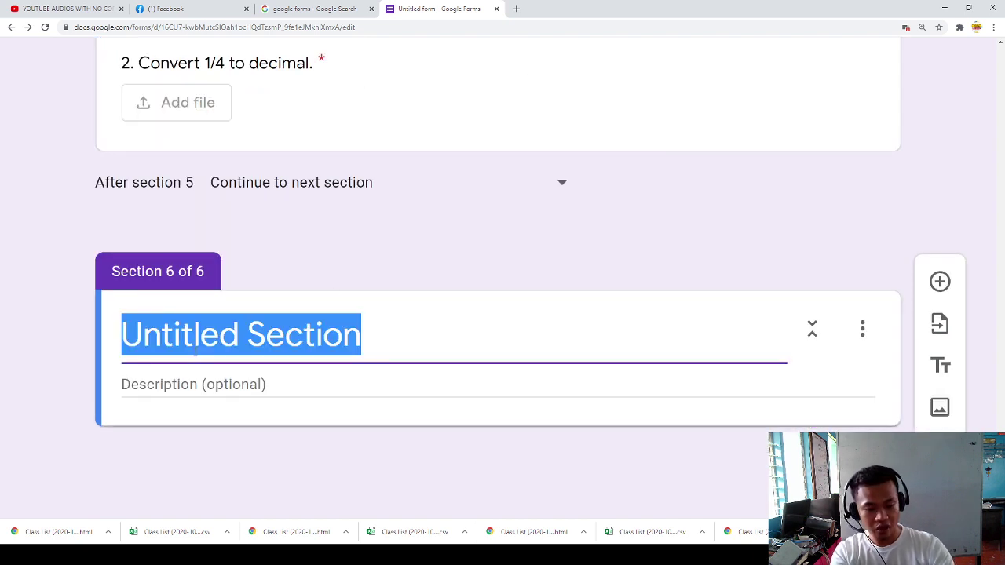
# Step: Title Section 6 'CONGRATULATIONS.'
pyautogui.write('O')
pyautogui.press('BackSpace')
pyautogui.write('COngfr')
pyautogui.press('BackSpace')
pyautogui.press('BackSpace')
pyautogui.press('BackSpace')
pyautogui.press('BackSpace')
pyautogui.write('N')
pyautogui.press('BackSpace')
pyautogui.press('BackSpace')
pyautogui.write('G')
pyautogui.press('BackSpace')
pyautogui.write('NGT')
pyautogui.press('BackSpace')
pyautogui.write('RATULATIONS.')
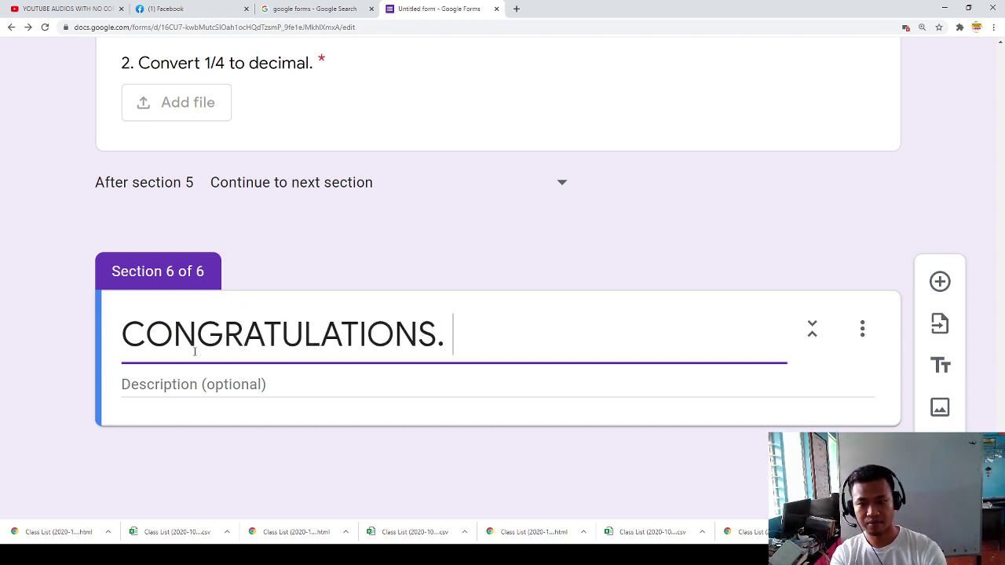
# Step: Give the section the description 'You made it on time....'
pyautogui.click(173, 388)
pyautogui.write('YOu mna')
pyautogui.press('BackSpace')
pyautogui.press('BackSpace')
pyautogui.press('BackSpace')
pyautogui.press('BackSpace')
pyautogui.press('BackSpace')
pyautogui.press('BackSpace')
pyautogui.write('ouy')
pyautogui.write(' made it on tim')
pyautogui.write('e..')
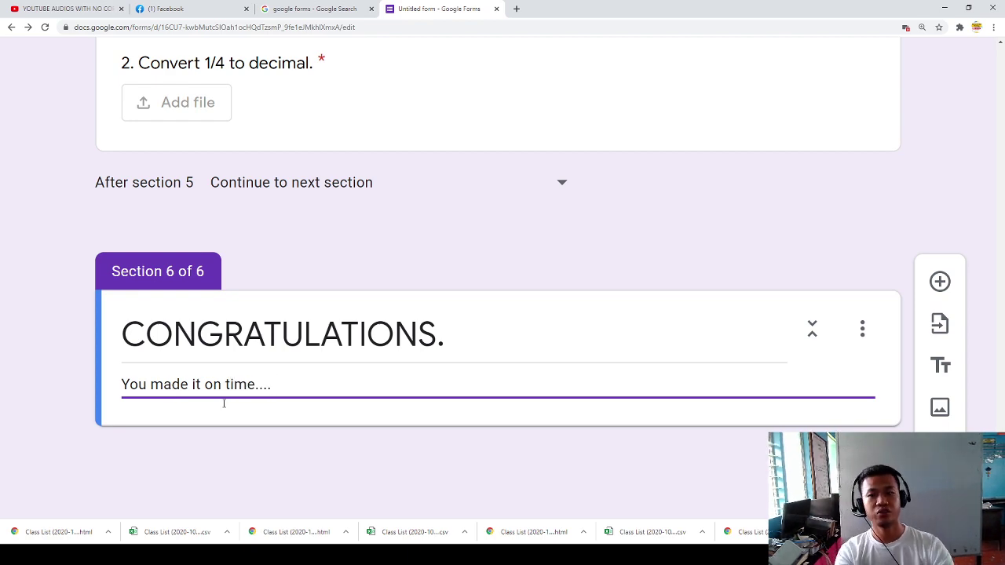
pyautogui.scroll(20, 579, 280)
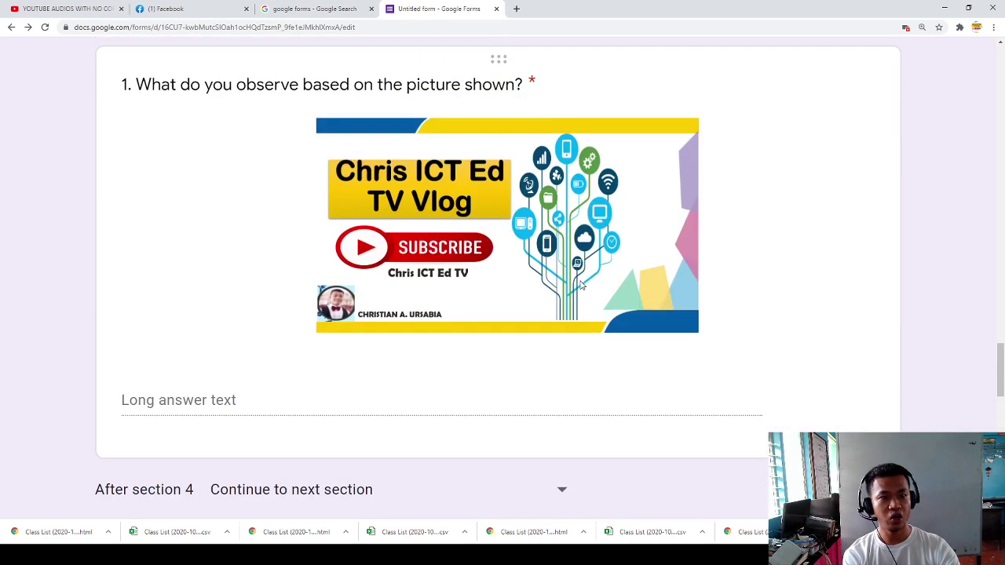
pyautogui.scroll(15, 579, 280)
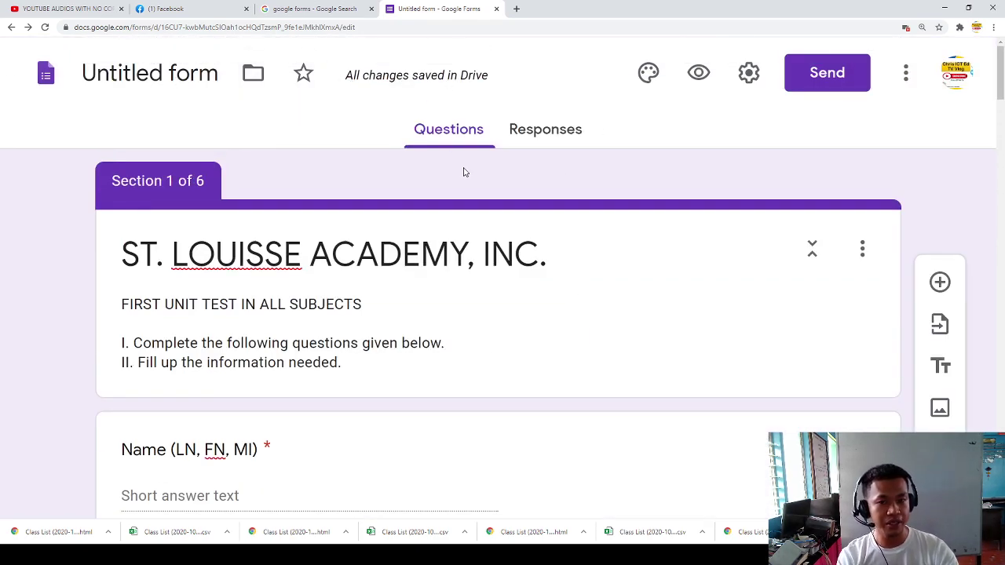
pyautogui.scroll(3, 463, 172)
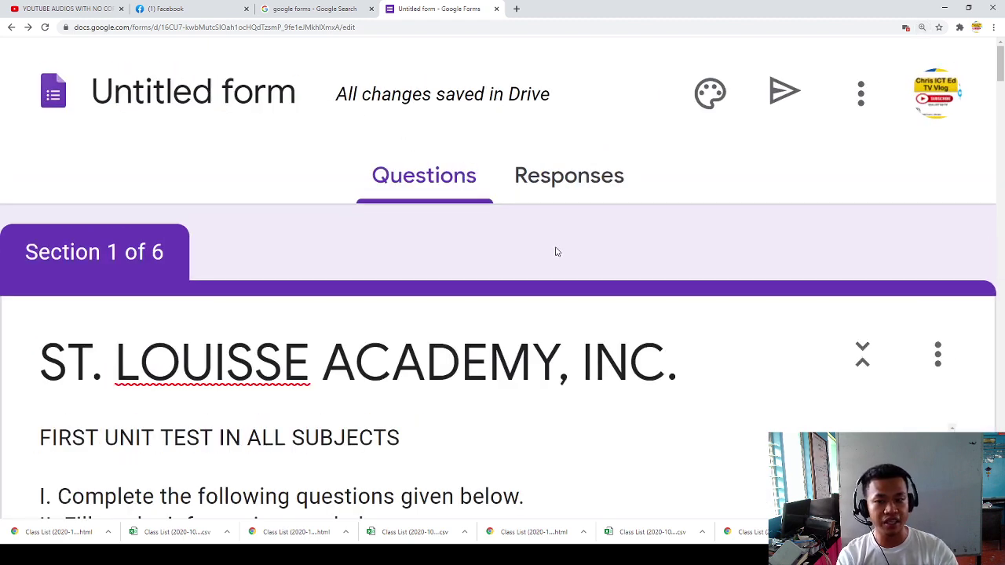
pyautogui.scroll(-3, 554, 251)
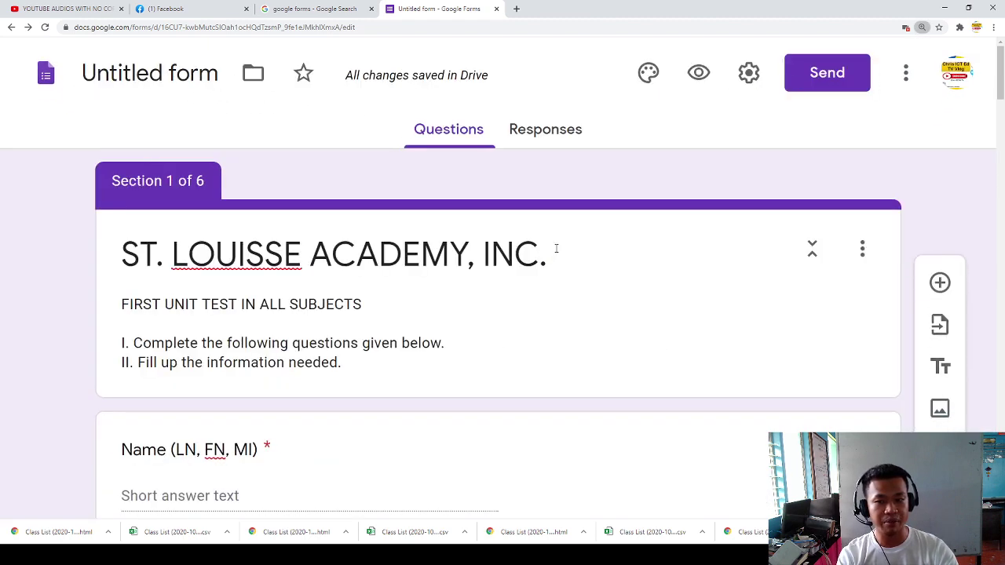
# Step: Open the form preview and look over the title and instructions
pyautogui.click(699, 75)
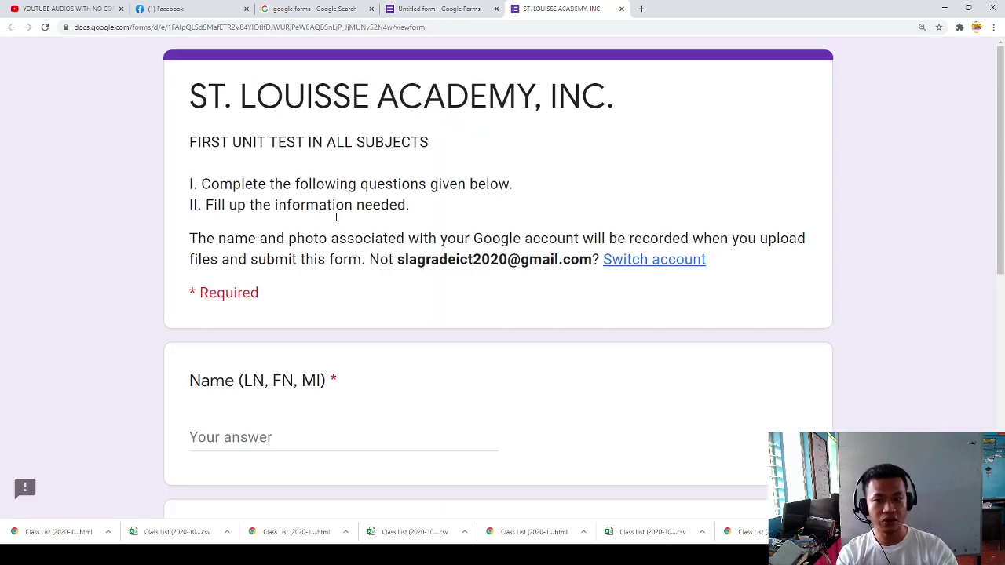
pyautogui.moveTo(208, 96); pyautogui.dragTo(488, 96)
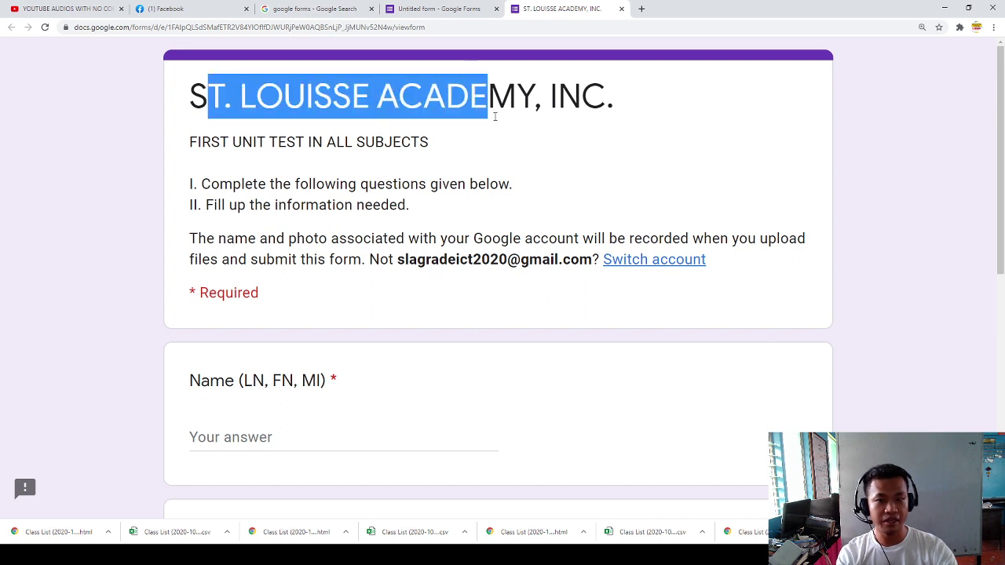
pyautogui.scroll(-2, 332, 168)
pyautogui.click(345, 89)
pyautogui.moveTo(215, 86); pyautogui.dragTo(428, 135)
pyautogui.click(402, 138)
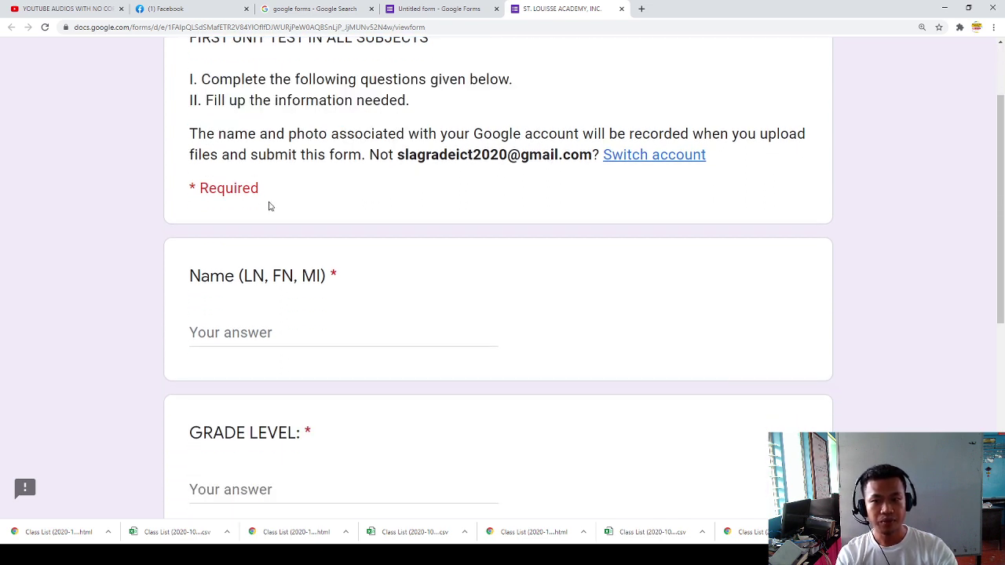
pyautogui.scroll(-1, 246, 244)
# Step: Enter the student's full name in the Name question, correcting the middle initial
pyautogui.click(227, 280)
pyautogui.scroll(-2, 236, 281)
pyautogui.scroll(-1, 236, 282)
pyautogui.scroll(2, 249, 269)
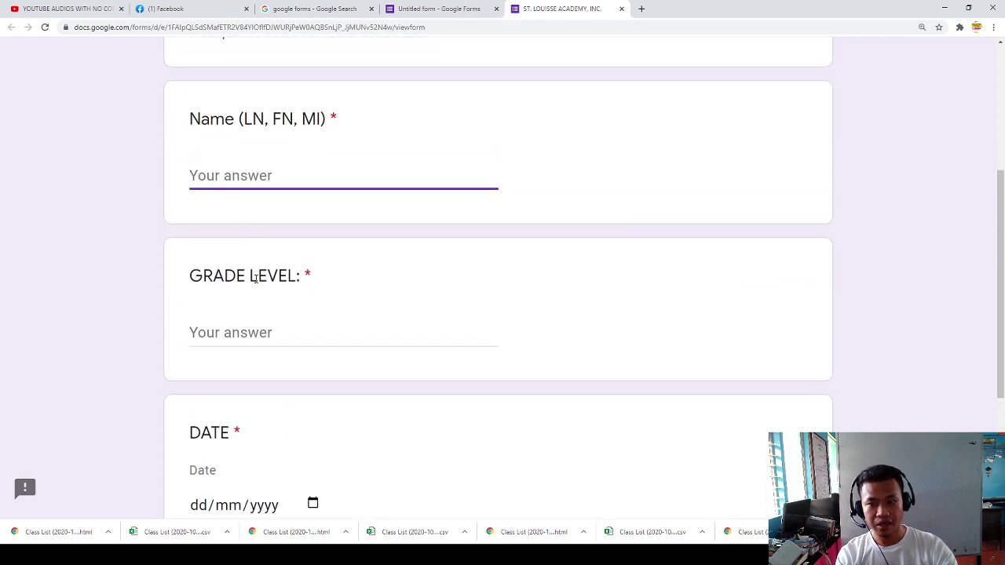
pyautogui.scroll(4, 254, 276)
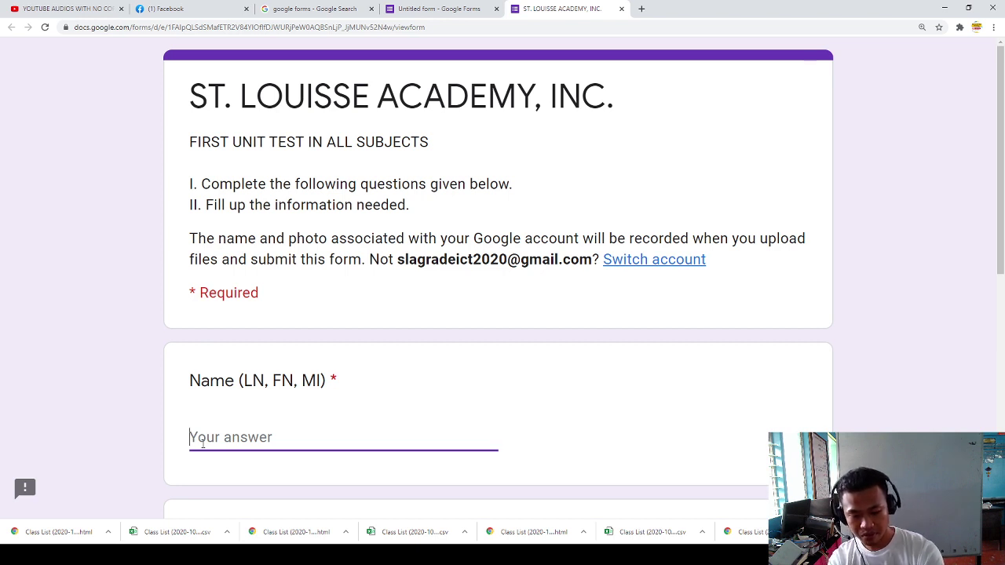
pyautogui.write('Dela Cruz')
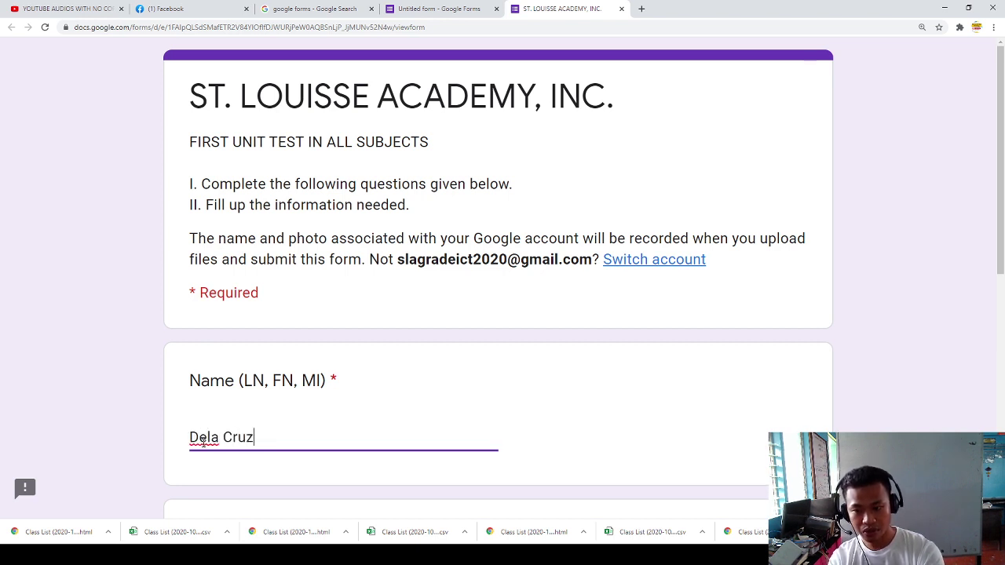
pyautogui.write(', Juan M.')
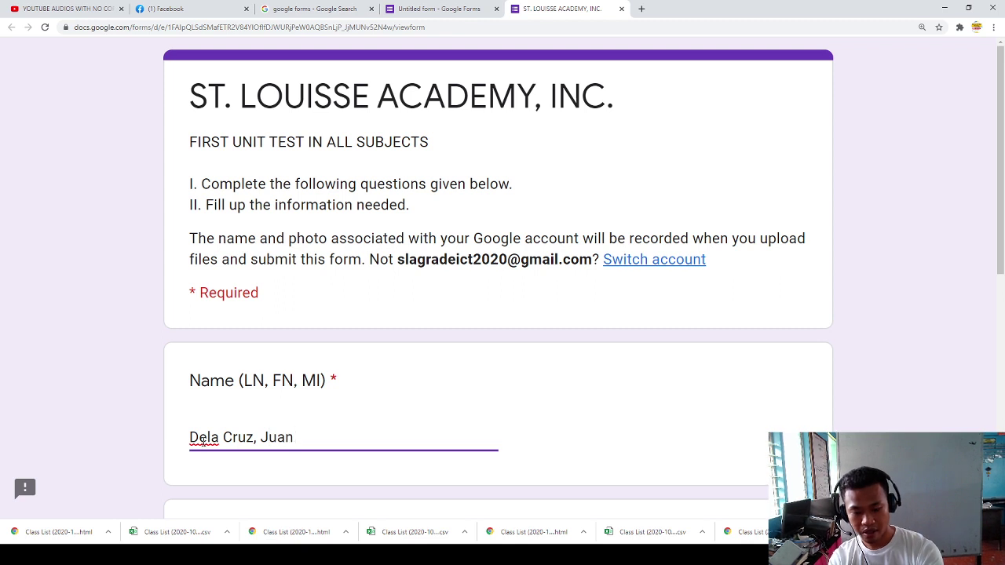
pyautogui.press('BackSpace')
pyautogui.press('BackSpace')
pyautogui.write('C.')
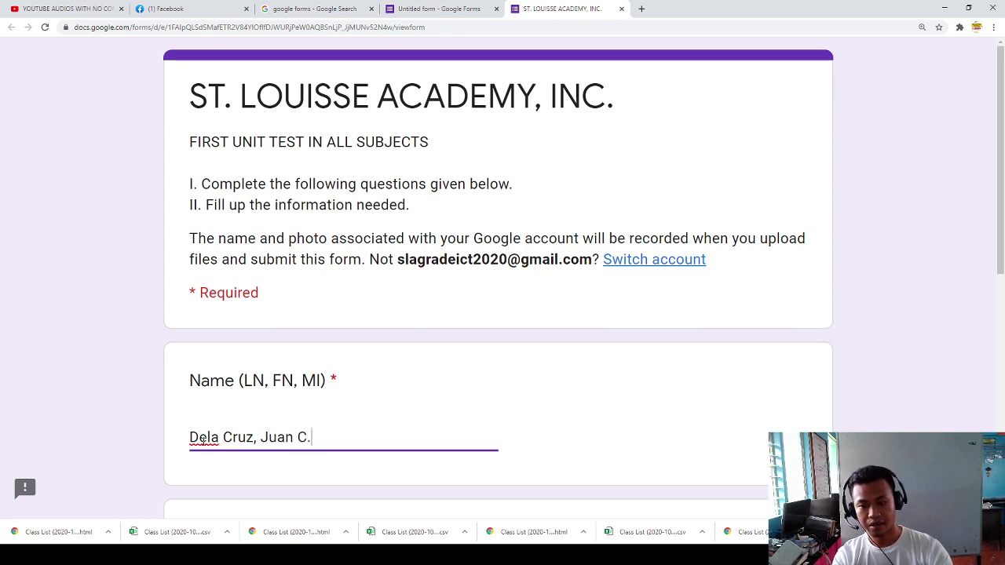
# Step: Enter GRADE 7 as the grade level and 06/10/2020 as the date, then continue
pyautogui.scroll(-3, 203, 438)
pyautogui.click(231, 382)
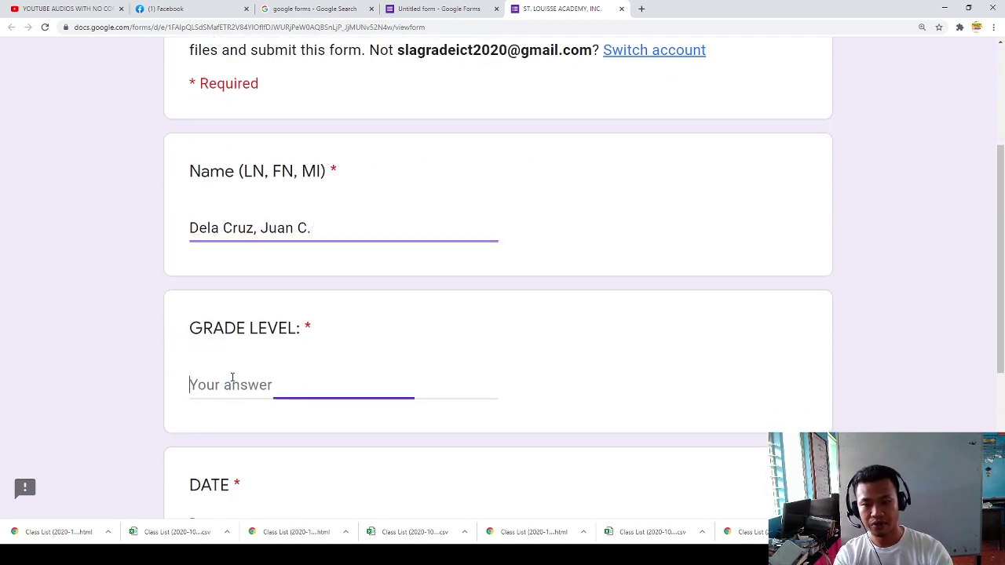
pyautogui.write('GRADE 7')
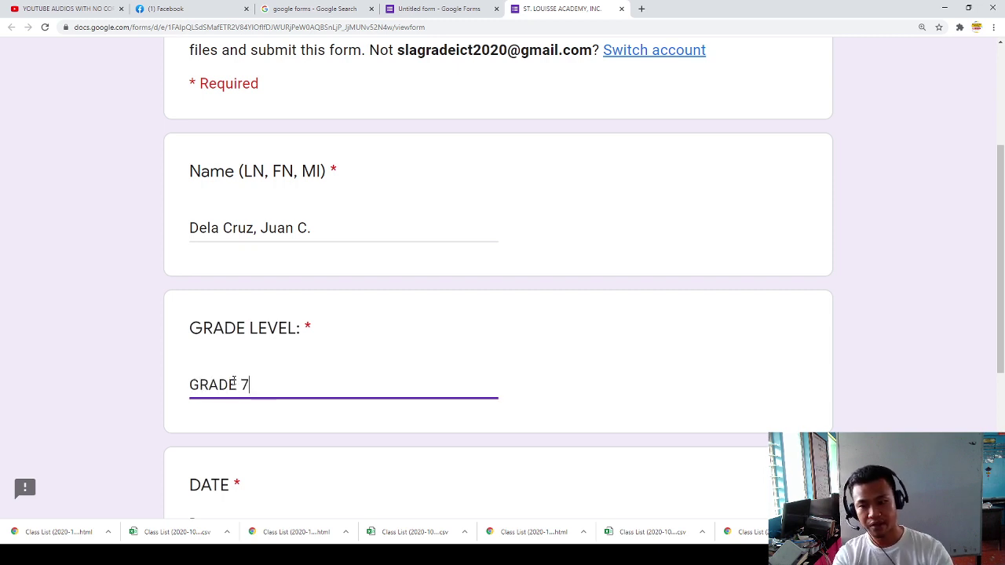
pyautogui.scroll(-2, 251, 355)
pyautogui.click(314, 406)
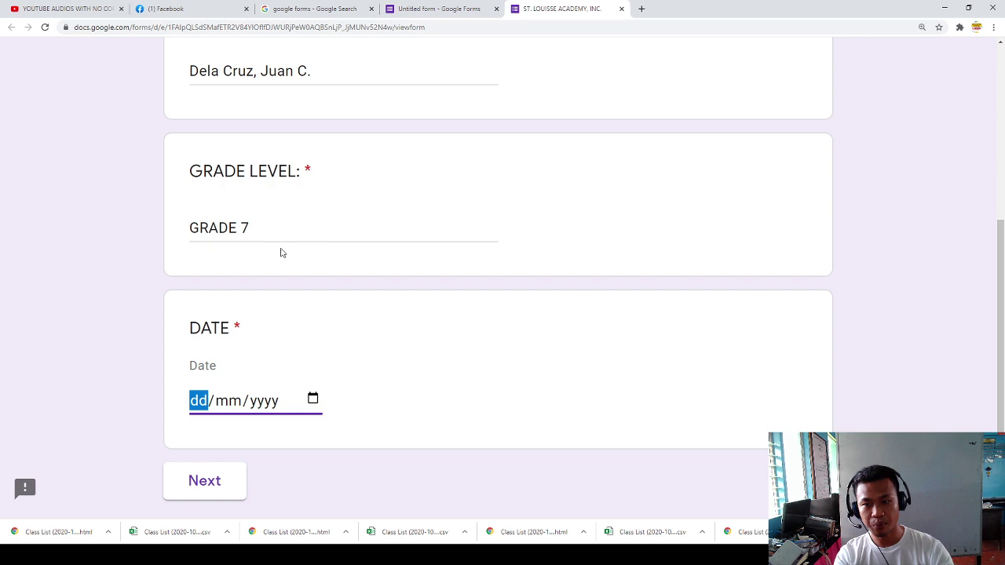
pyautogui.write('06/10/2020')
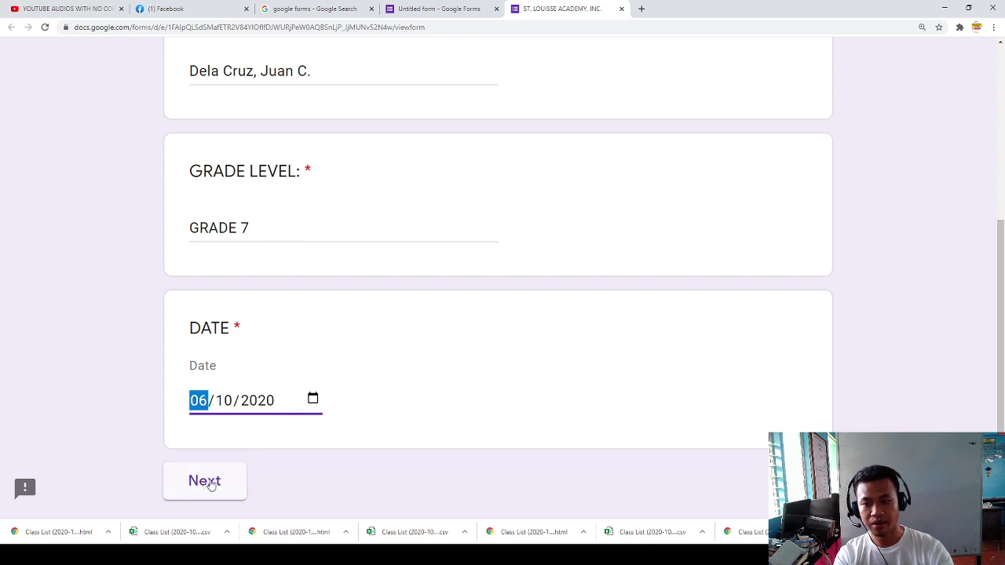
pyautogui.scroll(-2, 208, 487)
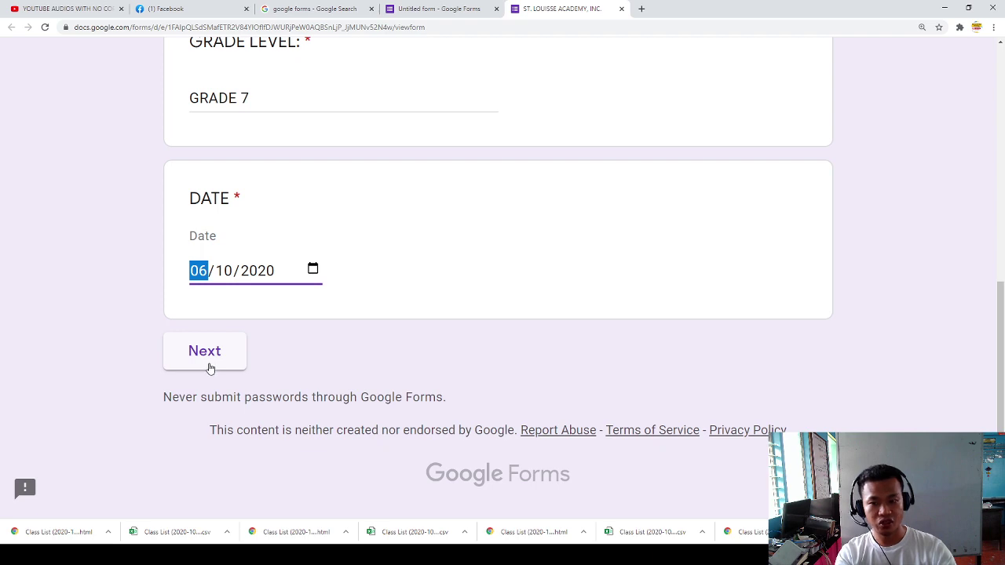
pyautogui.click(208, 367)
# Step: Answer the Science 7 section with Science and Option 1, then continue
pyautogui.scroll(-3, 307, 292)
pyautogui.scroll(-1, 215, 271)
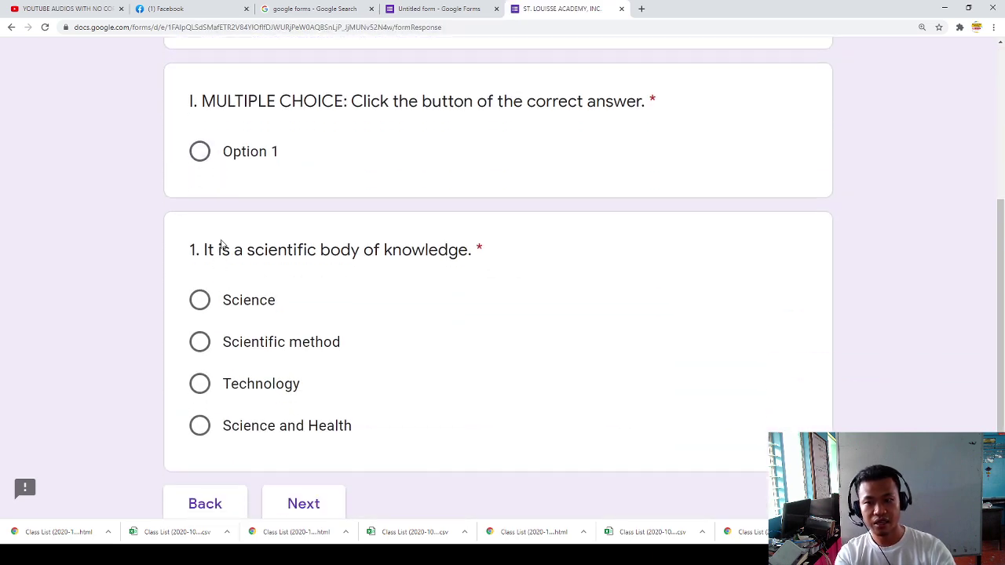
pyautogui.scroll(-1, 215, 310)
pyautogui.click(199, 196)
pyautogui.click(303, 401)
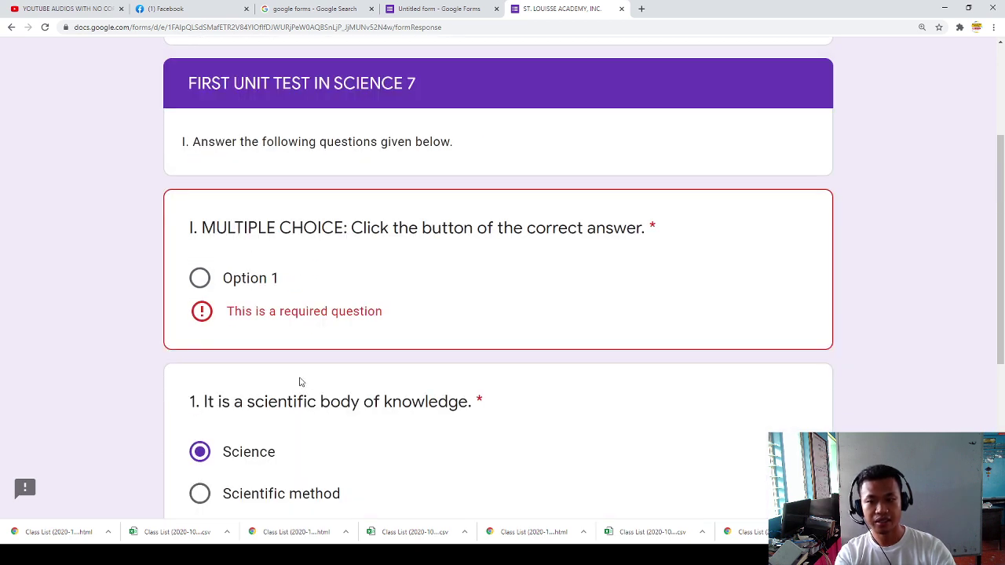
pyautogui.click(200, 278)
pyautogui.scroll(-3, 253, 350)
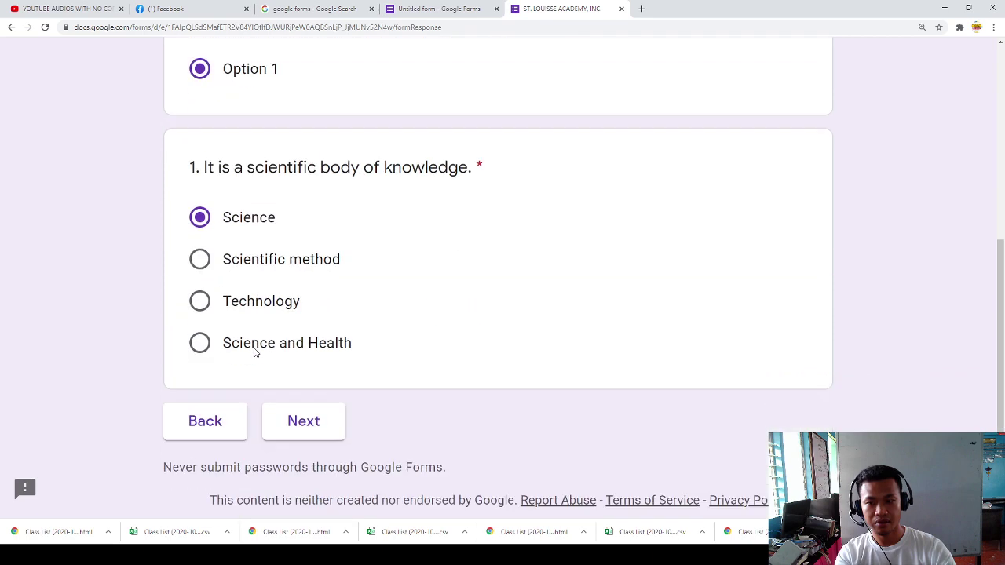
pyautogui.click(279, 351)
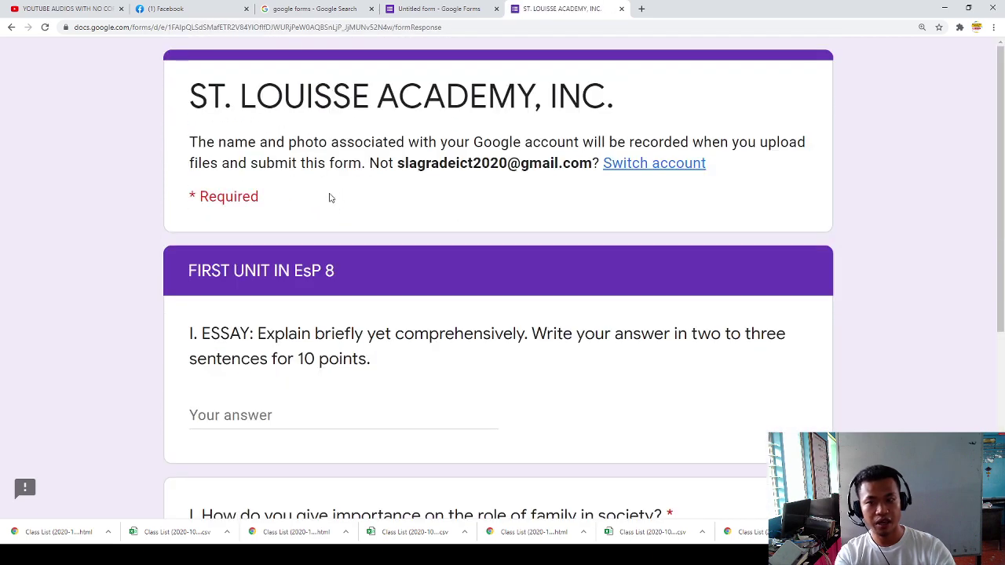
# Step: Type sample essay answers in the EsP 8 section, including the family role question, then continue
pyautogui.scroll(-1, 318, 231)
pyautogui.click(250, 263)
pyautogui.write('GFHKLG HSDF .KGJ')
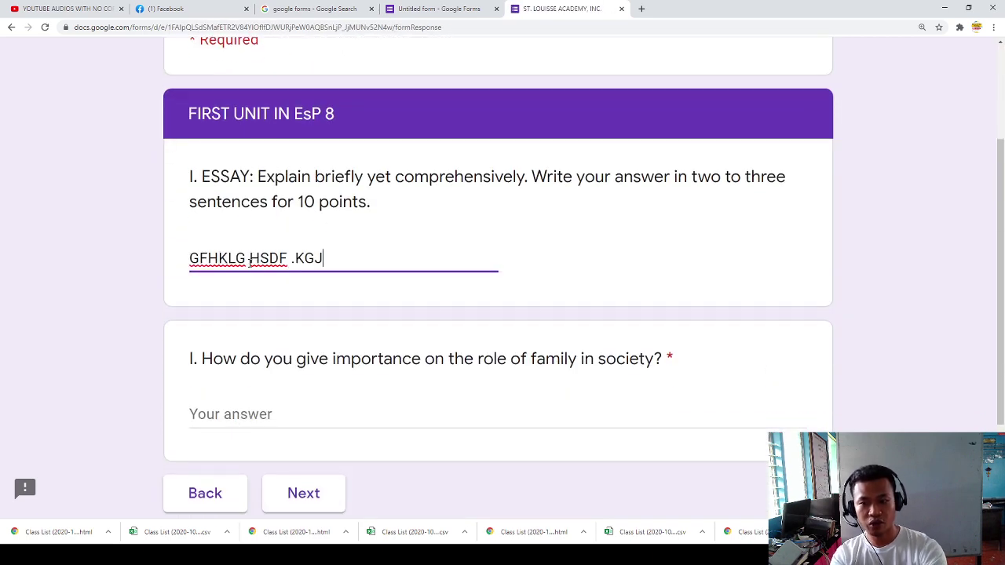
pyautogui.write('GHSFJKGGDFHGDFKJGHDFKJGHDFKLGFDGF')
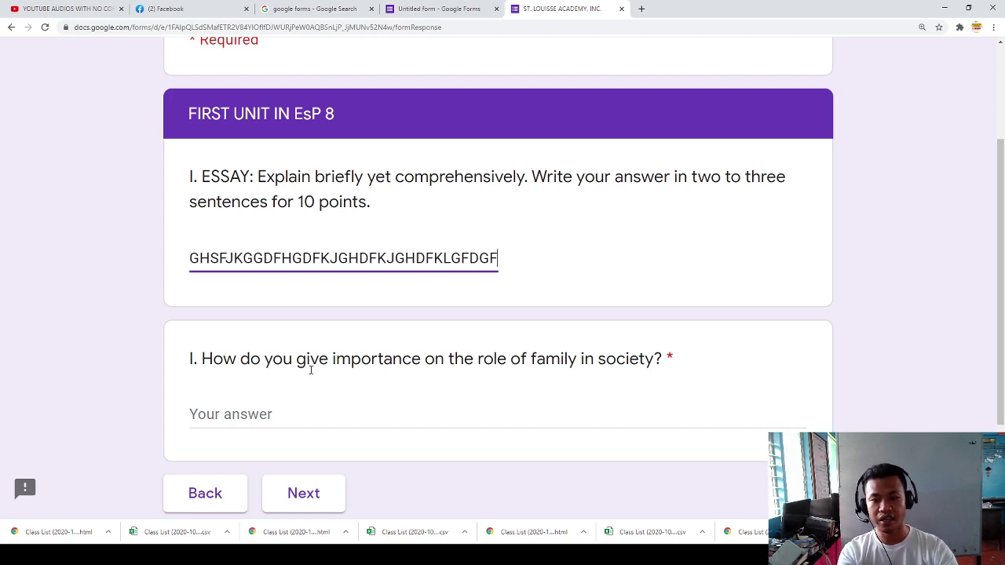
pyautogui.click(250, 408)
pyautogui.write('SDFGSDFGDKGHFDKJGHFKGJHGFJKGF')
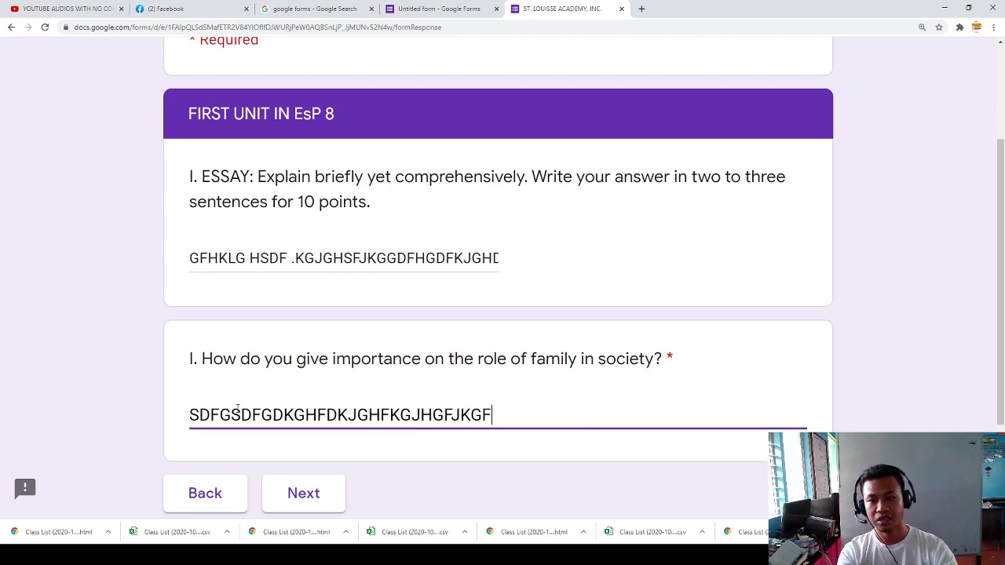
pyautogui.scroll(-2, 238, 407)
pyautogui.click(303, 352)
# Step: Choose Option 1 and answer the picture observation question in English 2, then continue
pyautogui.scroll(-2, 298, 348)
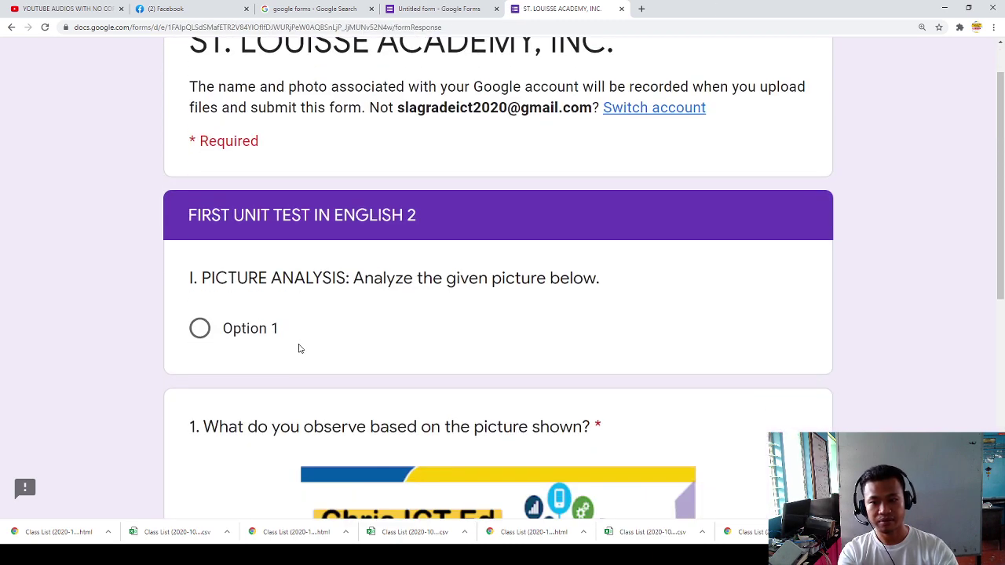
pyautogui.click(210, 294)
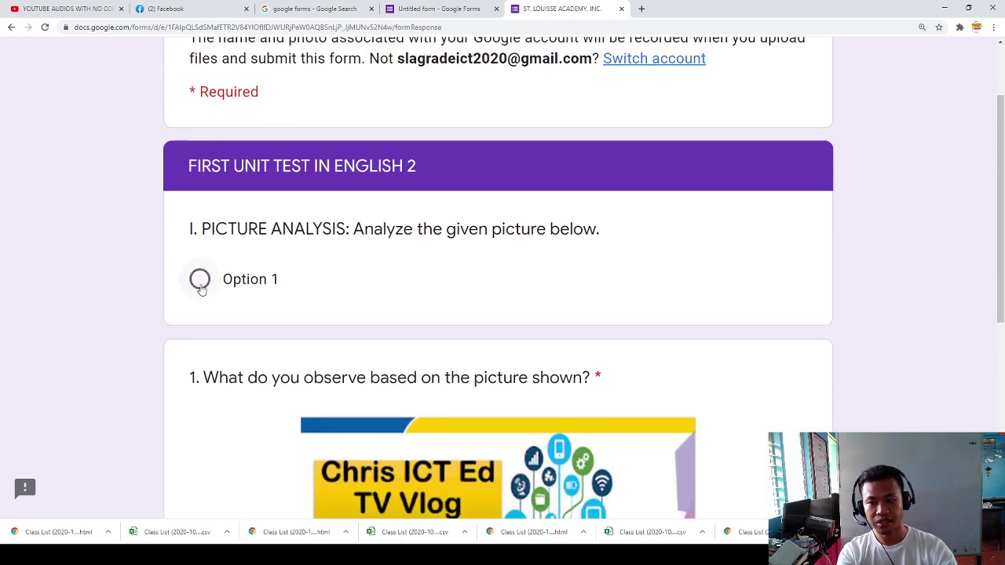
pyautogui.scroll(-2, 227, 302)
pyautogui.scroll(-3, 758, 168)
pyautogui.scroll(2, 750, 168)
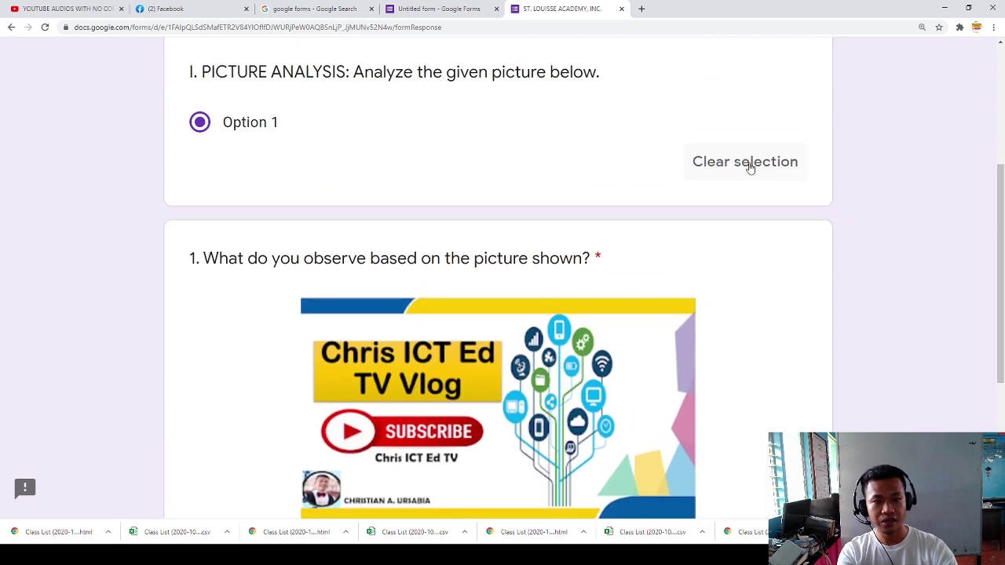
pyautogui.click(729, 170)
pyautogui.click(200, 126)
pyautogui.scroll(-3, 197, 136)
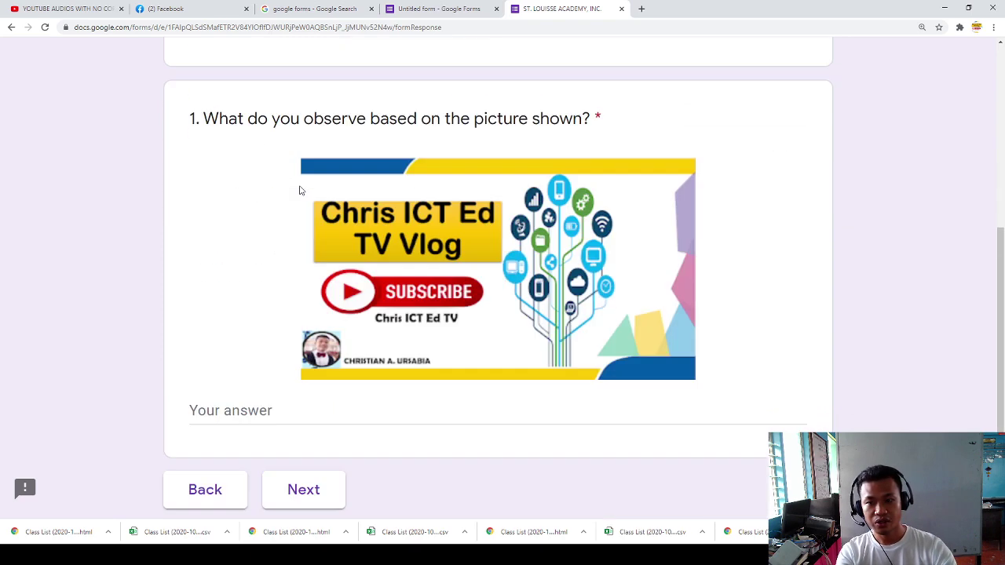
pyautogui.click(270, 343)
pyautogui.write('FDGHHNJGH')
pyautogui.write('JGHJGHJGHJHJ')
pyautogui.click(322, 417)
# Step: Answer 5 for 2+3 and upload cover.PNG as the file answer
pyautogui.scroll(-1, 254, 337)
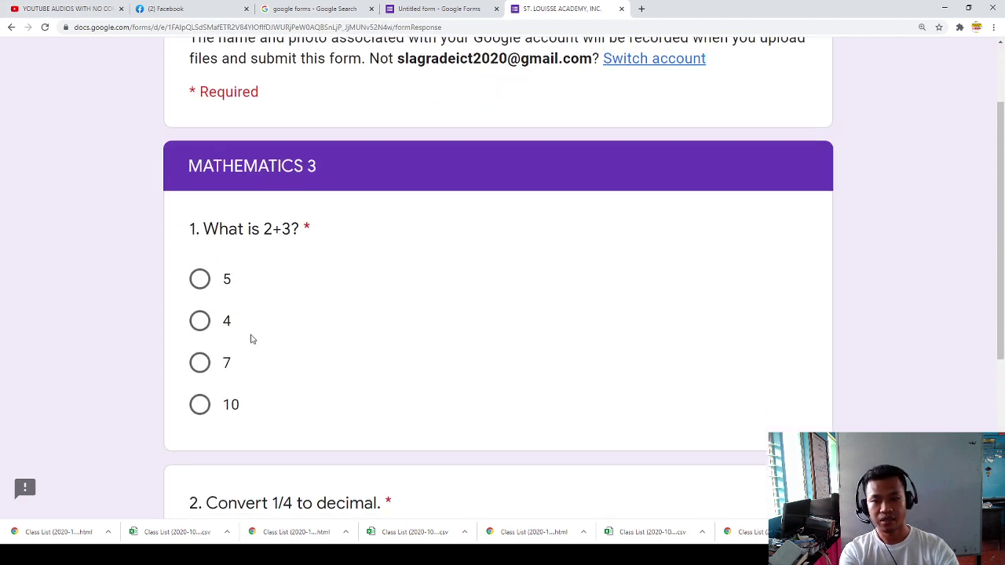
pyautogui.click(203, 284)
pyautogui.scroll(-3, 224, 345)
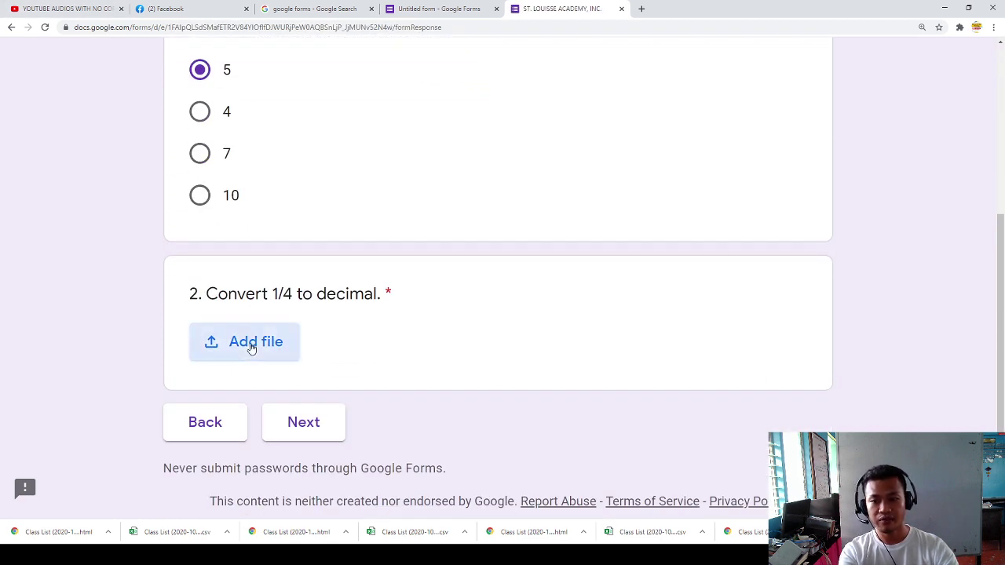
pyautogui.click(251, 343)
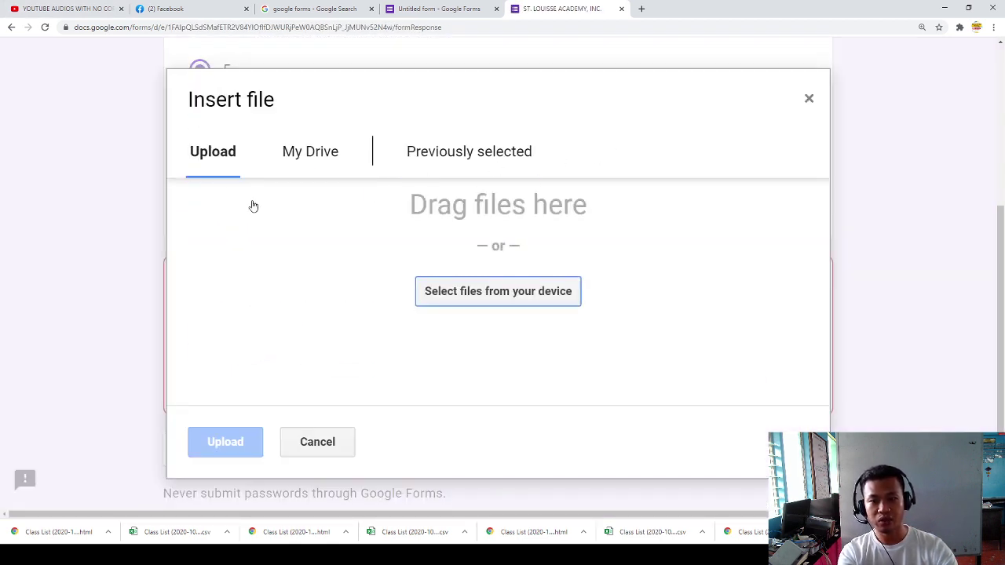
pyautogui.click(463, 299)
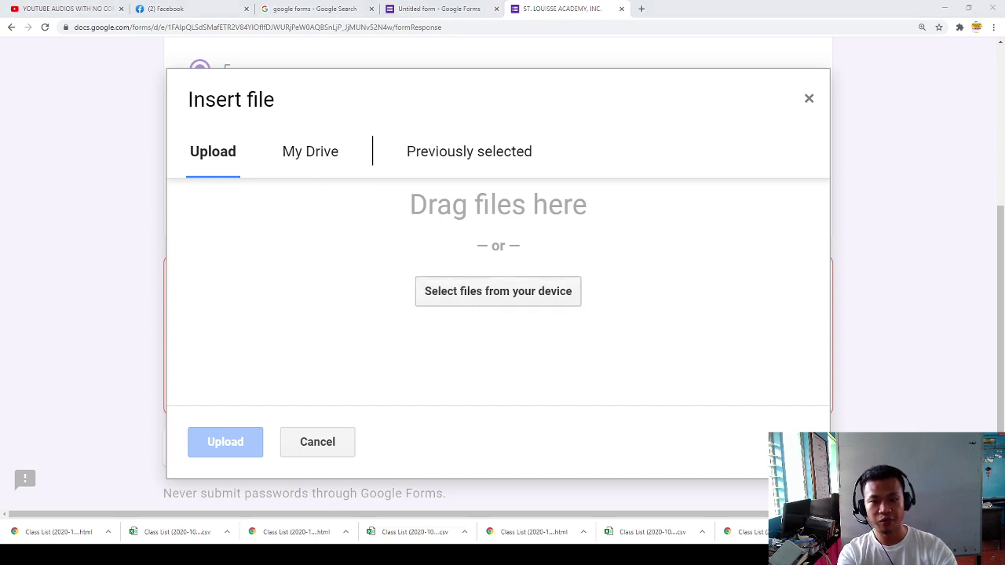
pyautogui.click(533, 335)
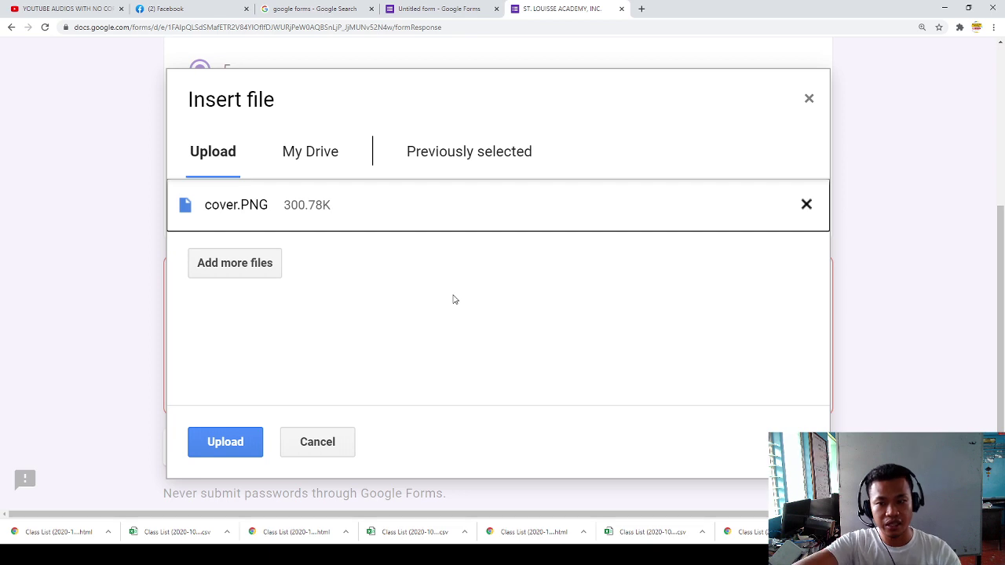
pyautogui.click(230, 434)
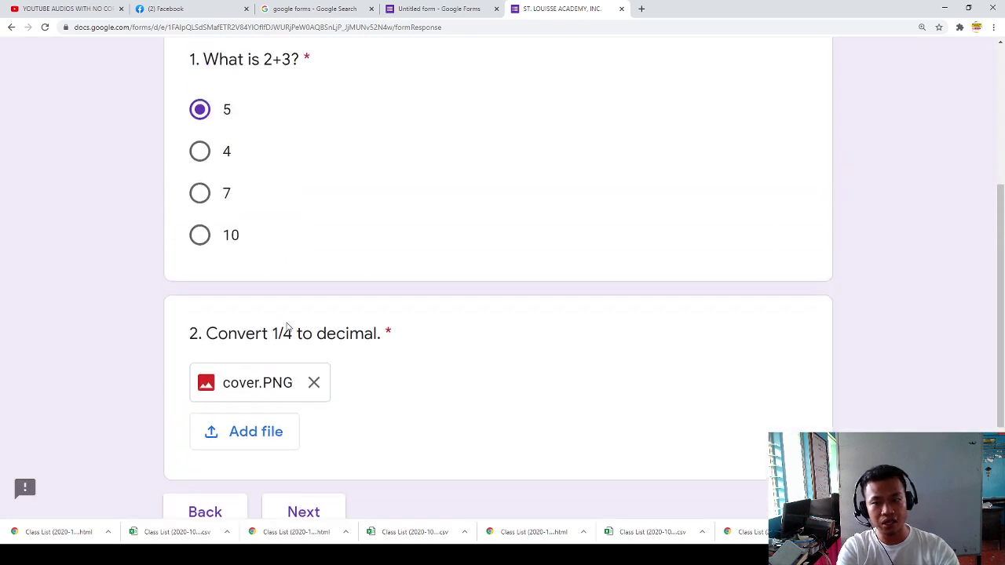
# Step: Advance to the CONGRATULATIONS section and submit the test response
pyautogui.scroll(-3, 483, 366)
pyautogui.click(312, 361)
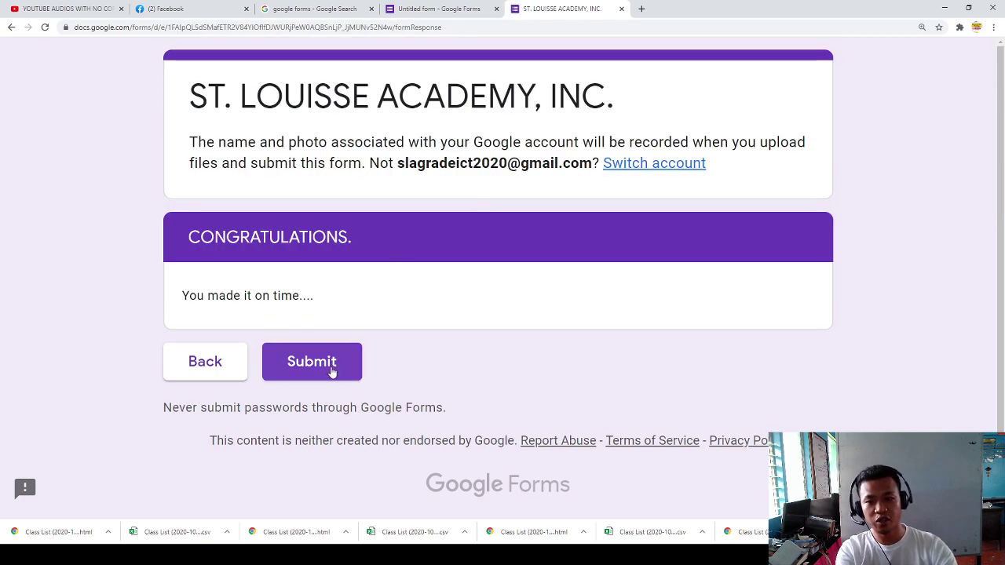
pyautogui.click(326, 365)
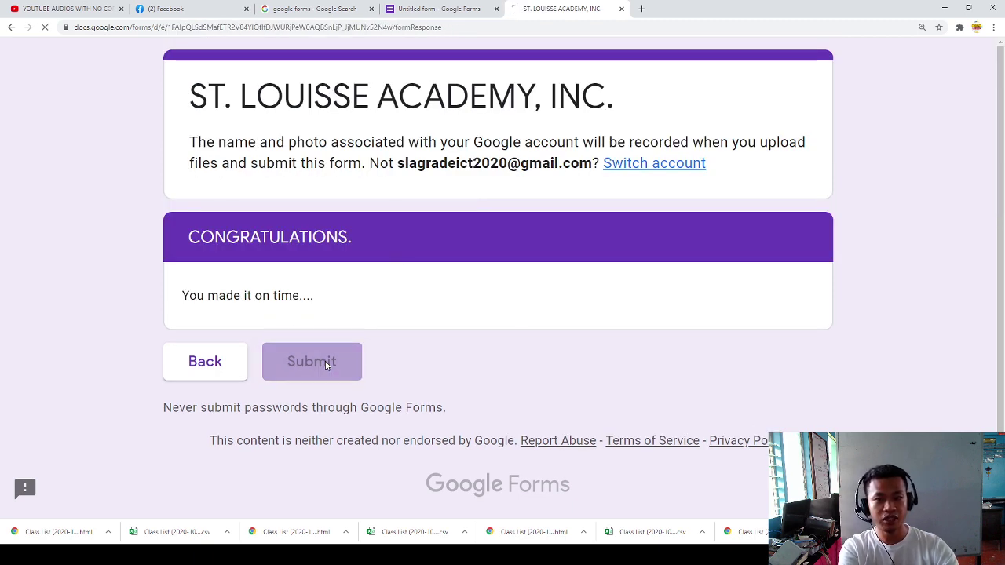
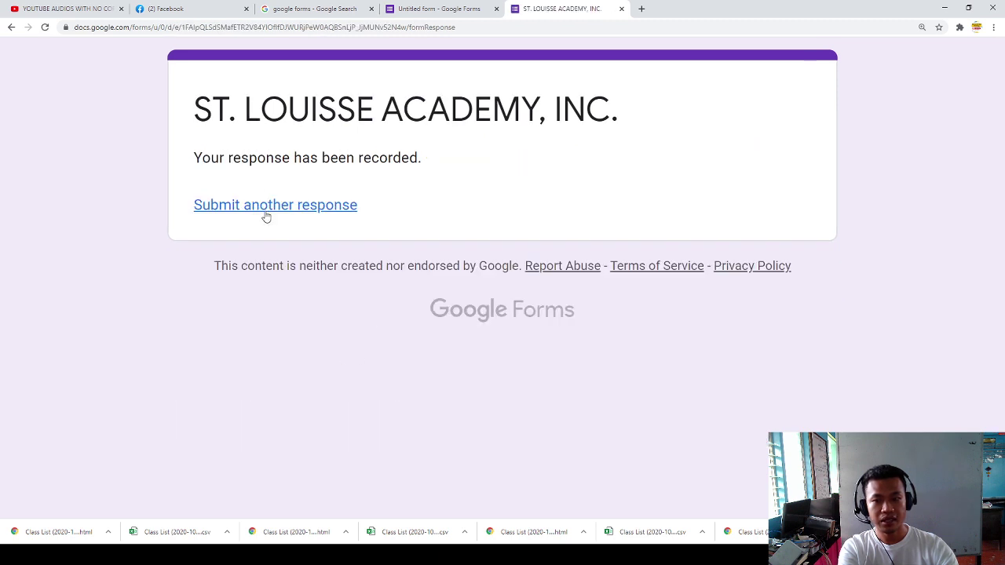
# Step: Check the form's single recorded response, then return to the question editor
pyautogui.click(437, 10)
pyautogui.click(539, 138)
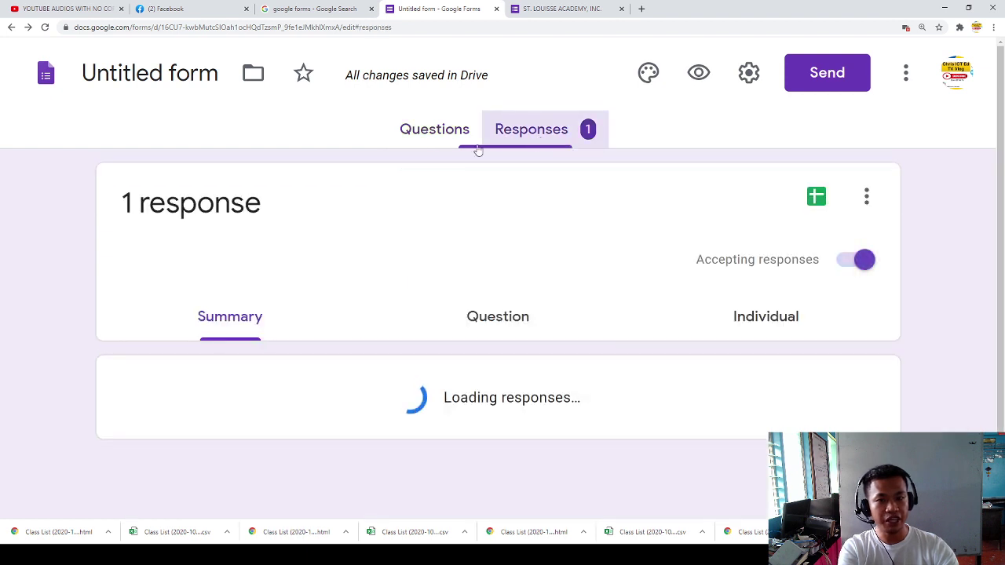
pyautogui.scroll(-2, 316, 343)
pyautogui.scroll(2, 316, 343)
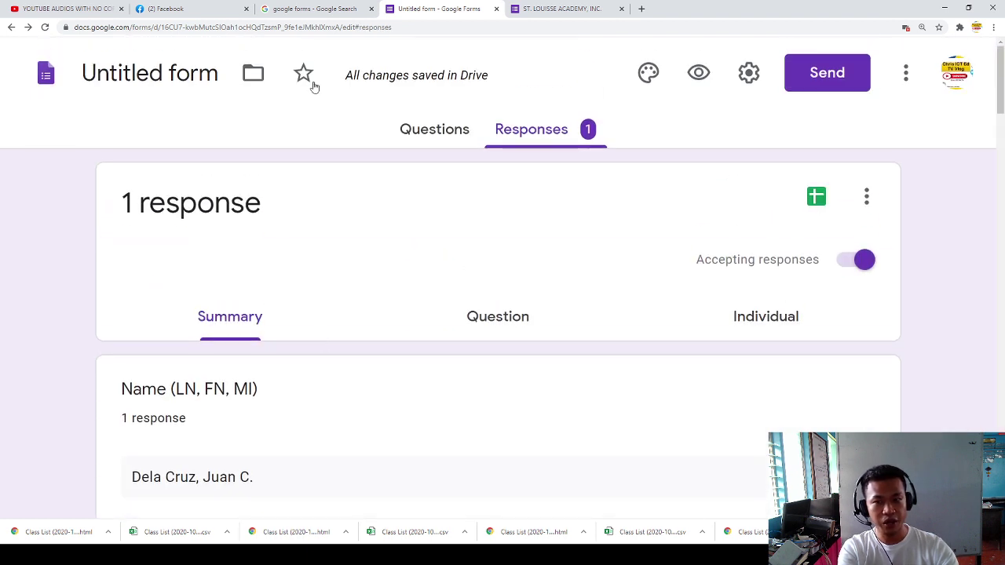
pyautogui.click(440, 140)
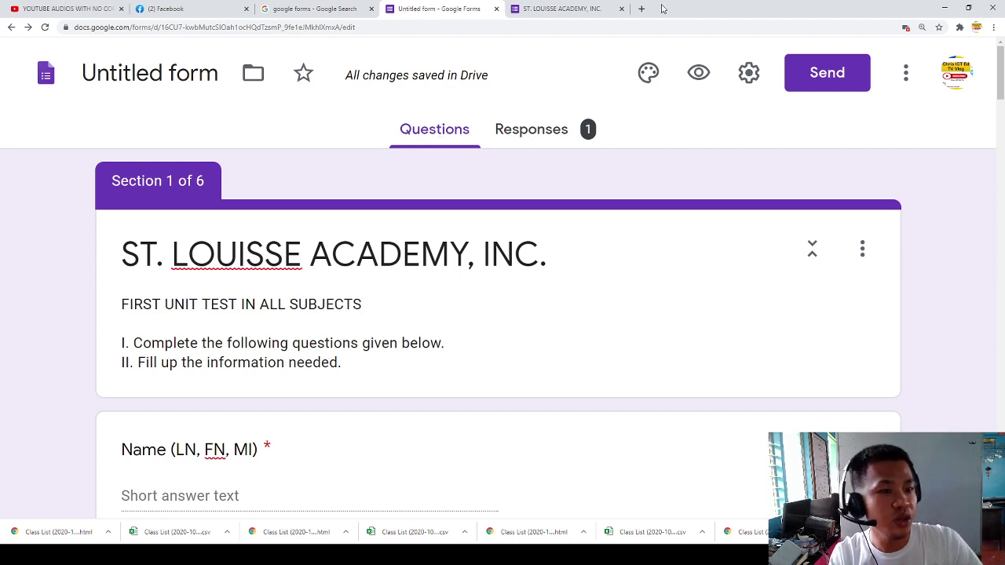
pyautogui.click(906, 77)
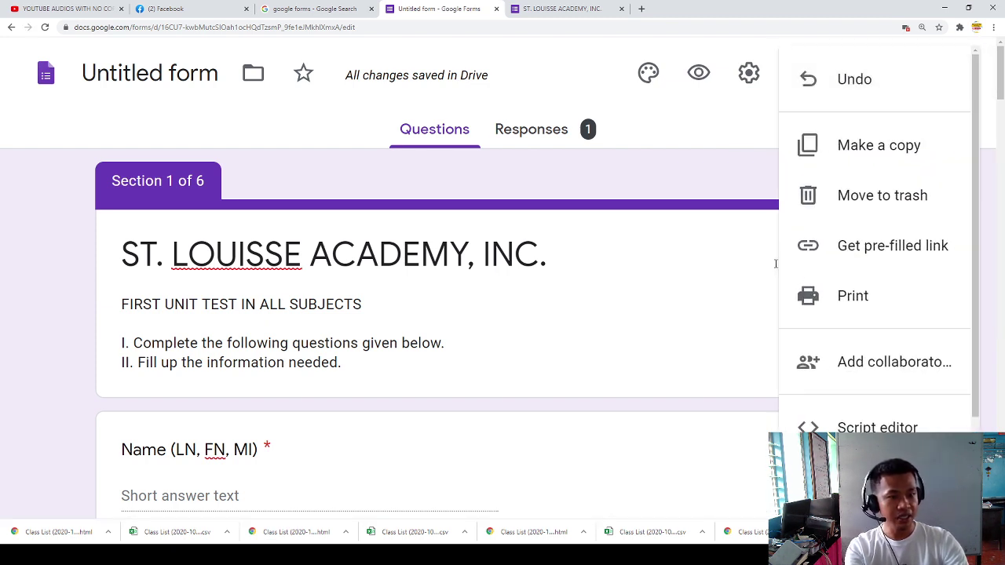
pyautogui.click(717, 173)
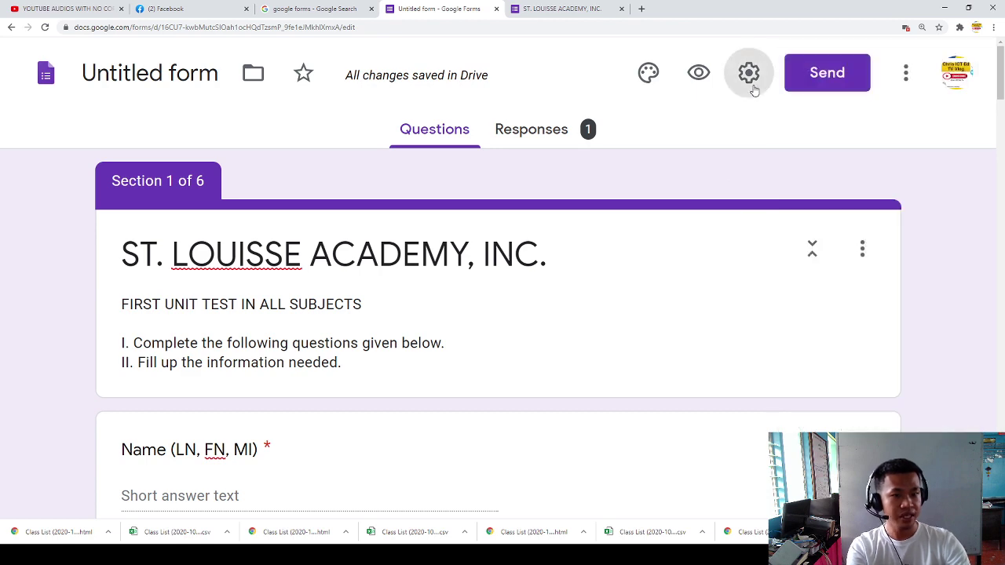
# Step: In General settings, turn on Collect email addresses and Limit to 1 response
pyautogui.click(752, 84)
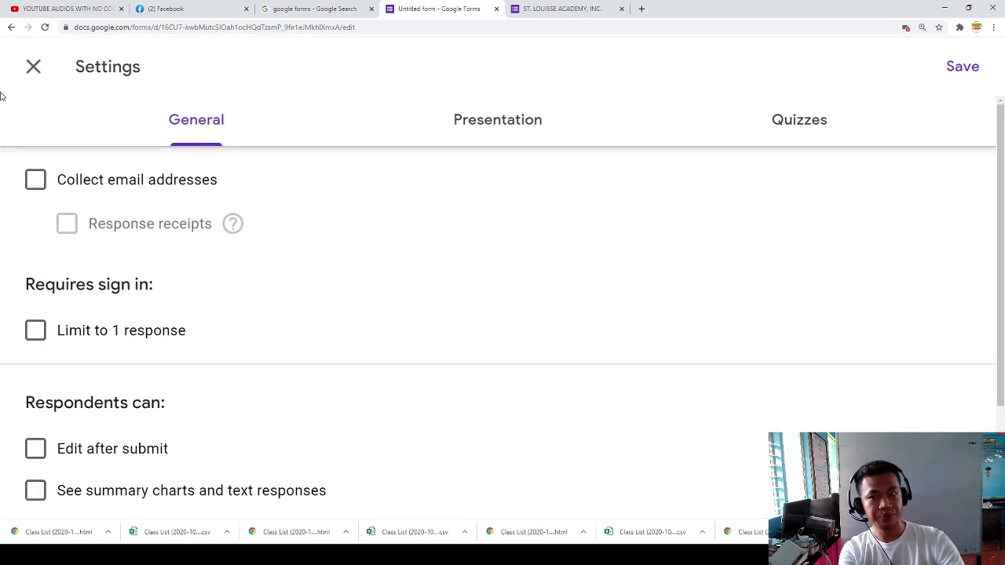
pyautogui.click(32, 67)
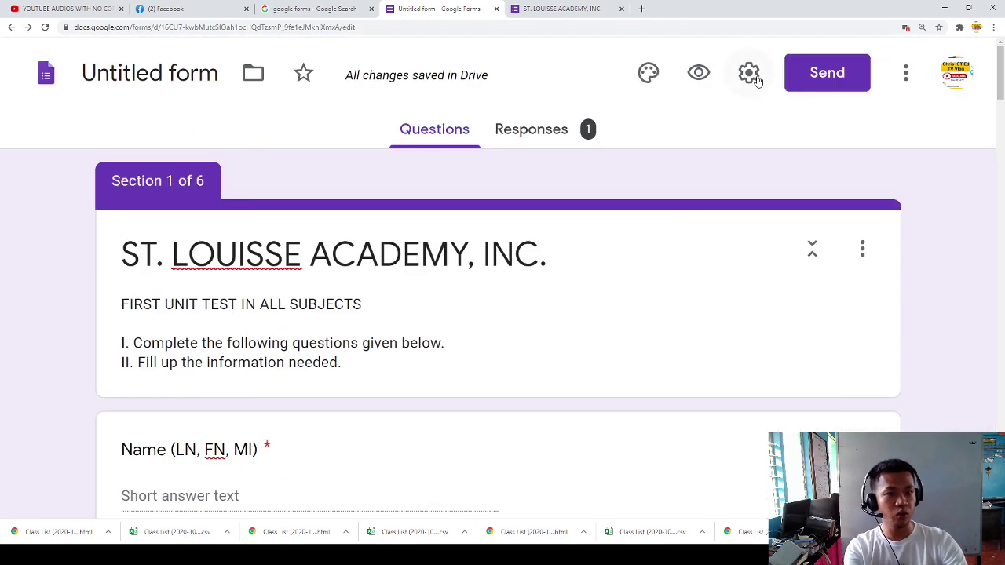
pyautogui.click(748, 74)
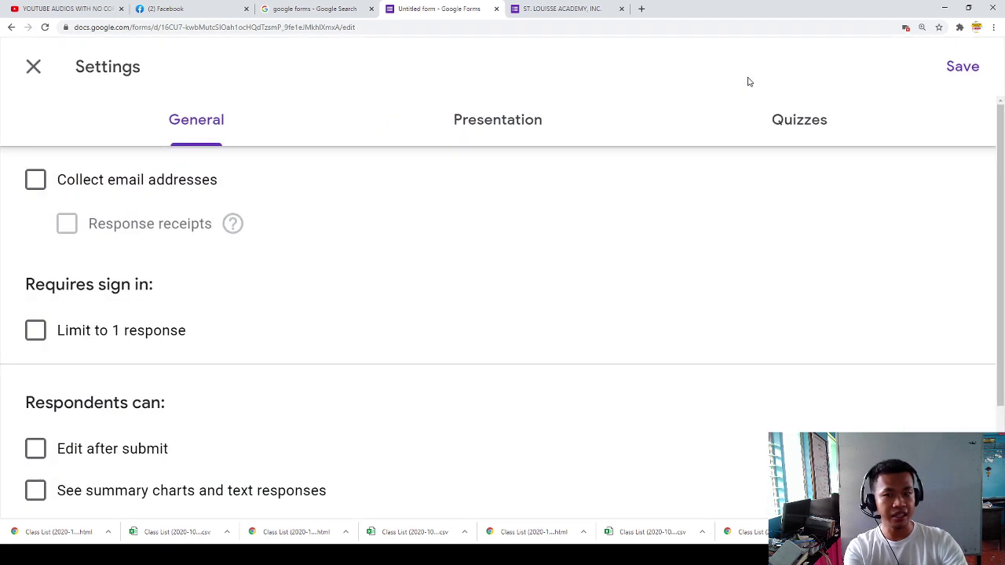
pyautogui.click(37, 188)
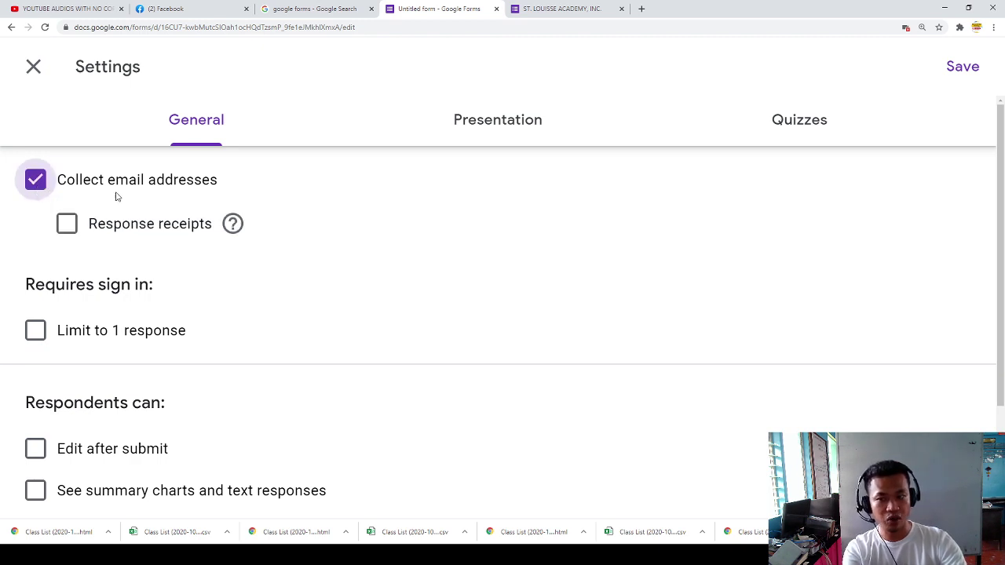
pyautogui.scroll(-1, 161, 267)
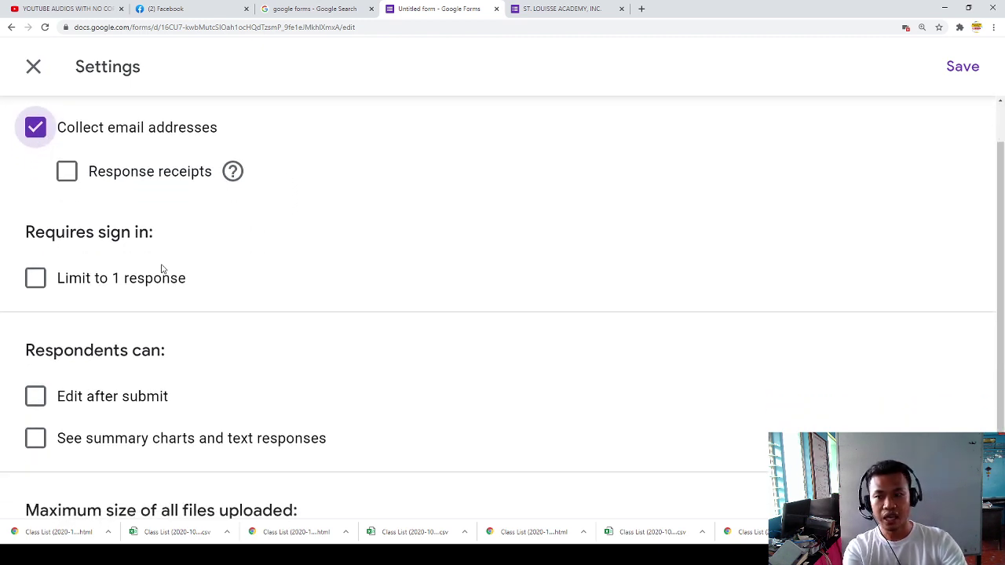
pyautogui.scroll(1, 161, 269)
pyautogui.scroll(-1, 110, 337)
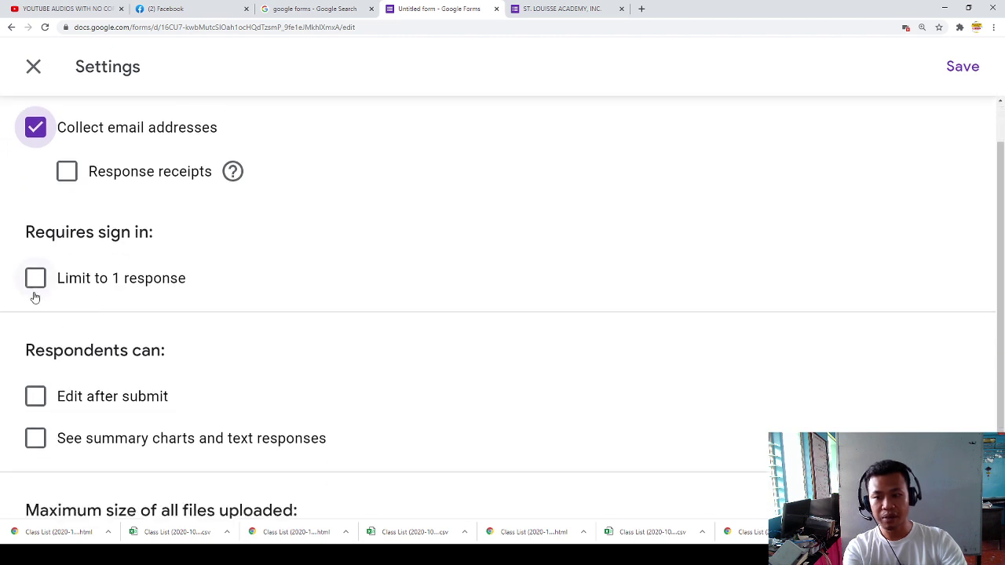
pyautogui.click(36, 281)
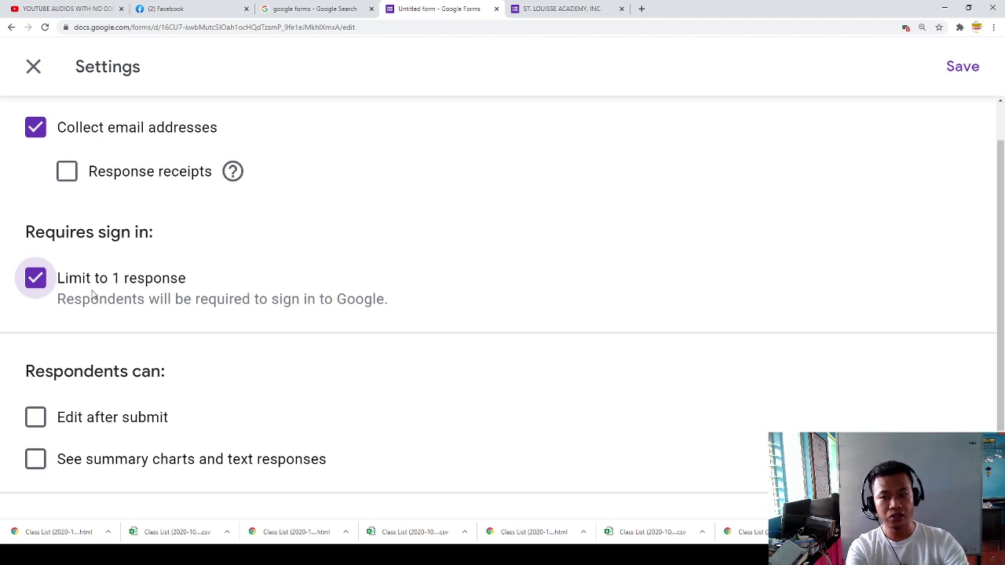
pyautogui.scroll(-2, 102, 337)
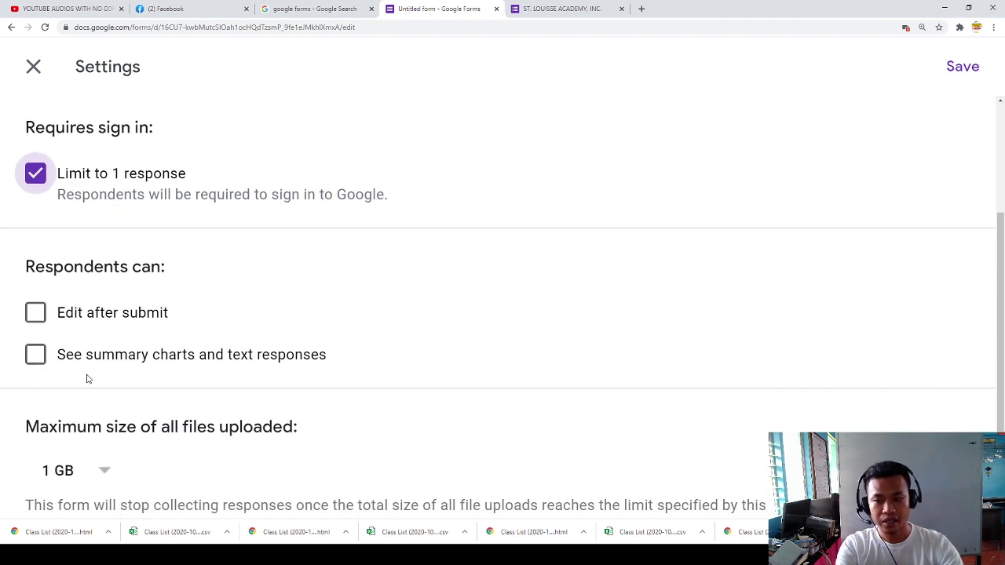
pyautogui.scroll(-1, 102, 372)
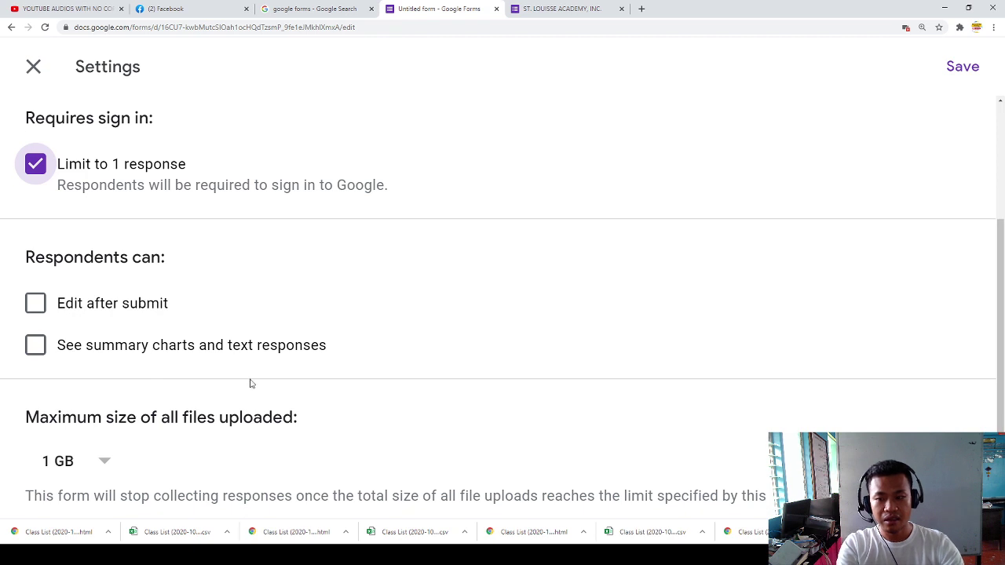
pyautogui.scroll(3, 433, 215)
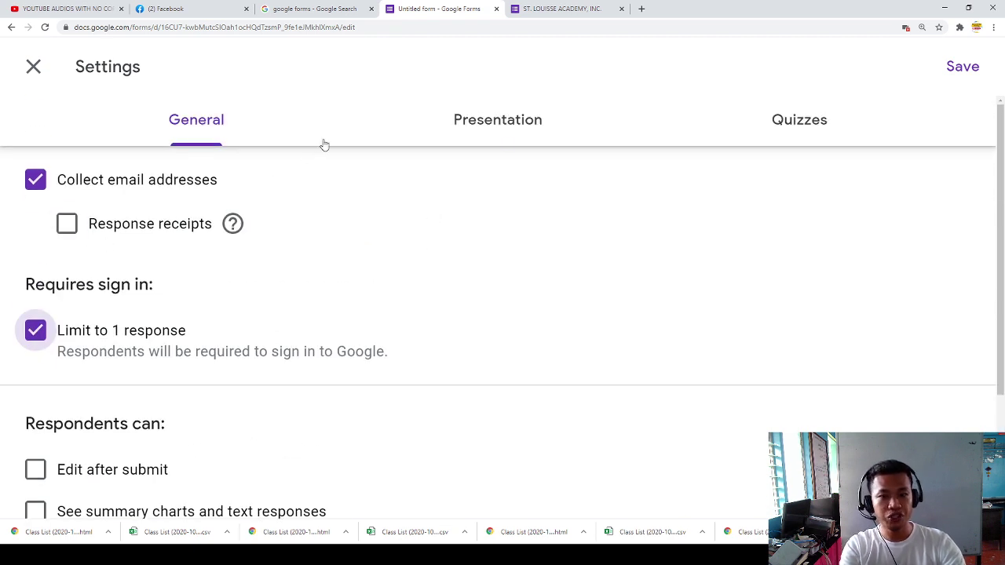
# Step: Turn on Make this a quiz with grades released immediately after each submission
pyautogui.click(518, 126)
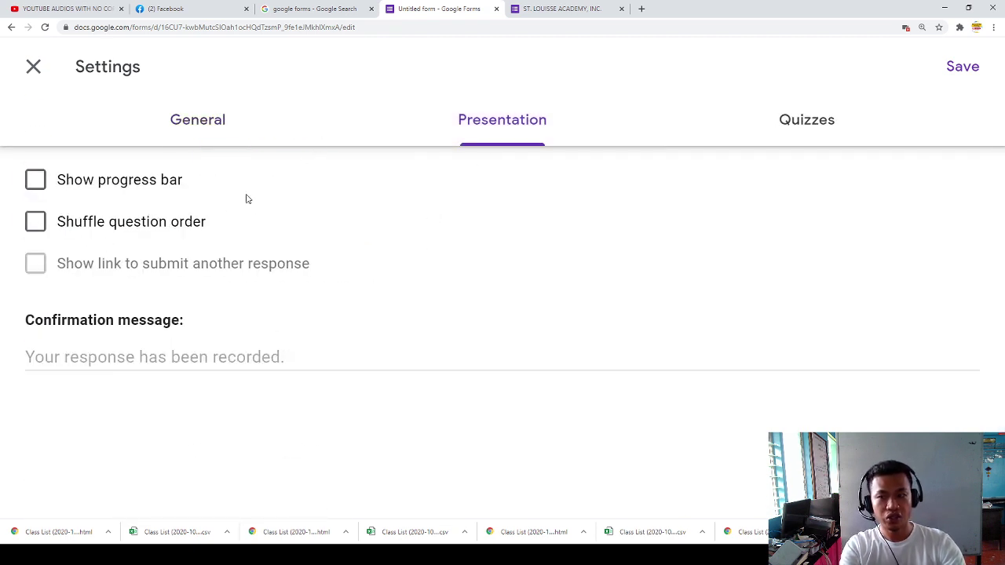
pyautogui.click(801, 132)
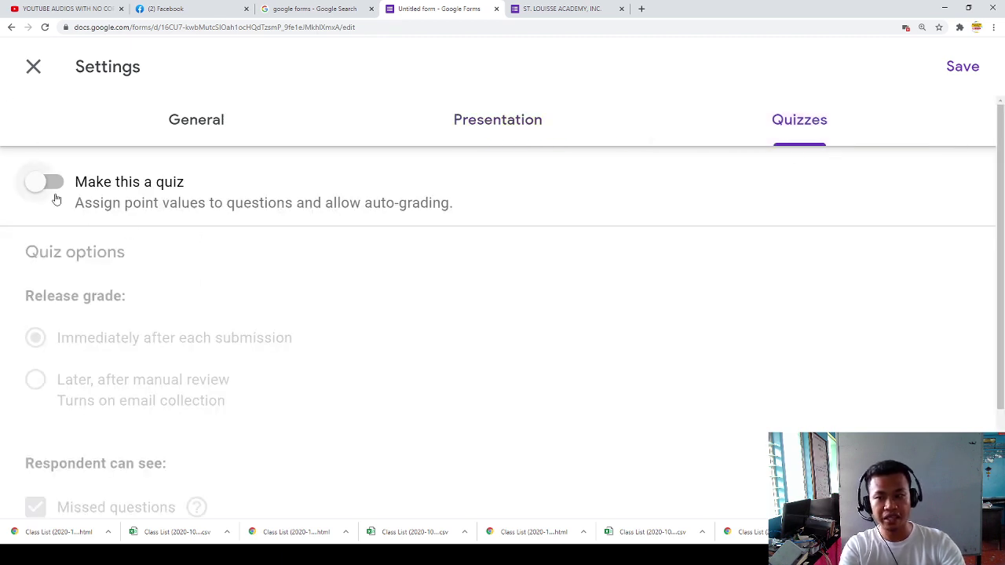
pyautogui.scroll(-2, 47, 181)
pyautogui.scroll(2, 56, 146)
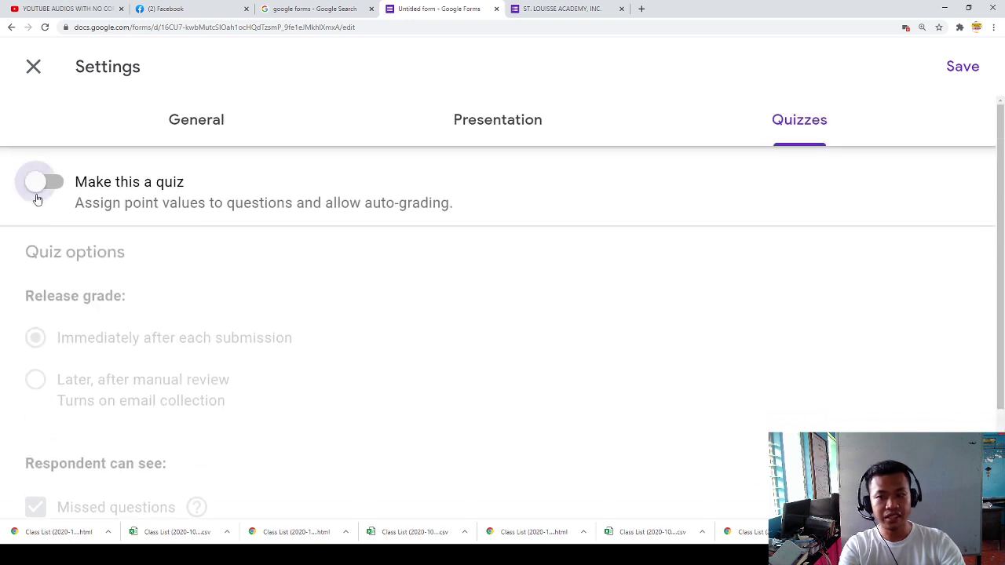
pyautogui.click(37, 189)
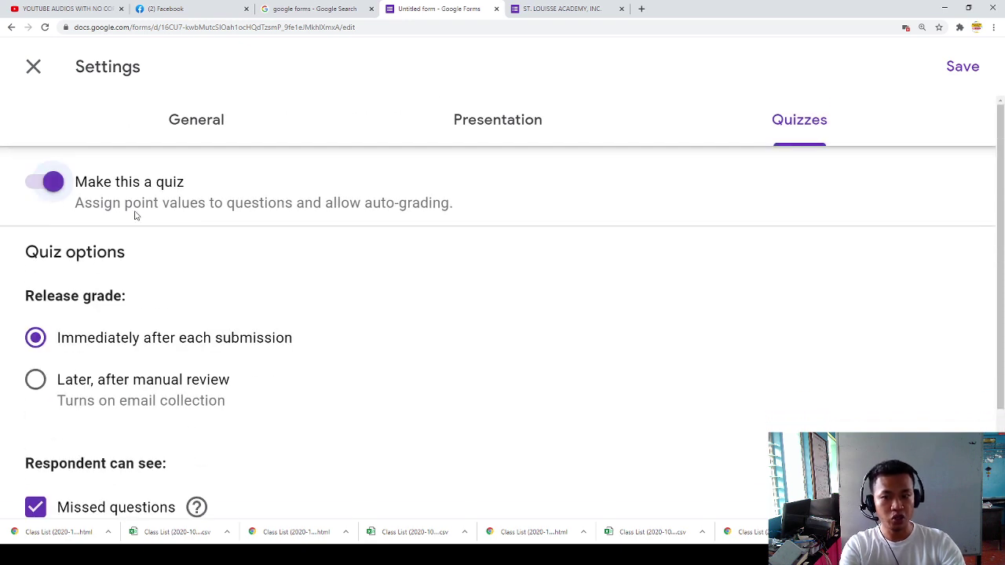
pyautogui.moveTo(100, 205); pyautogui.dragTo(400, 204)
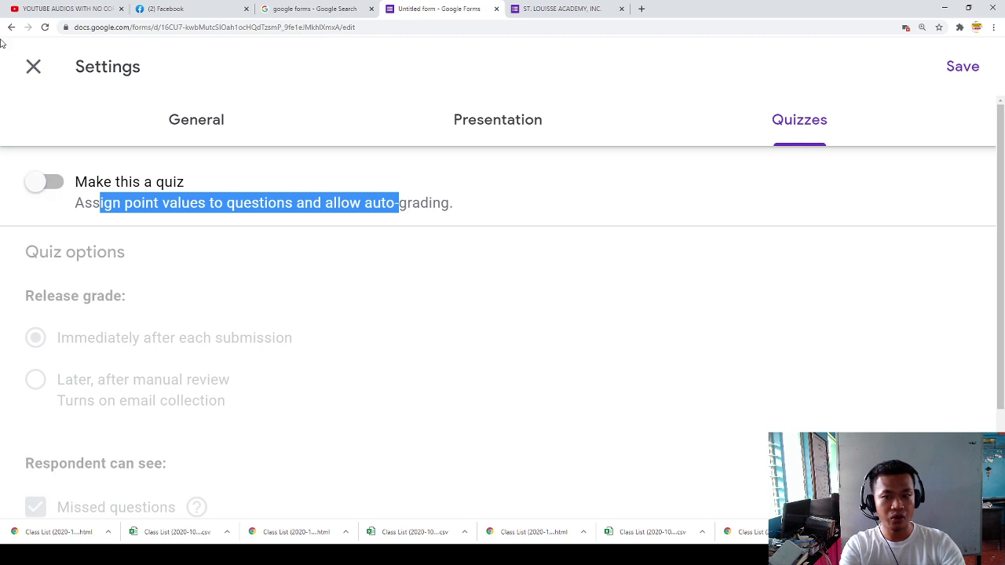
pyautogui.click(48, 185)
pyautogui.scroll(-3, 243, 359)
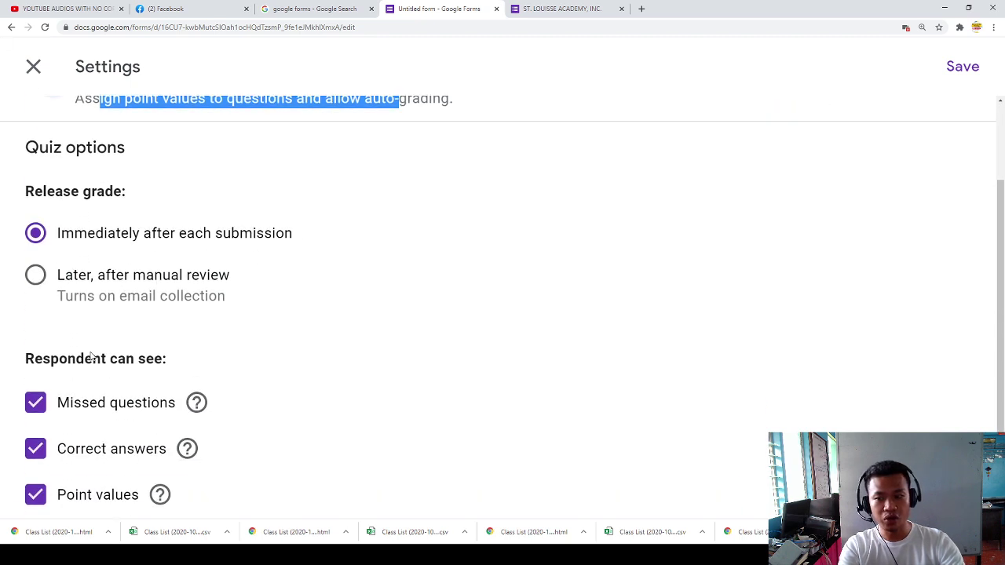
pyautogui.scroll(2, 32, 352)
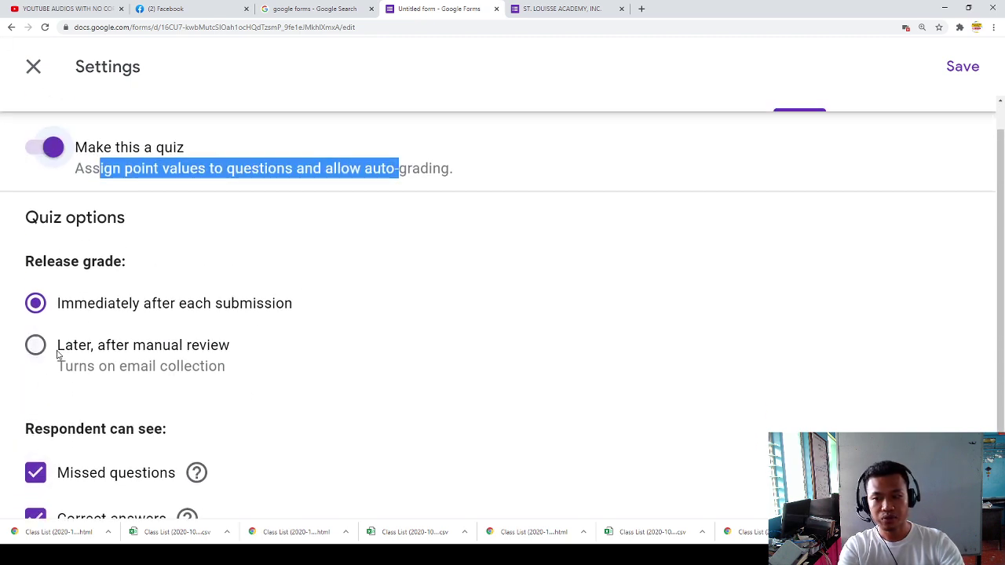
pyautogui.click(171, 311)
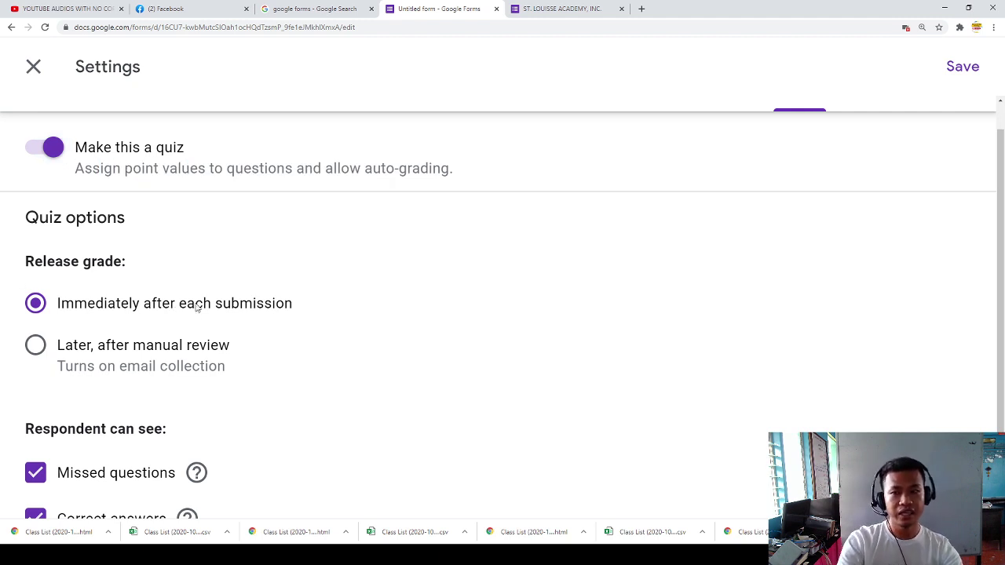
# Step: Review the Presentation, Quizzes and General settings, then save them
pyautogui.scroll(-2, 184, 353)
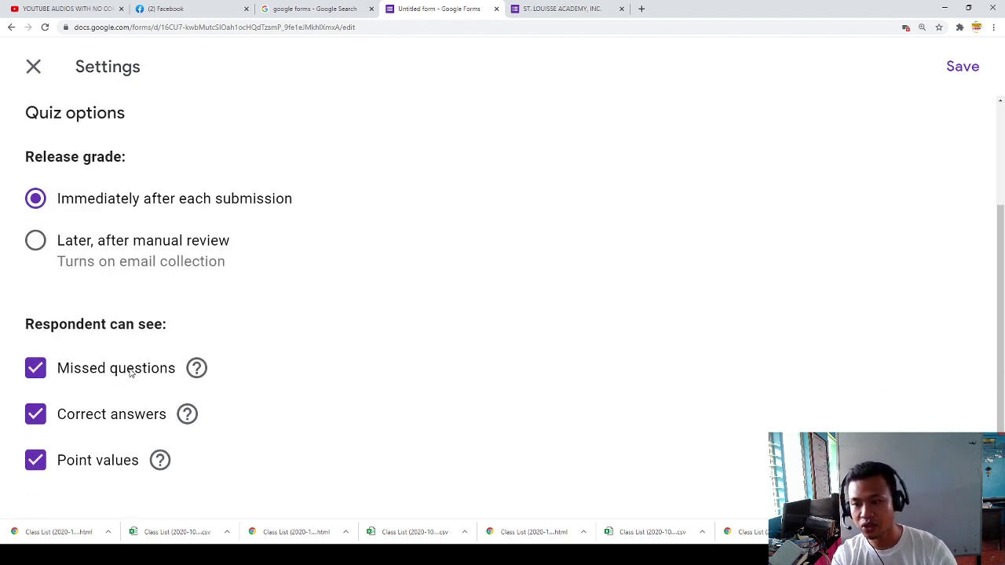
pyautogui.scroll(2, 131, 374)
pyautogui.click(491, 125)
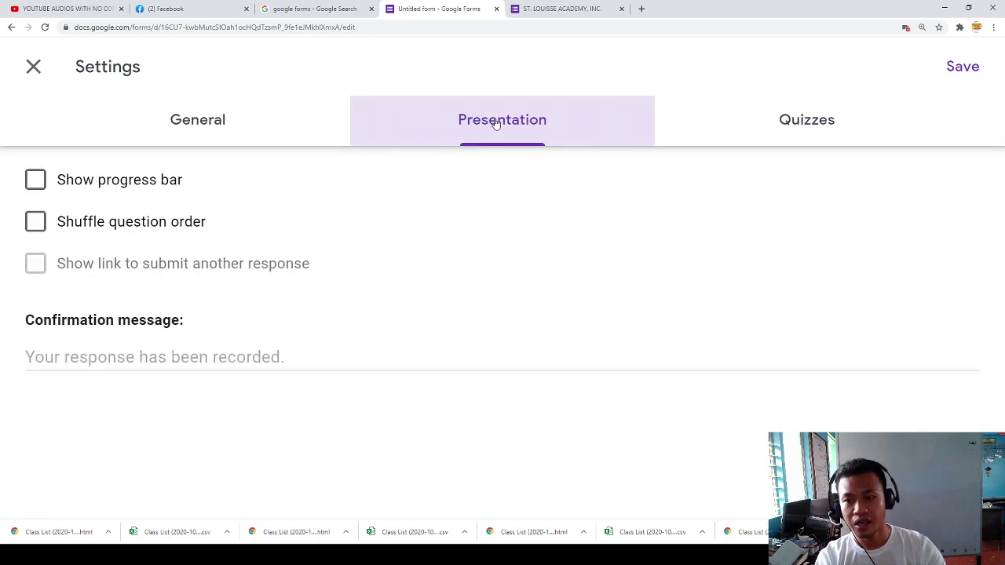
pyautogui.click(814, 123)
pyautogui.click(197, 125)
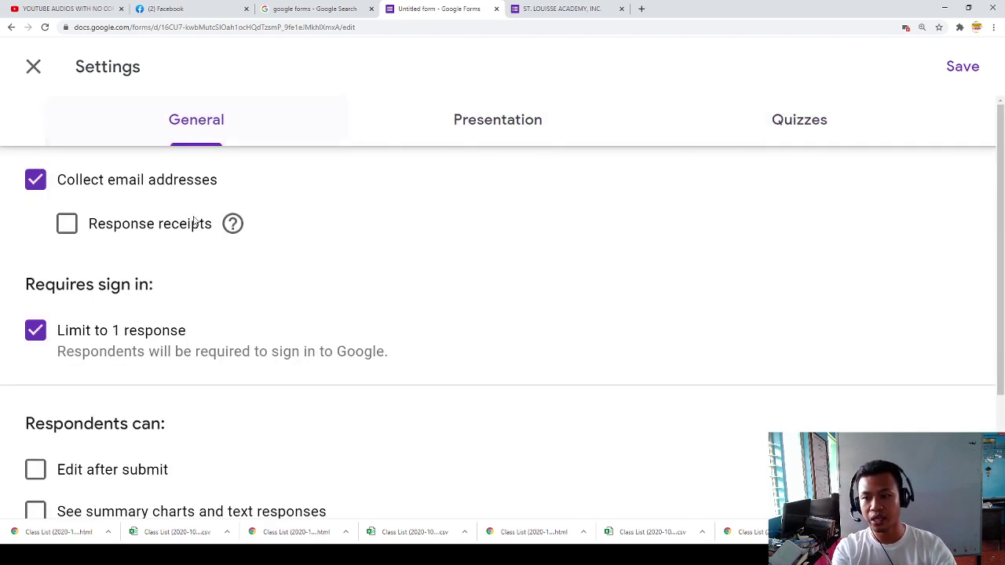
pyautogui.scroll(-2, 197, 267)
pyautogui.scroll(2, 307, 339)
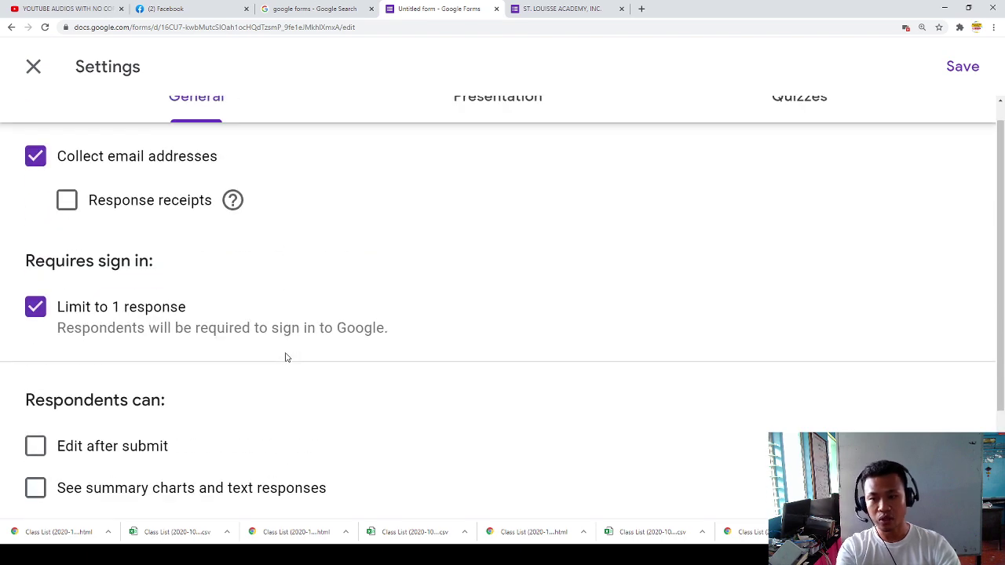
pyautogui.click(962, 66)
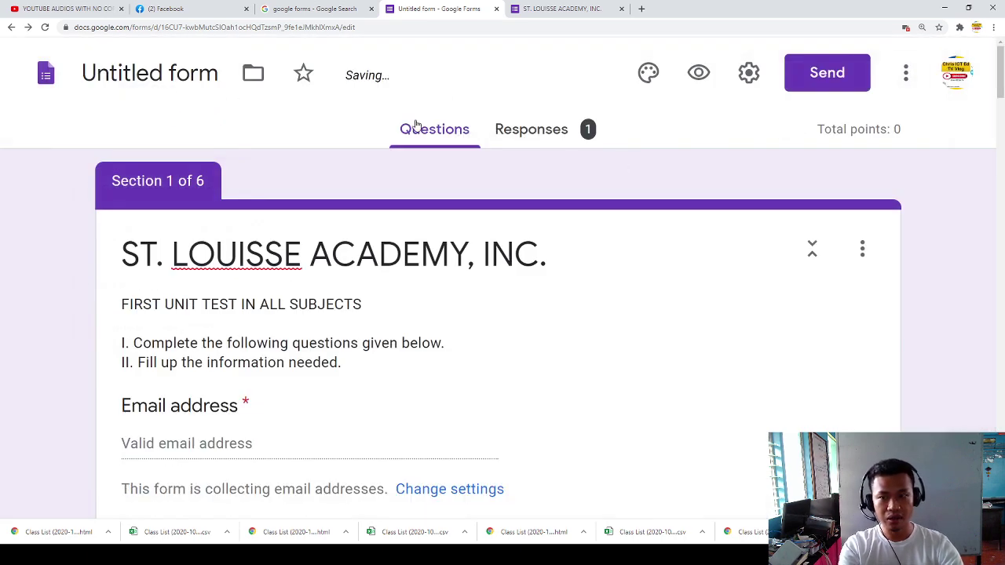
# Step: Change the form's theme colour to orange and close the theme panel
pyautogui.click(644, 76)
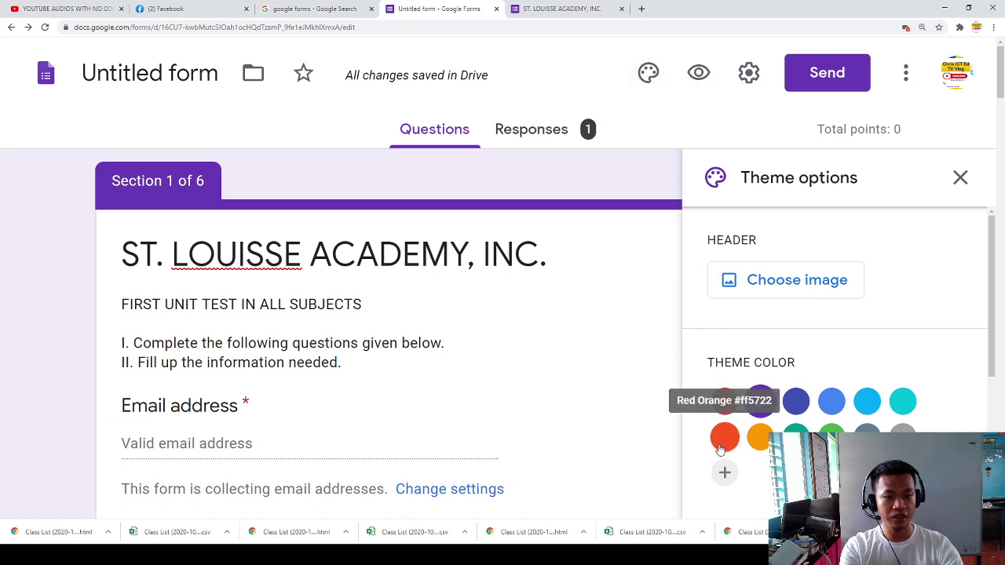
pyautogui.click(757, 439)
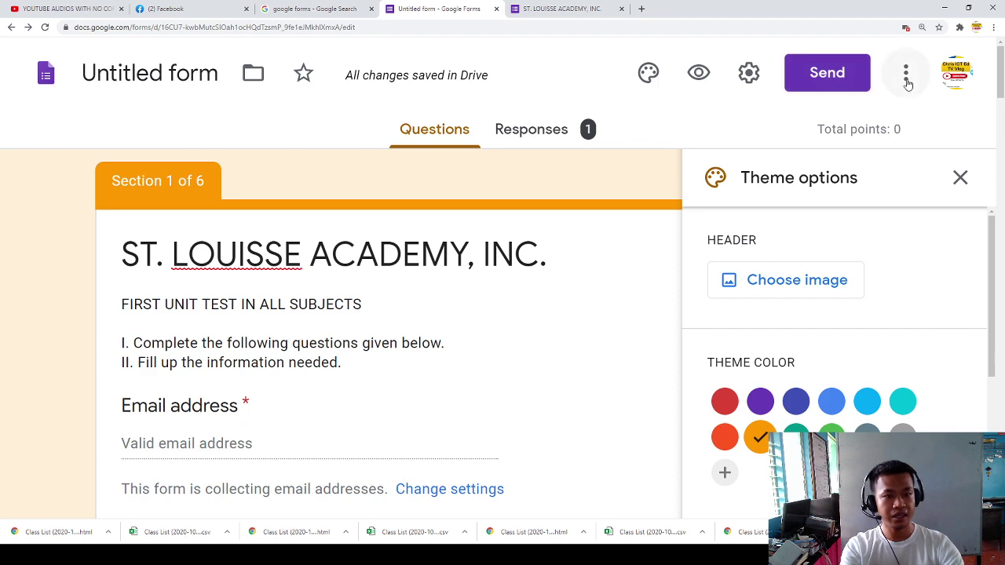
pyautogui.moveTo(875, 132); pyautogui.dragTo(868, 131)
pyautogui.click(959, 180)
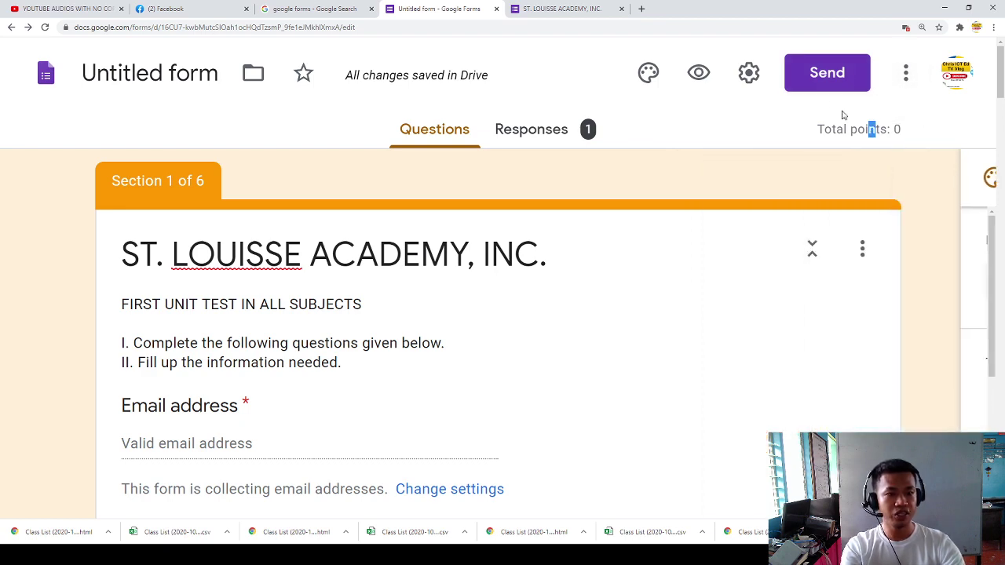
pyautogui.click(748, 72)
# Step: Keep the Limit to 1 response setting enabled in General settings
pyautogui.scroll(-3, 205, 219)
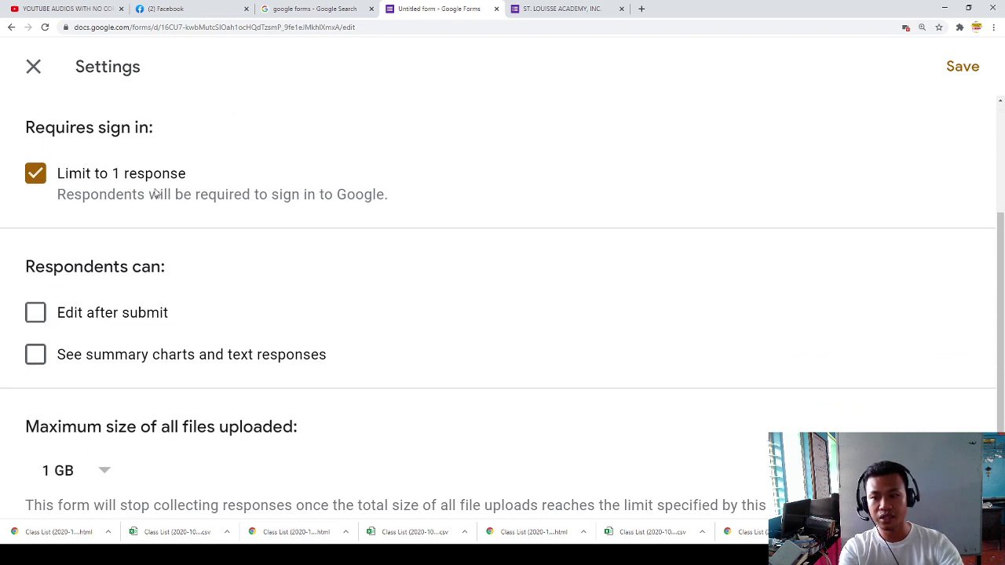
pyautogui.click(154, 194)
pyautogui.scroll(3, 153, 194)
pyautogui.click(97, 334)
pyautogui.scroll(-3, 197, 272)
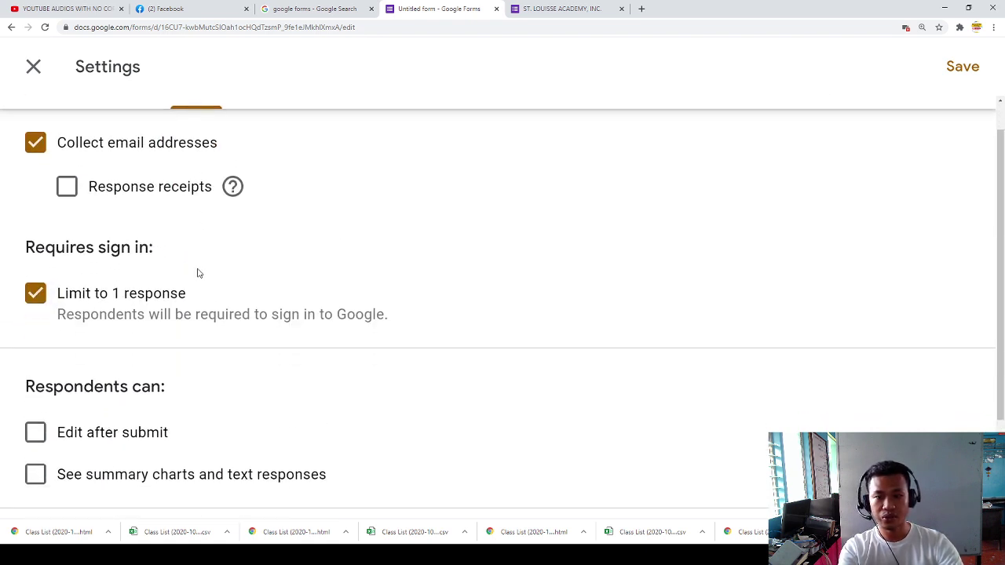
pyautogui.scroll(3, 657, 345)
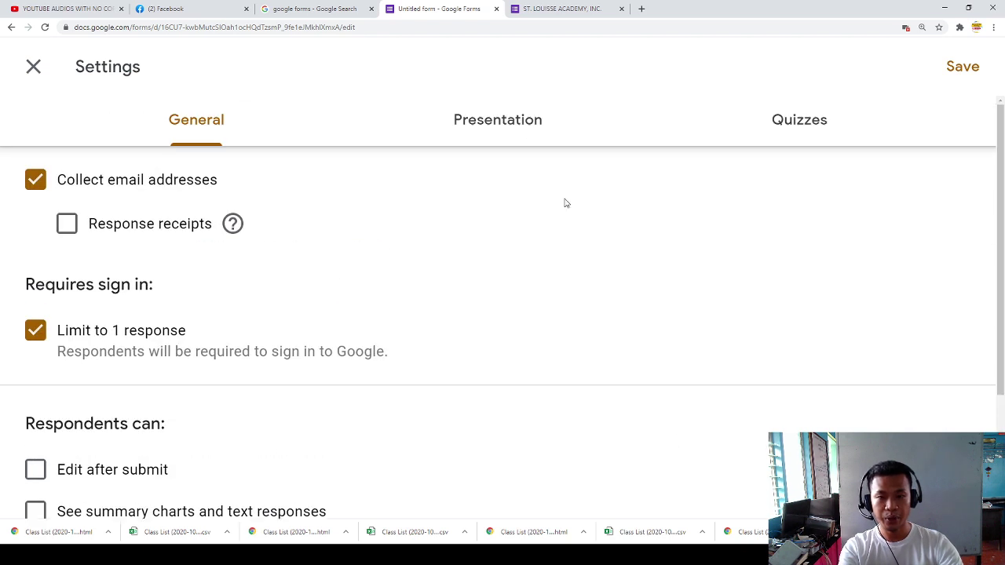
# Step: Set the Presentation confirmation message to 'Your response has been recorded.'
pyautogui.click(501, 132)
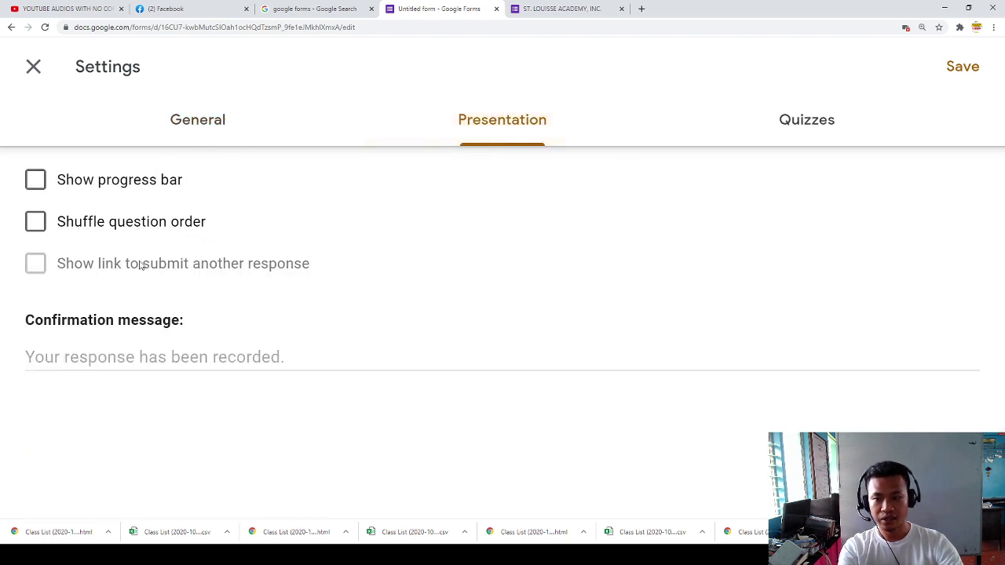
pyautogui.click(106, 187)
pyautogui.click(116, 187)
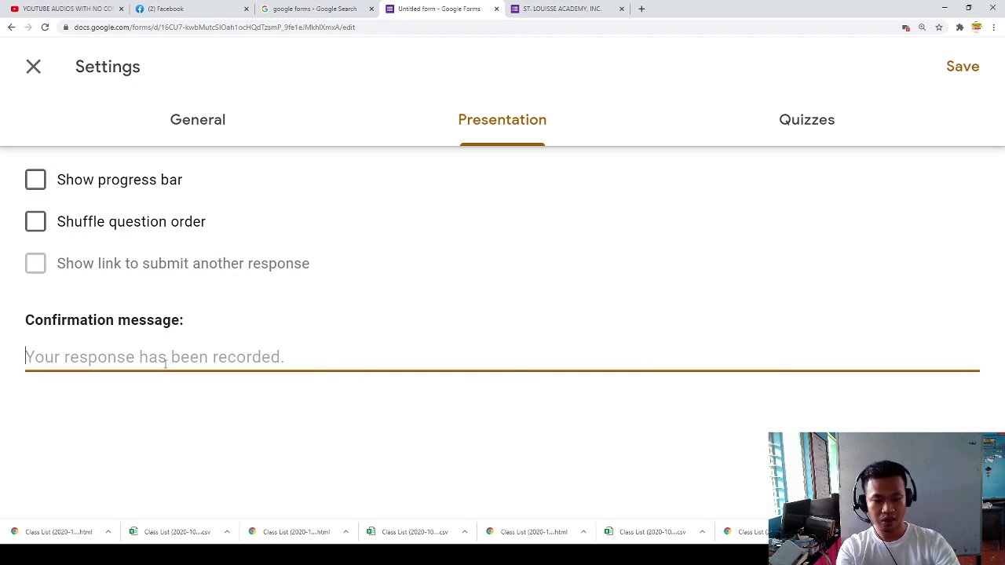
pyautogui.write('Yourt')
pyautogui.press('BackSpace')
pyautogui.write('reos')
pyautogui.press('BackSpace')
pyautogui.press('BackSpace')
pyautogui.write('ponse')
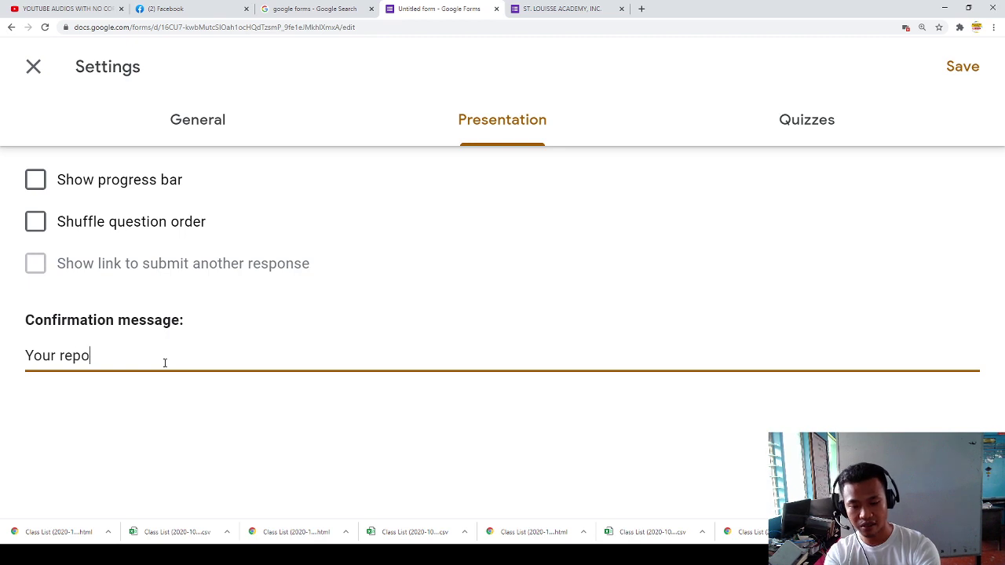
pyautogui.press('BackSpace')
pyautogui.press('BackSpace')
pyautogui.press('BackSpace')
pyautogui.press('BackSpace')
pyautogui.write('spio')
pyautogui.write('se has been recorded.')
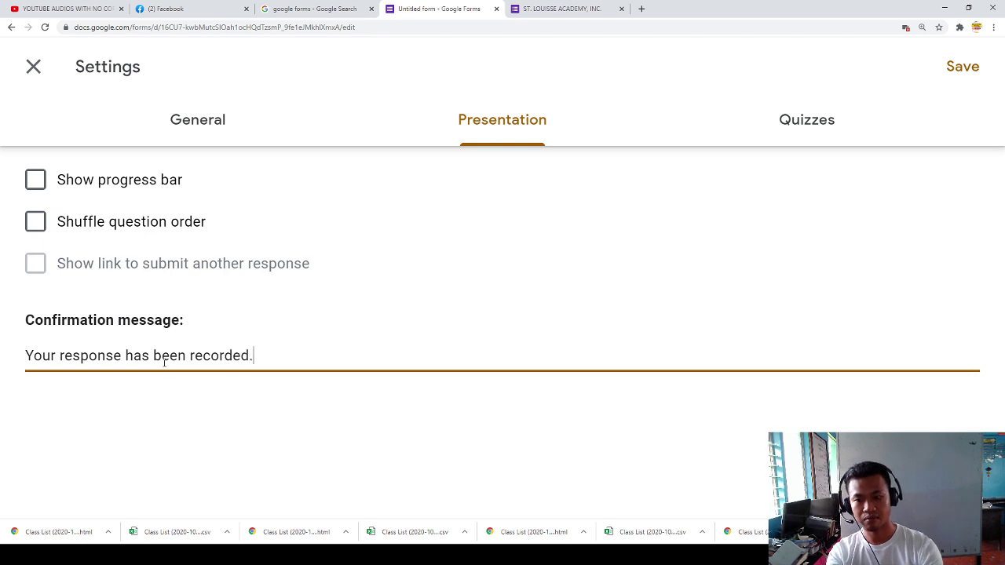
# Step: Keep point values visible in the Quizzes options and save the settings
pyautogui.click(811, 138)
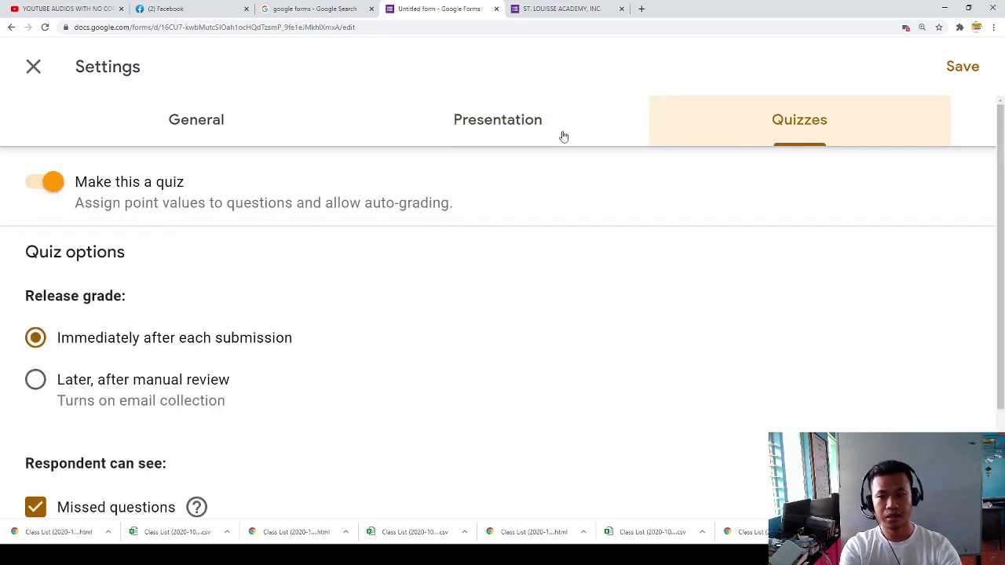
pyautogui.scroll(-2, 68, 272)
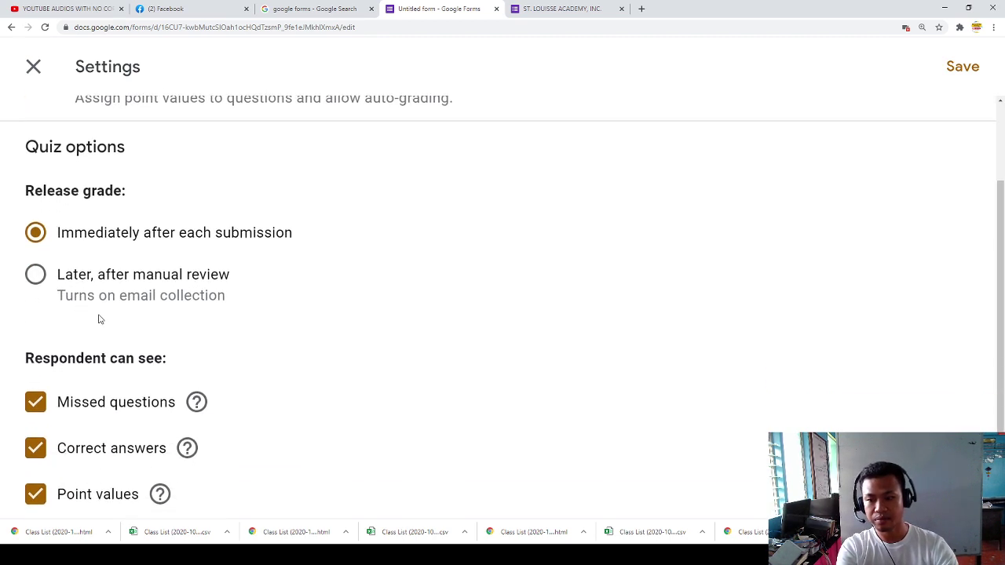
pyautogui.scroll(-1, 96, 319)
pyautogui.click(36, 460)
pyautogui.click(36, 461)
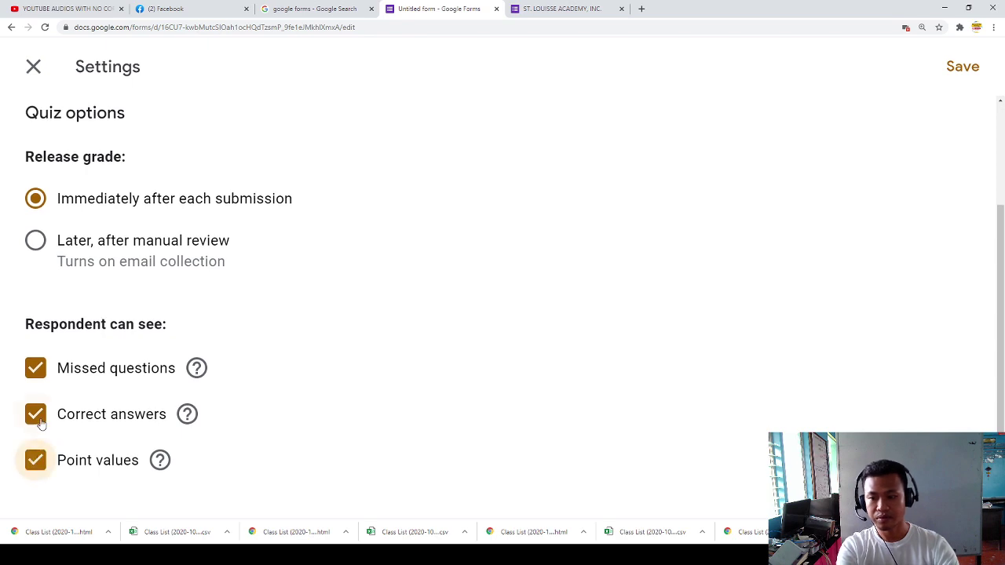
pyautogui.scroll(2, 99, 355)
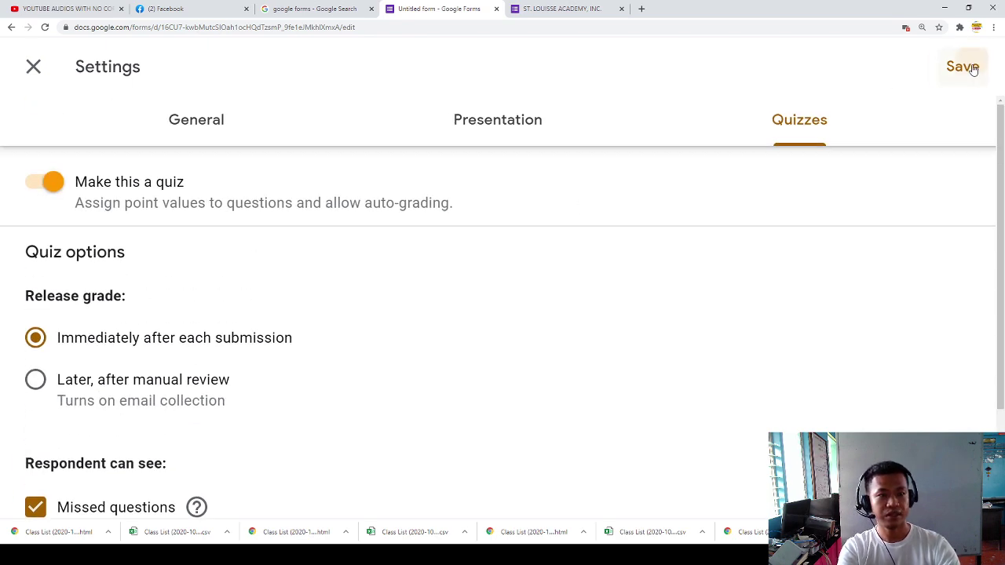
pyautogui.click(974, 69)
pyautogui.scroll(-5, 560, 328)
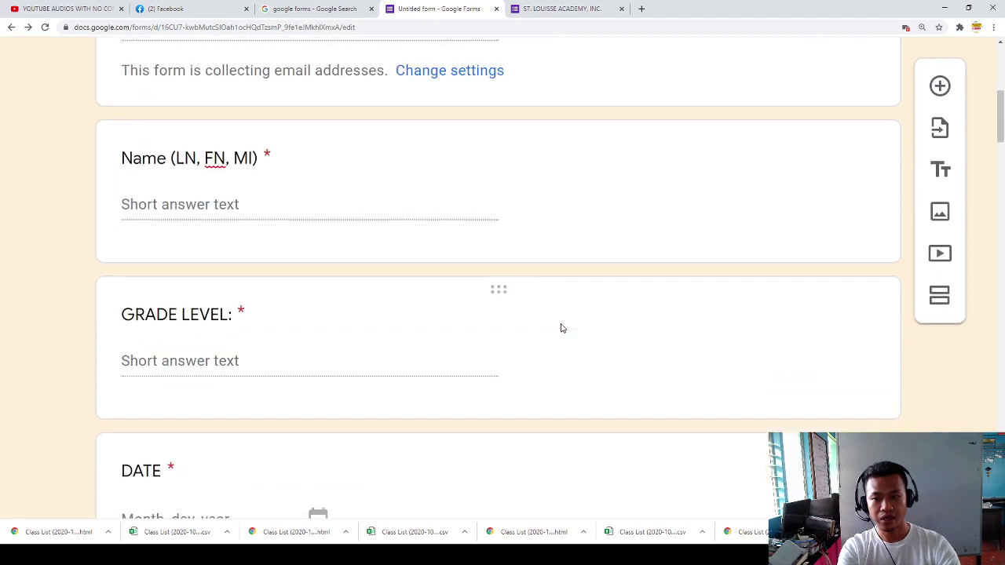
# Step: Add a Description field to question 1
pyautogui.scroll(-10, 561, 328)
pyautogui.scroll(-2, 500, 315)
pyautogui.click(522, 305)
pyautogui.scroll(-3, 620, 322)
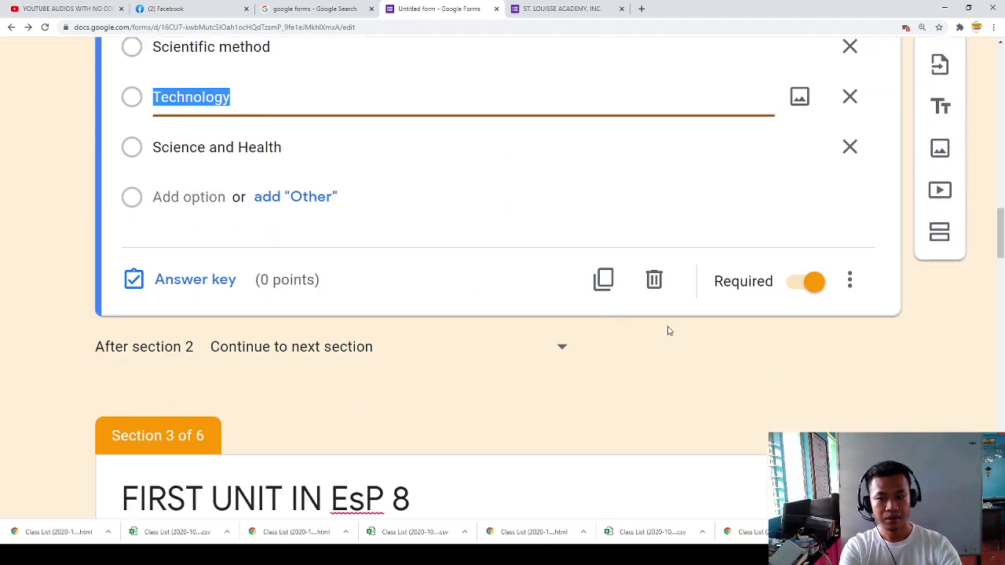
pyautogui.scroll(2, 827, 239)
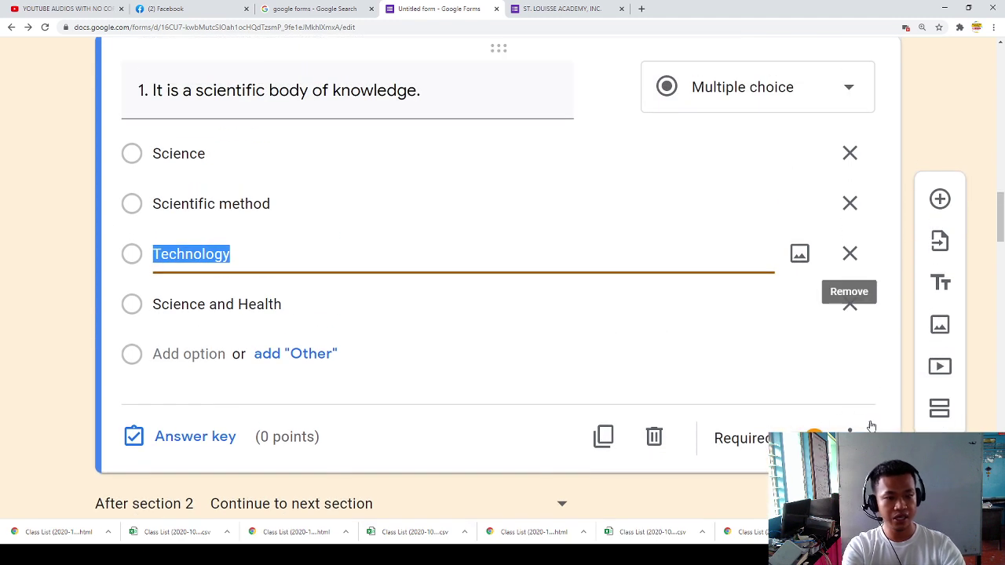
pyautogui.click(849, 437)
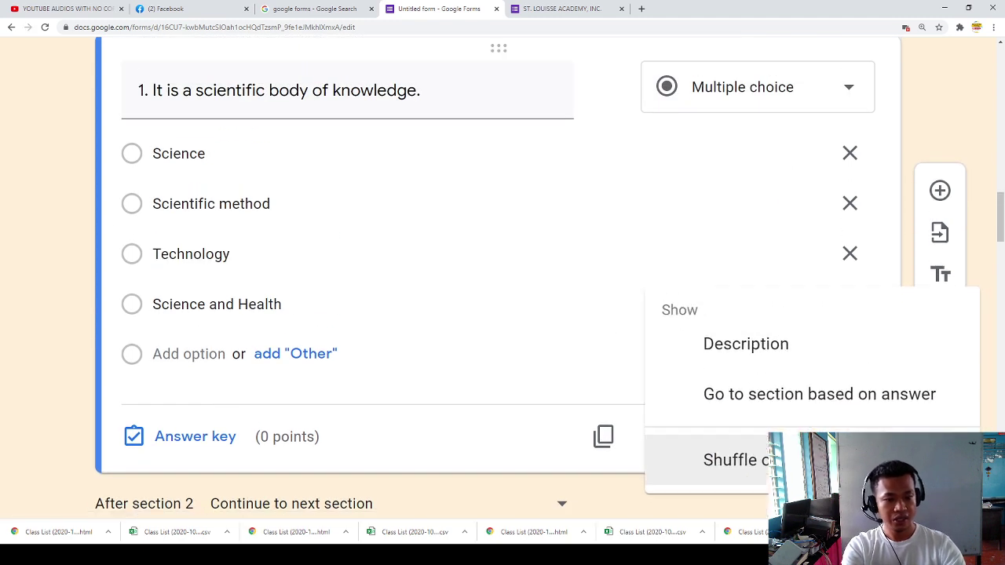
pyautogui.click(749, 349)
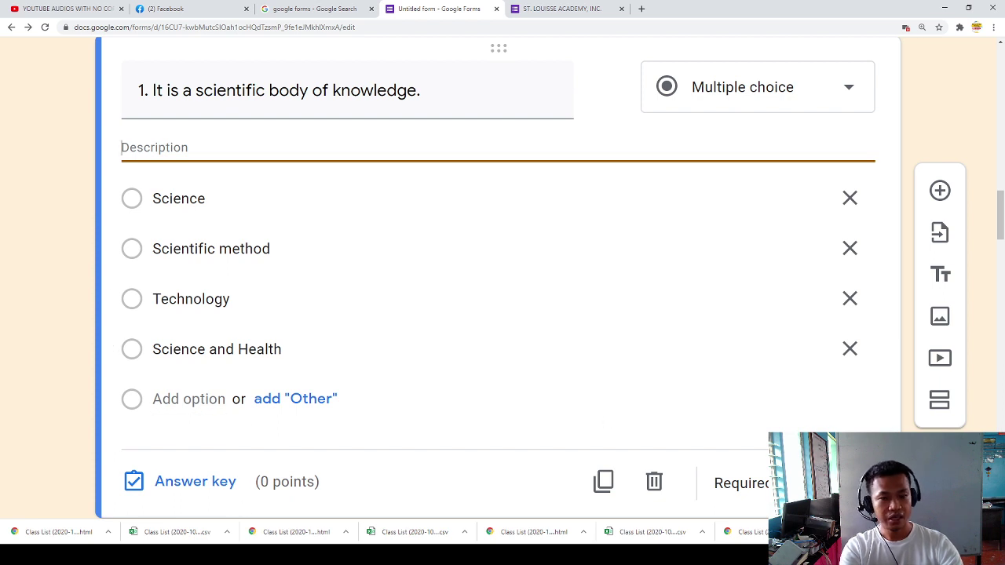
pyautogui.scroll(2, 506, 440)
pyautogui.scroll(-1, 662, 343)
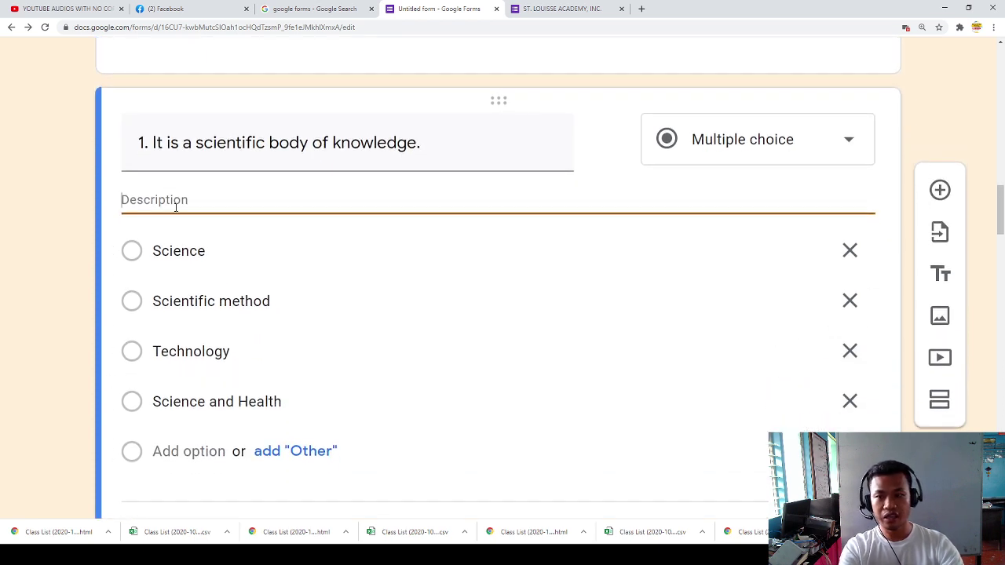
pyautogui.scroll(-2, 816, 368)
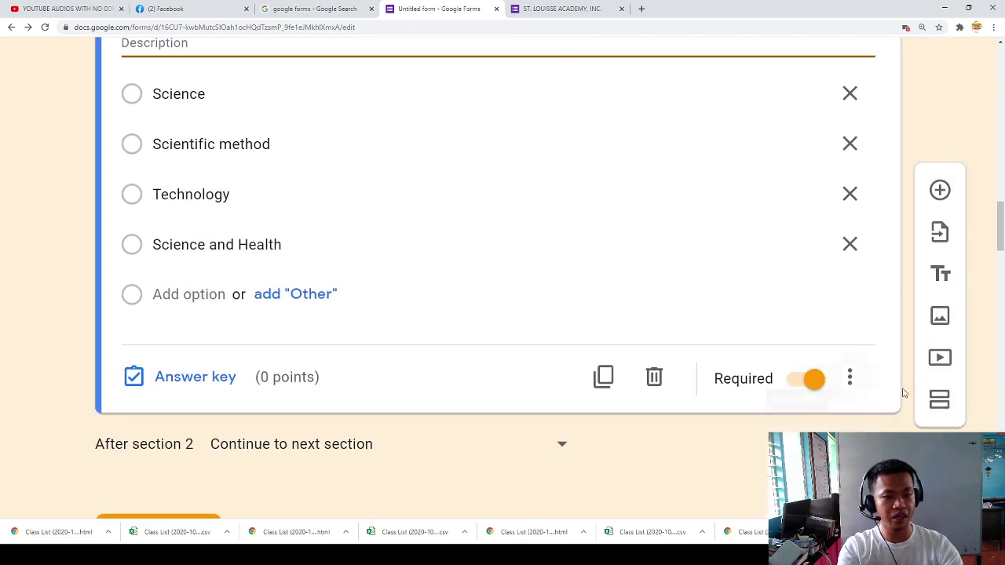
pyautogui.scroll(6, 743, 369)
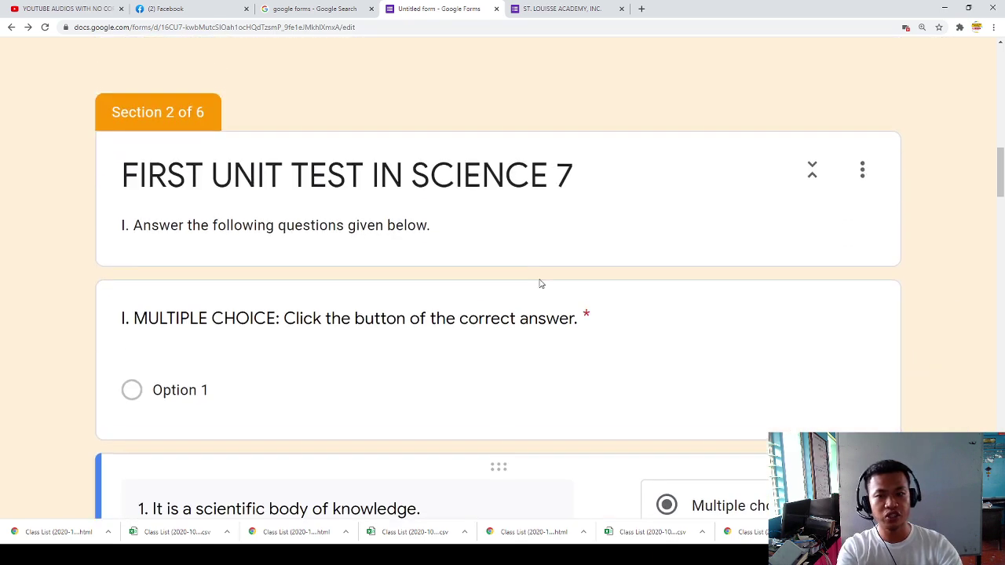
pyautogui.click(534, 233)
pyautogui.scroll(-2, 606, 253)
pyautogui.scroll(-3, 539, 249)
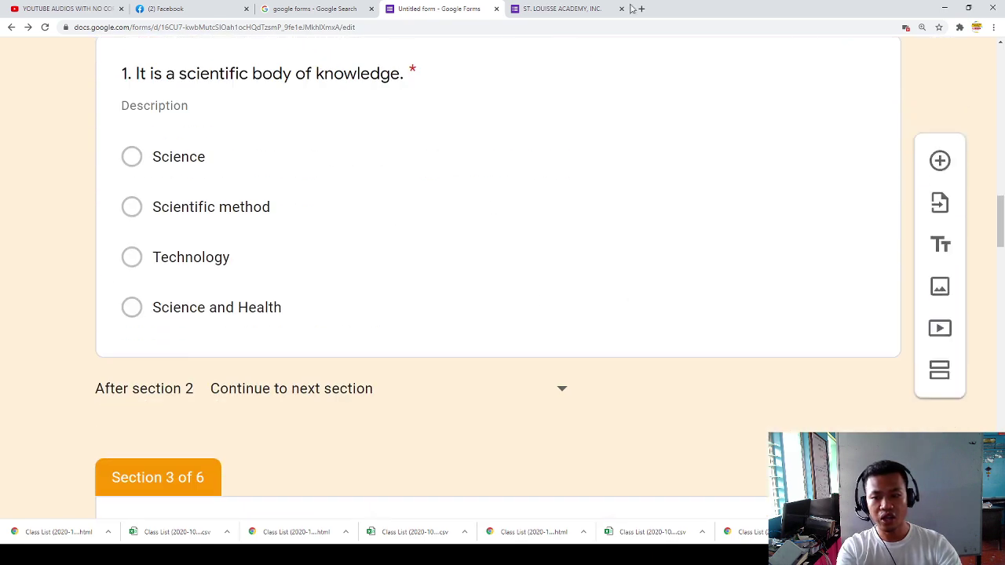
pyautogui.scroll(1, 217, 199)
# Step: Mark Science as question 1's correct answer, worth 1 point
pyautogui.click(229, 172)
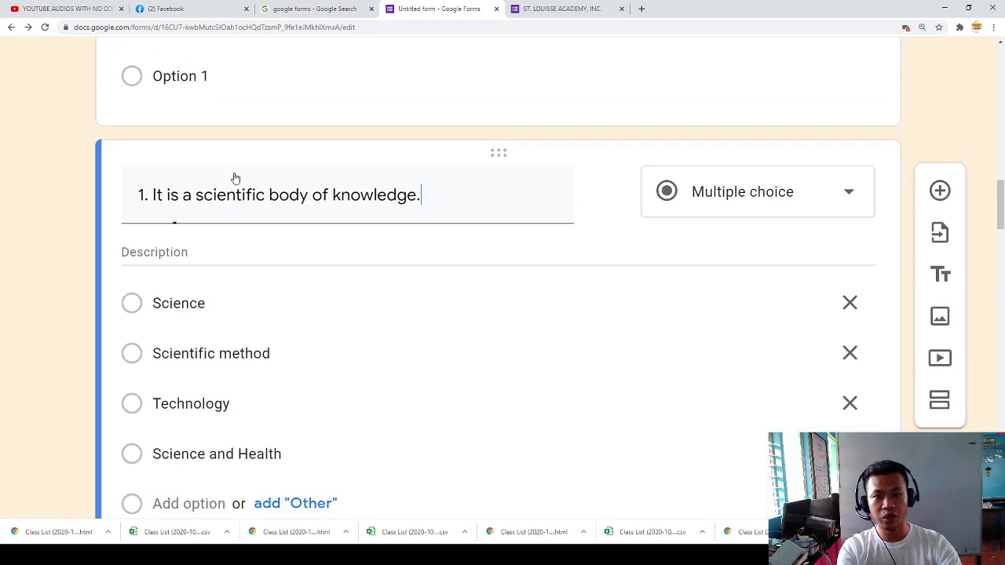
pyautogui.scroll(-3, 249, 225)
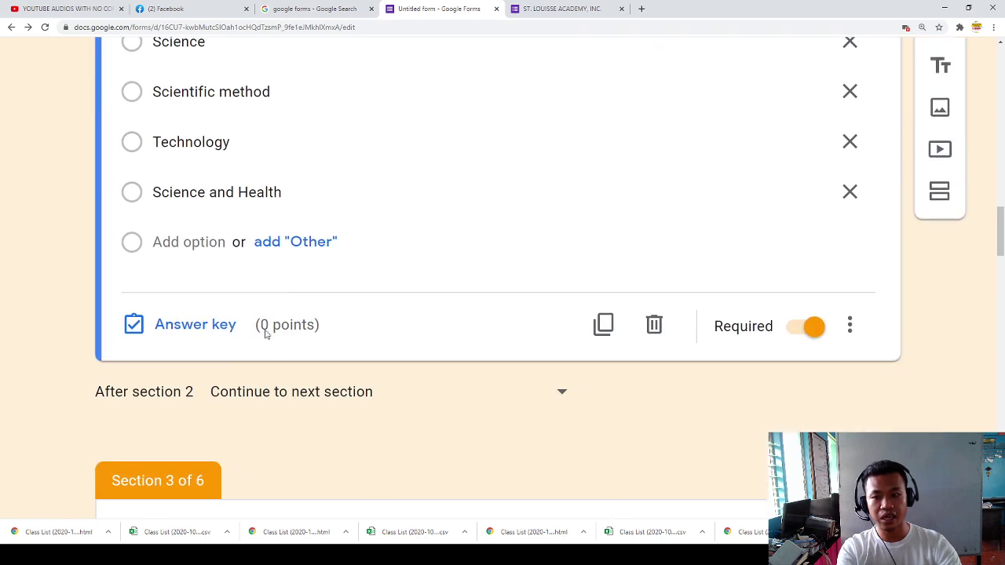
pyautogui.click(191, 336)
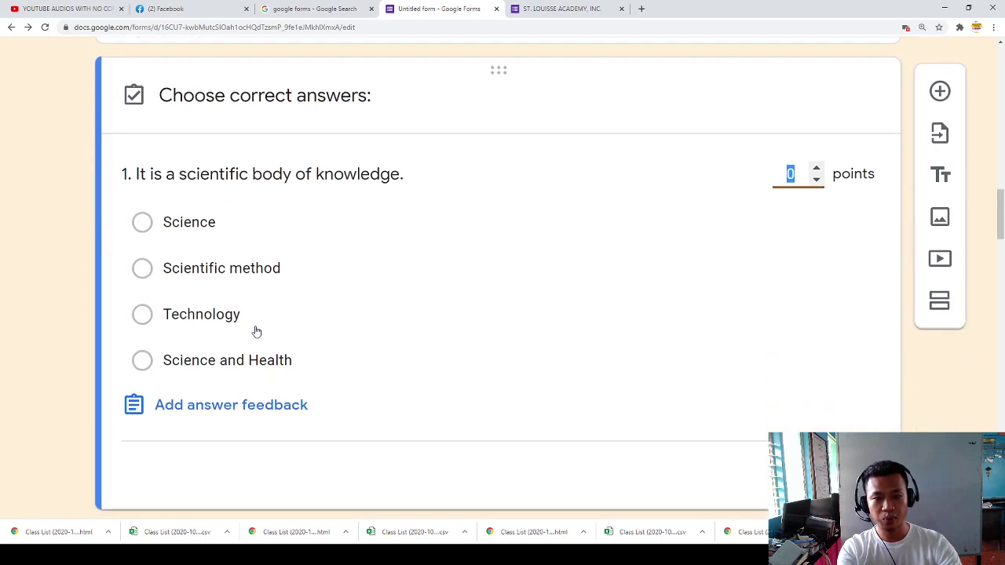
pyautogui.click(143, 225)
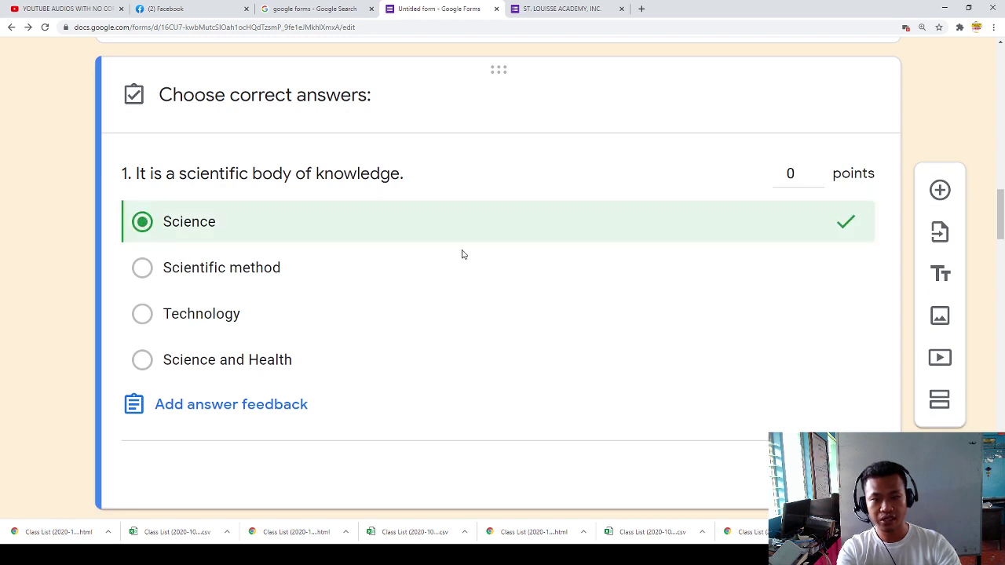
pyautogui.click(803, 175)
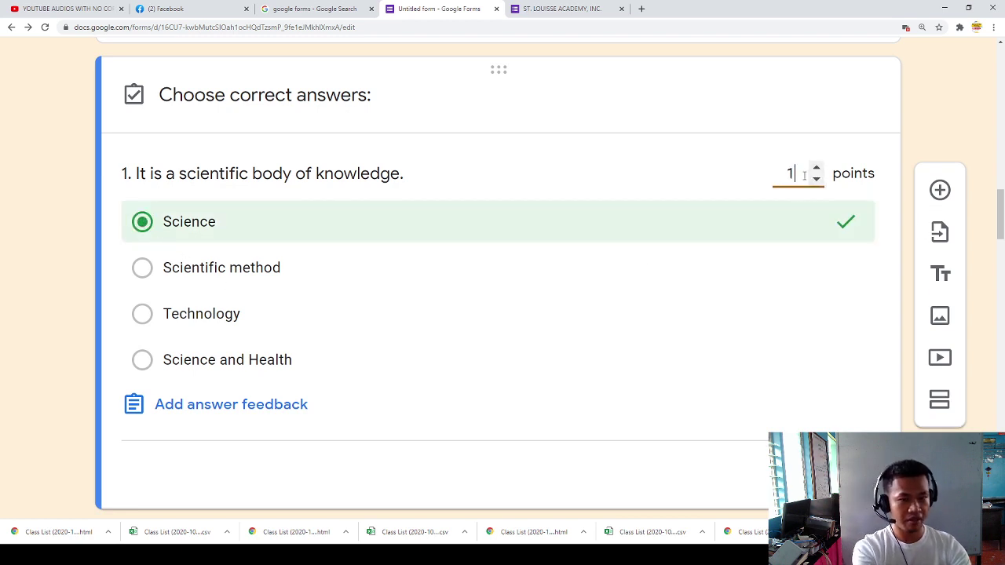
pyautogui.write('1')
pyautogui.scroll(-1, 817, 259)
pyautogui.click(828, 418)
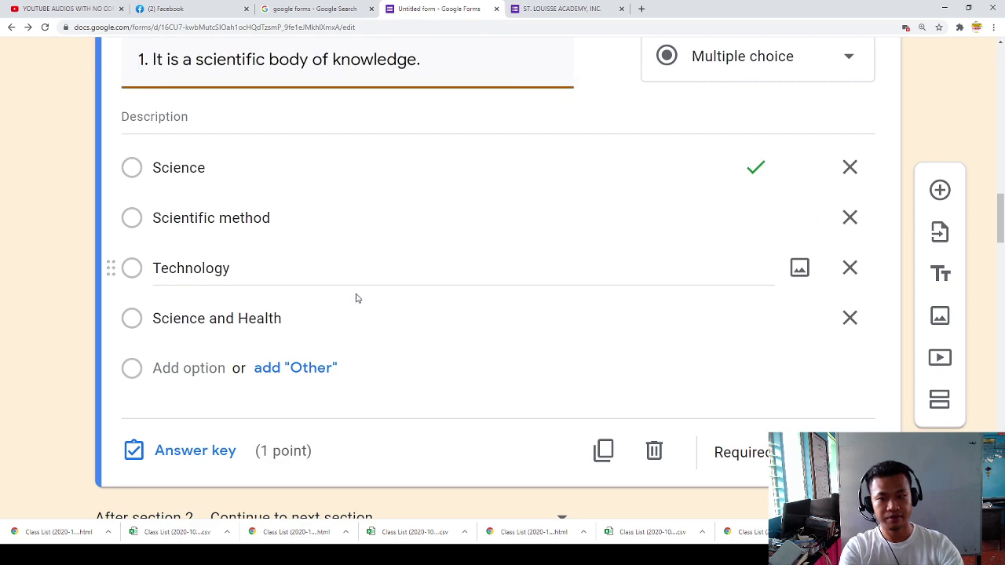
pyautogui.scroll(-5, 362, 282)
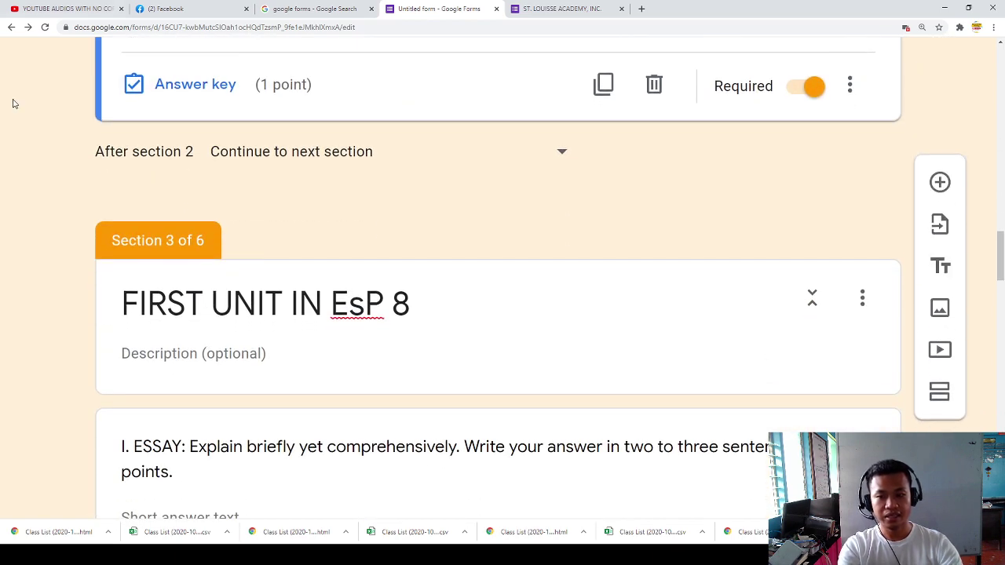
# Step: Give the ESSAY question 10 points in its answer key
pyautogui.scroll(-2, 359, 298)
pyautogui.scroll(-1, 246, 369)
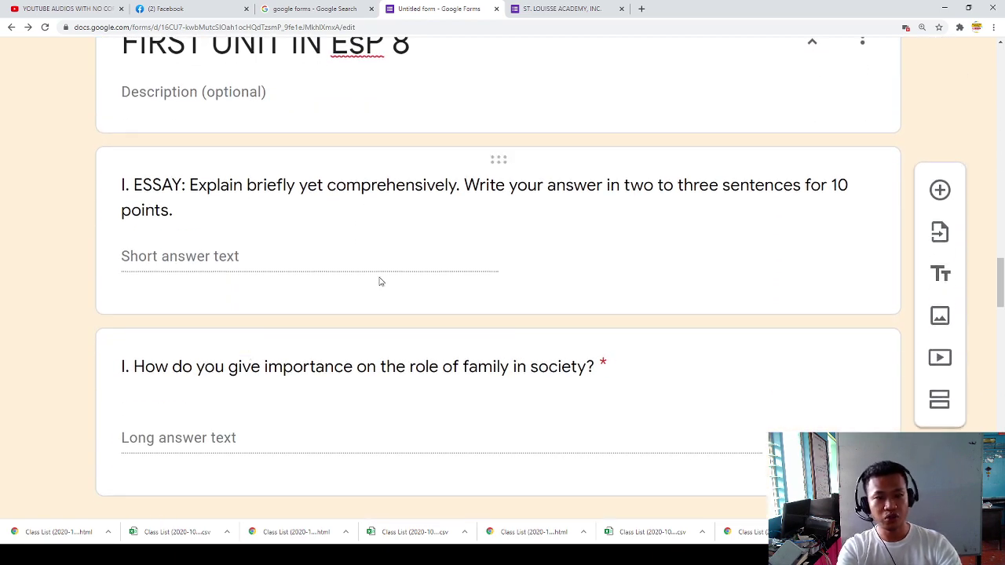
pyautogui.click(244, 262)
pyautogui.scroll(2, 314, 263)
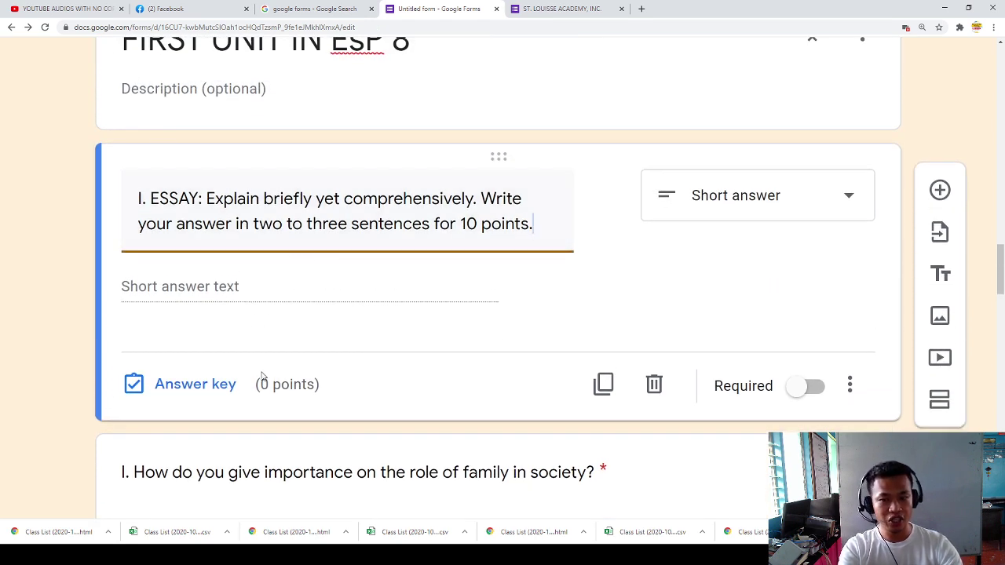
pyautogui.click(200, 390)
pyautogui.write('10')
pyautogui.scroll(-2, 820, 314)
pyautogui.click(829, 346)
pyautogui.scroll(-3, 359, 332)
# Step: Set the family-in-society essay question to 10 points
pyautogui.click(207, 204)
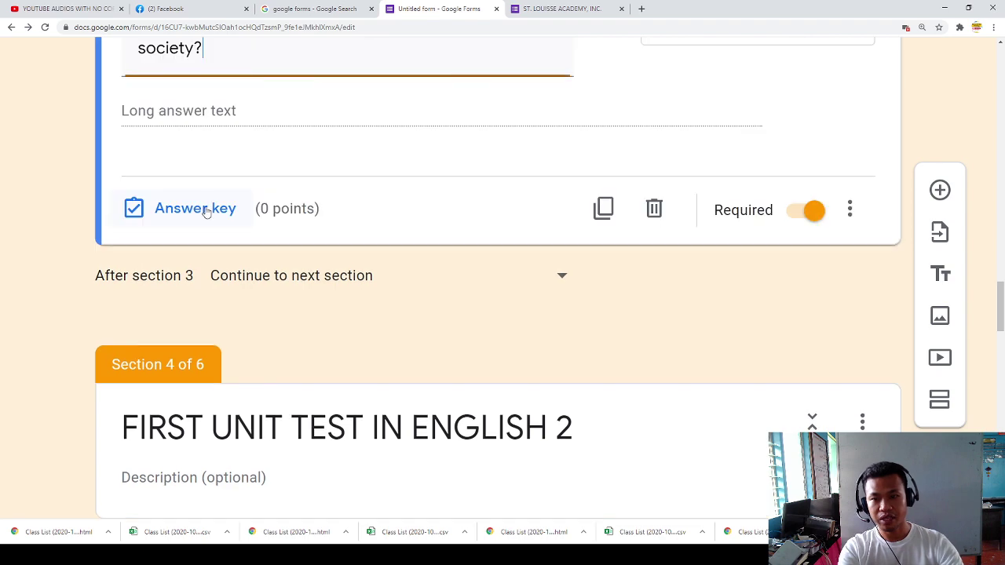
pyautogui.click(206, 212)
pyautogui.write('10')
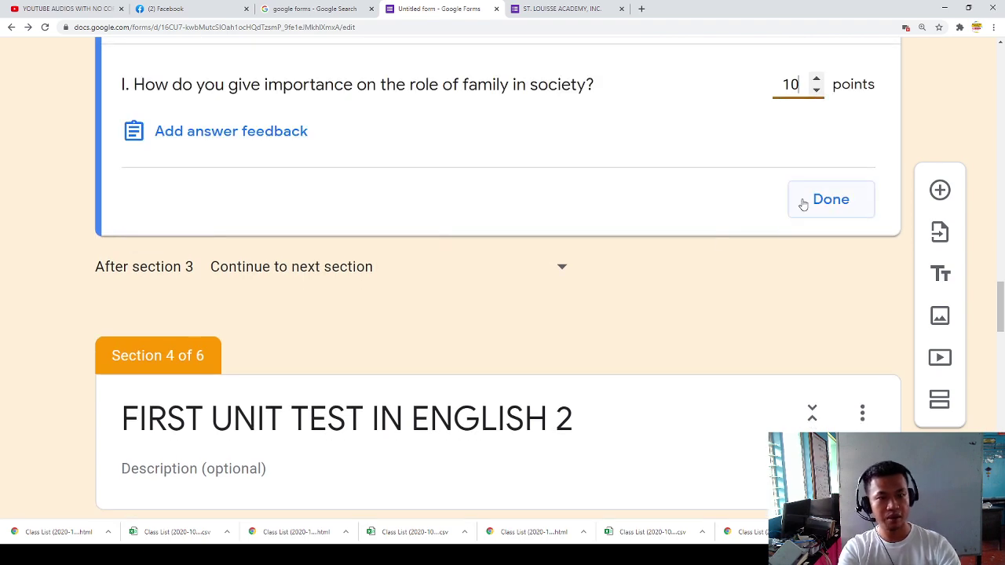
pyautogui.click(841, 210)
# Step: Assign 10 points to 'What do you observe based on the picture shown?'
pyautogui.scroll(-7, 359, 319)
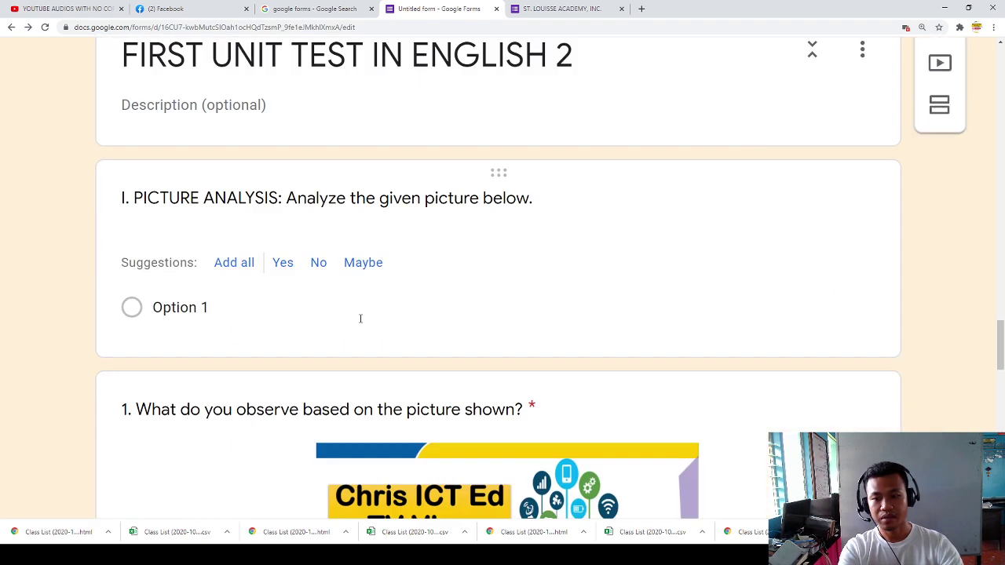
pyautogui.scroll(-6, 235, 314)
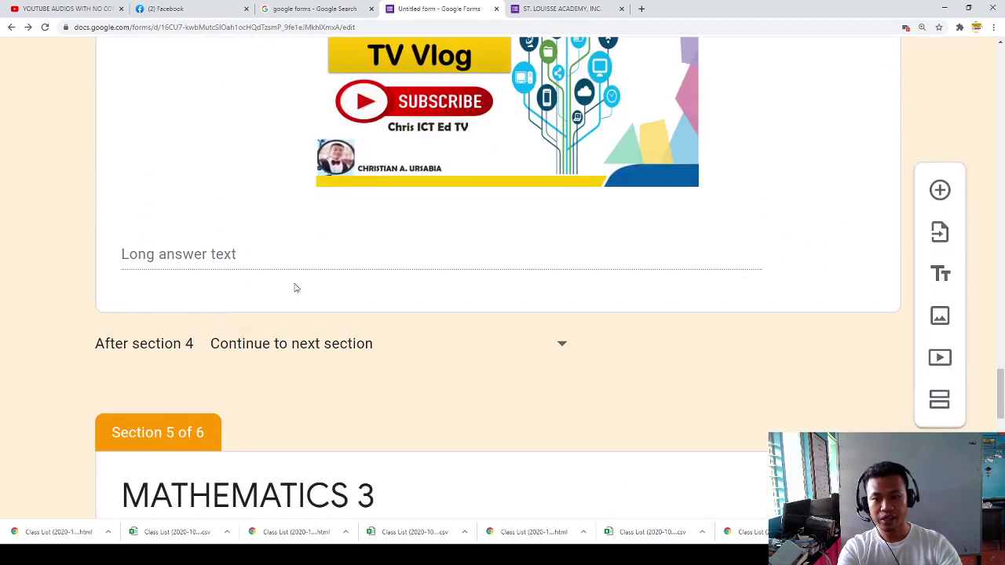
pyautogui.click(295, 287)
pyautogui.scroll(-5, 287, 330)
pyautogui.click(186, 303)
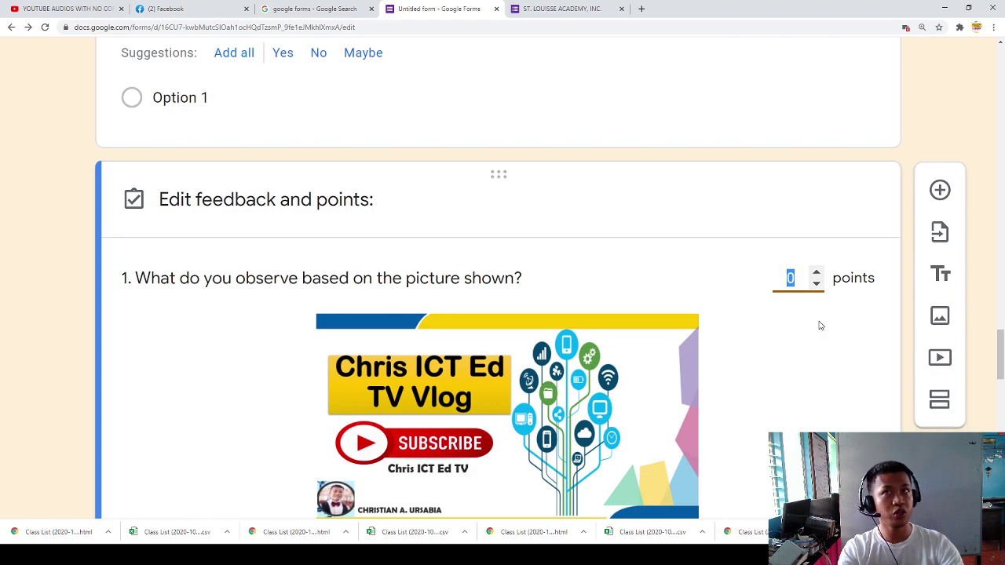
pyautogui.scroll(10, 797, 329)
pyautogui.scroll(-10, 830, 278)
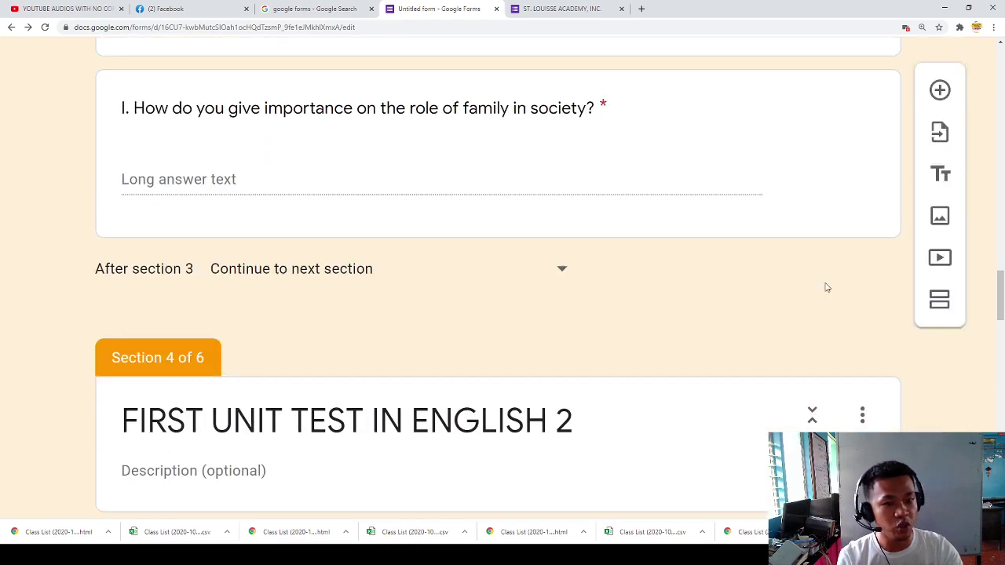
pyautogui.scroll(-5, 798, 332)
pyautogui.scroll(4, 639, 311)
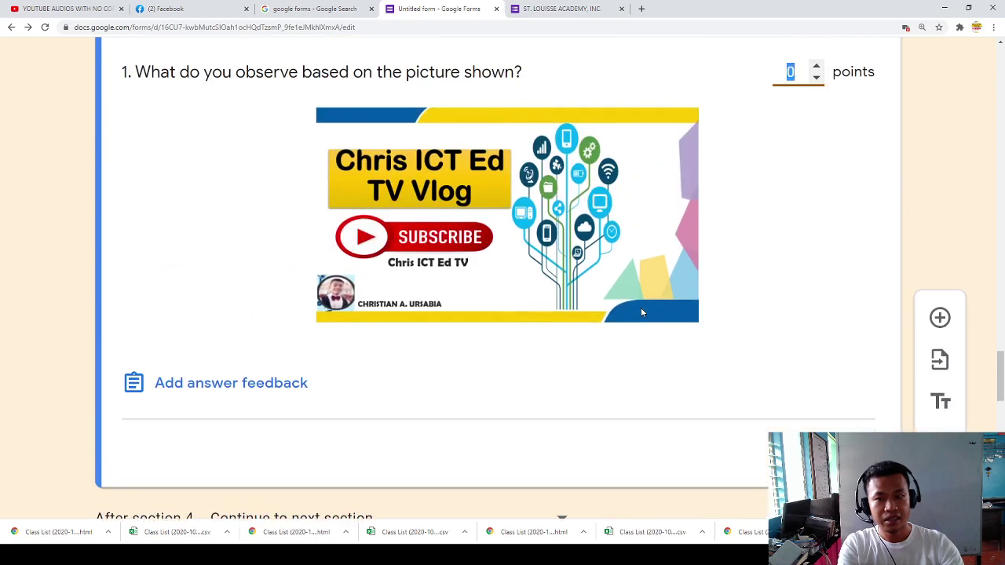
pyautogui.scroll(1, 552, 283)
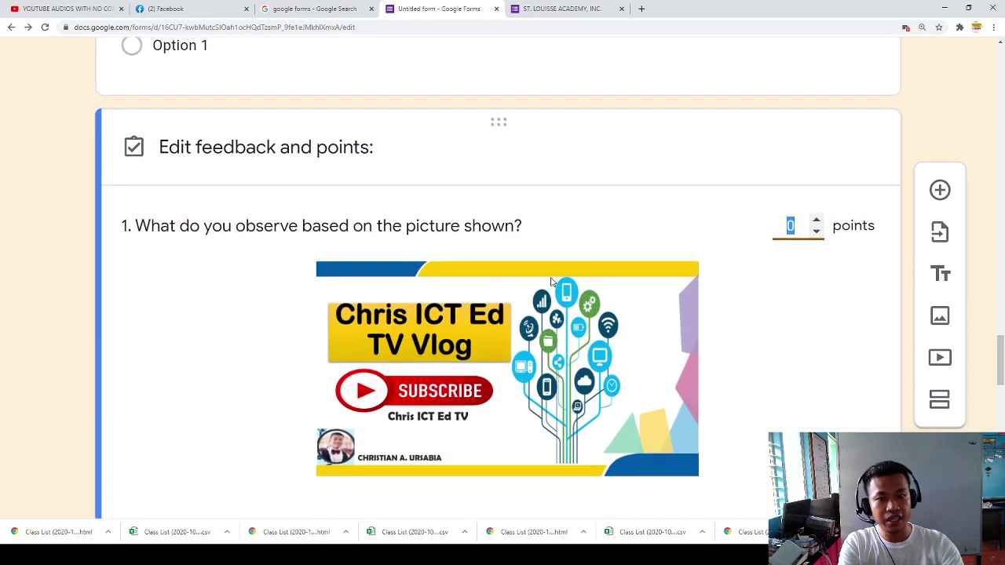
pyautogui.scroll(-3, 552, 282)
pyautogui.scroll(2, 552, 286)
pyautogui.write('10')
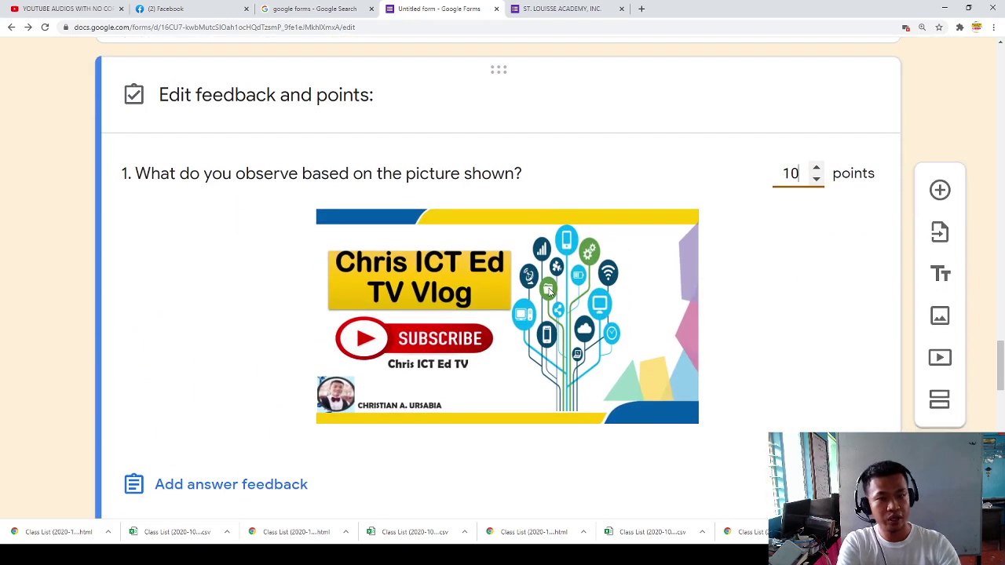
pyautogui.scroll(-3, 168, 399)
pyautogui.scroll(4, 168, 399)
pyautogui.scroll(-7, 736, 435)
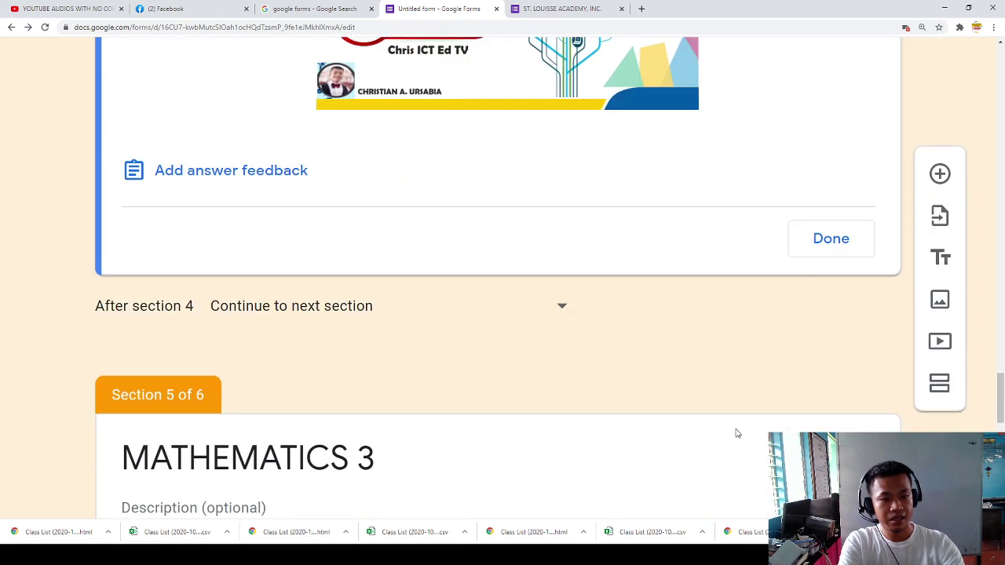
pyautogui.click(817, 242)
pyautogui.scroll(-5, 401, 329)
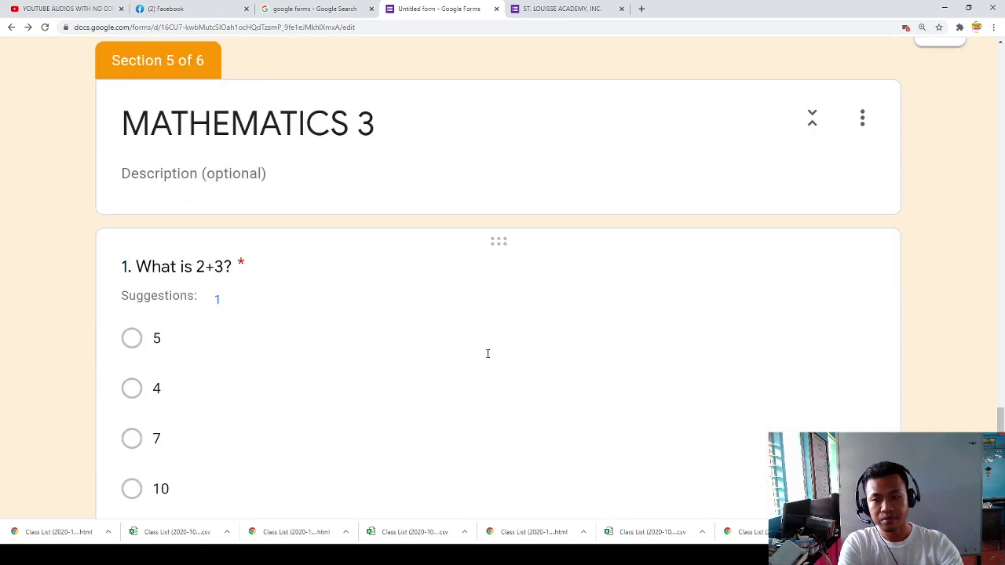
# Step: Mark 5 as the correct answer for 'What is 2+3?'
pyautogui.scroll(-3, 441, 380)
pyautogui.click(131, 262)
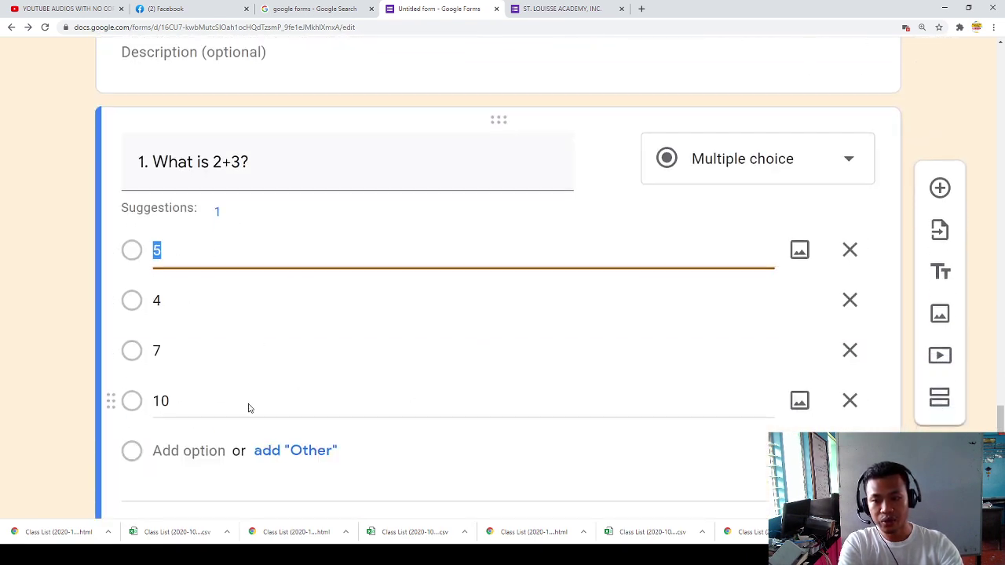
pyautogui.scroll(-3, 247, 402)
pyautogui.click(209, 332)
pyautogui.click(142, 326)
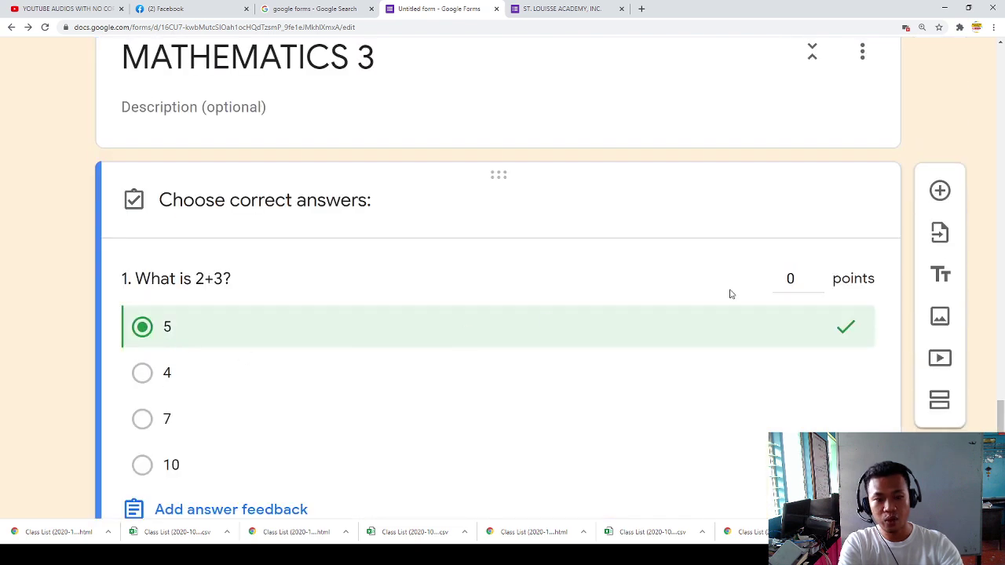
pyautogui.click(802, 284)
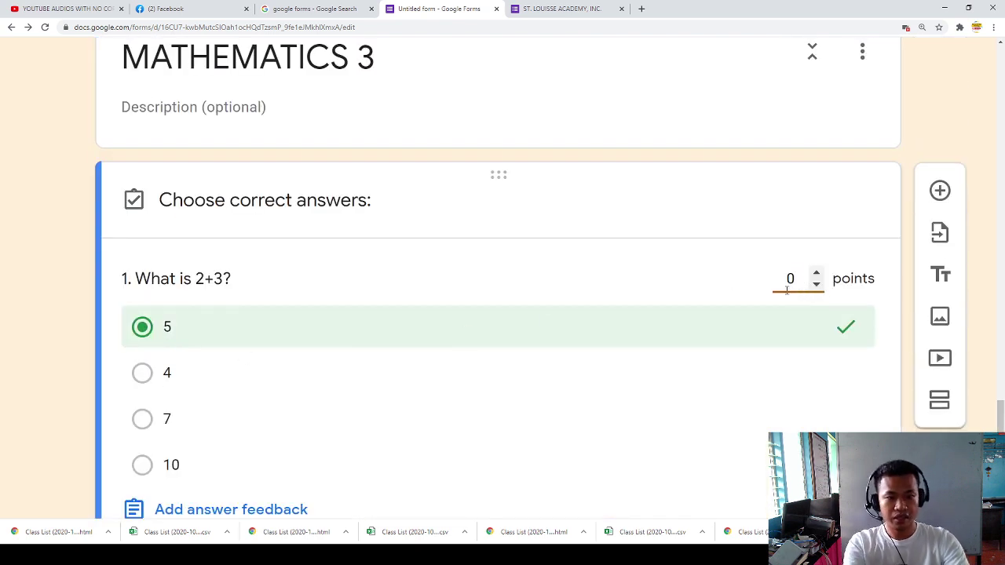
pyautogui.scroll(-2, 516, 336)
pyautogui.click(830, 419)
pyautogui.scroll(-3, 603, 416)
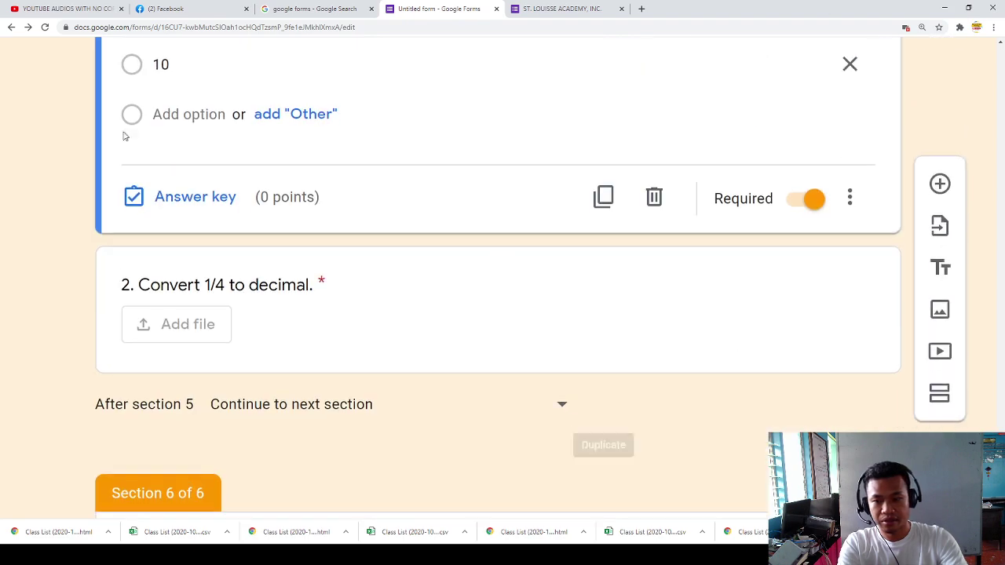
# Step: Make 'Convert 1/4 to decimal.' worth 5 points
pyautogui.click(403, 341)
pyautogui.scroll(-3, 236, 424)
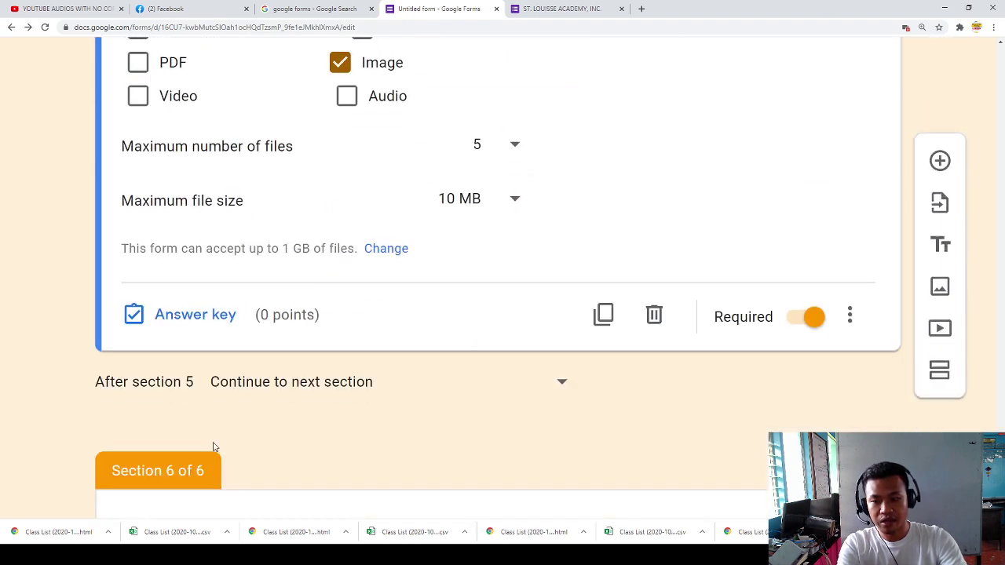
pyautogui.click(187, 317)
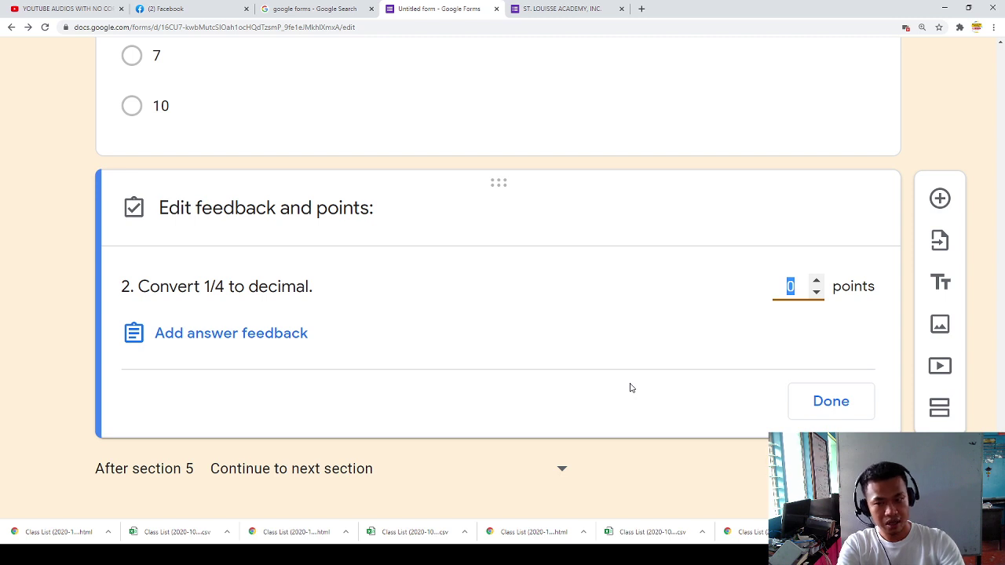
pyautogui.write('1')
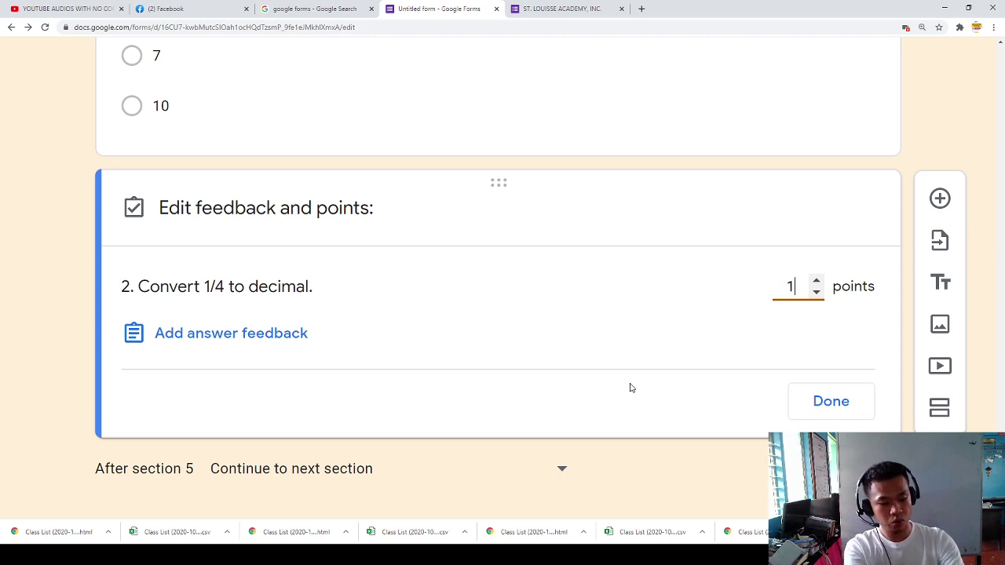
pyautogui.write('5')
pyautogui.click(829, 401)
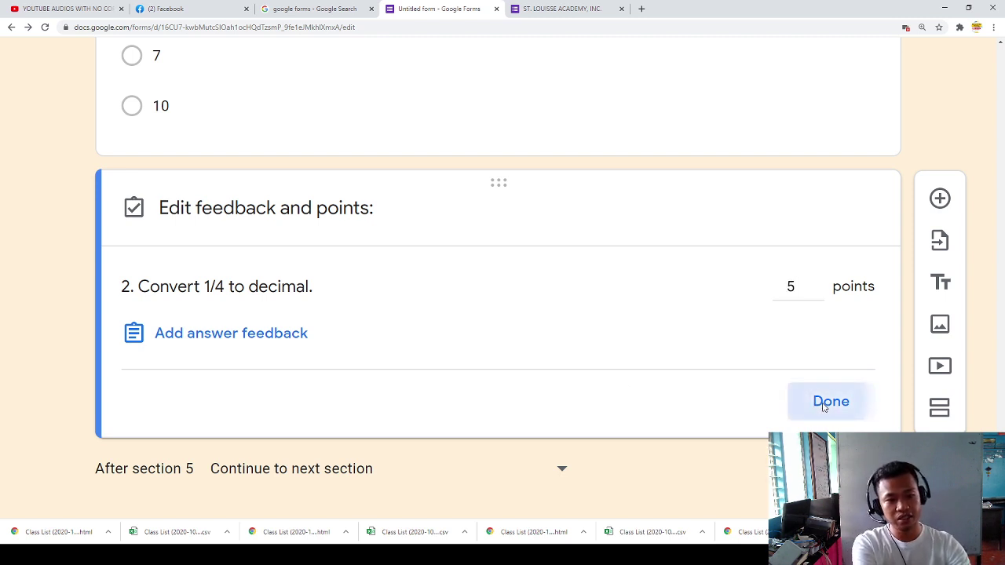
pyautogui.scroll(-6, 471, 285)
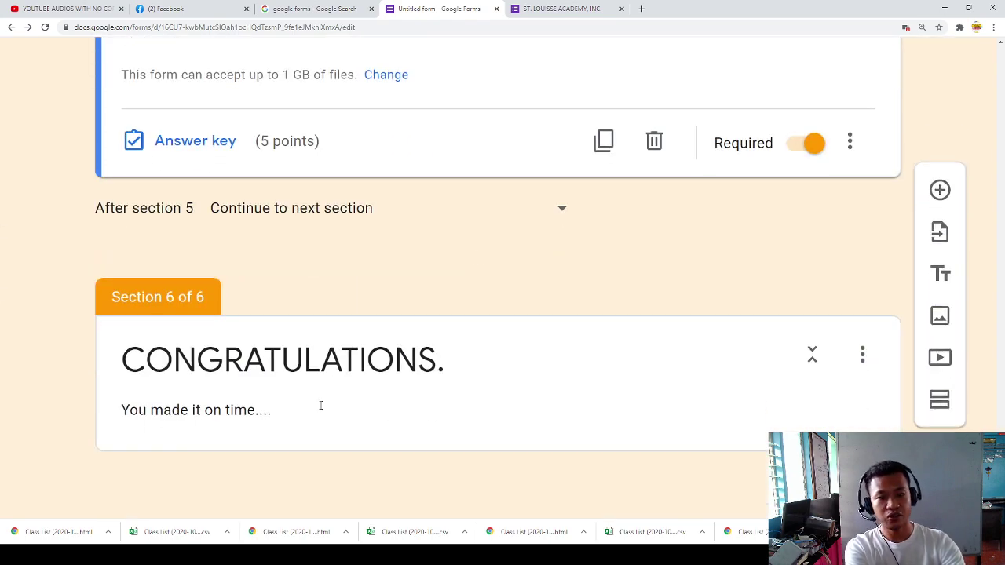
pyautogui.scroll(15, 451, 393)
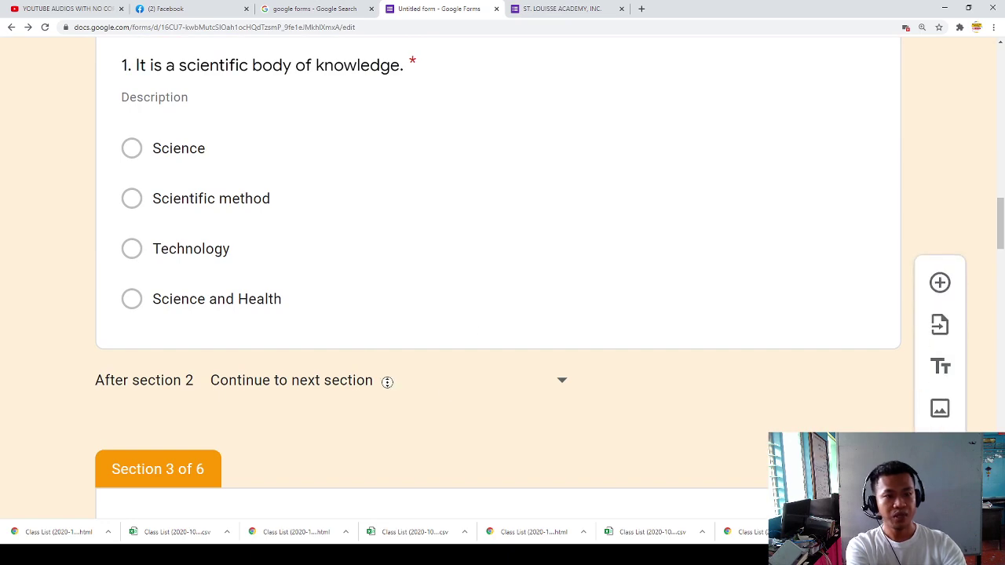
pyautogui.scroll(15, 450, 391)
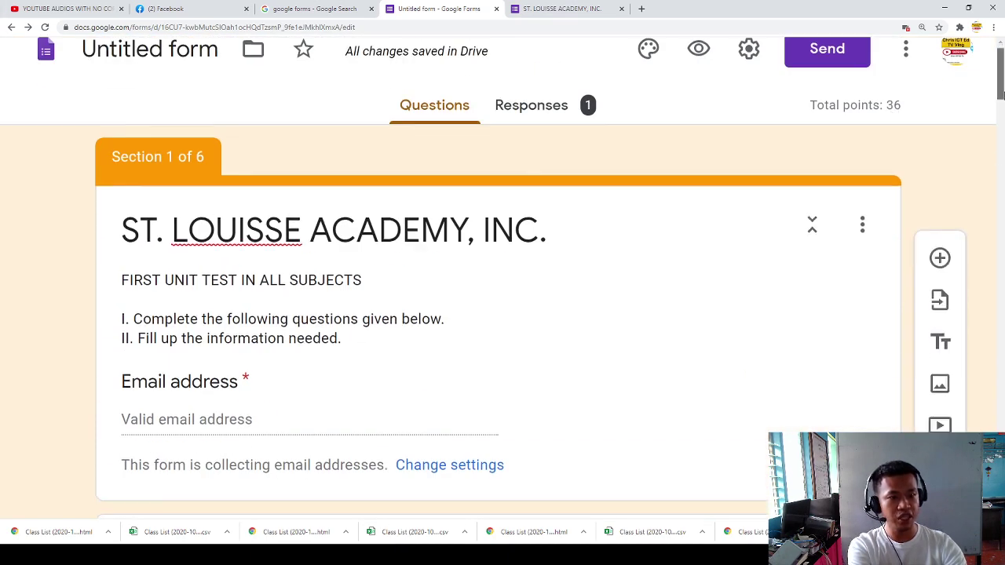
pyautogui.click(900, 134)
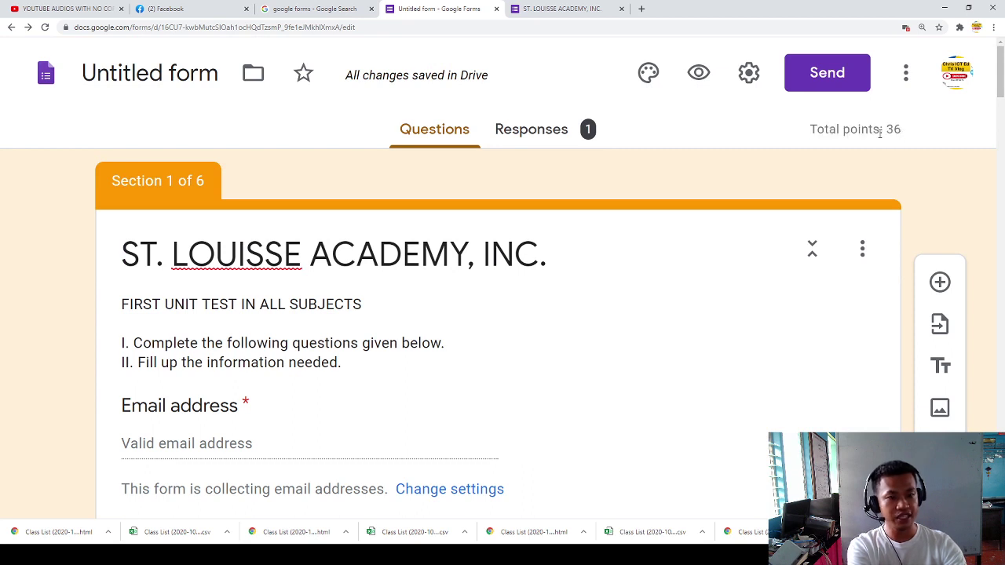
pyautogui.moveTo(888, 135); pyautogui.dragTo(903, 138)
pyautogui.click(895, 135)
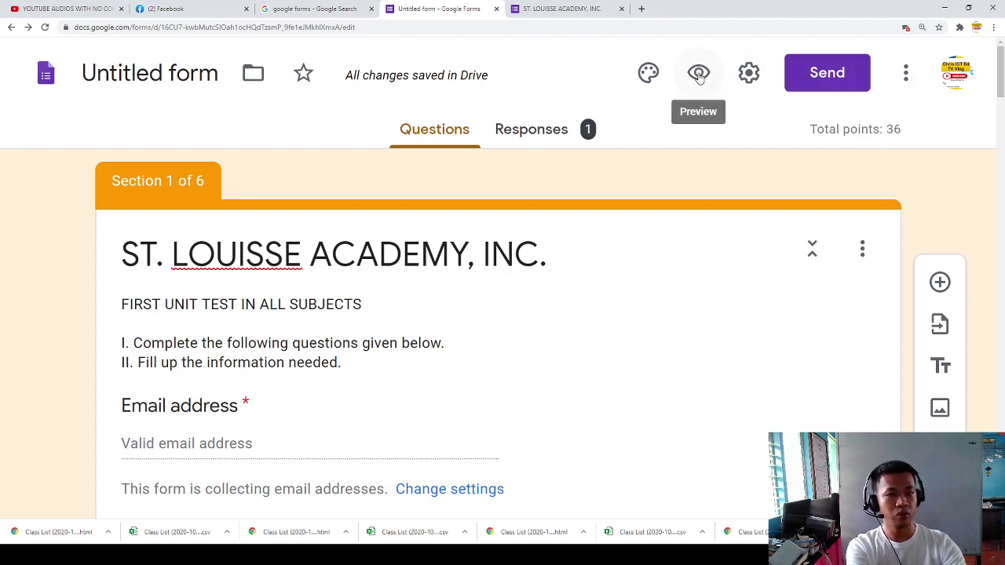
# Step: Delete Response 1, the form's single test submission, from the Individual responses view
pyautogui.click(549, 130)
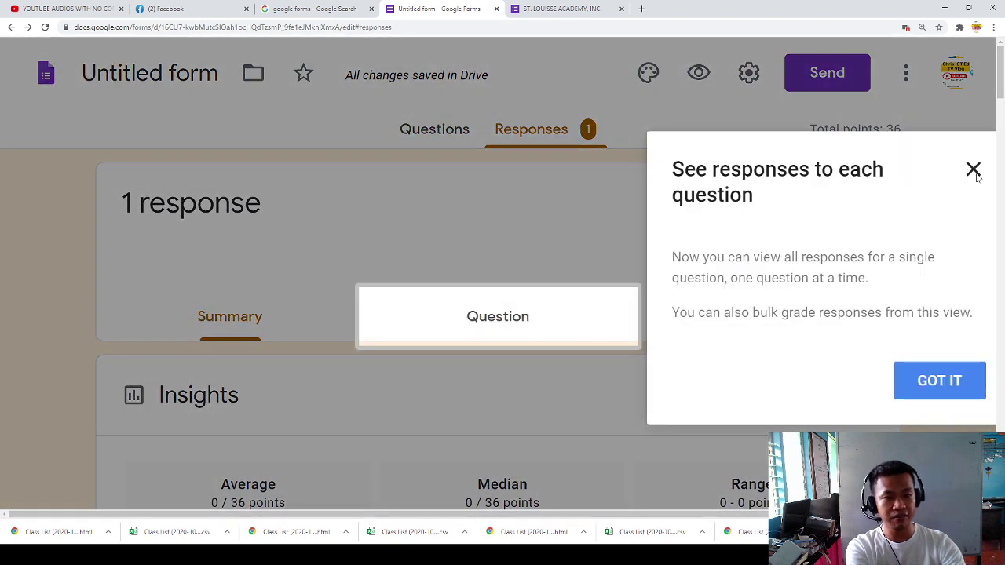
pyautogui.click(973, 171)
pyautogui.scroll(-4, 493, 314)
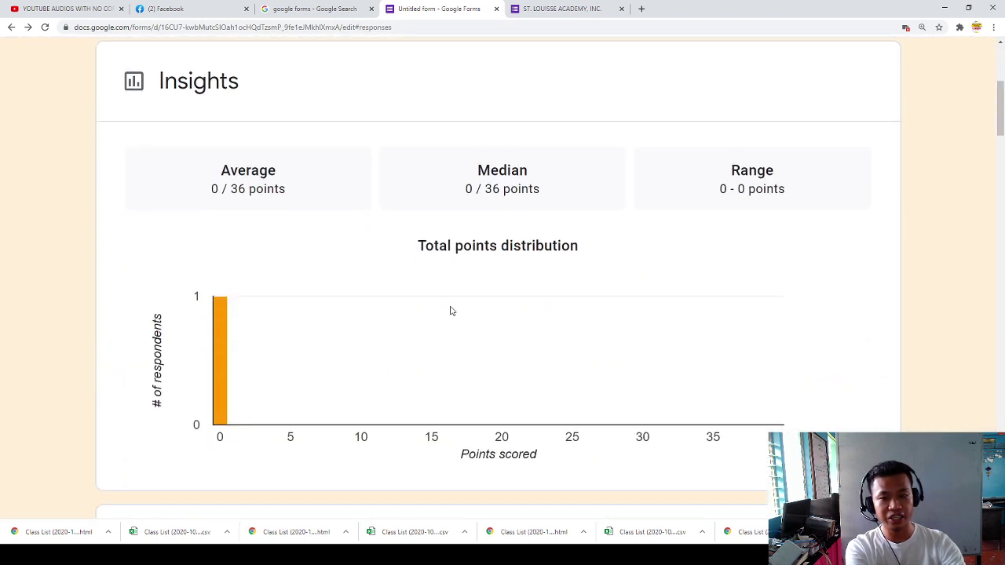
pyautogui.scroll(4, 451, 311)
pyautogui.click(505, 316)
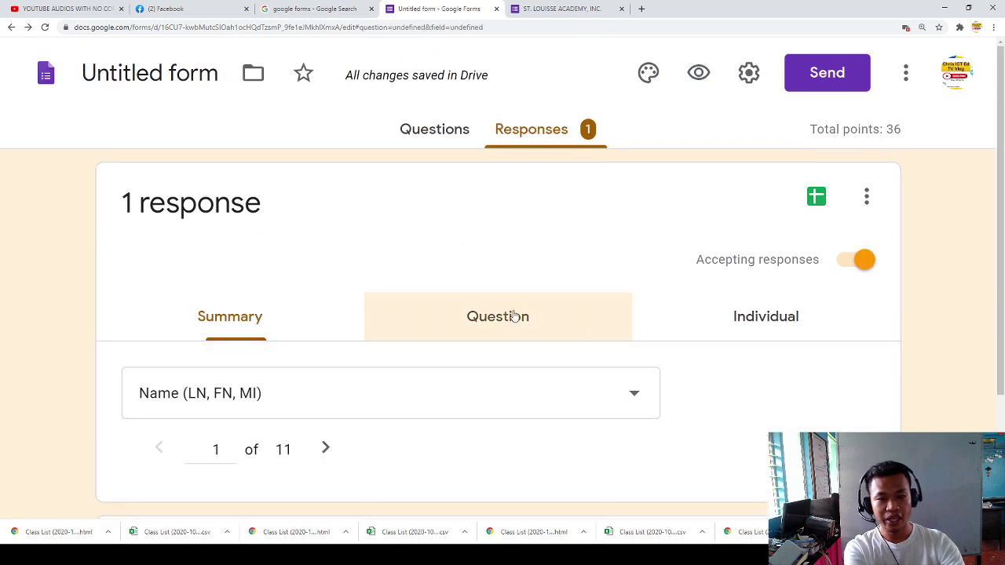
pyautogui.click(735, 330)
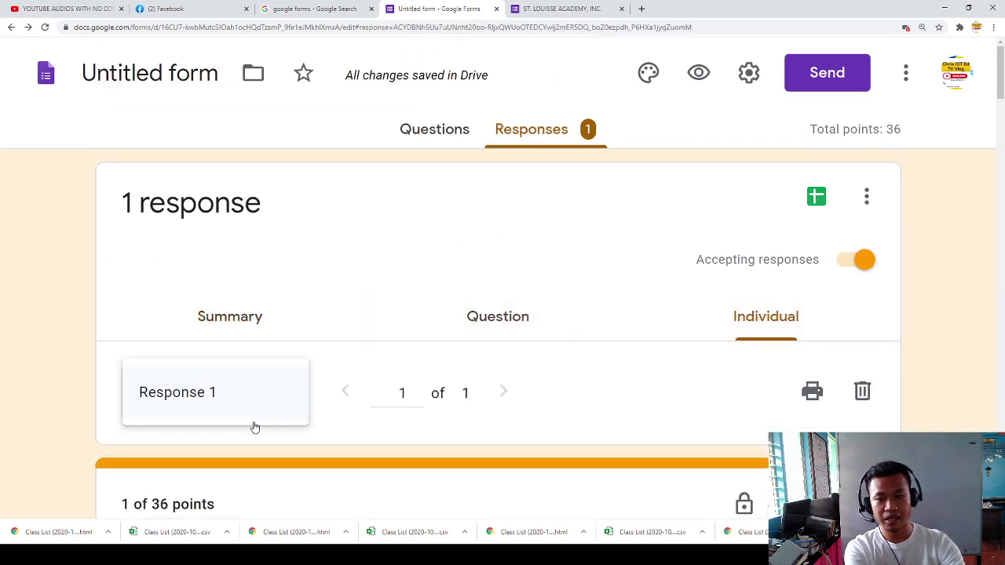
pyautogui.scroll(-3, 252, 421)
pyautogui.scroll(-1, 467, 306)
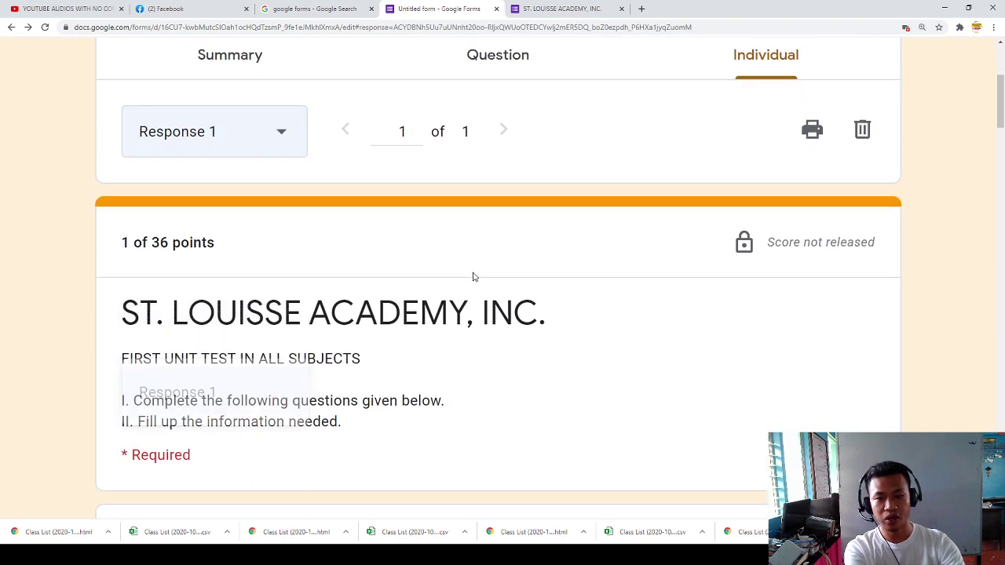
pyautogui.click(863, 131)
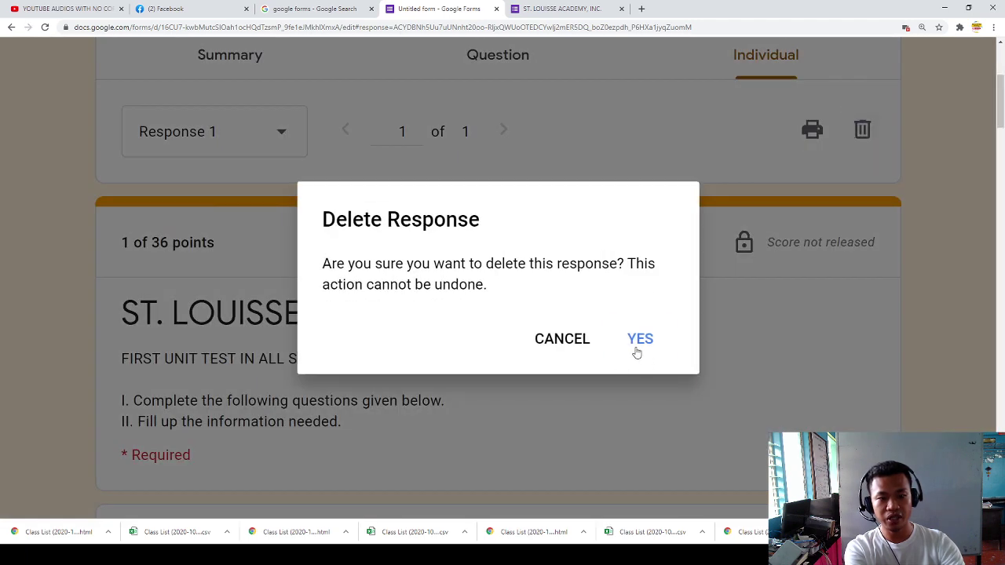
pyautogui.click(637, 345)
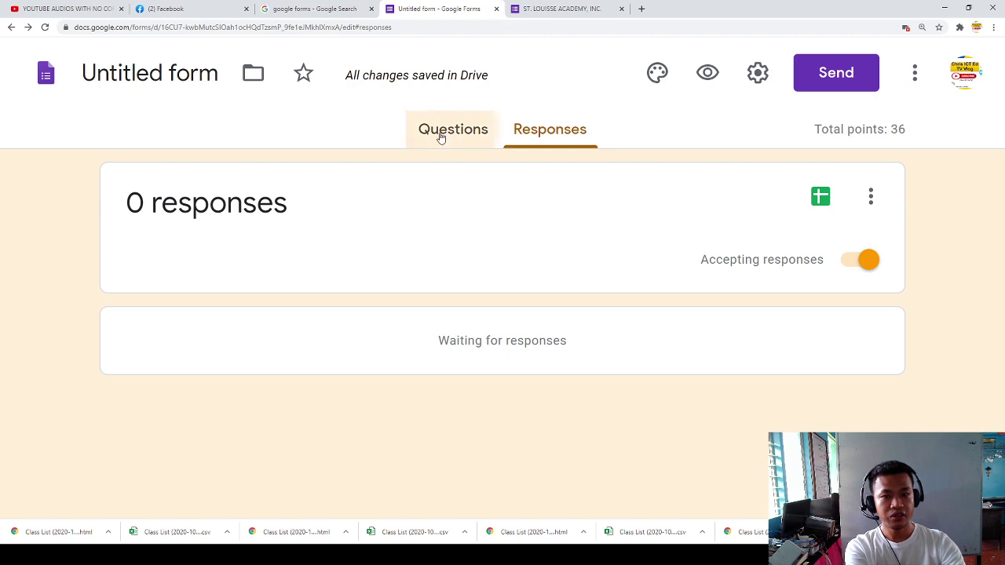
pyautogui.click(440, 130)
pyautogui.click(826, 78)
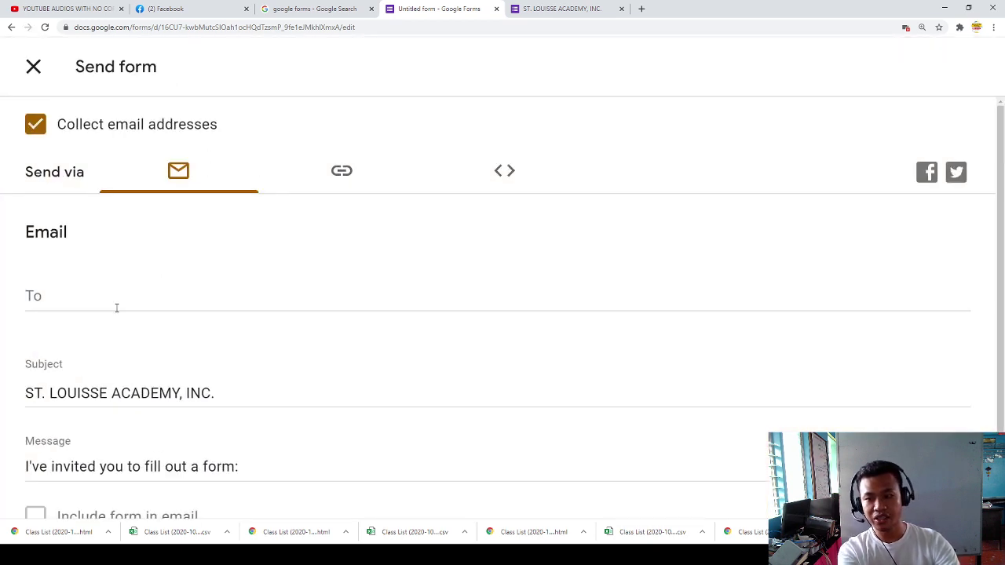
pyautogui.scroll(-2, 116, 306)
pyautogui.scroll(2, 100, 336)
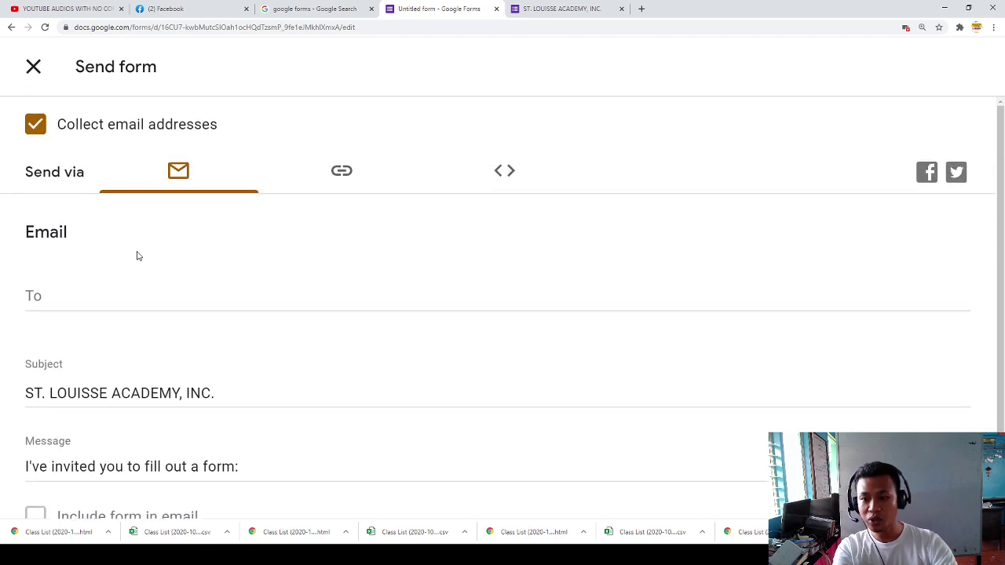
pyautogui.click(351, 175)
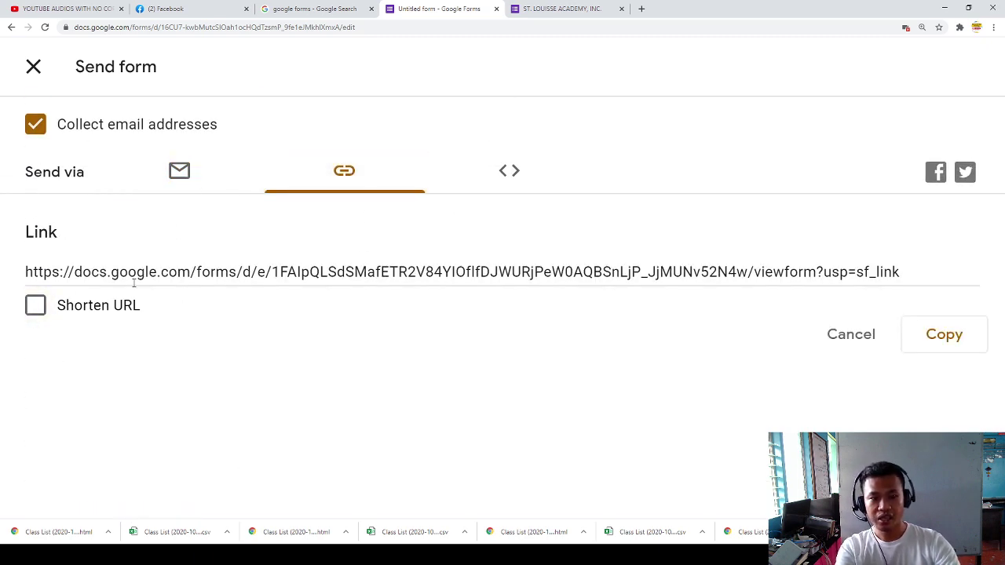
pyautogui.click(80, 276)
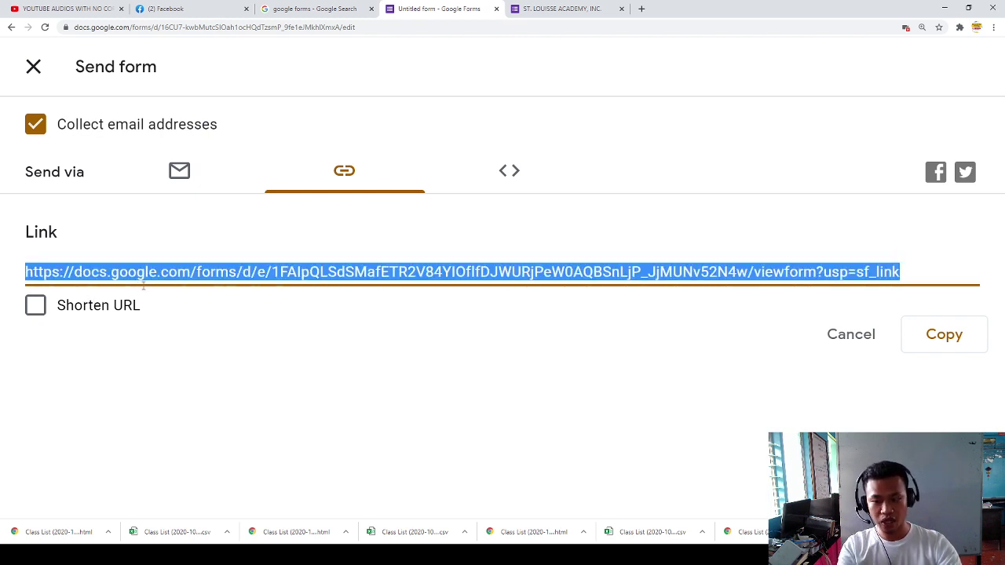
pyautogui.click(36, 306)
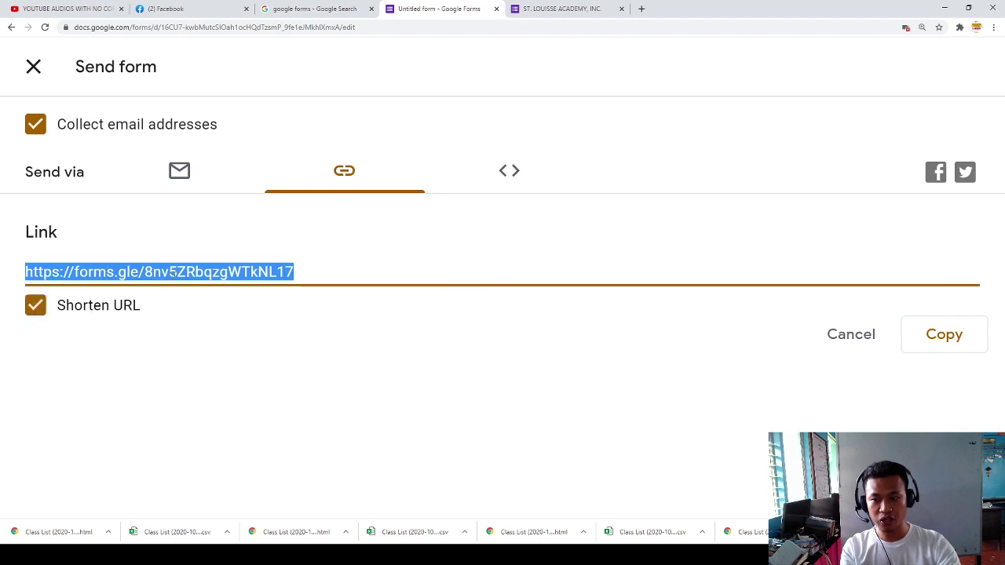
pyautogui.click(118, 277)
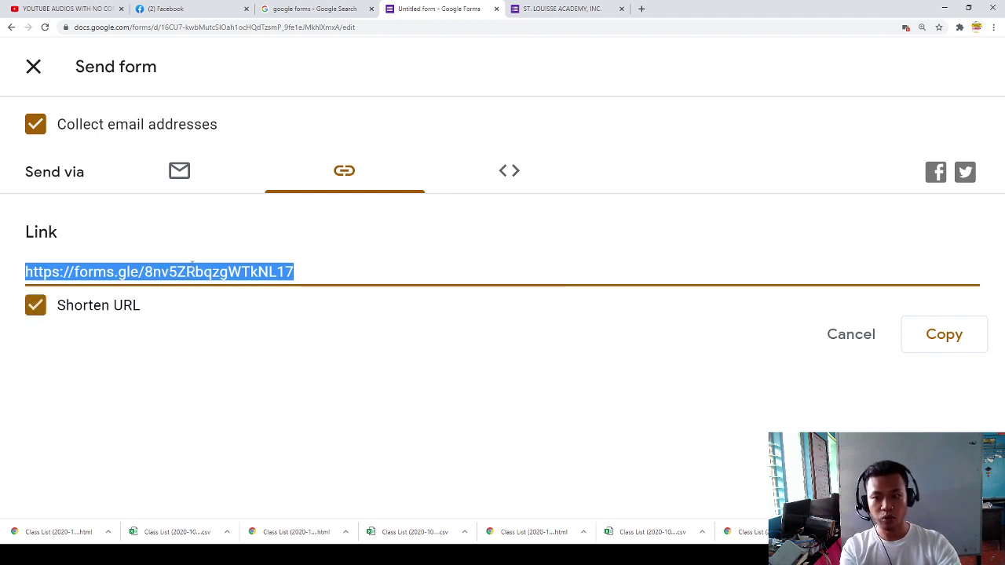
pyautogui.click(641, 9)
# Step: Load Google Classroom and switch to the second Google account's classes
pyautogui.write('clas')
pyautogui.press('Return')
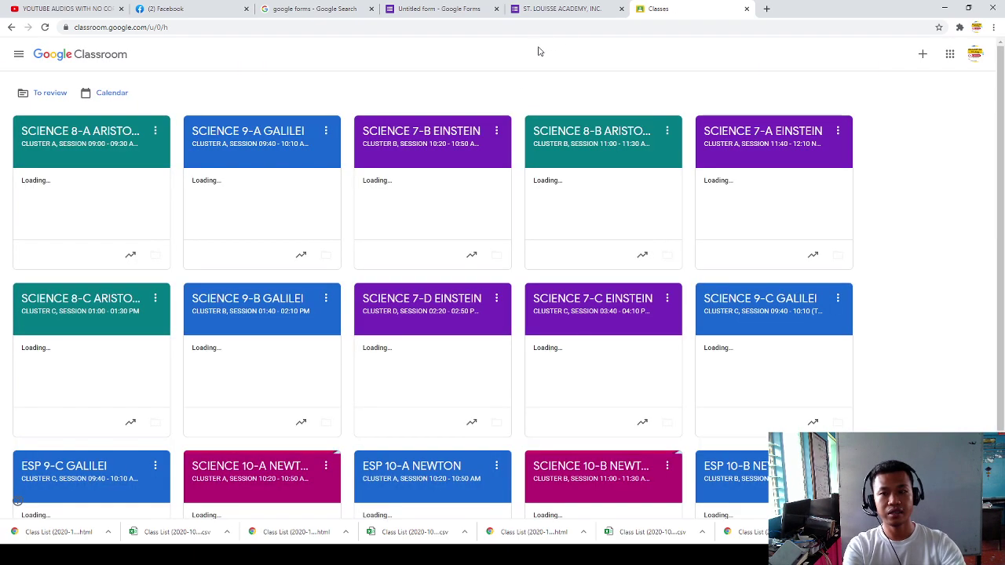
pyautogui.scroll(-2, 377, 267)
pyautogui.scroll(2, 549, 227)
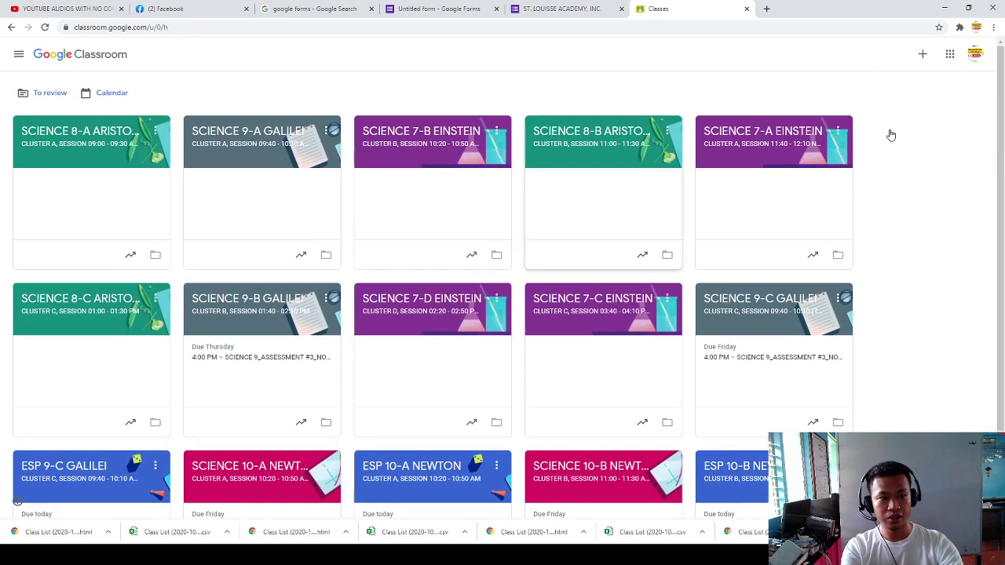
pyautogui.click(974, 63)
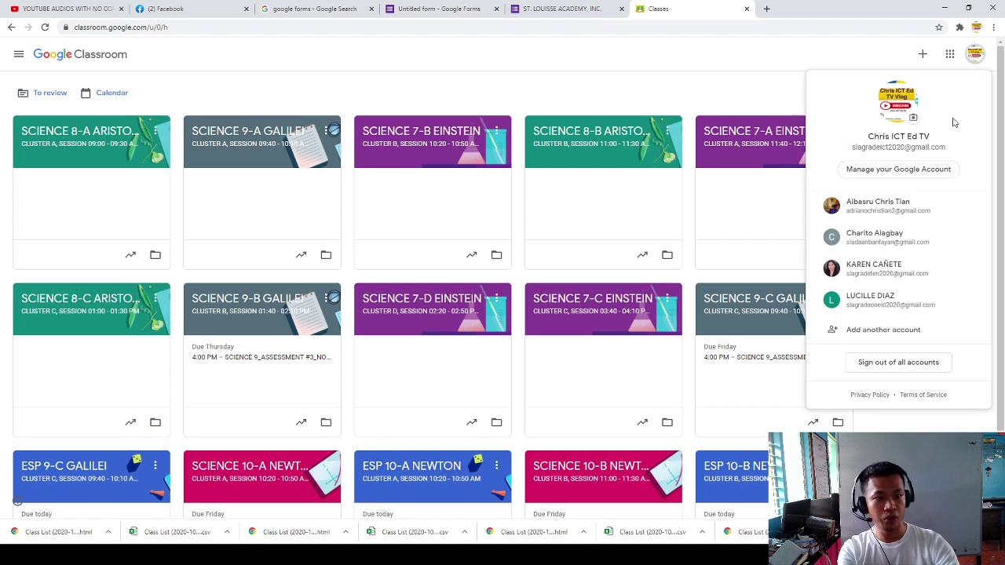
pyautogui.click(826, 232)
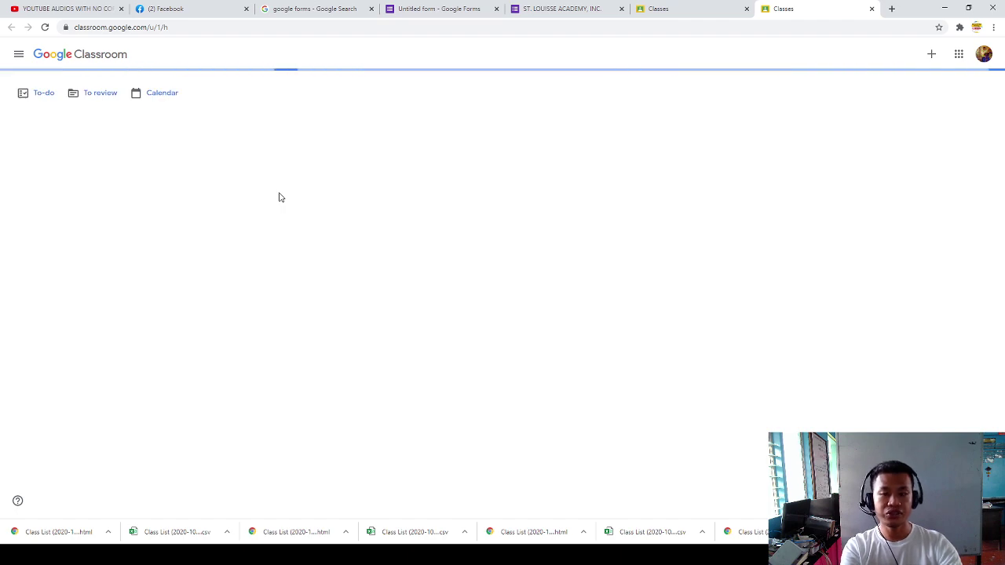
# Step: Zoom the page in two steps and open the DRY RUN PRE ELEM TO GRADE 3 class
pyautogui.hotkey('ctrl', '+')
pyautogui.hotkey('ctrl', '+')
pyautogui.hotkey('ctrl', '+')
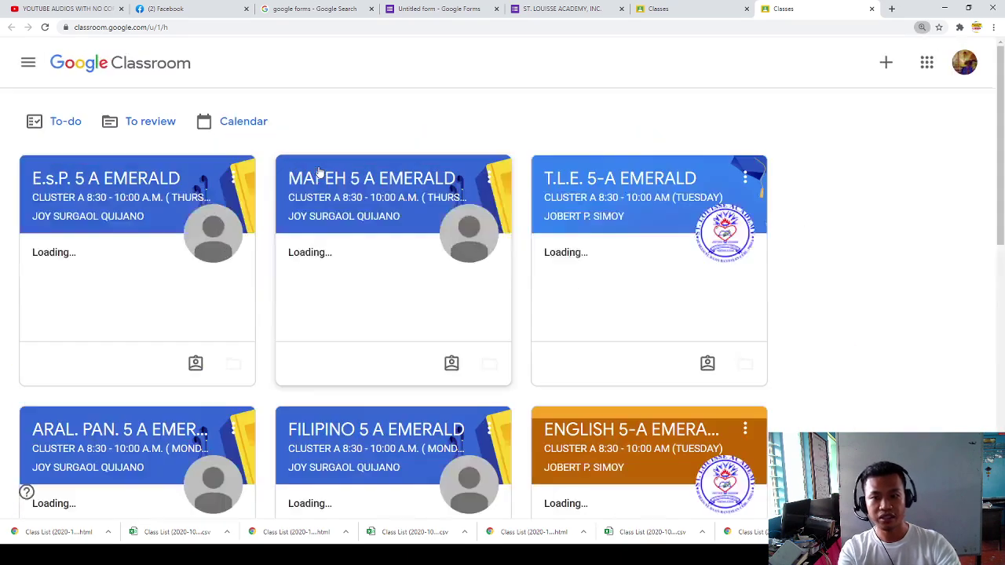
pyautogui.hotkey('ctrl', '+')
pyautogui.scroll(-10, 348, 190)
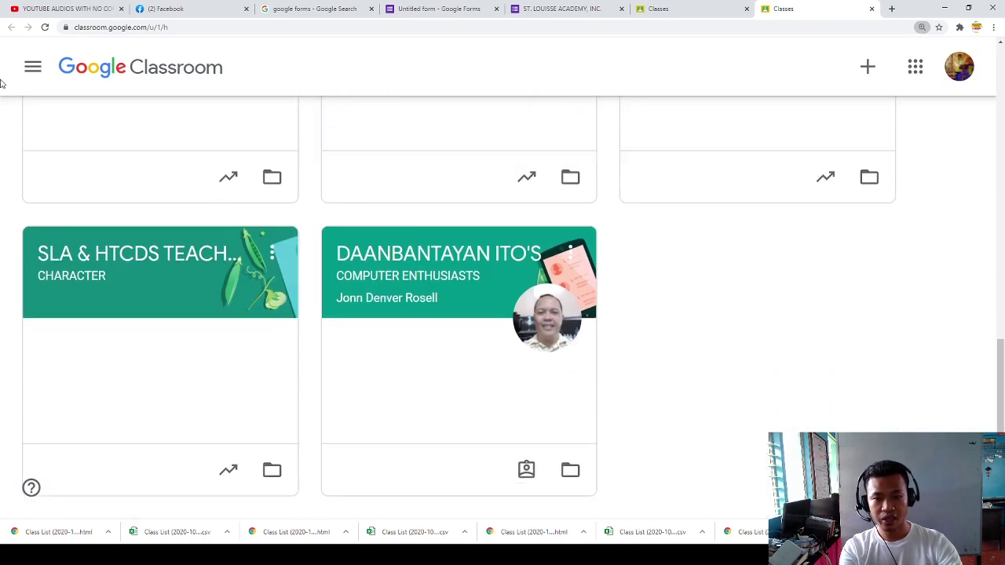
pyautogui.scroll(2, 399, 350)
pyautogui.scroll(-2, 785, 338)
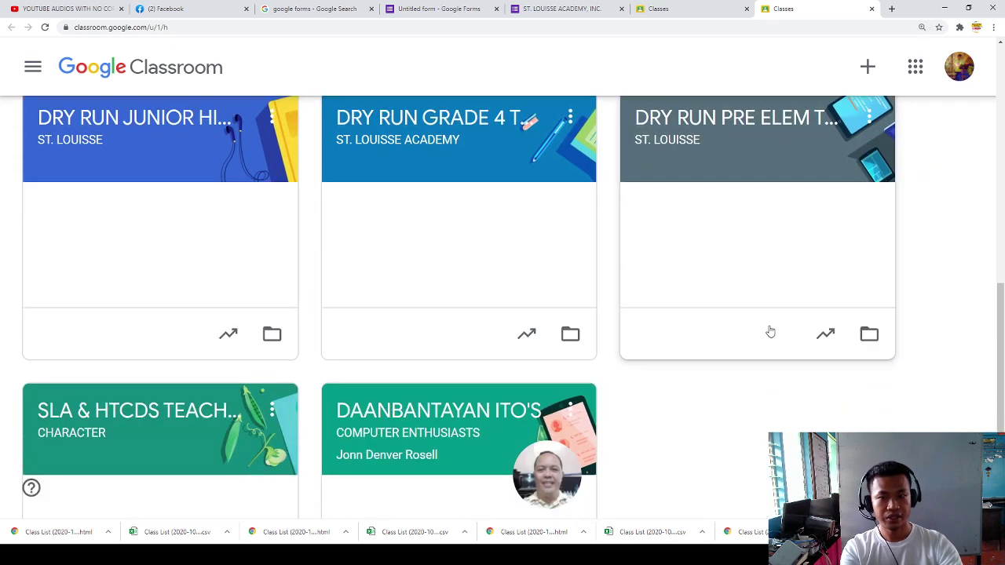
pyautogui.scroll(2, 285, 243)
pyautogui.scroll(-1, 483, 327)
pyautogui.click(752, 219)
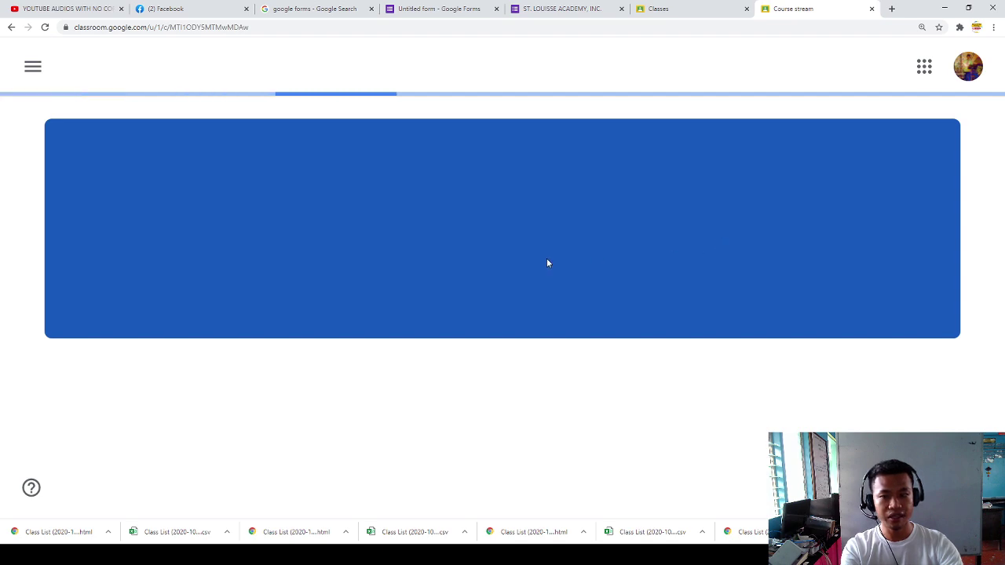
# Step: Start a class announcement: 'Good day students, Attached is the link for the FIRST UNIT TEST IN ALL SUBJECTS.'
pyautogui.scroll(-4, 426, 303)
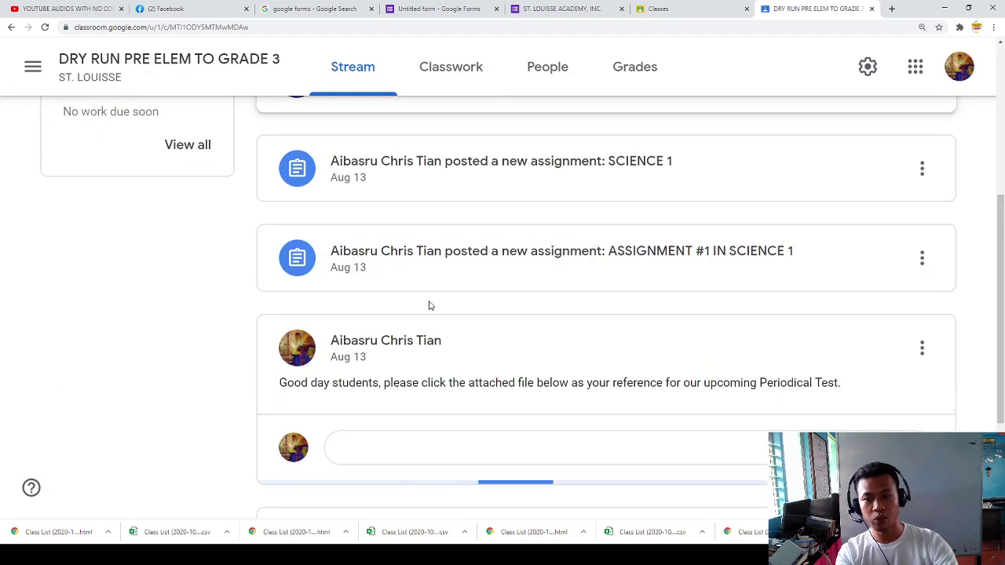
pyautogui.scroll(3, 397, 346)
pyautogui.click(385, 312)
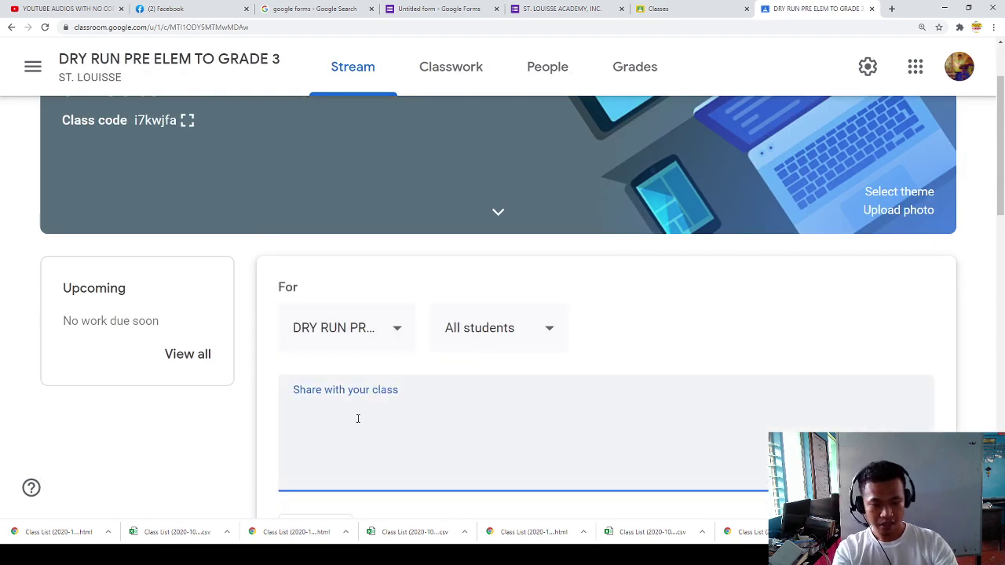
pyautogui.write('Good day')
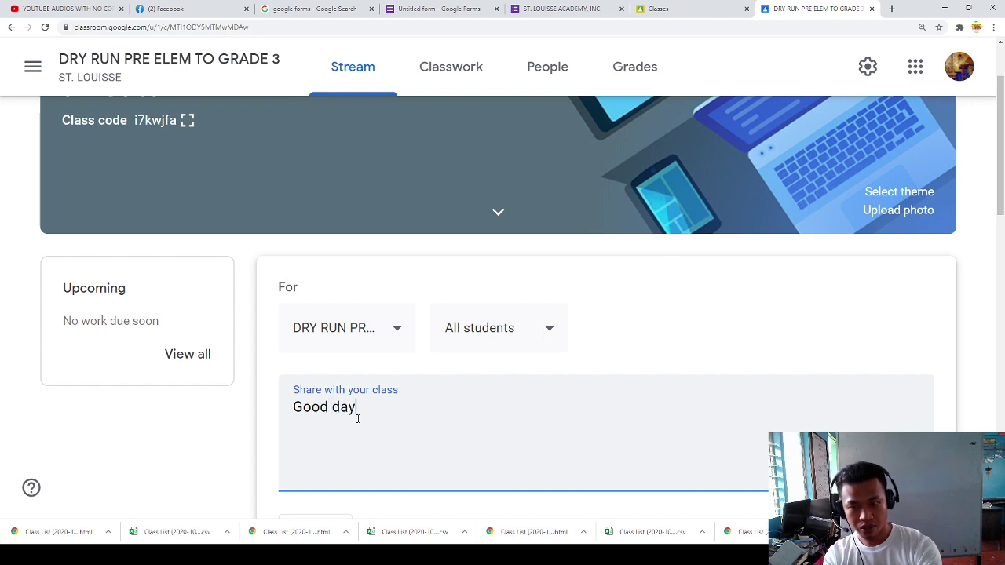
pyautogui.write(' studen')
pyautogui.write('ts,.')
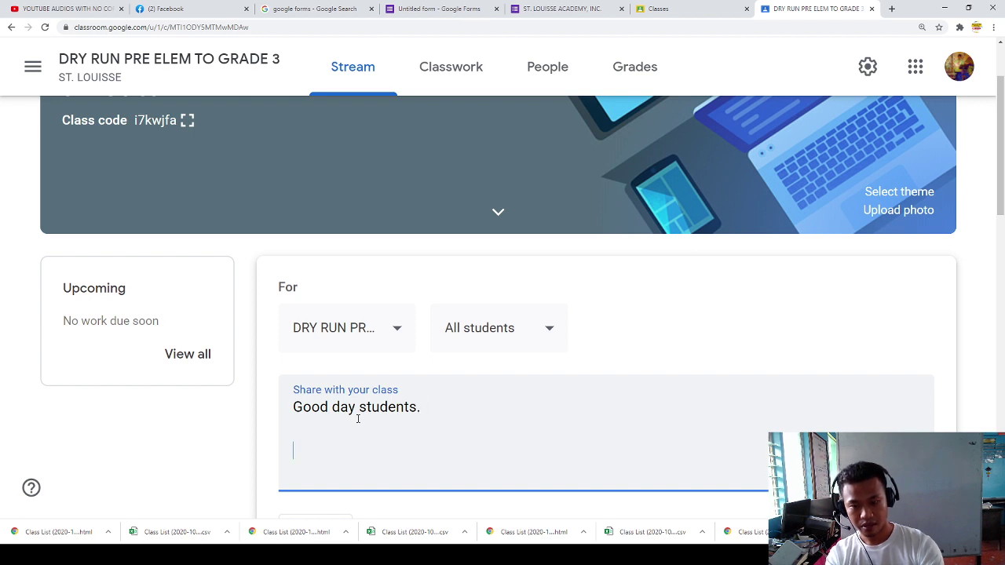
pyautogui.write('Ata')
pyautogui.press('BackSpace')
pyautogui.write('tachged')
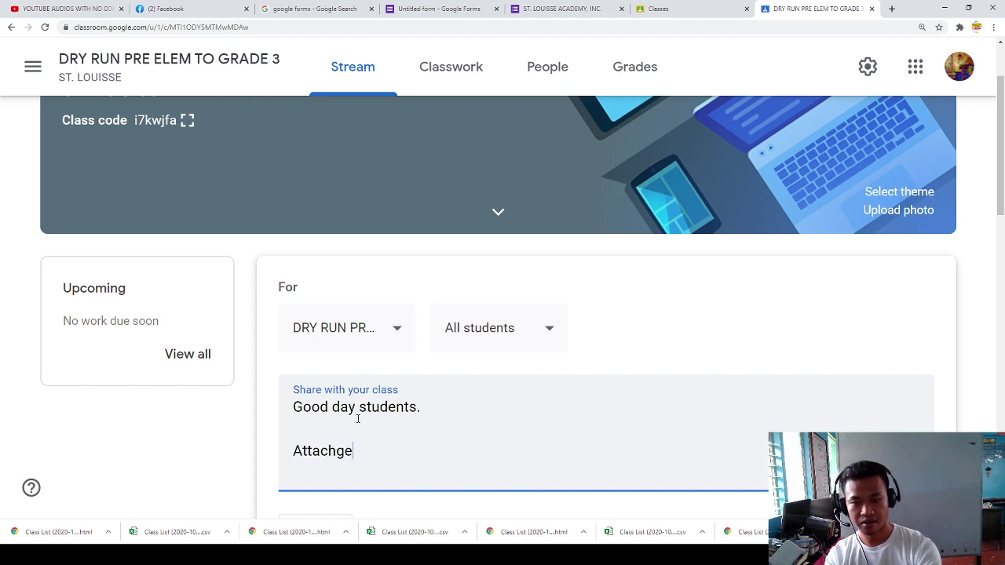
pyautogui.press('BackSpace')
pyautogui.press('BackSpace')
pyautogui.press('BackSpace')
pyautogui.write('ed is the liun')
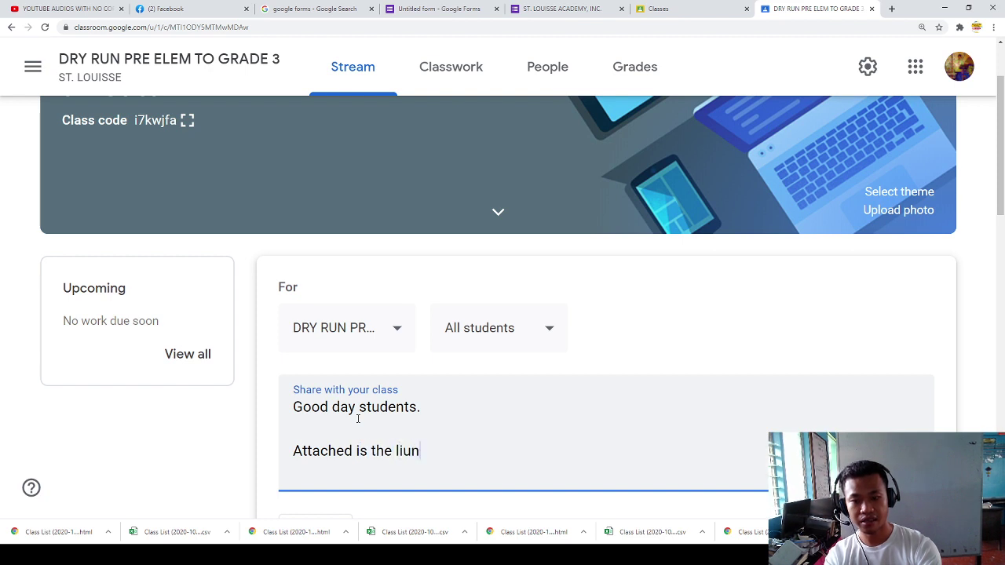
pyautogui.press('BackSpace')
pyautogui.press('BackSpace')
pyautogui.write('nk for ht')
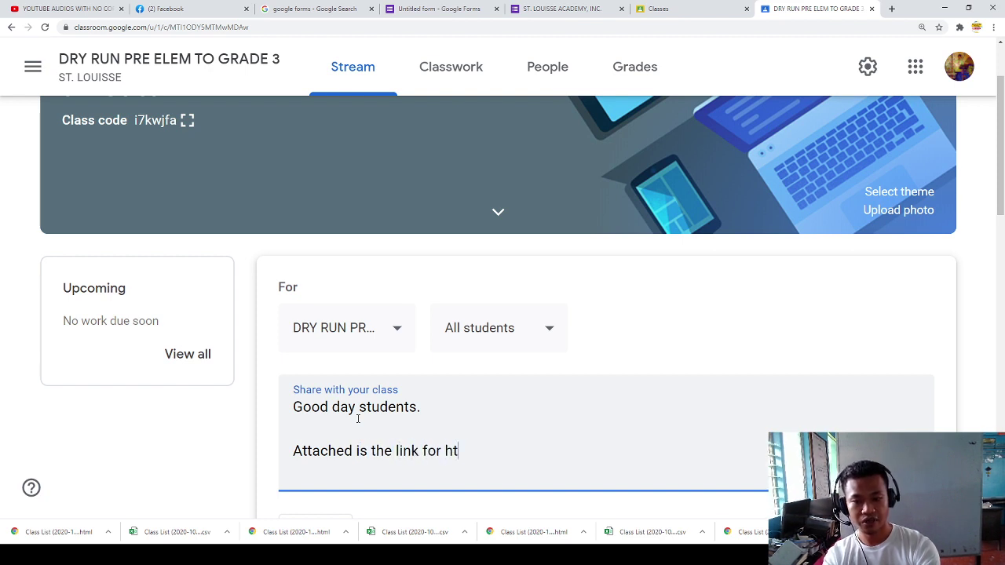
pyautogui.write('e tghw')
pyautogui.press('BackSpace')
pyautogui.press('BackSpace')
pyautogui.press('BackSpace')
pyautogui.write('he FUIRST')
pyautogui.press('BackSpace')
pyautogui.press('BackSpace')
pyautogui.press('BackSpace')
pyautogui.press('BackSpace')
pyautogui.press('BackSpace')
pyautogui.write('IRST UNIT TEST')
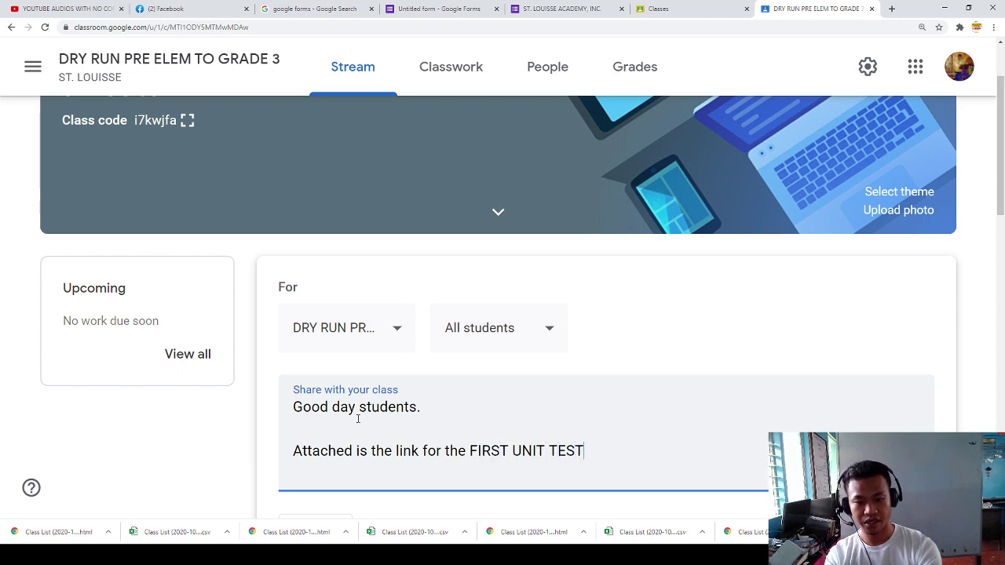
pyautogui.write(' IN ALL SU')
pyautogui.write('BJECT.,')
pyautogui.press('BackSpace')
pyautogui.press('BackSpace')
pyautogui.write('S.')
# Step: Add '(SAMPLE)' and the pasted forms.gle quiz link on new lines, then post the announcement
pyautogui.press('Return')
pyautogui.press('Return')
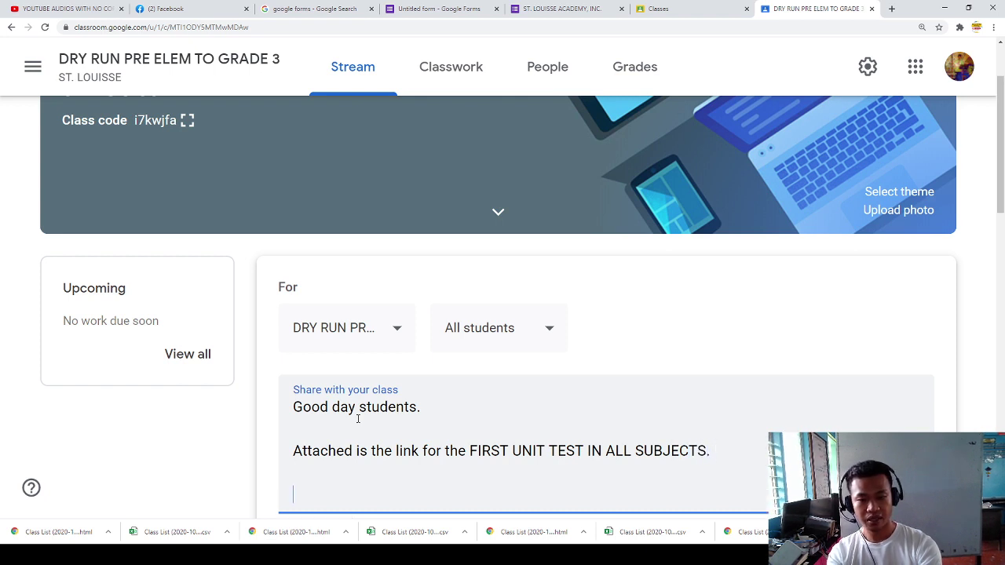
pyautogui.write('(SAMPLE')
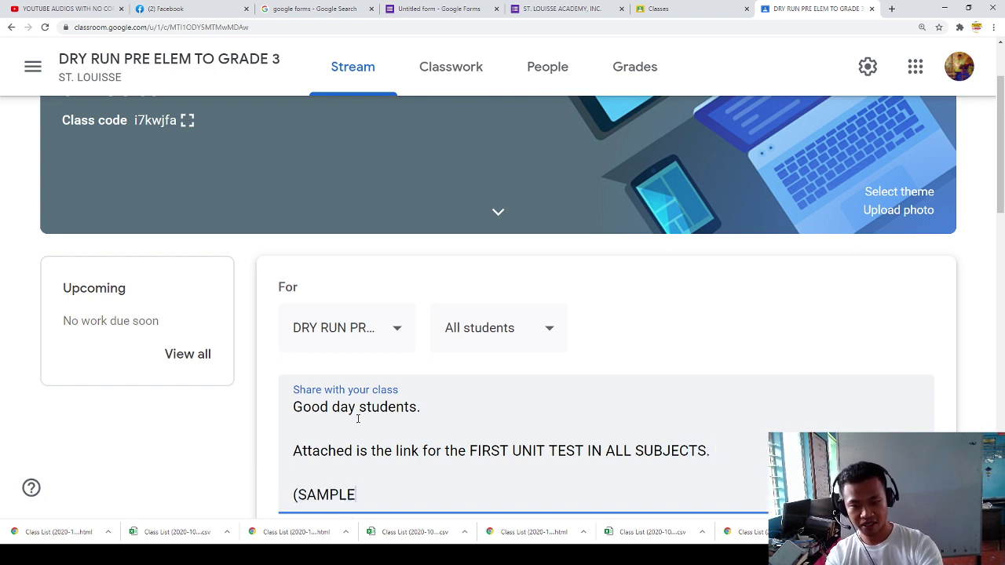
pyautogui.write(')')
pyautogui.press('Return')
pyautogui.press('Return')
pyautogui.write('https://forms.gle/8nv5ZRbqzgWTkNL17')
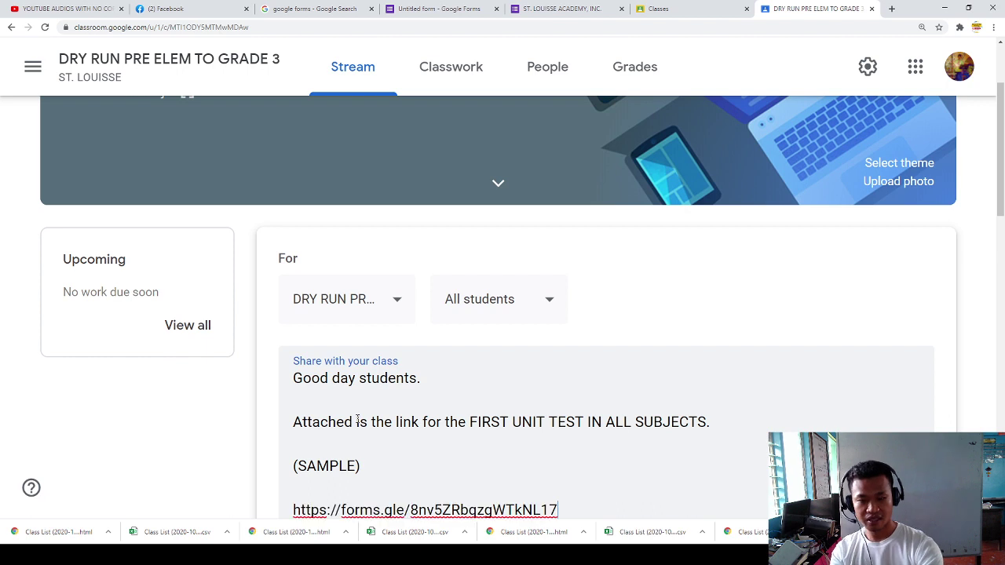
pyautogui.scroll(-2, 424, 384)
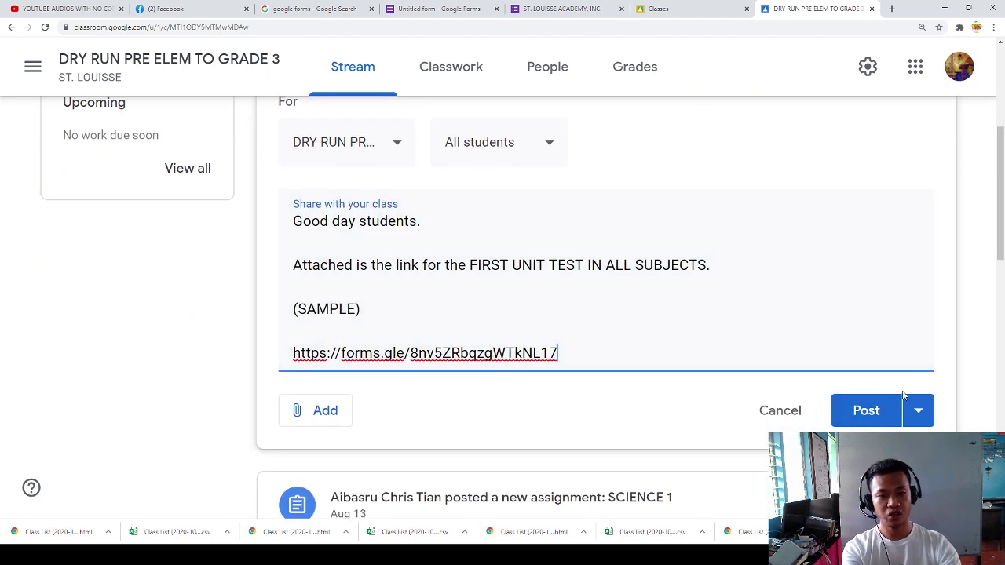
pyautogui.click(866, 423)
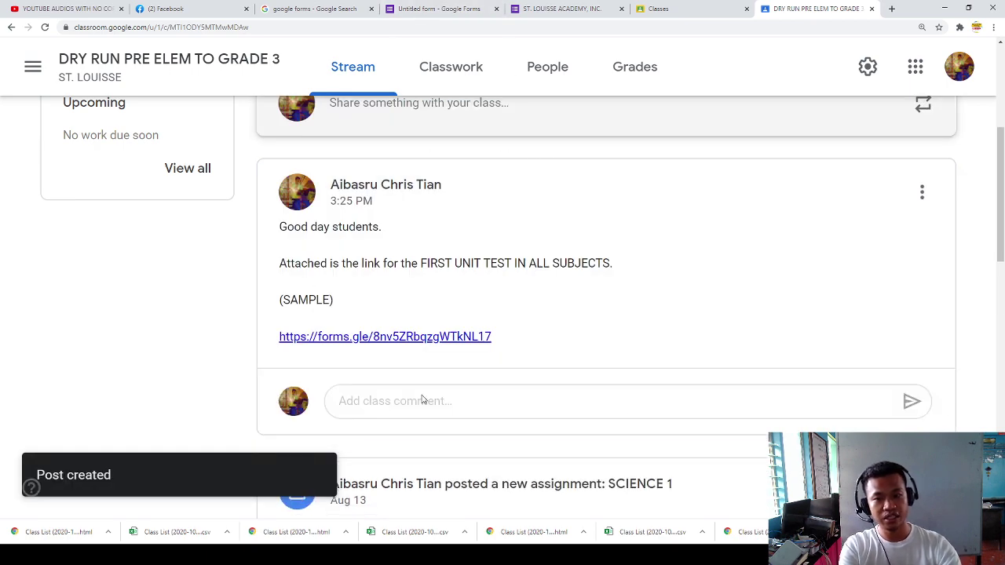
# Step: Test the posted quiz link, then close the quiz and response confirmation tabs
pyautogui.scroll(4, 421, 396)
pyautogui.scroll(-5, 409, 349)
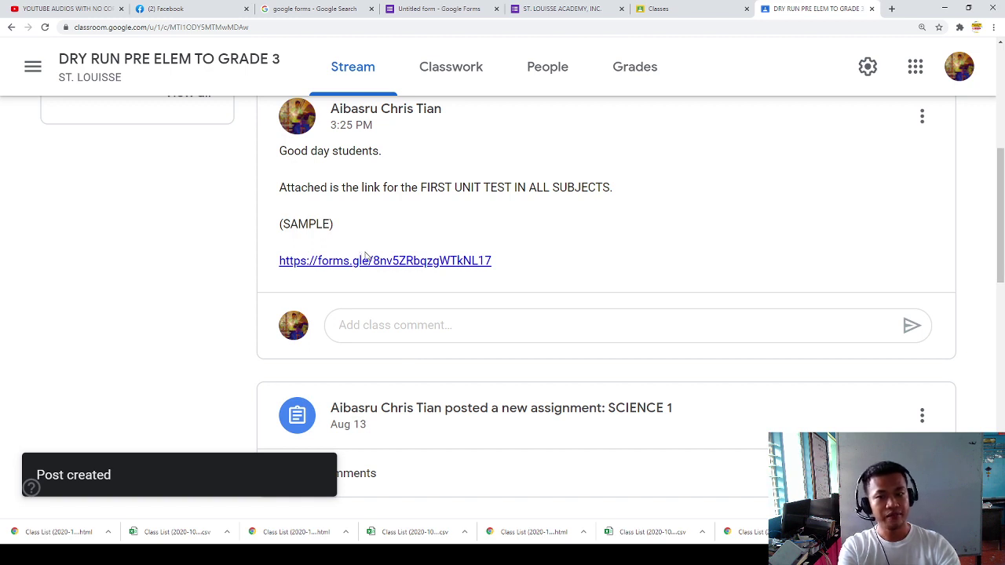
pyautogui.click(350, 264)
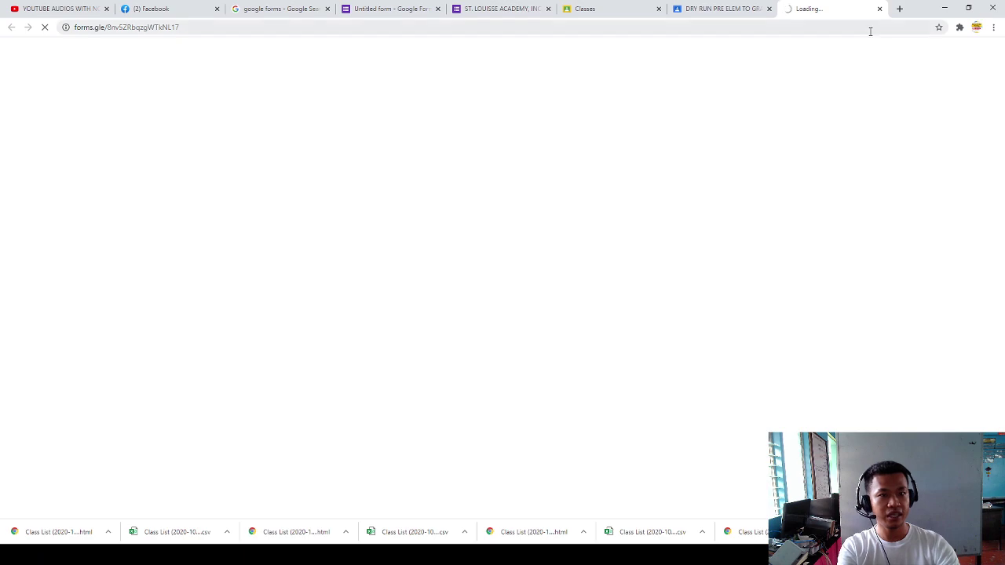
pyautogui.scroll(-10, 406, 316)
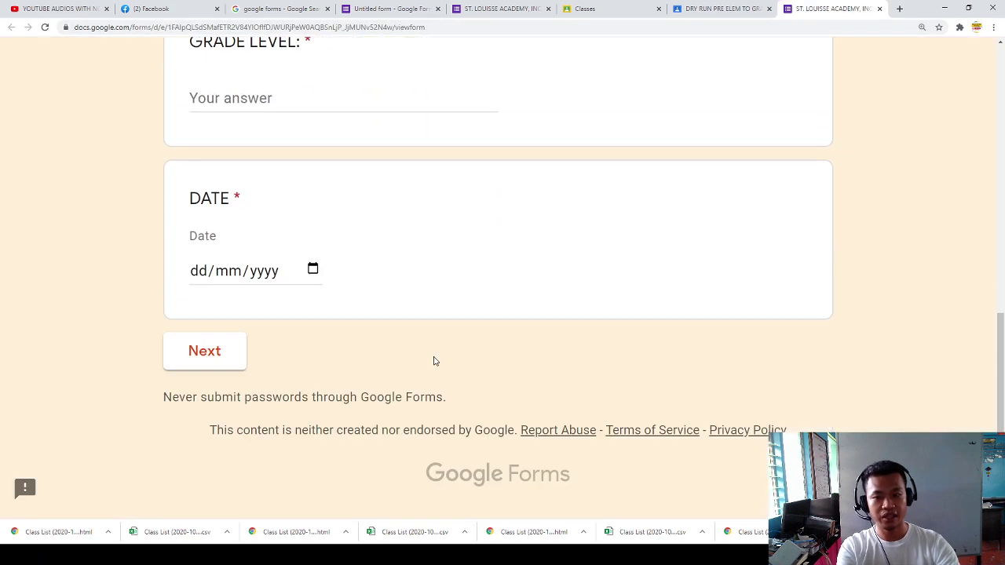
pyautogui.scroll(2, 436, 358)
pyautogui.scroll(10, 435, 358)
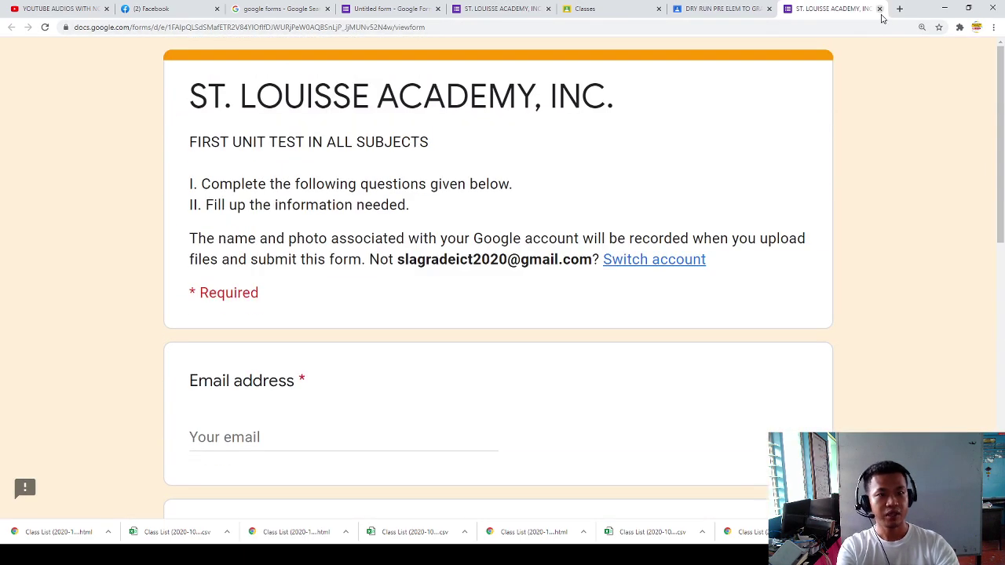
pyautogui.click(880, 9)
pyautogui.click(547, 7)
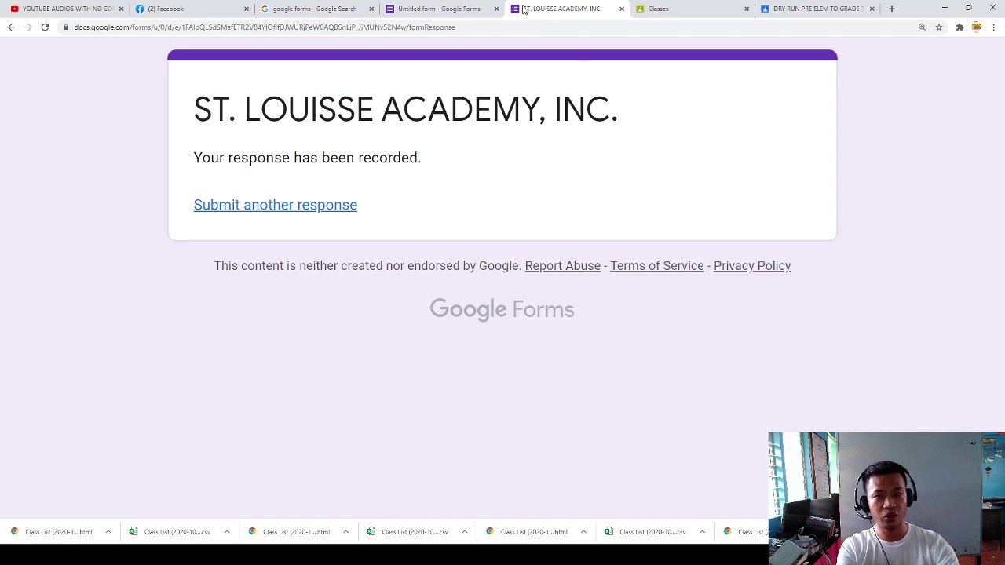
pyautogui.click(621, 8)
# Step: Copy the quiz's short link again, close the sharing panel, and return to the class stream
pyautogui.click(450, 9)
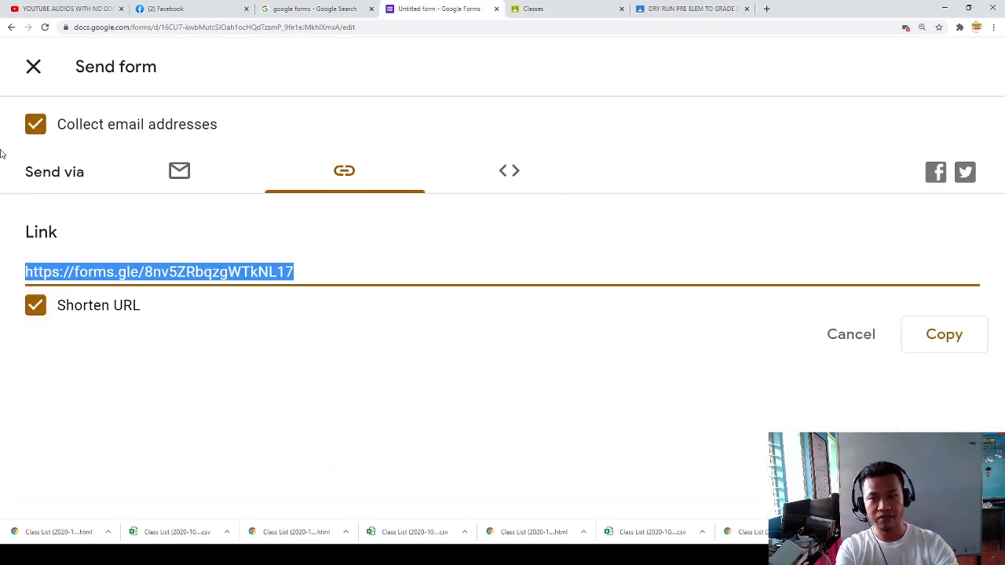
pyautogui.click(944, 349)
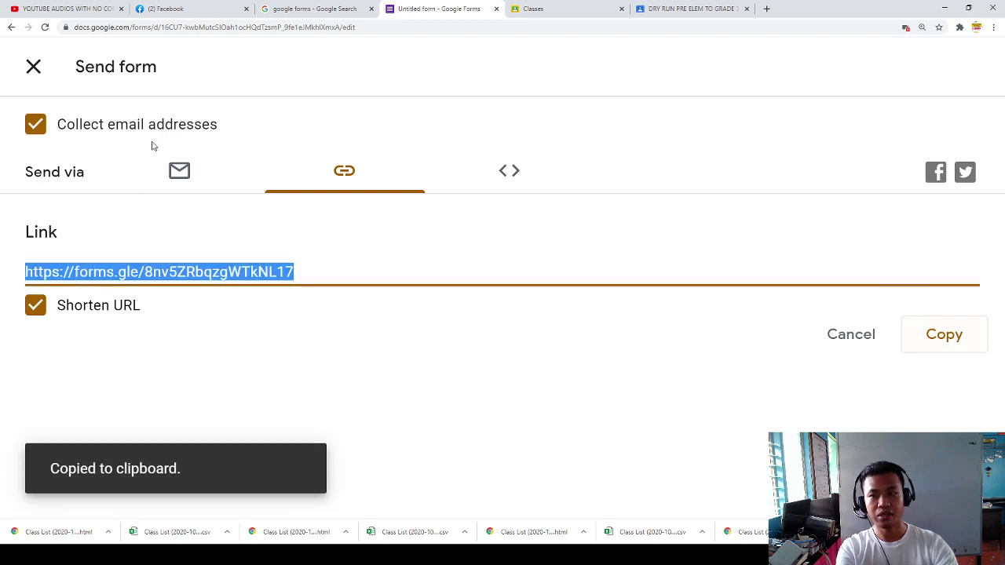
pyautogui.click(33, 68)
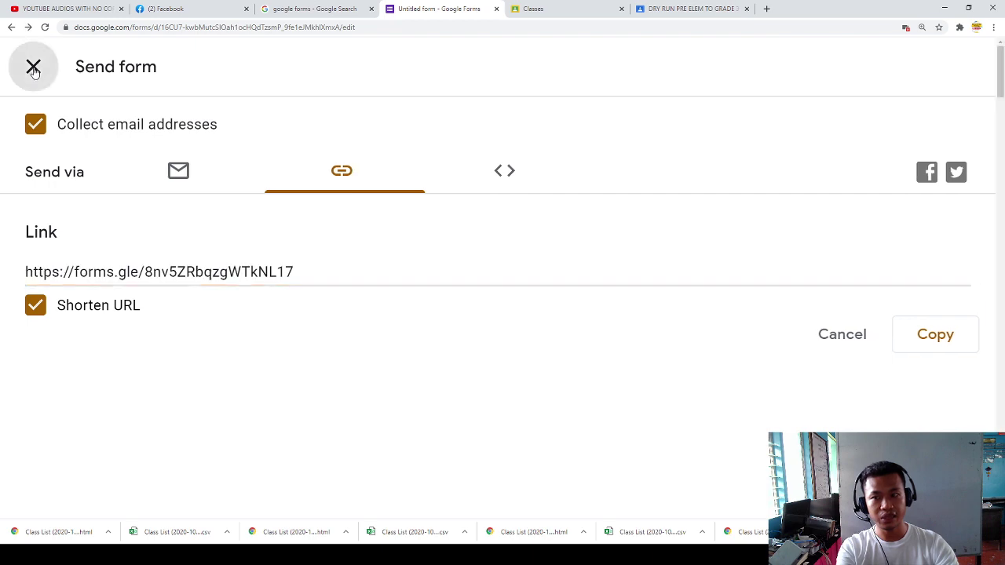
pyautogui.click(705, 9)
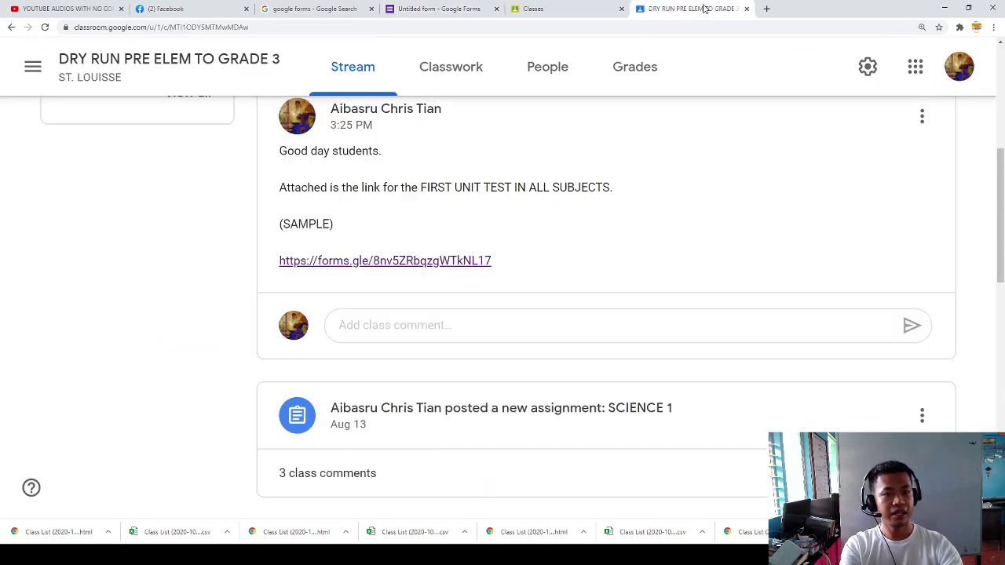
# Step: Open the quiz from the class post and enter the student's email and full name
pyautogui.click(407, 262)
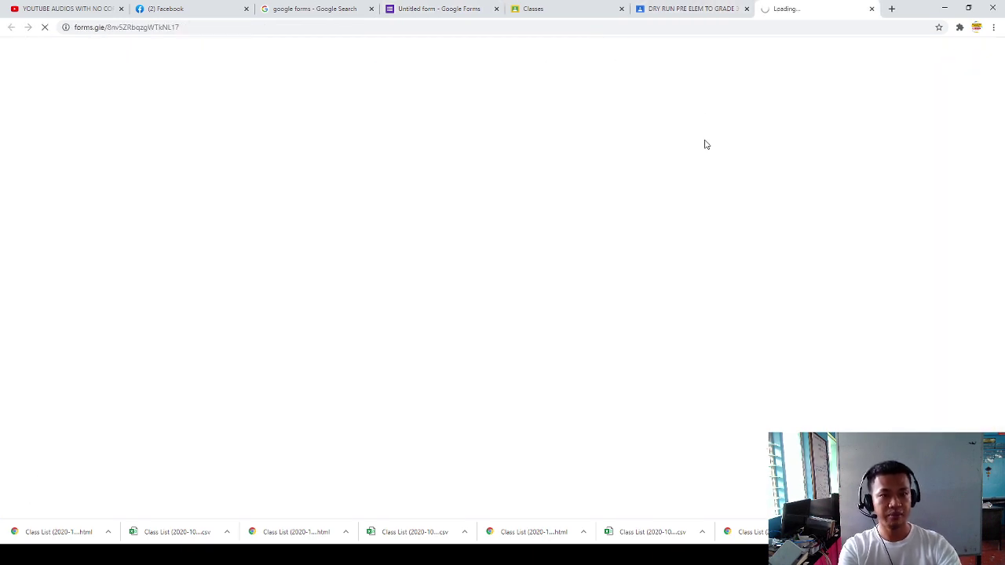
pyautogui.scroll(-3, 290, 376)
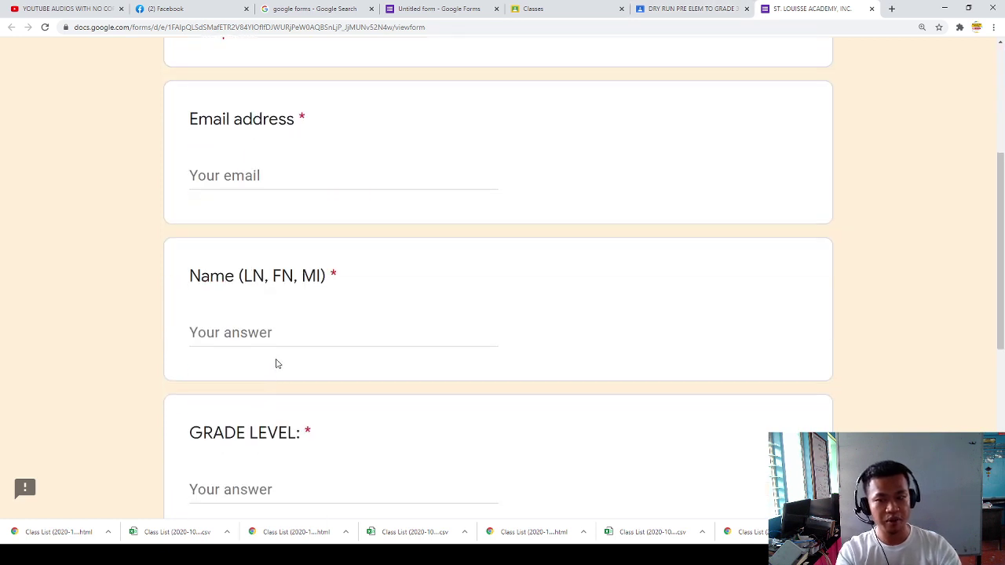
pyautogui.click(250, 188)
pyautogui.write('A')
pyautogui.press('BackSpace')
pyautogui.press('BackSpace')
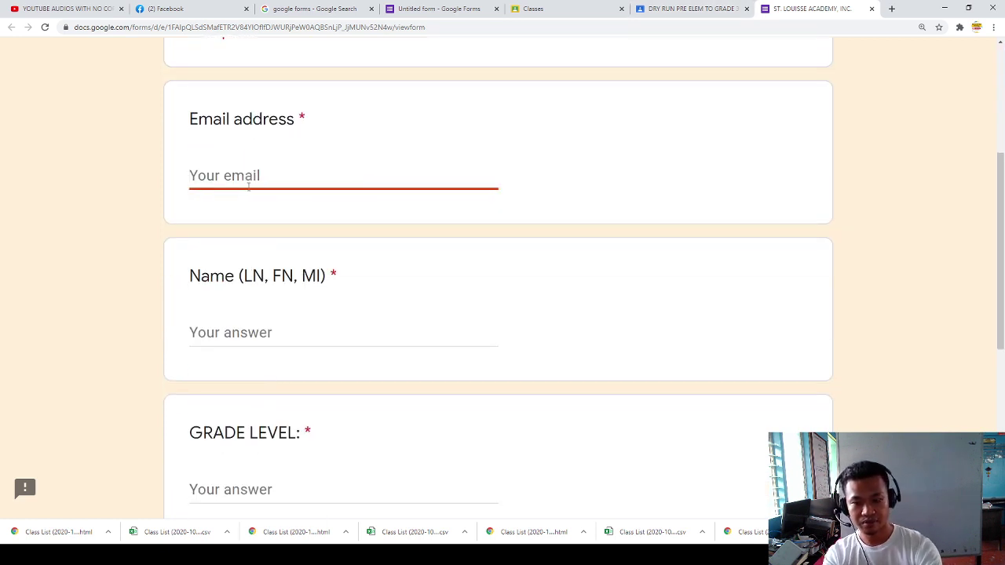
pyautogui.write('u')
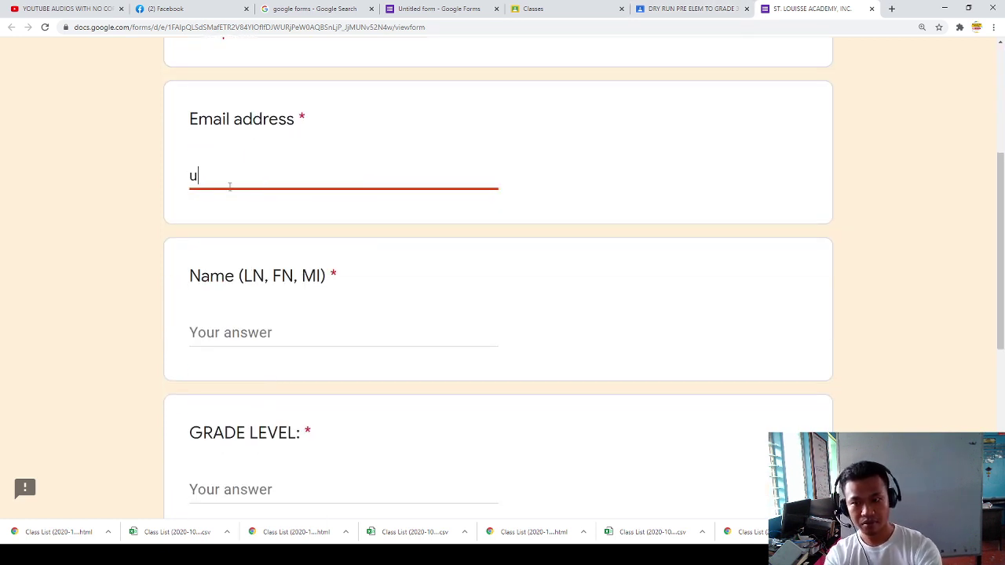
pyautogui.press('BackSpace')
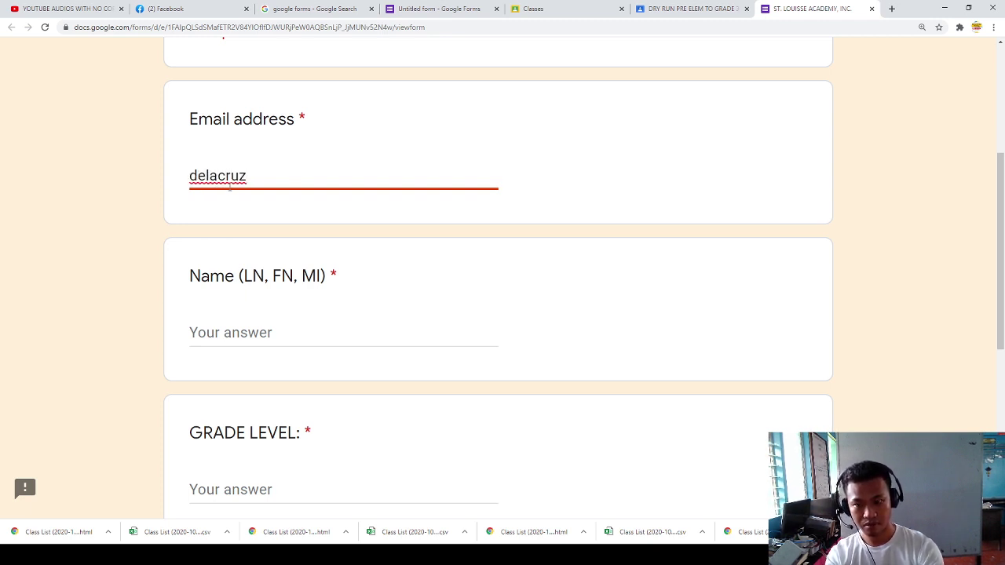
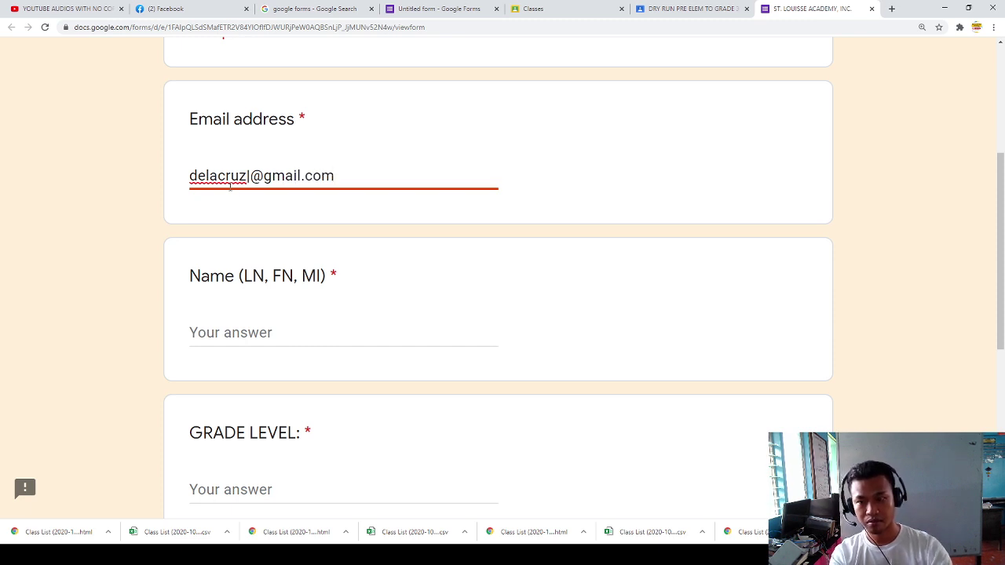
pyautogui.click(233, 332)
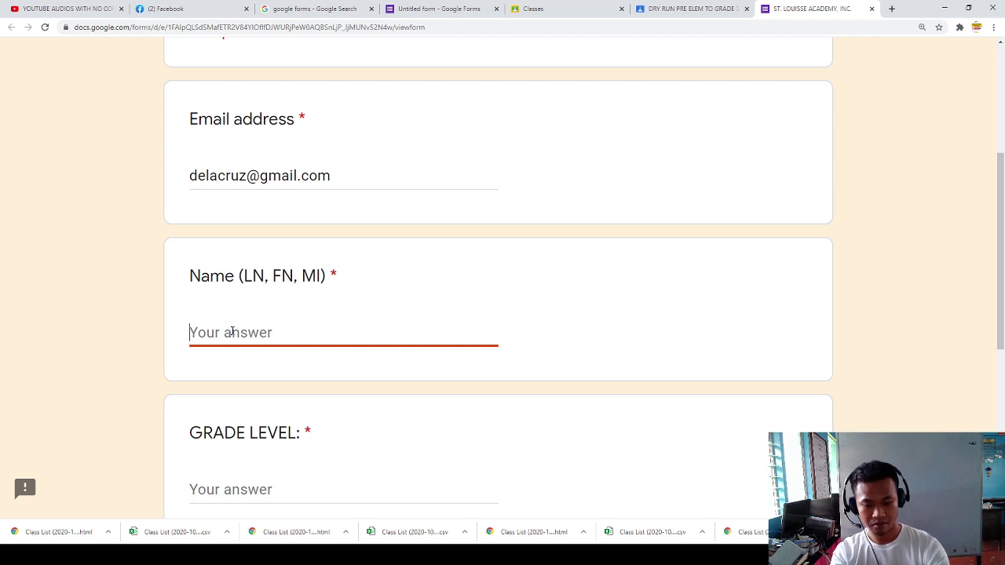
pyautogui.write('Dela Cruz')
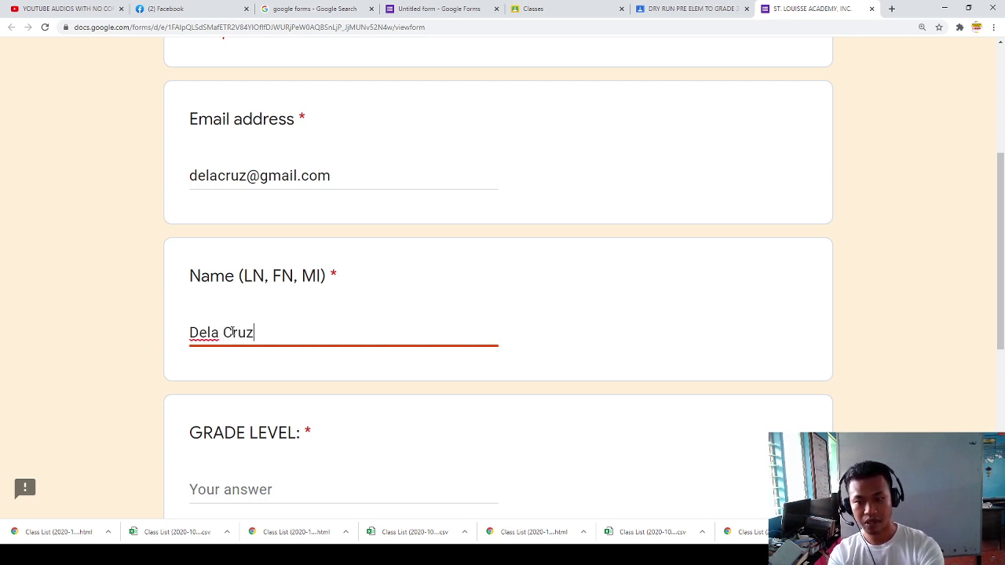
pyautogui.write(', Juan C')
# Step: Answer GRADE LEVEL with 7 and DATE with 06102020, then continue
pyautogui.scroll(-2, 232, 332)
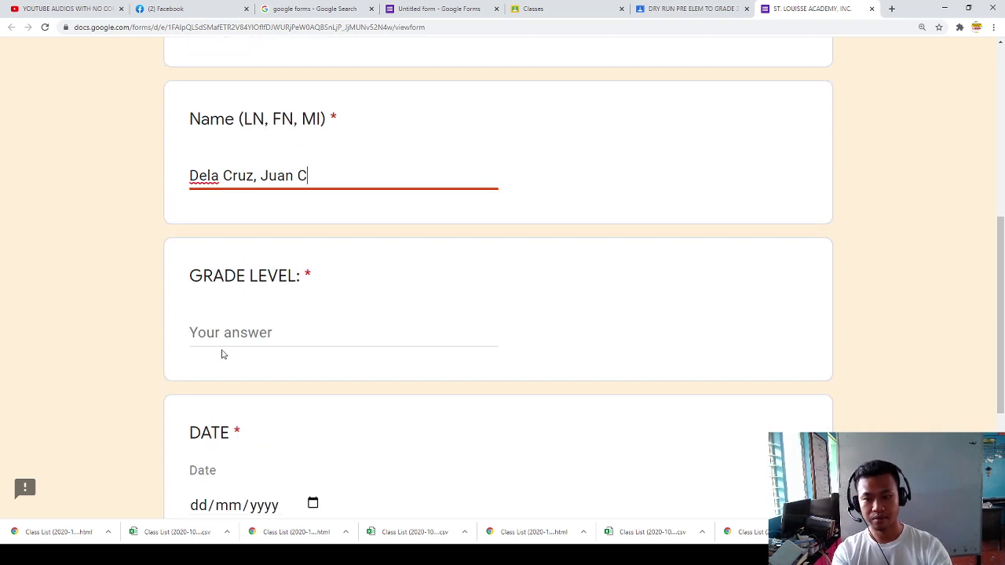
pyautogui.click(224, 330)
pyautogui.write('7')
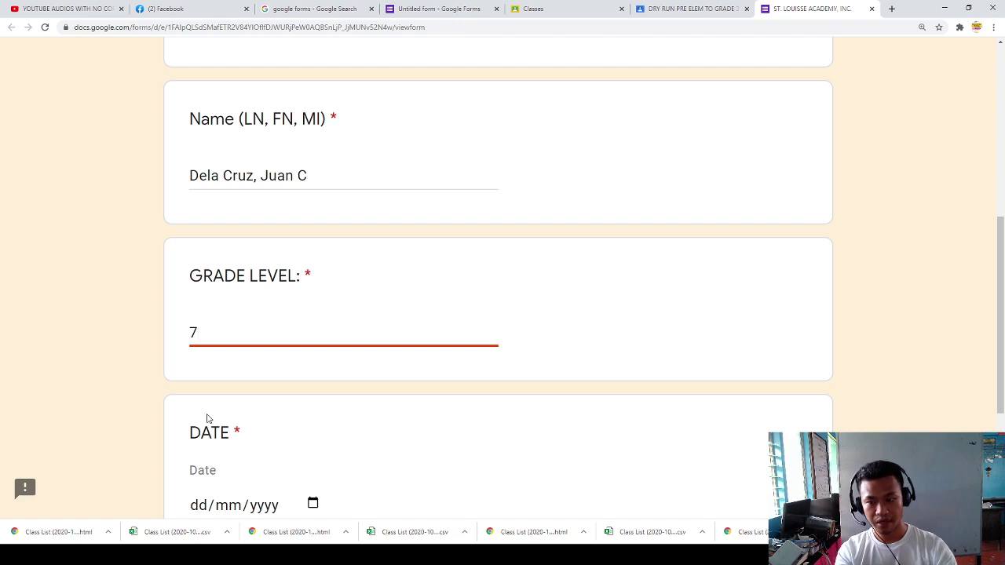
pyautogui.scroll(-2, 211, 420)
pyautogui.click(306, 410)
pyautogui.write('06102020')
pyautogui.click(202, 481)
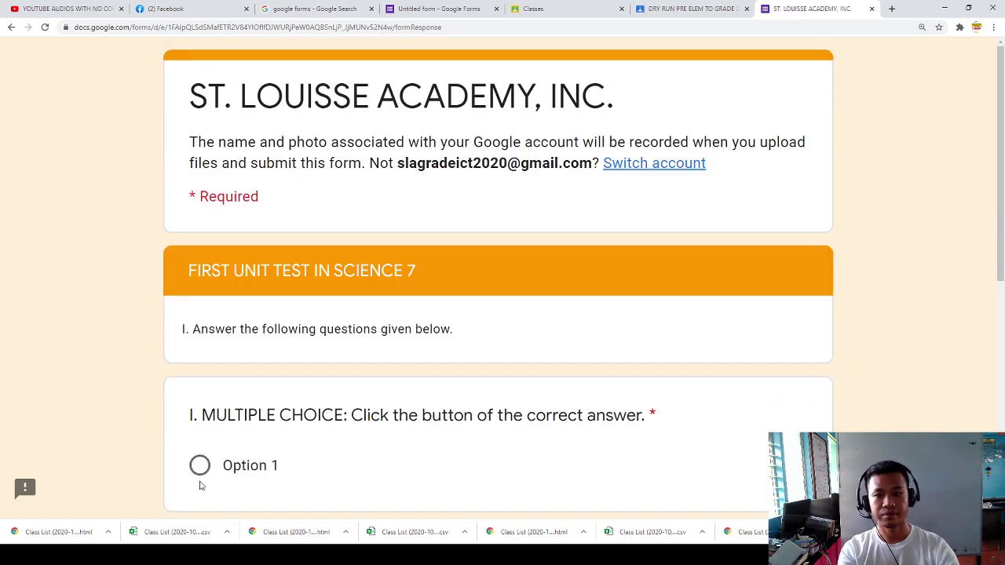
# Step: Answer the Science section's question 1 with Science and continue
pyautogui.scroll(-3, 276, 398)
pyautogui.click(201, 258)
pyautogui.scroll(-3, 224, 270)
pyautogui.click(204, 201)
pyautogui.click(298, 422)
# Step: Fill both essay answers with placeholder text 'VHHFGHFGHFGH' and 'GHGHGHGHG'
pyautogui.scroll(-3, 248, 174)
pyautogui.click(251, 157)
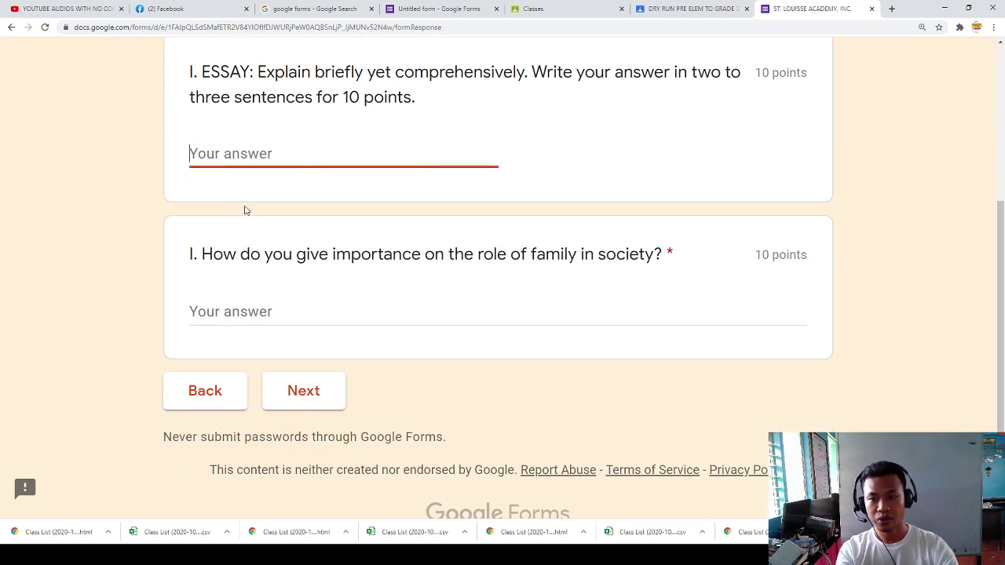
pyautogui.write('VHHFGHFGHFGH')
pyautogui.press('Tab')
pyautogui.write('GHGHGHGHG')
pyautogui.click(304, 393)
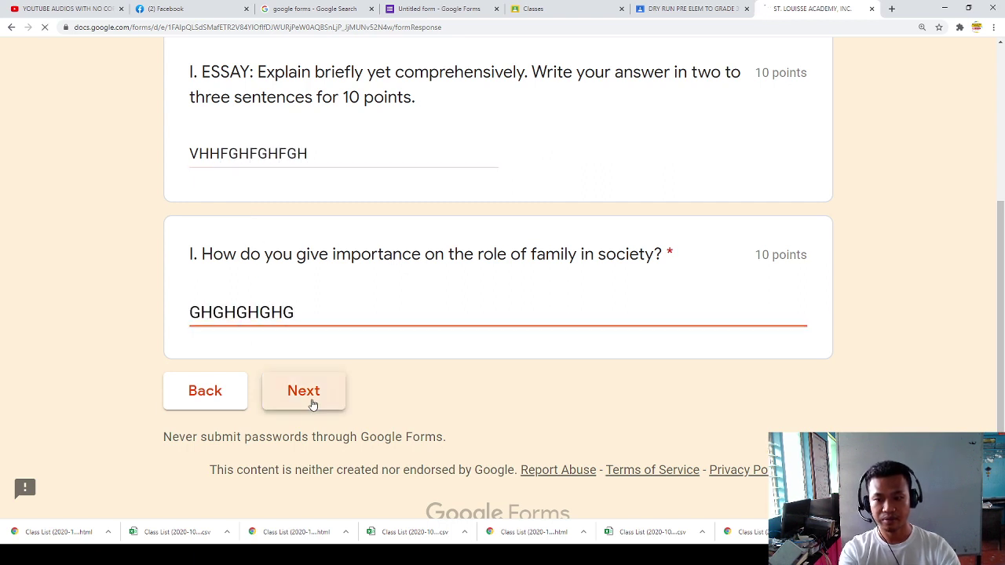
# Step: In the English section, pick the first picture-analysis choice and type a placeholder answer
pyautogui.scroll(-2, 330, 385)
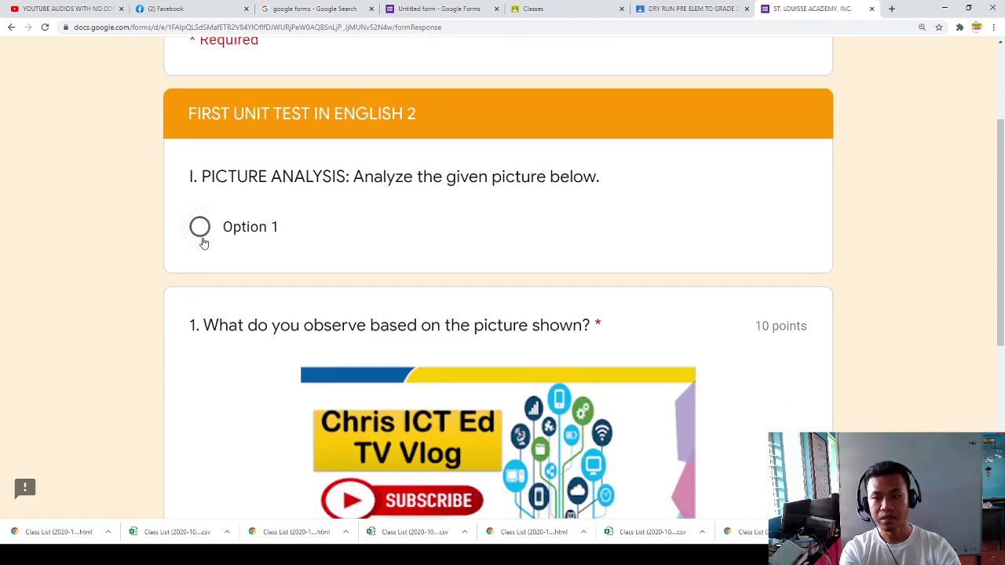
pyautogui.click(200, 229)
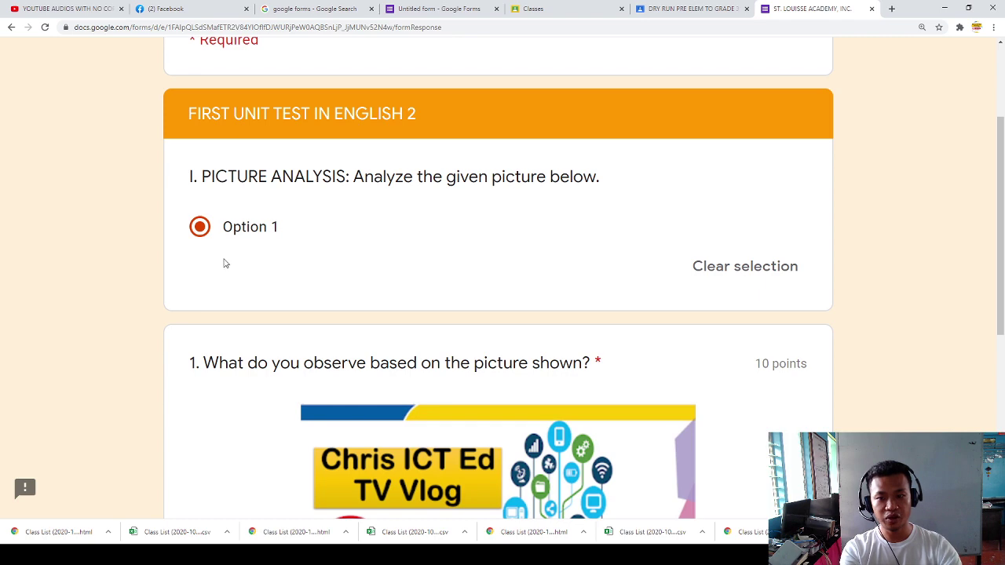
pyautogui.scroll(-3, 287, 244)
pyautogui.click(235, 398)
pyautogui.write('GHGFHFGHGHGHGH')
pyautogui.click(317, 476)
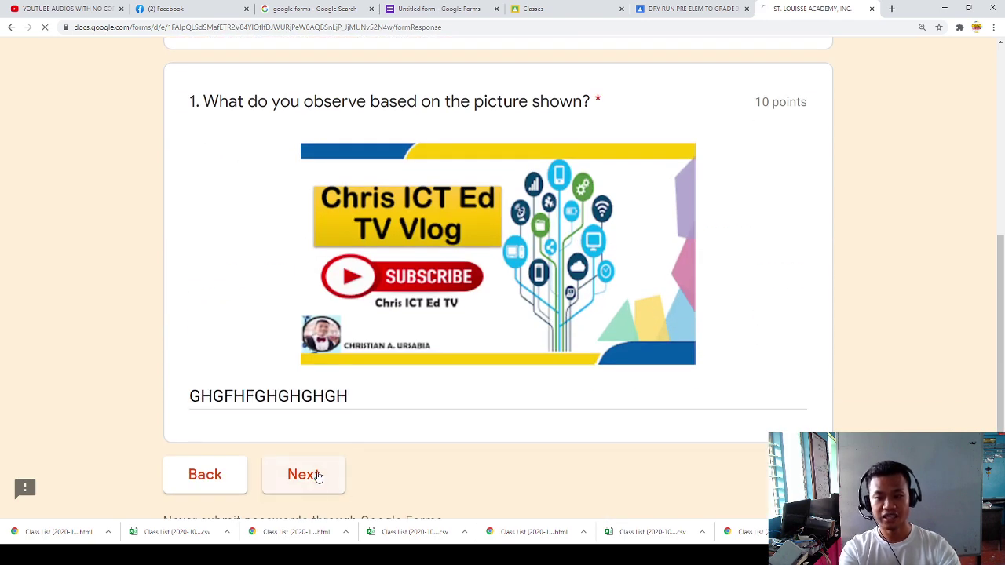
# Step: Answer 5 for 2+3, upload cover.PNG for the decimal question, and submit the test
pyautogui.scroll(-3, 256, 286)
pyautogui.click(201, 180)
pyautogui.click(255, 454)
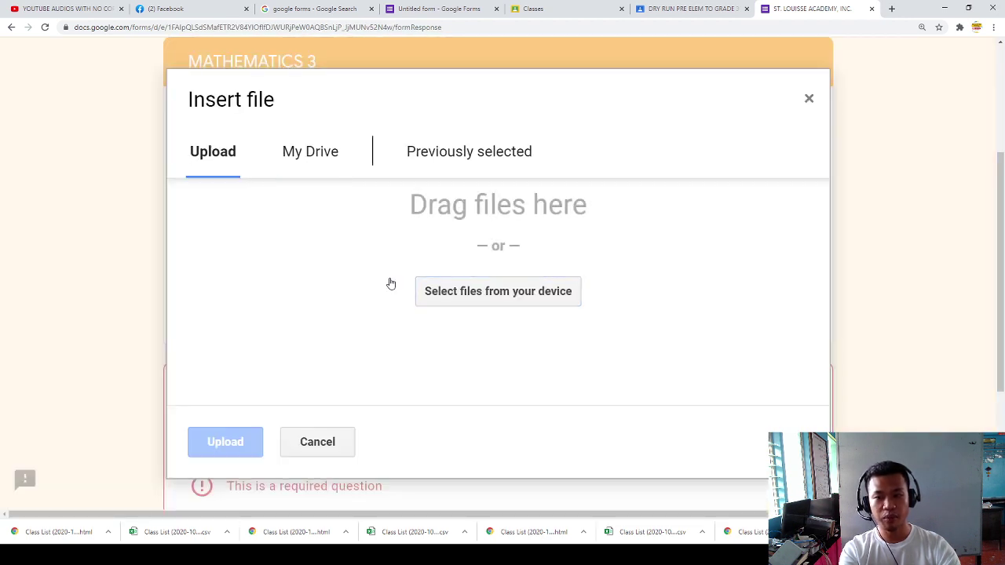
pyautogui.click(471, 292)
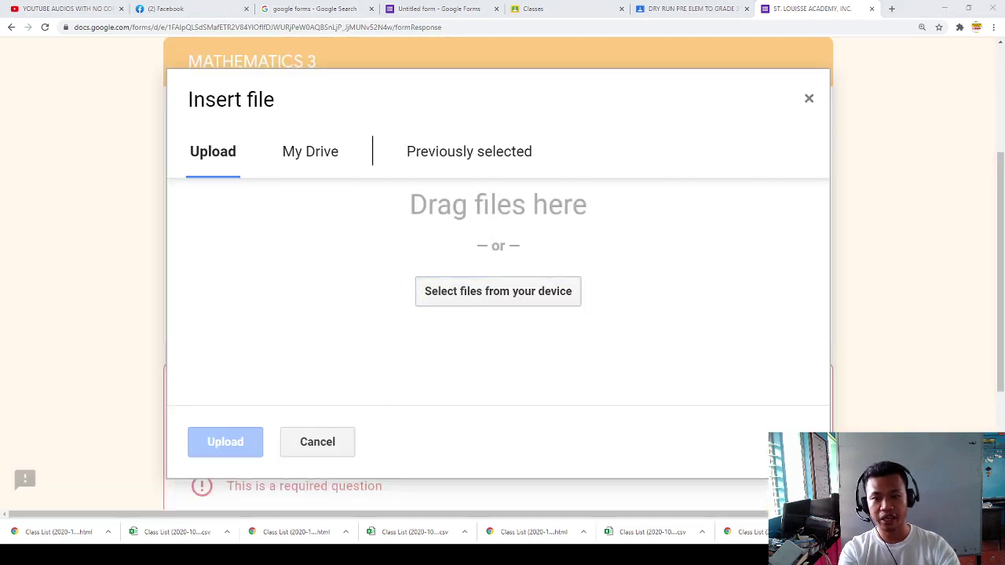
pyautogui.click(539, 333)
pyautogui.click(232, 451)
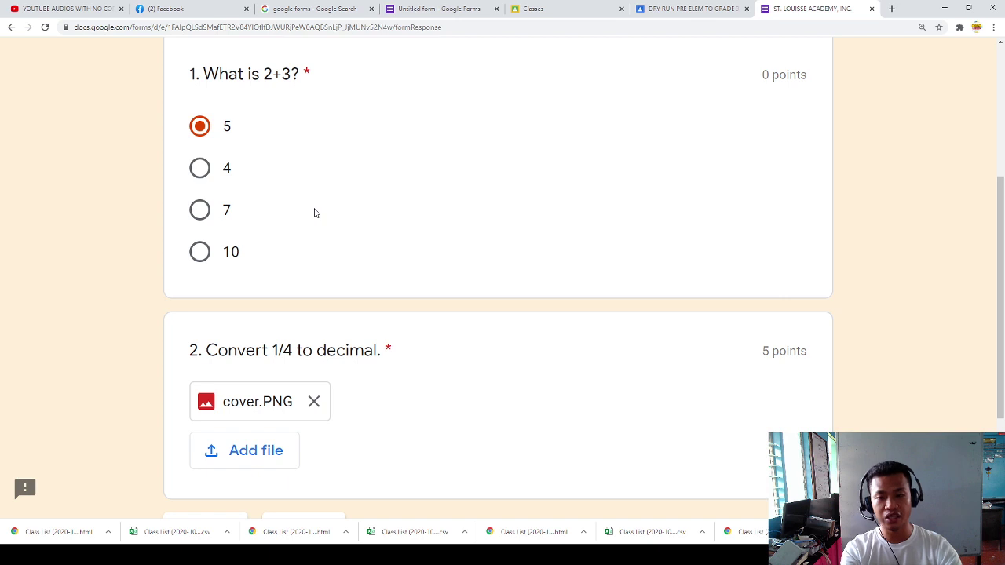
pyautogui.scroll(-2, 314, 216)
pyautogui.click(304, 382)
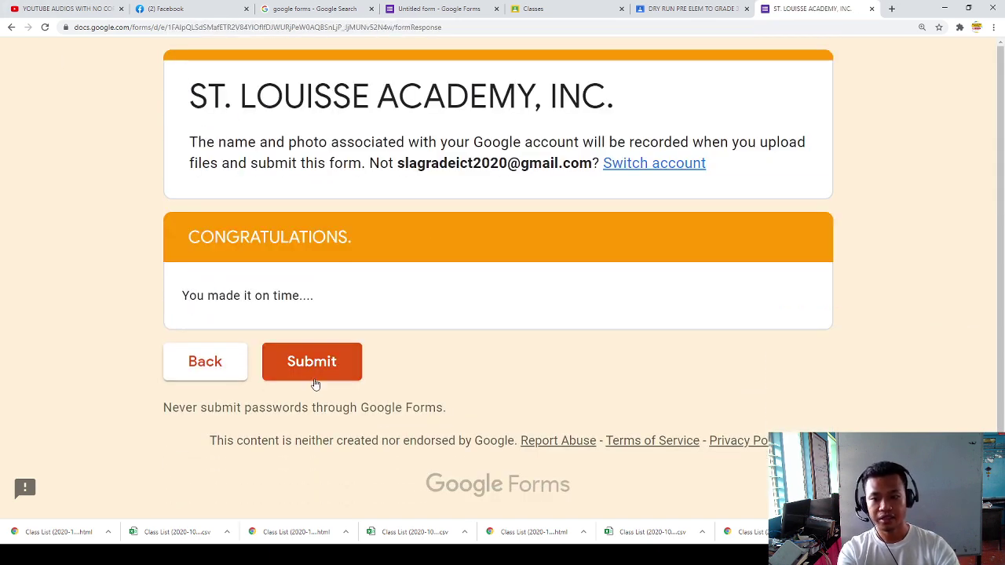
pyautogui.click(323, 375)
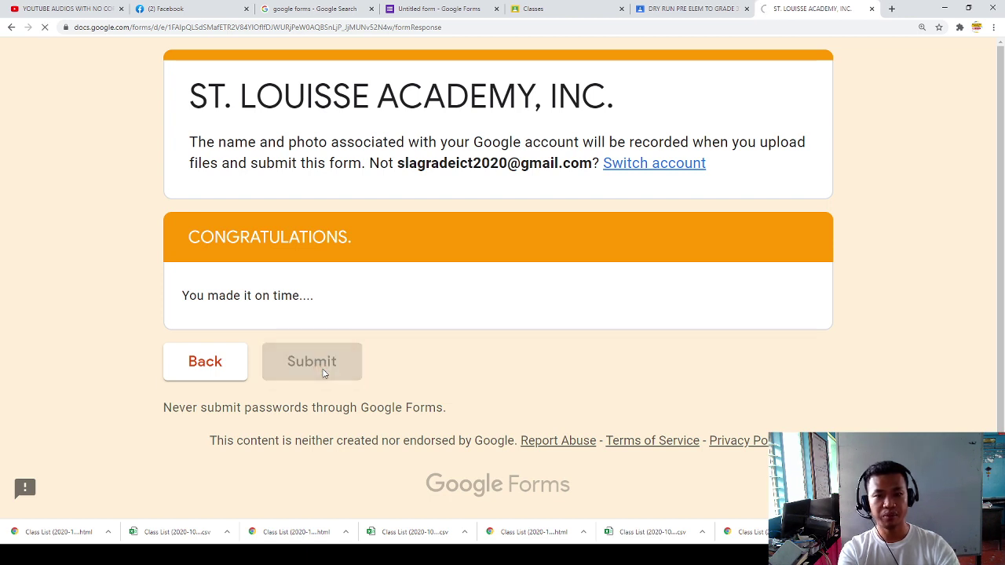
pyautogui.moveTo(225, 163); pyautogui.dragTo(343, 161)
# Step: View the student's 1/36 score, then switch back to the Untitled form editor
pyautogui.click(369, 162)
pyautogui.click(248, 223)
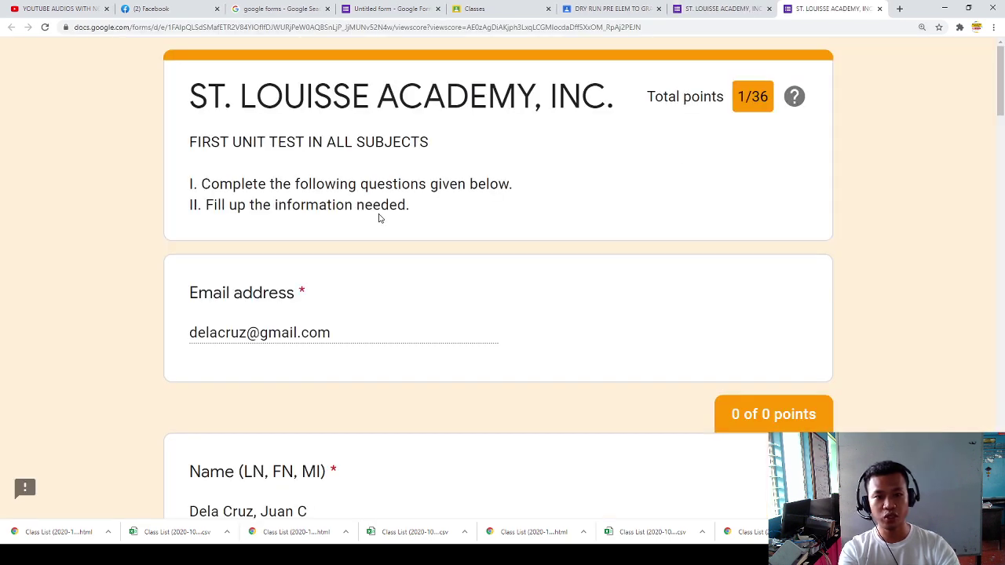
pyautogui.moveTo(737, 99); pyautogui.dragTo(768, 103)
pyautogui.click(766, 105)
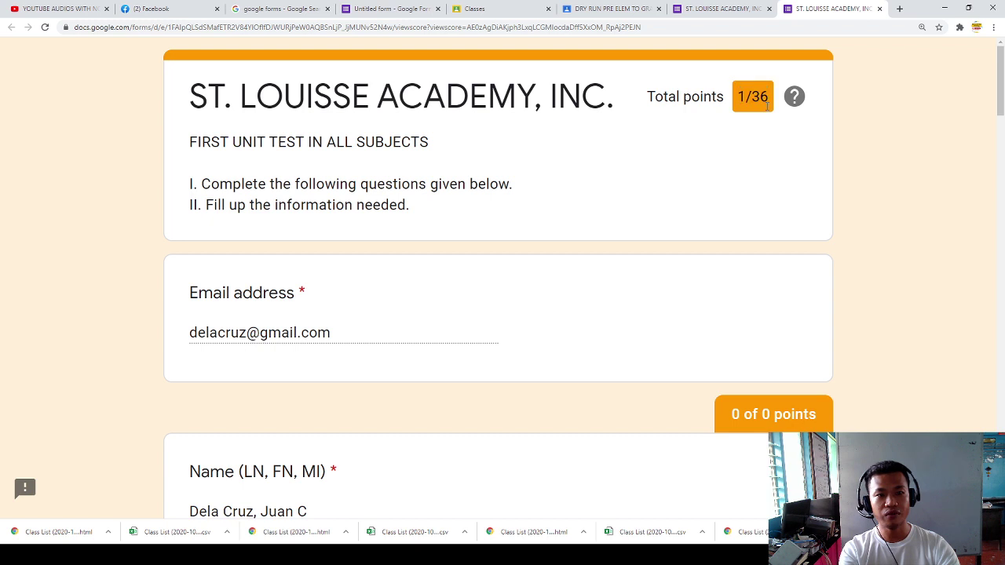
pyautogui.scroll(-2, 698, 182)
pyautogui.scroll(2, 724, 185)
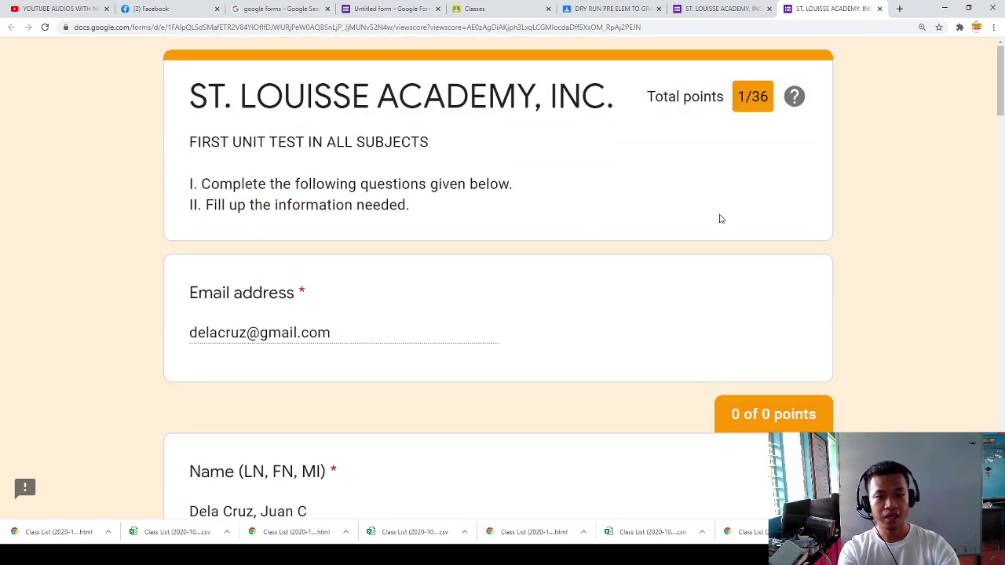
pyautogui.scroll(-1, 671, 294)
pyautogui.scroll(1, 674, 314)
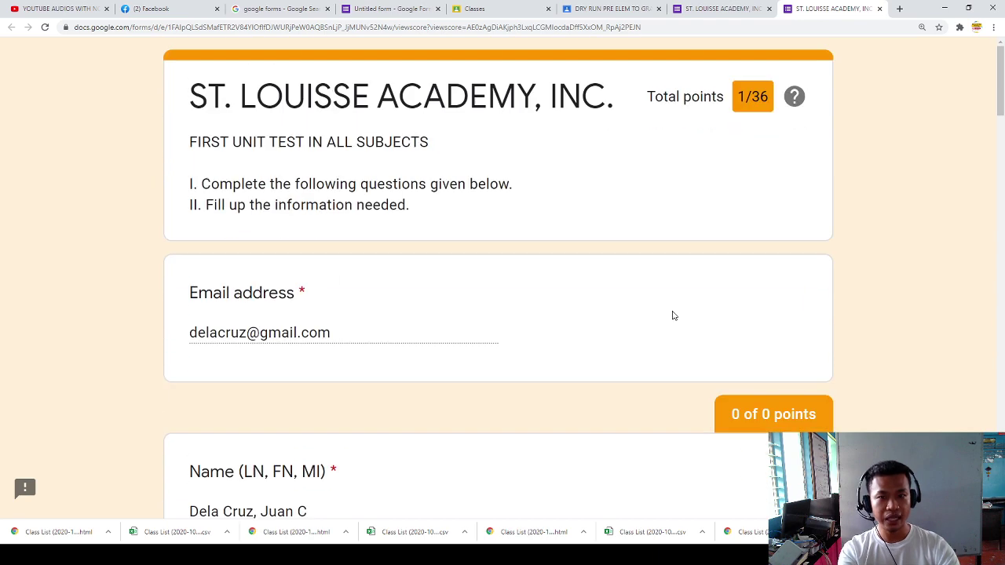
pyautogui.click(406, 10)
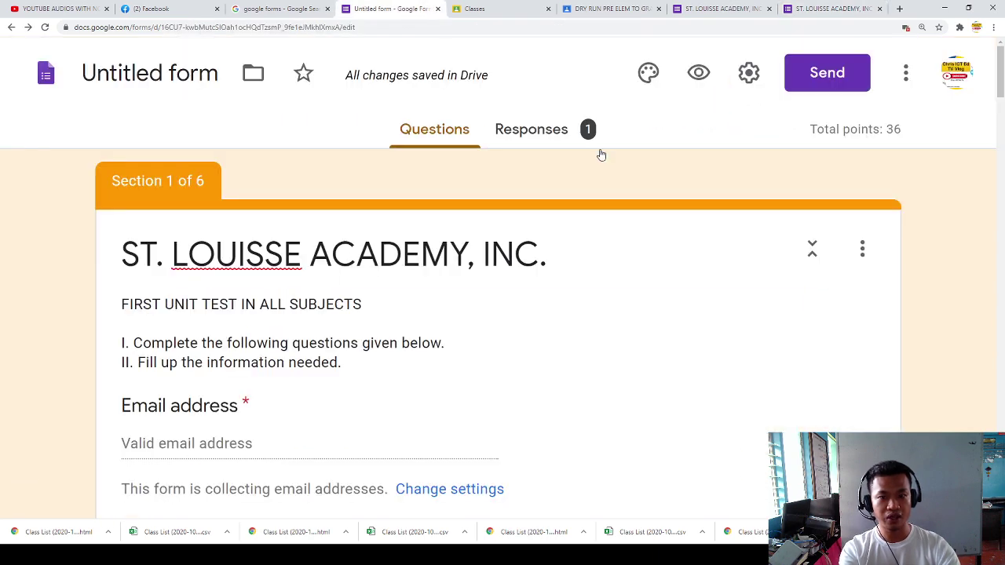
# Step: On the Individual responses view, select the only student's submission
pyautogui.click(540, 140)
pyautogui.scroll(-3, 628, 260)
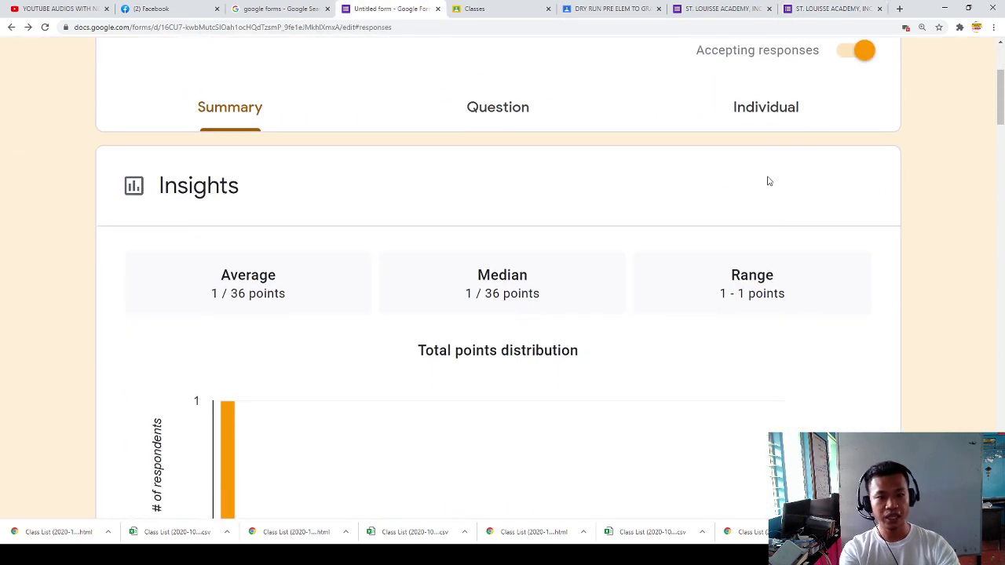
pyautogui.click(762, 108)
pyautogui.scroll(-3, 325, 361)
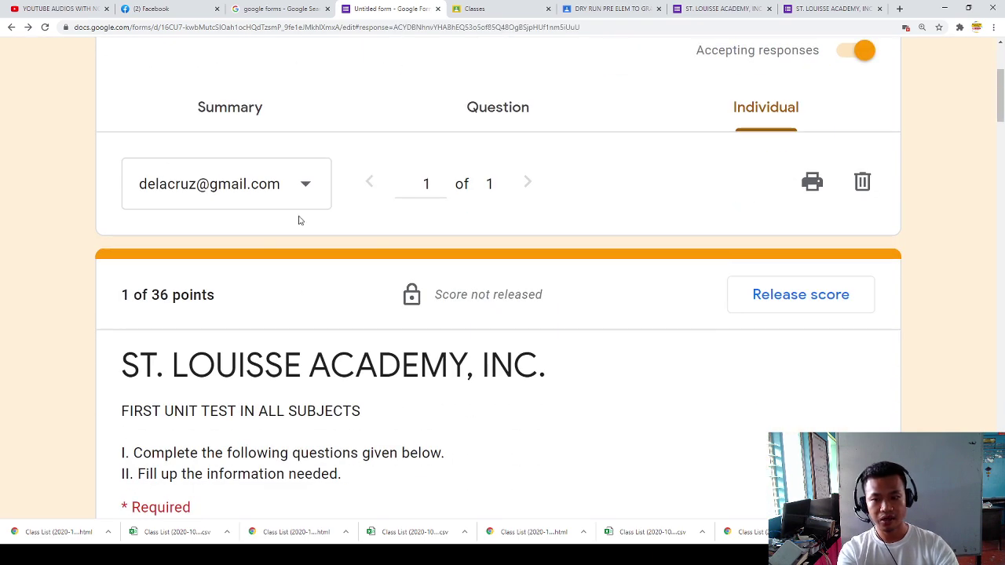
pyautogui.scroll(-3, 311, 301)
pyautogui.scroll(4, 290, 274)
pyautogui.click(231, 300)
pyautogui.click(239, 298)
# Step: Review the student's response and its current score of 1 out of 36 points
pyautogui.scroll(-8, 260, 310)
pyautogui.scroll(8, 264, 318)
pyautogui.scroll(-5, 228, 365)
pyautogui.scroll(3, 248, 369)
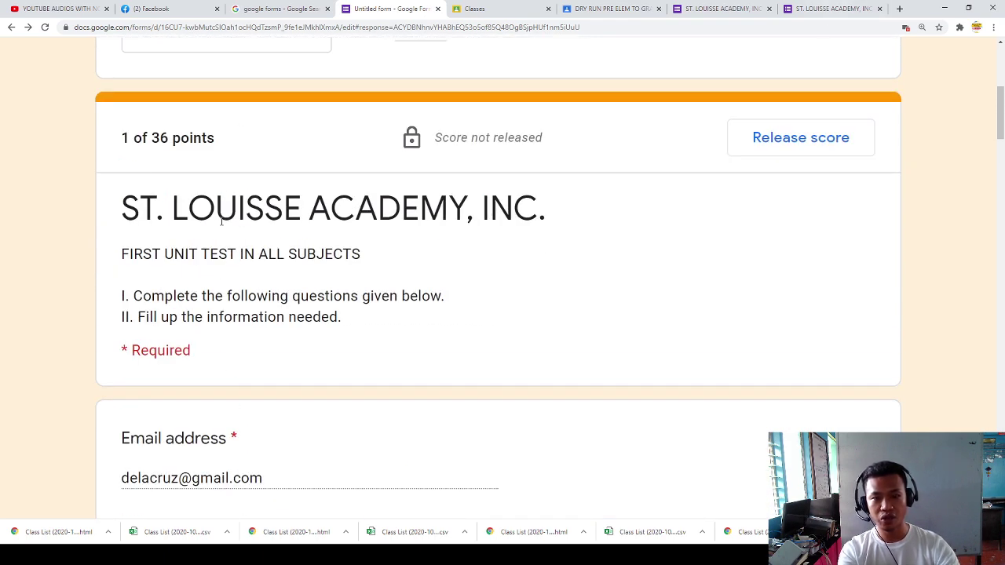
pyautogui.scroll(-6, 220, 235)
pyautogui.scroll(7, 242, 253)
pyautogui.scroll(-5, 235, 267)
pyautogui.scroll(5, 231, 279)
pyautogui.moveTo(124, 194); pyautogui.dragTo(131, 191)
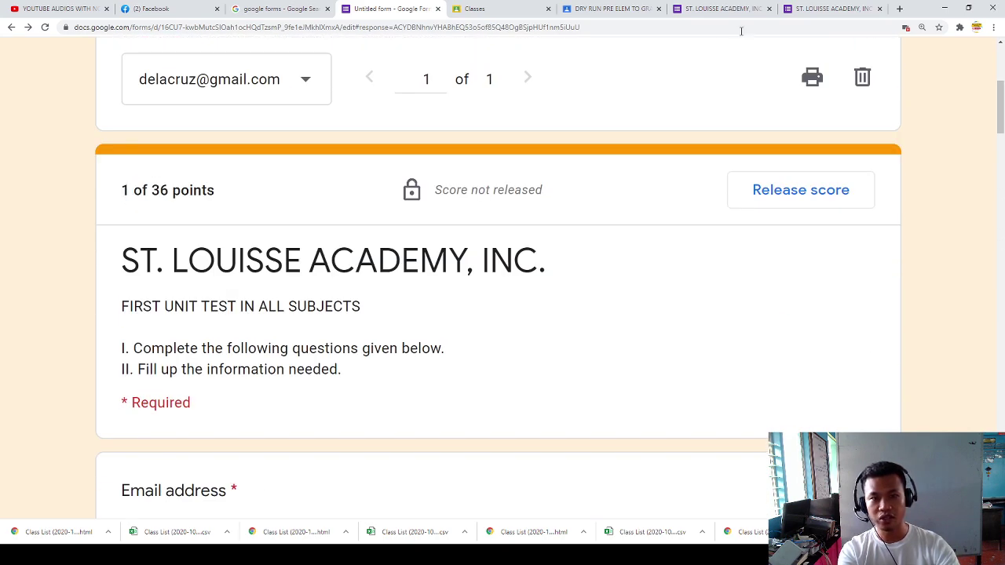
# Step: Check the student's own score page, then return to the response and scroll to Science 7
pyautogui.click(857, 14)
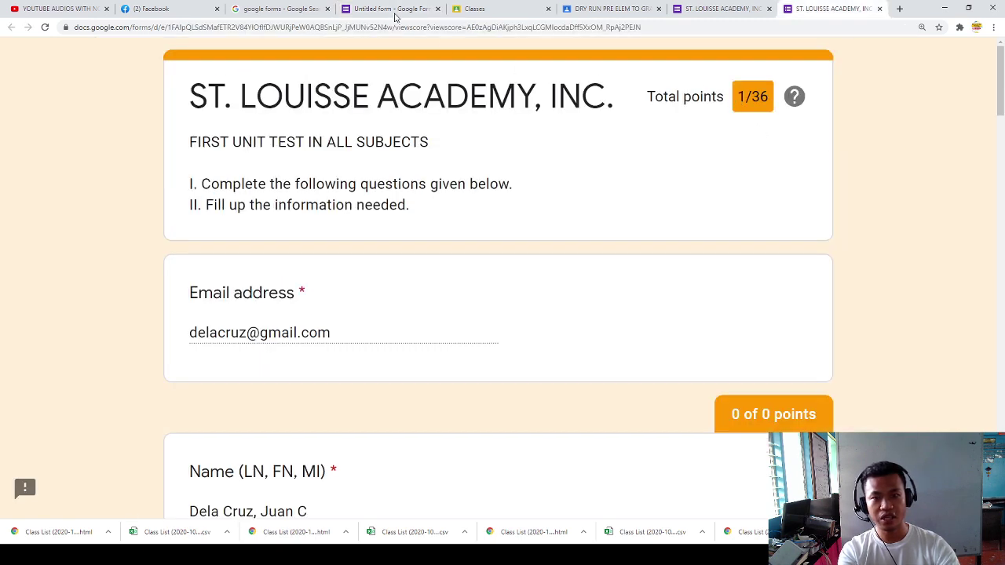
pyautogui.click(387, 9)
pyautogui.scroll(-7, 70, 247)
pyautogui.scroll(-7, 181, 300)
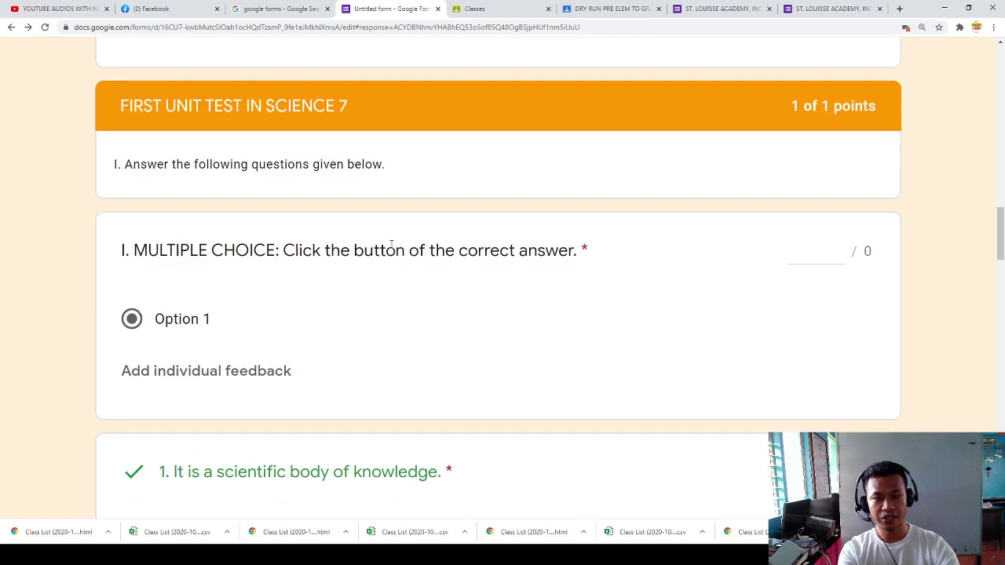
# Step: Award 10 points to the EsP essay answer
pyautogui.click(806, 251)
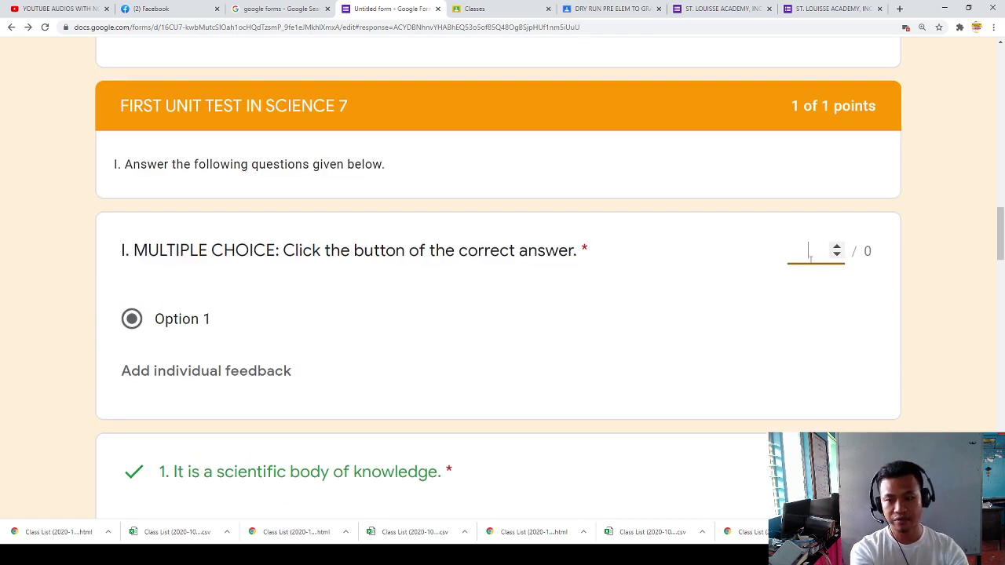
pyautogui.scroll(-3, 790, 290)
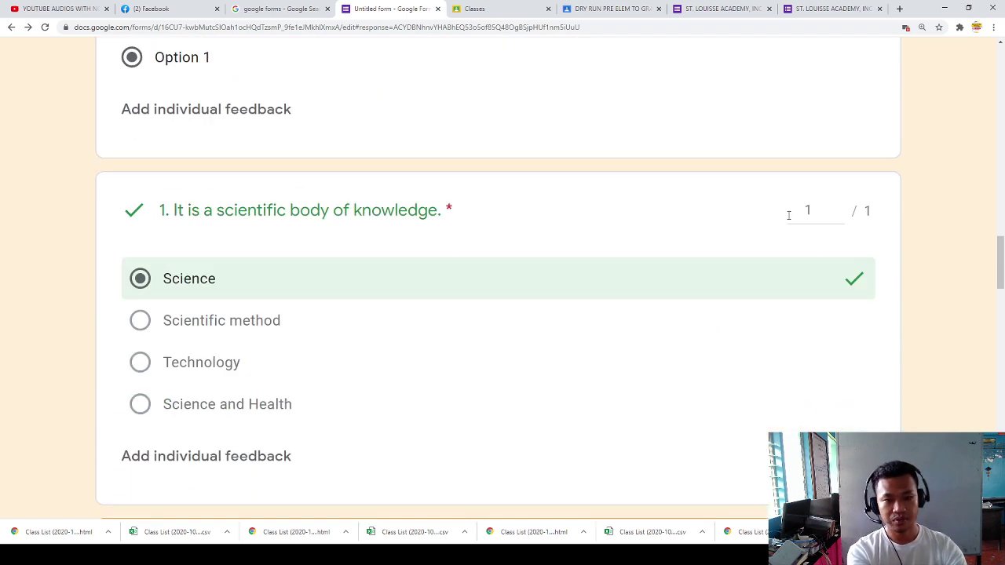
pyautogui.click(818, 215)
pyautogui.scroll(-6, 780, 332)
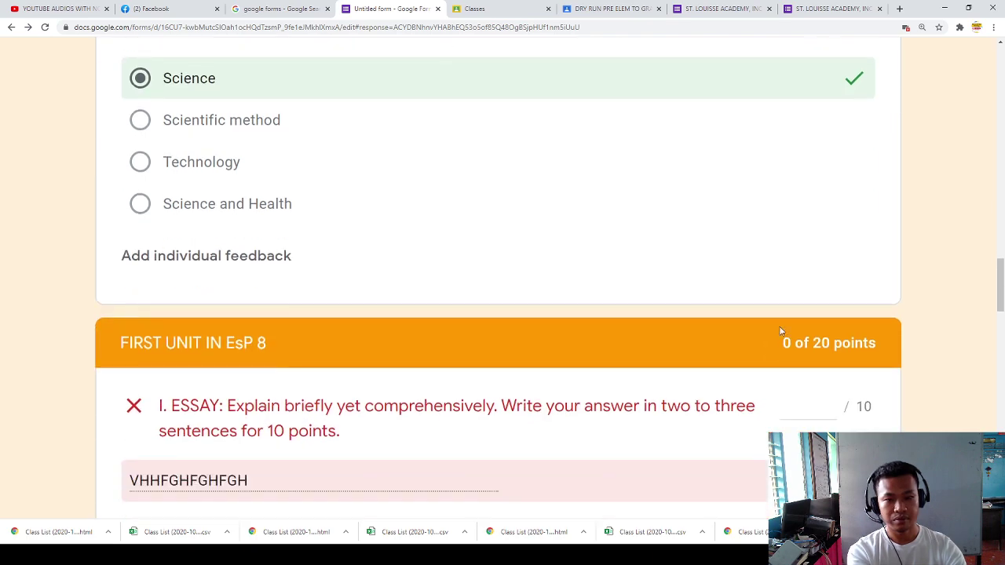
pyautogui.click(808, 140)
pyautogui.write('10')
pyautogui.click(778, 275)
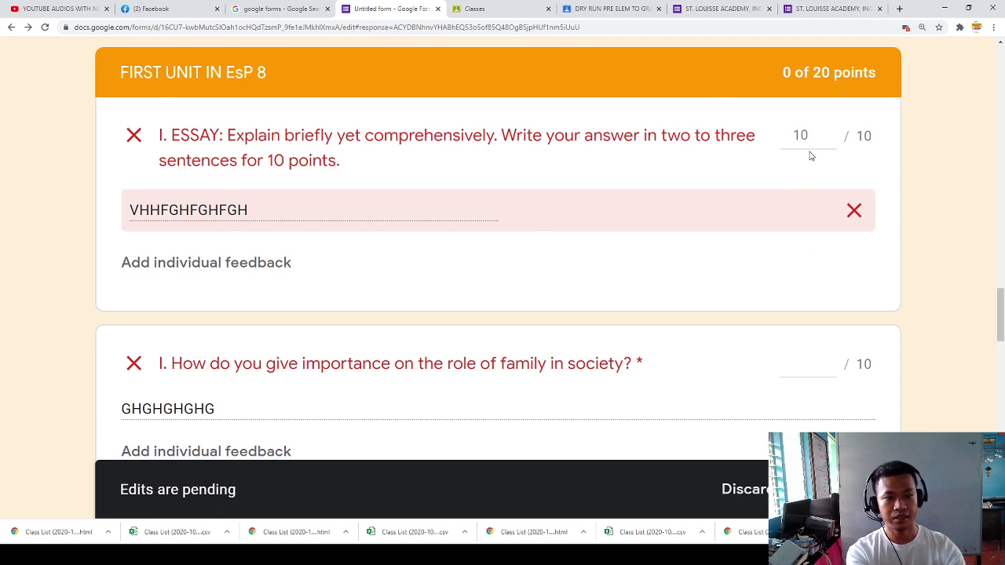
# Step: Grade the EsP family-role question with 10 points and save
pyautogui.click(802, 367)
pyautogui.scroll(-2, 785, 384)
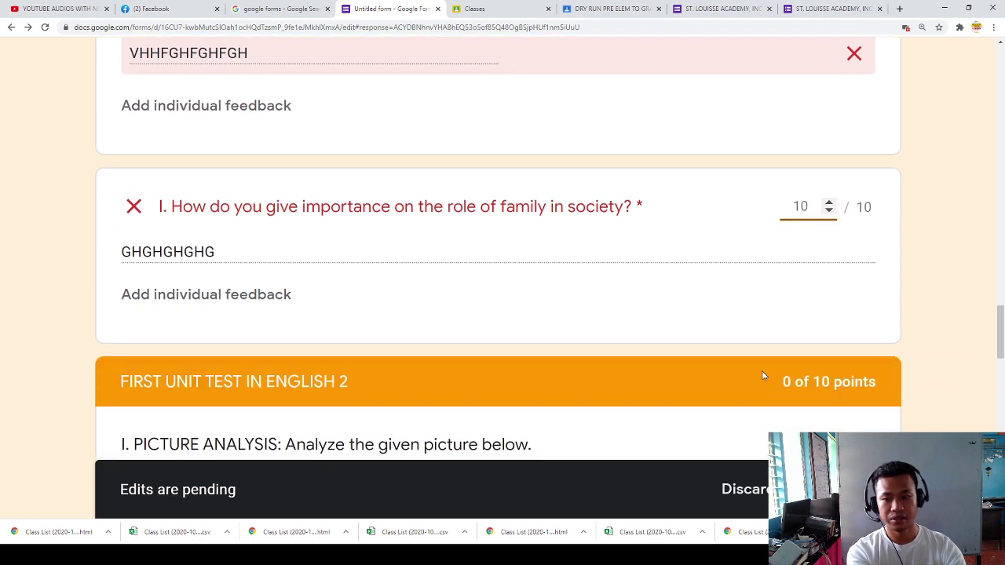
pyautogui.click(845, 489)
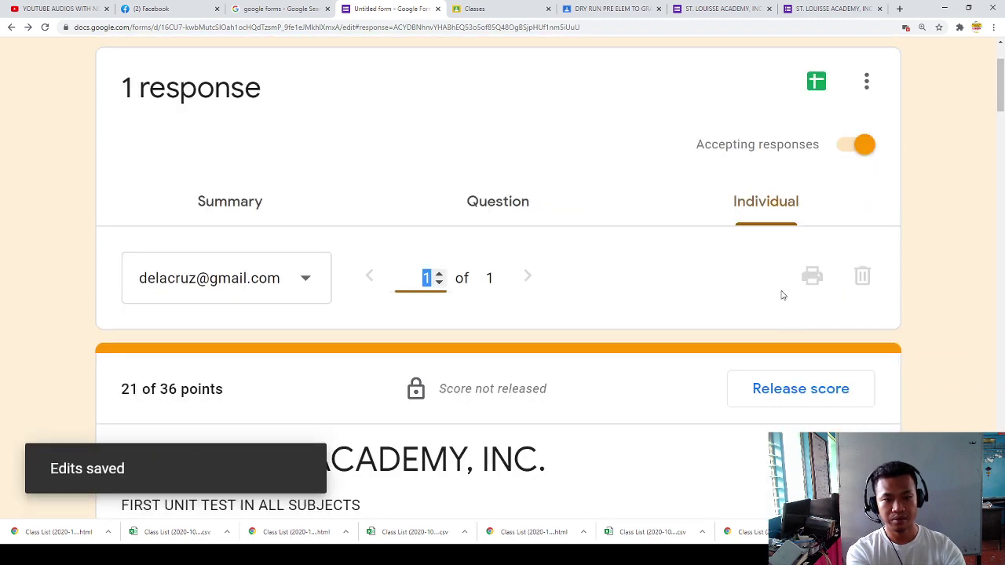
pyautogui.scroll(-1, 675, 291)
pyautogui.scroll(2, 338, 251)
pyautogui.scroll(-10, 337, 271)
pyautogui.scroll(-6, 369, 283)
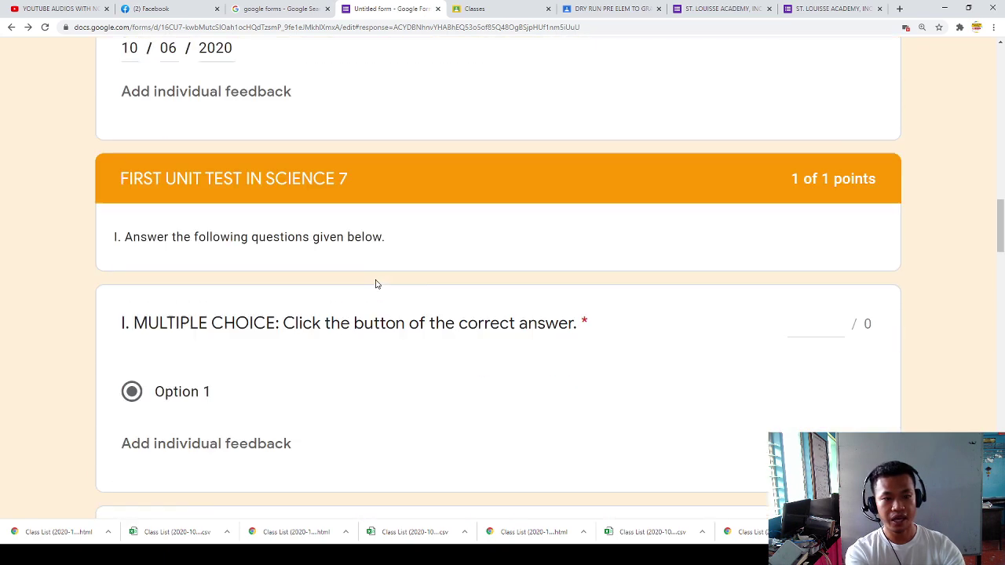
pyautogui.scroll(3, 758, 328)
pyautogui.scroll(-4, 758, 331)
pyautogui.scroll(-13, 759, 334)
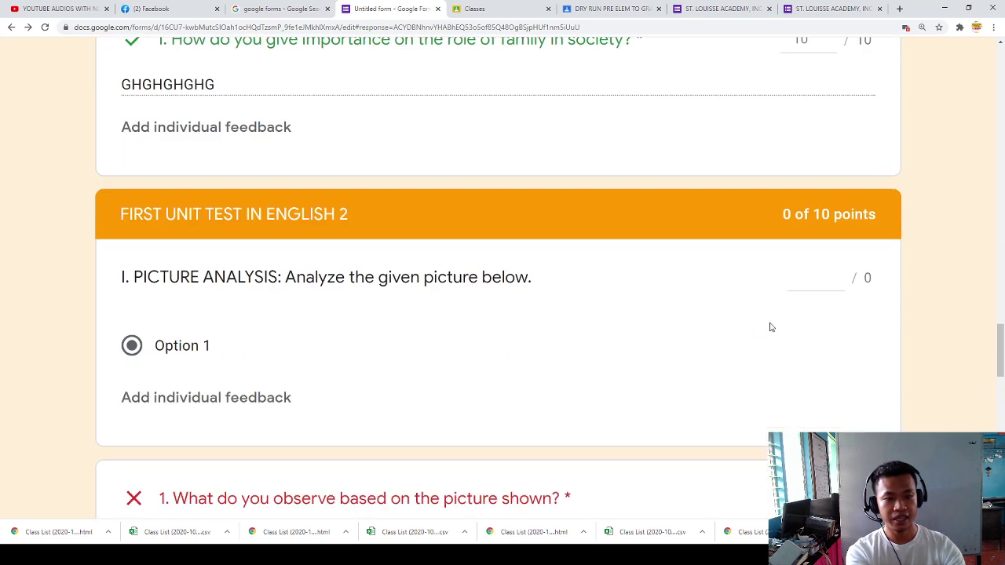
# Step: Give the English picture-observation question full 10 points and save
pyautogui.click(824, 281)
pyautogui.scroll(-2, 787, 331)
pyautogui.click(818, 346)
pyautogui.write('10')
pyautogui.press('BackSpace')
pyautogui.press('BackSpace')
pyautogui.write('4')
pyautogui.press('BackSpace')
pyautogui.write('10')
pyautogui.press('BackSpace')
pyautogui.press('BackSpace')
pyautogui.write('5')
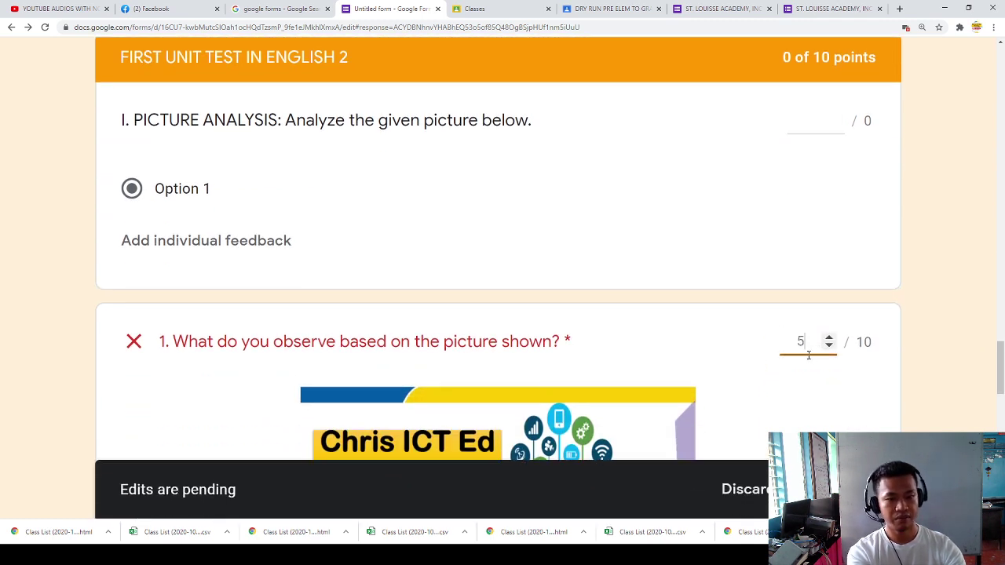
pyautogui.press('BackSpace')
pyautogui.write('10')
pyautogui.click(846, 489)
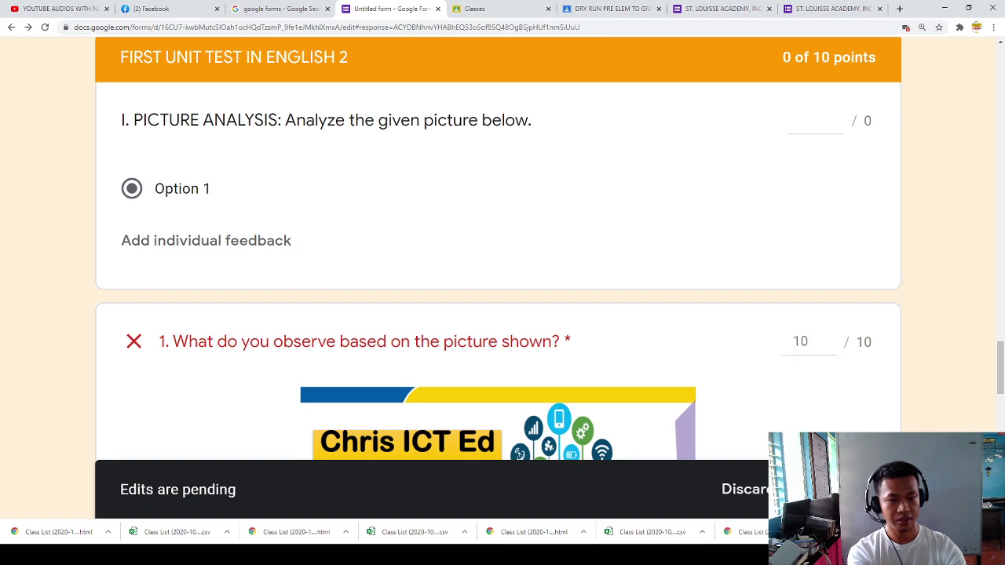
pyautogui.scroll(-3, 629, 321)
pyautogui.scroll(4, 483, 303)
pyautogui.scroll(-5, 296, 332)
pyautogui.scroll(2, 197, 274)
pyautogui.scroll(-6, 396, 351)
pyautogui.scroll(-20, 396, 350)
pyautogui.scroll(-18, 142, 378)
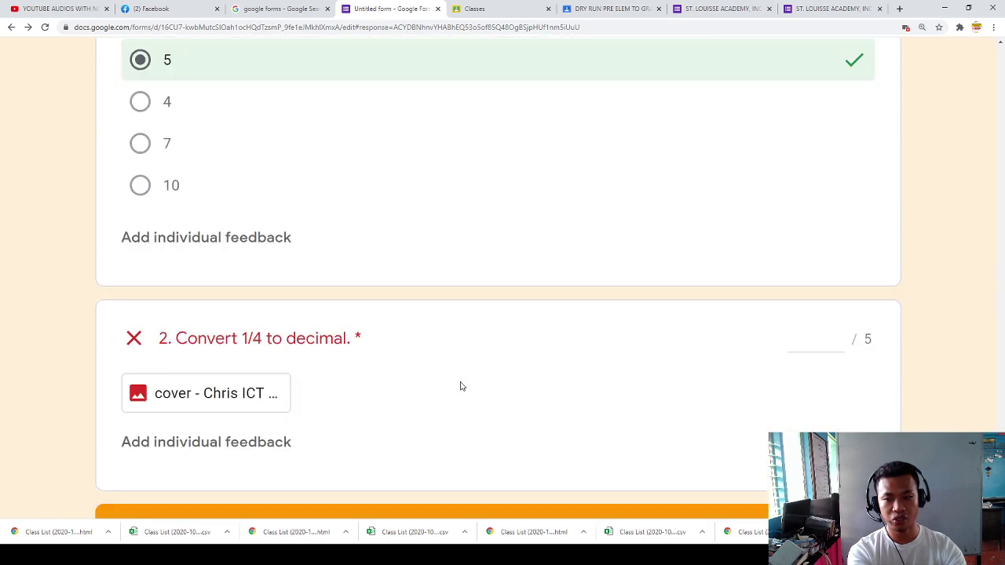
# Step: Award 5 points to the decimal conversion question and save, reaching 36/36
pyautogui.click(815, 342)
pyautogui.write('56')
pyautogui.press('BackSpace')
pyautogui.scroll(-2, 834, 387)
pyautogui.click(845, 489)
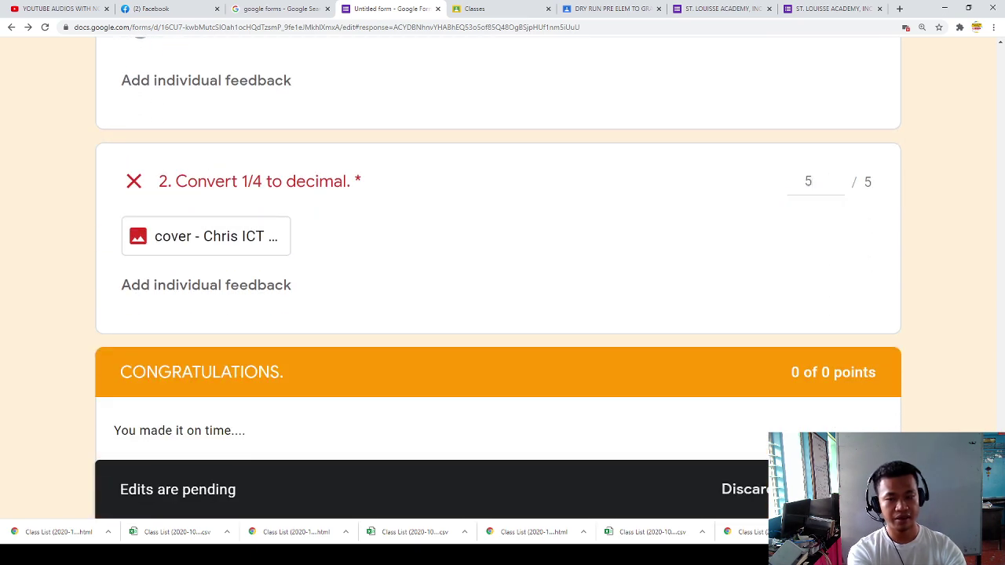
pyautogui.scroll(-3, 722, 406)
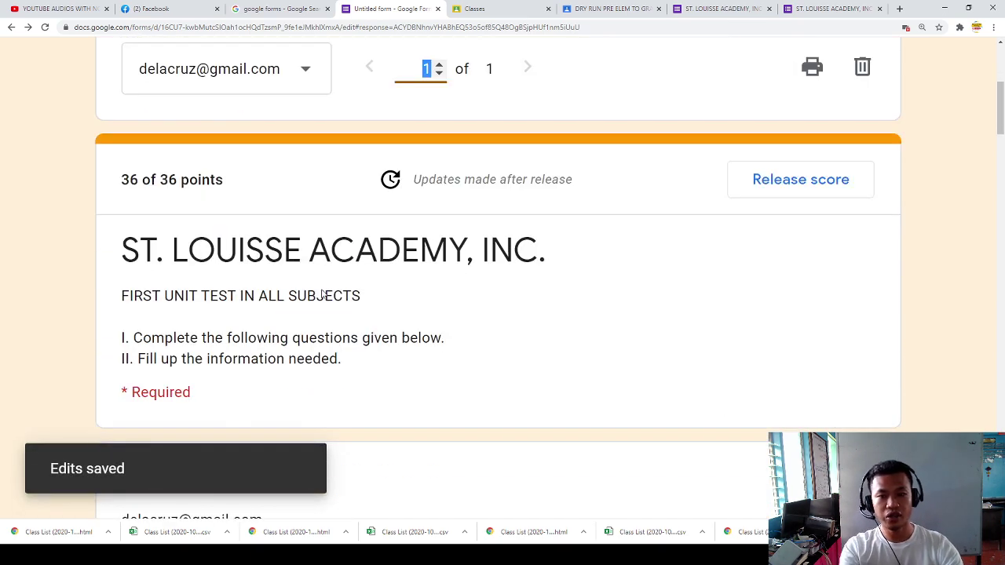
pyautogui.scroll(4, 233, 217)
pyautogui.scroll(-3, 157, 303)
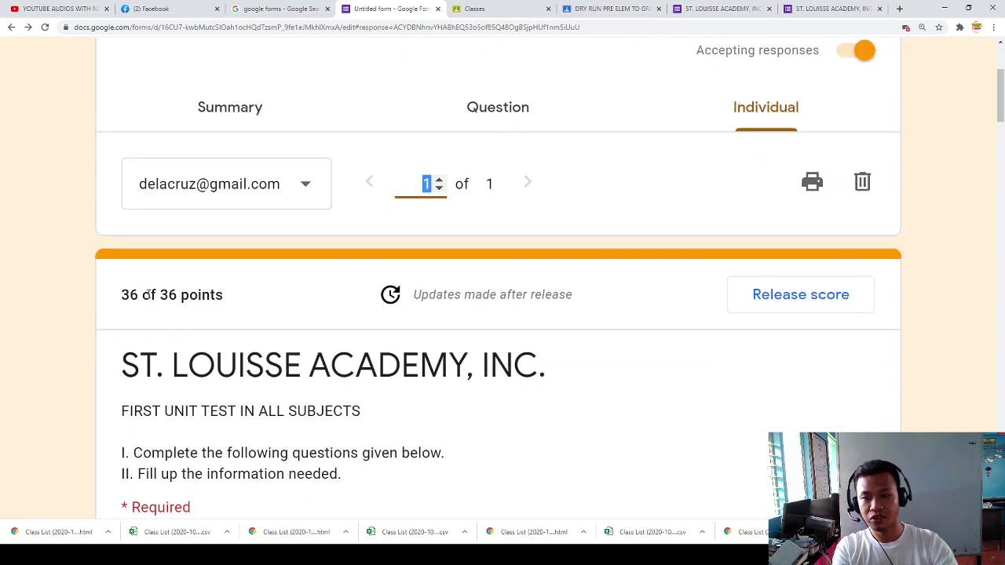
# Step: Release the 36/36 score to All Respondents and send the notification emails
pyautogui.moveTo(119, 303); pyautogui.dragTo(213, 309)
pyautogui.click(211, 309)
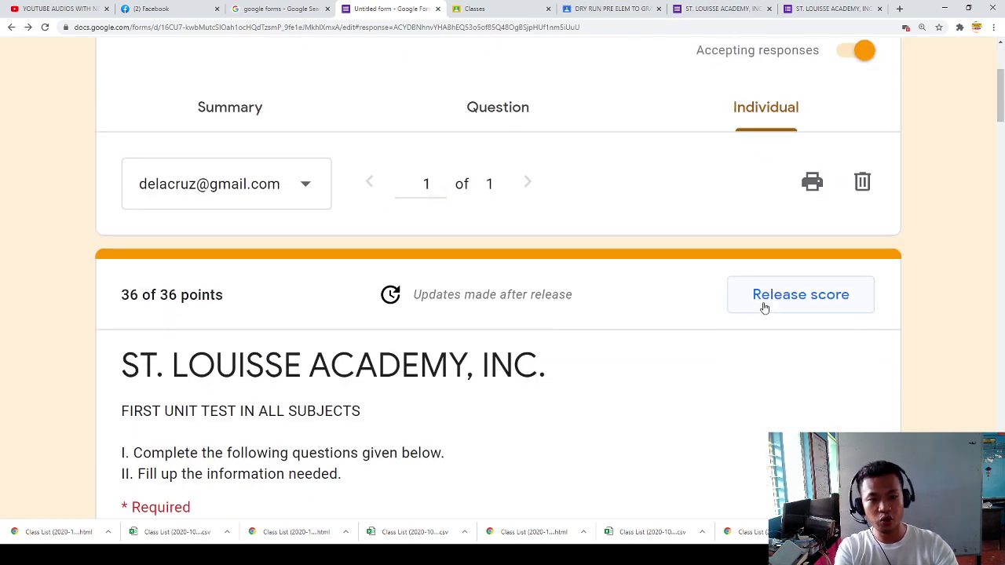
pyautogui.click(790, 309)
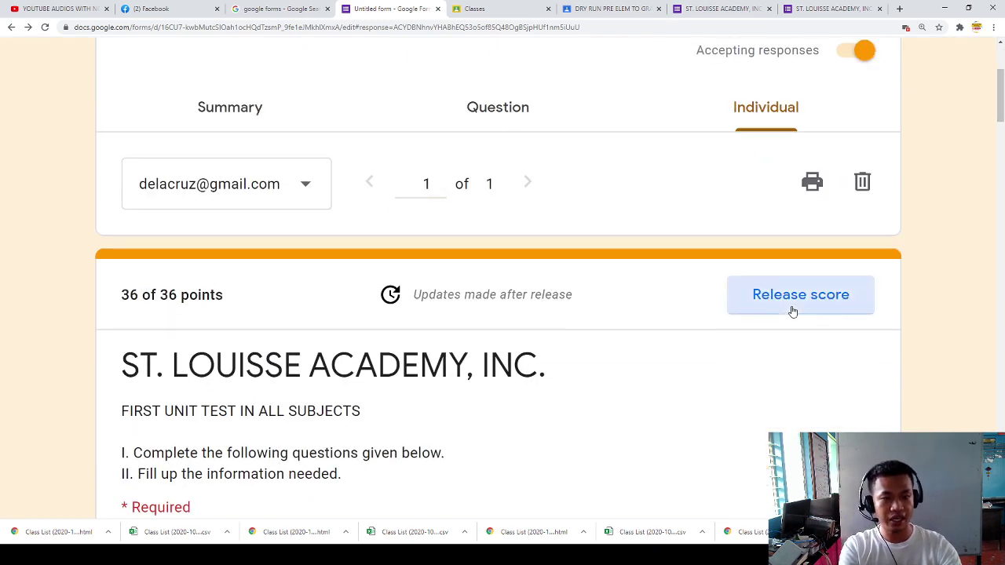
pyautogui.click(792, 311)
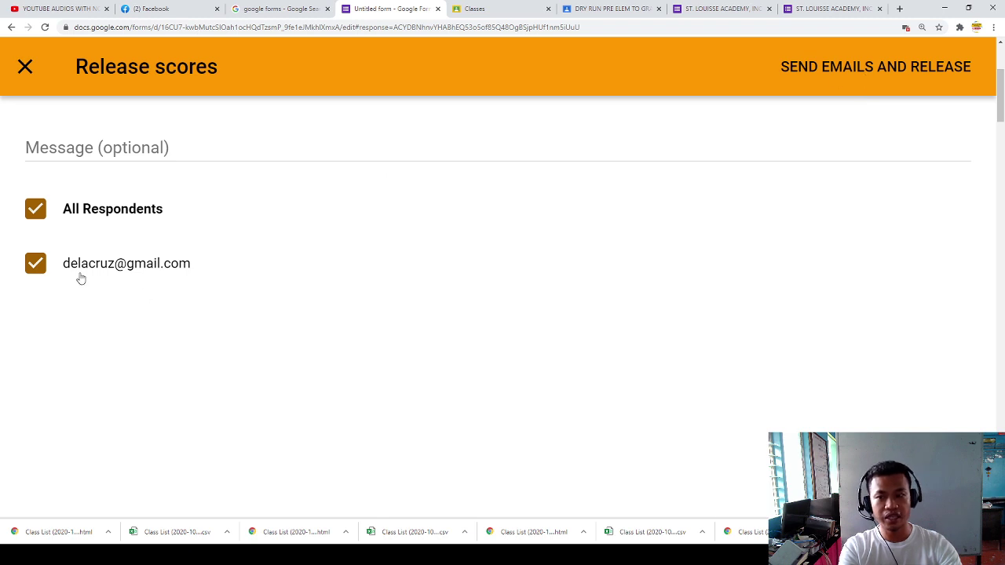
pyautogui.click(850, 70)
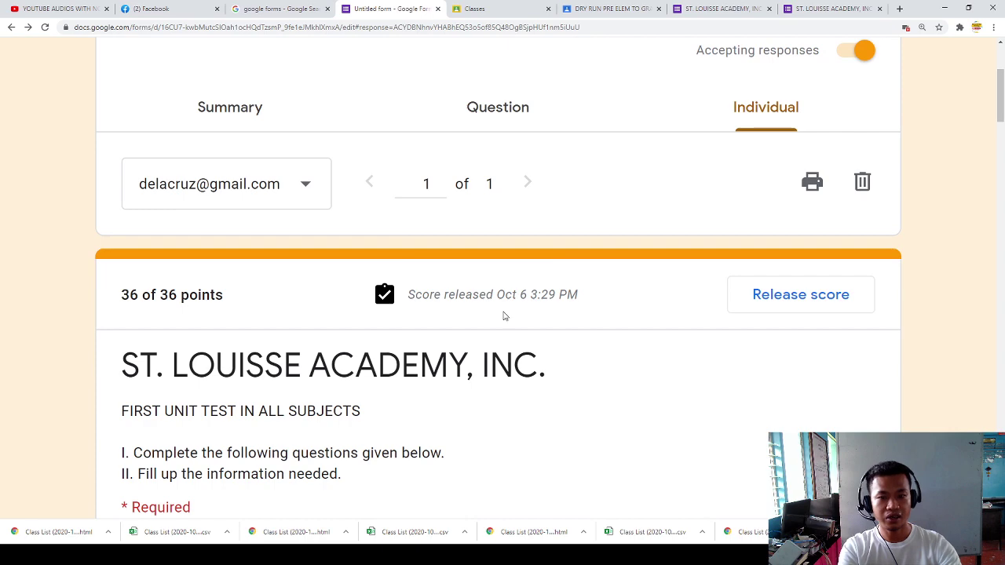
# Step: Download all form responses as a .csv file from the Responses more-options menu
pyautogui.scroll(-4, 502, 317)
pyautogui.scroll(2, 507, 314)
pyautogui.scroll(-10, 507, 325)
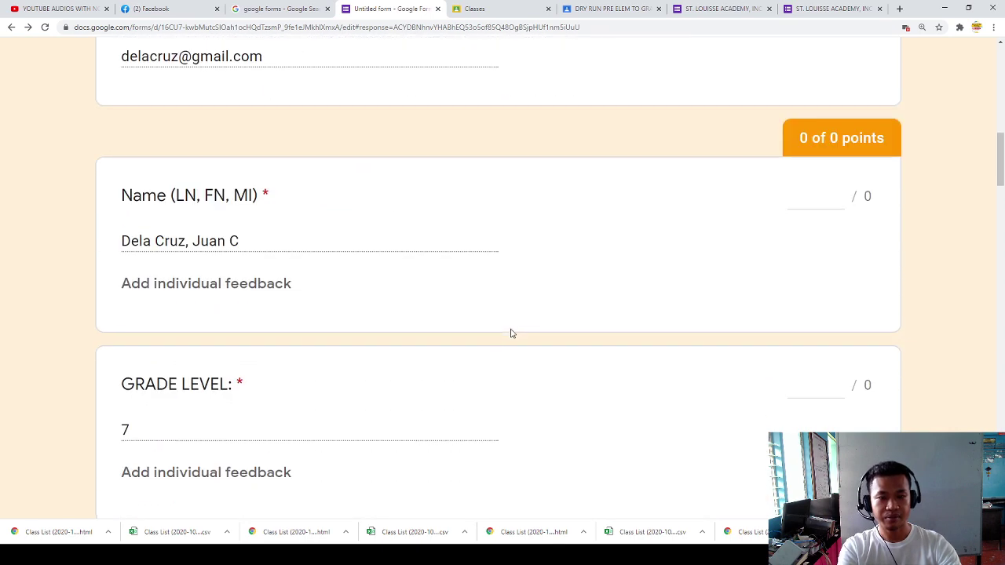
pyautogui.scroll(-5, 511, 333)
pyautogui.scroll(6, 512, 333)
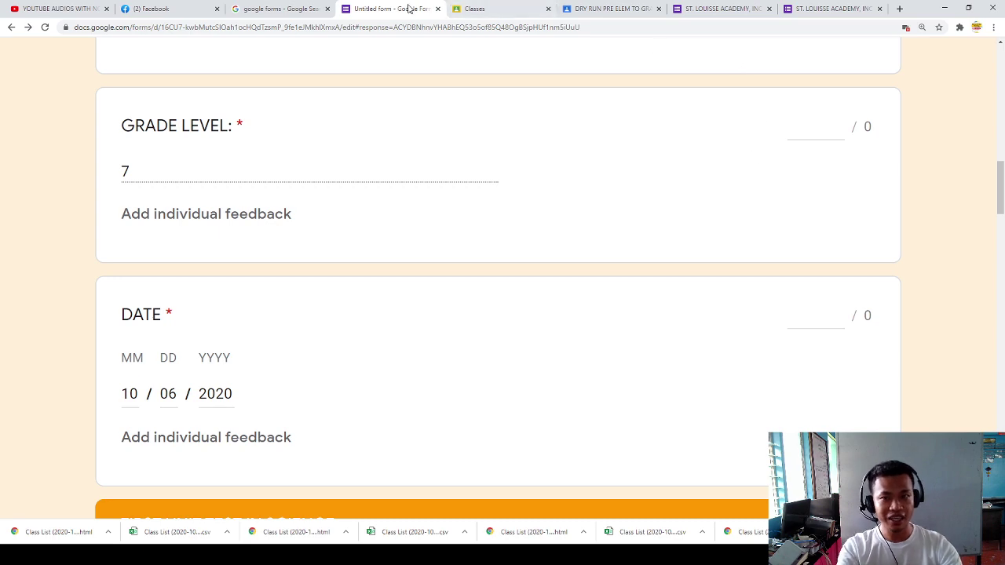
pyautogui.scroll(10, 500, 184)
pyautogui.click(433, 132)
pyautogui.click(531, 129)
pyautogui.scroll(-3, 237, 163)
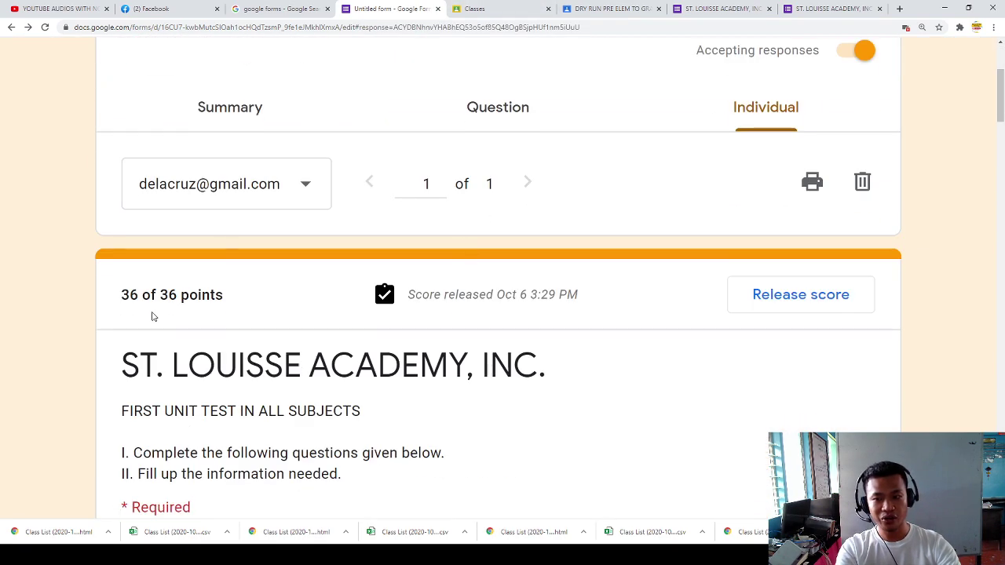
pyautogui.scroll(3, 833, 239)
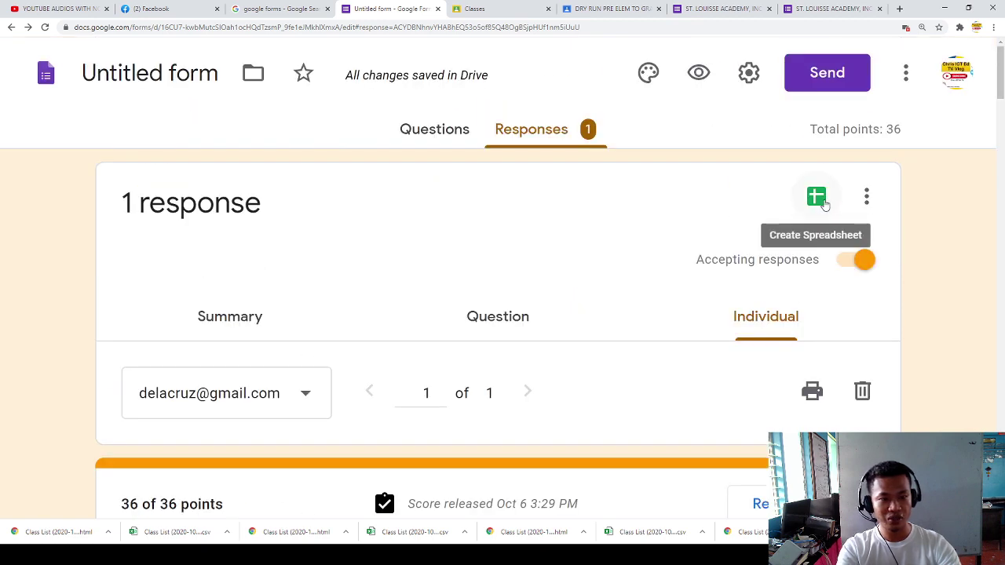
pyautogui.click(862, 201)
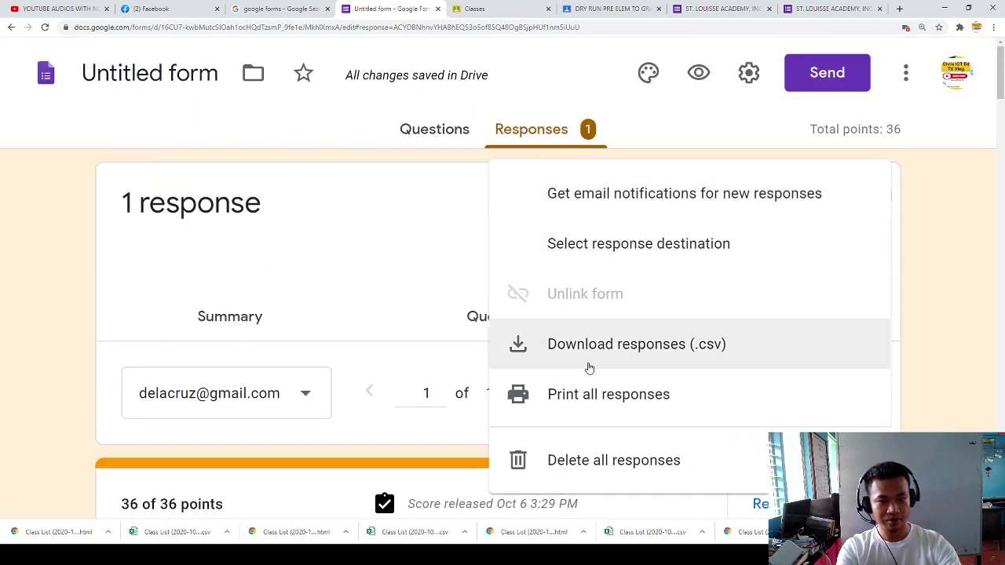
pyautogui.click(599, 362)
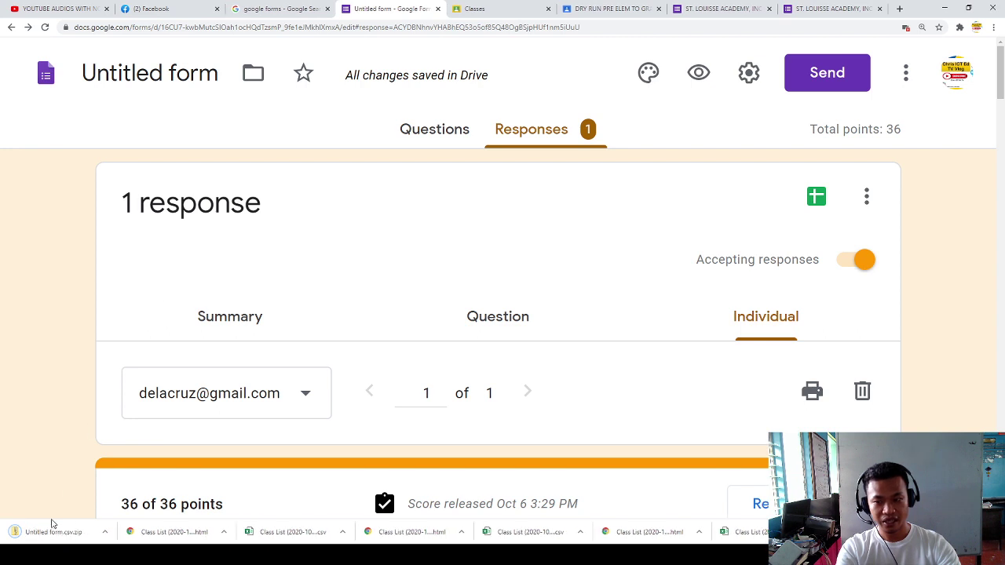